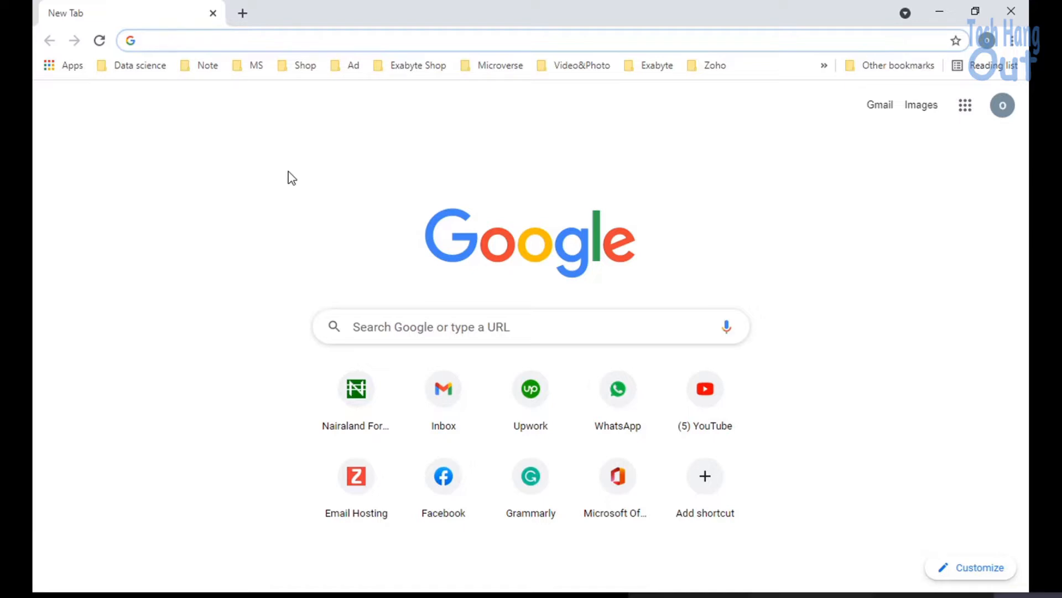
Step: Search 'office 365 developer', open the Microsoft 365 Developer Program result, and decline switching to Edge
text(offi)
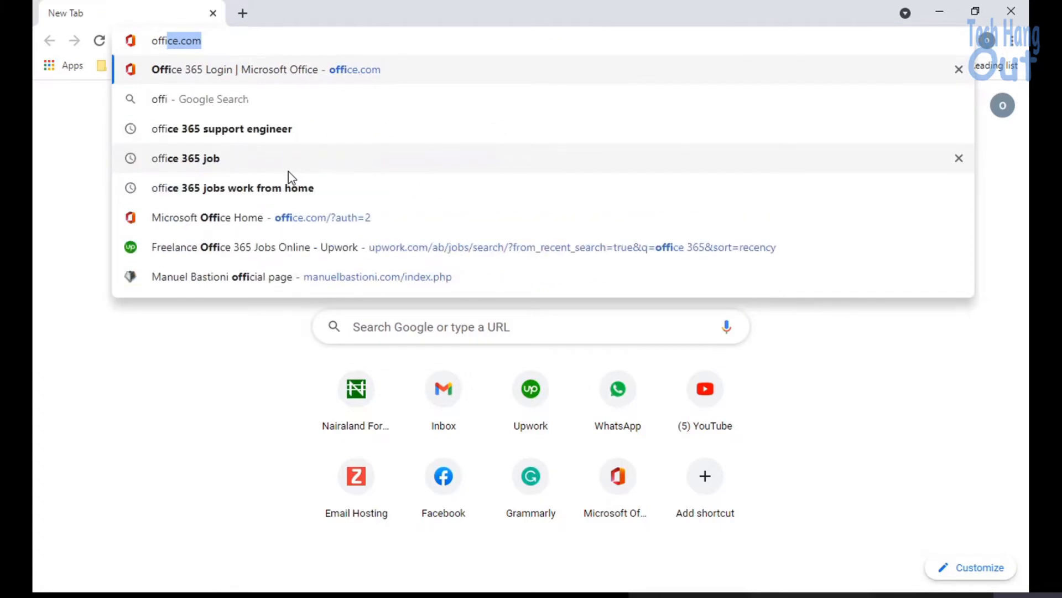
text(ce 365 deve)
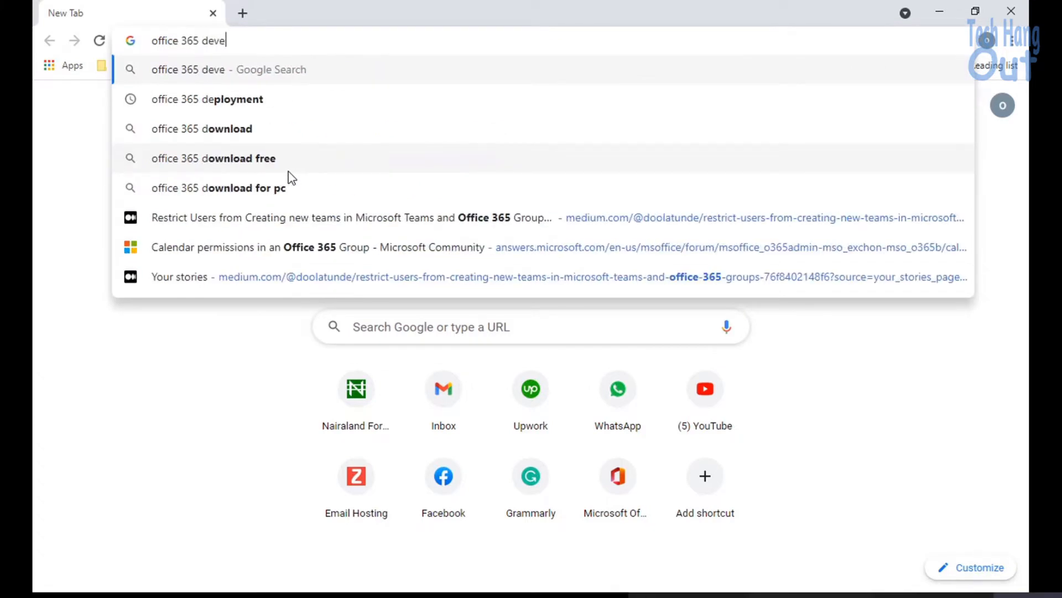
text(loper)
key(Return)
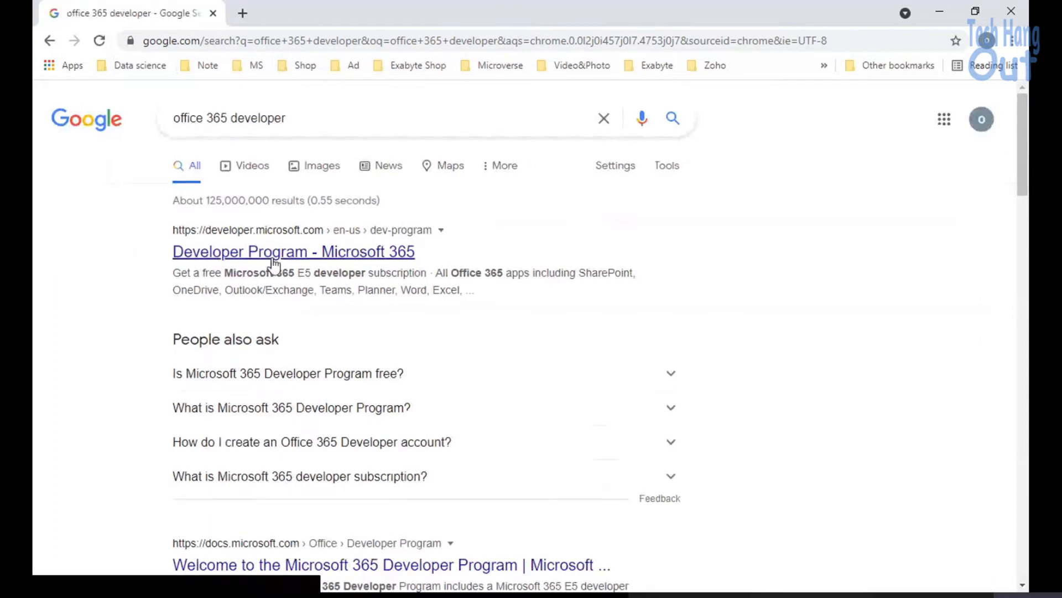
click(316, 255)
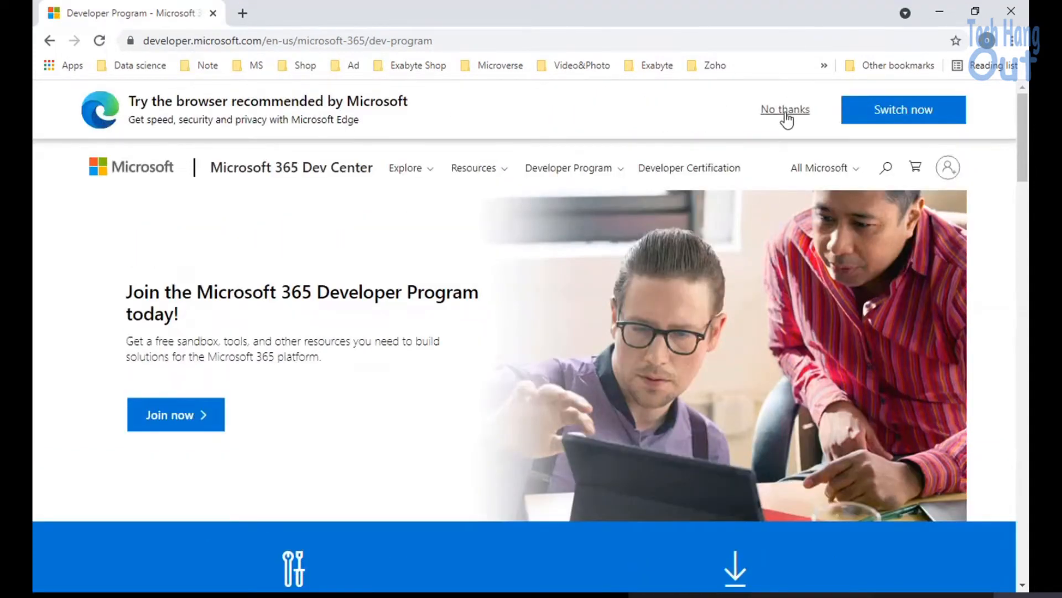
click(785, 109)
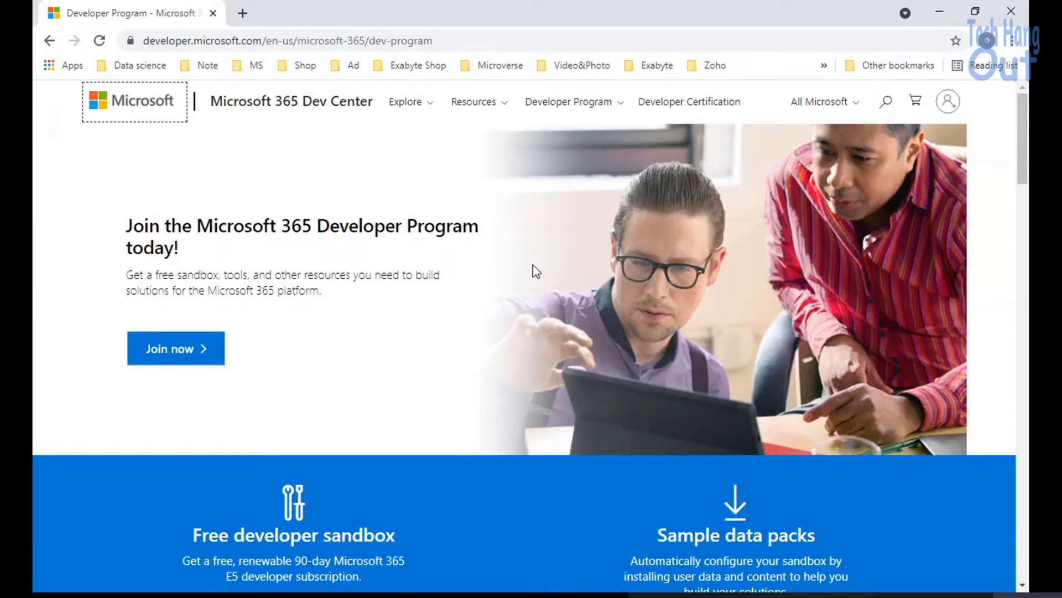
click(200, 228)
drag(202, 229, 480, 236)
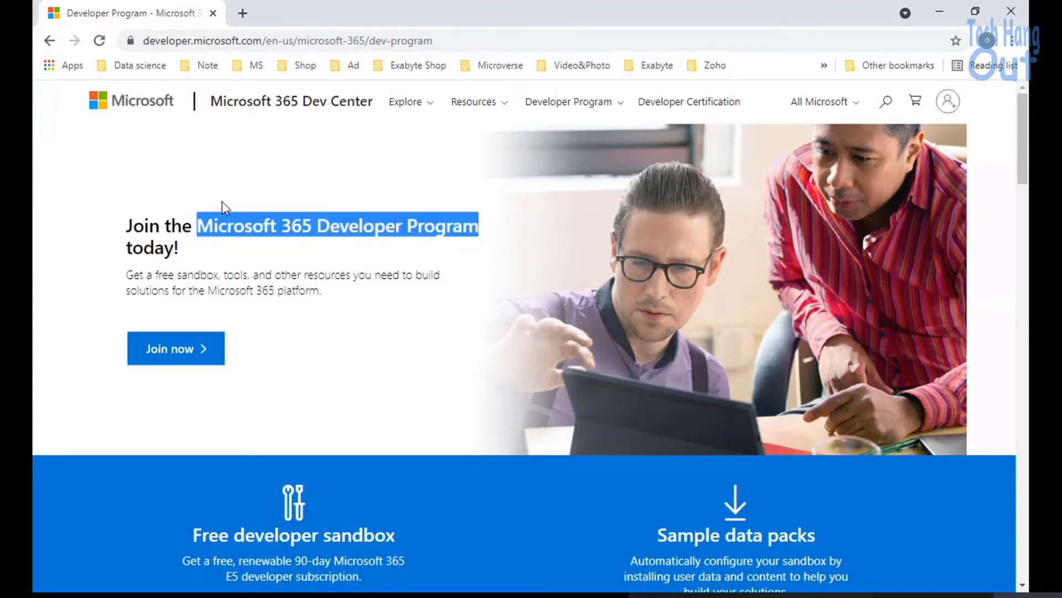
click(243, 199)
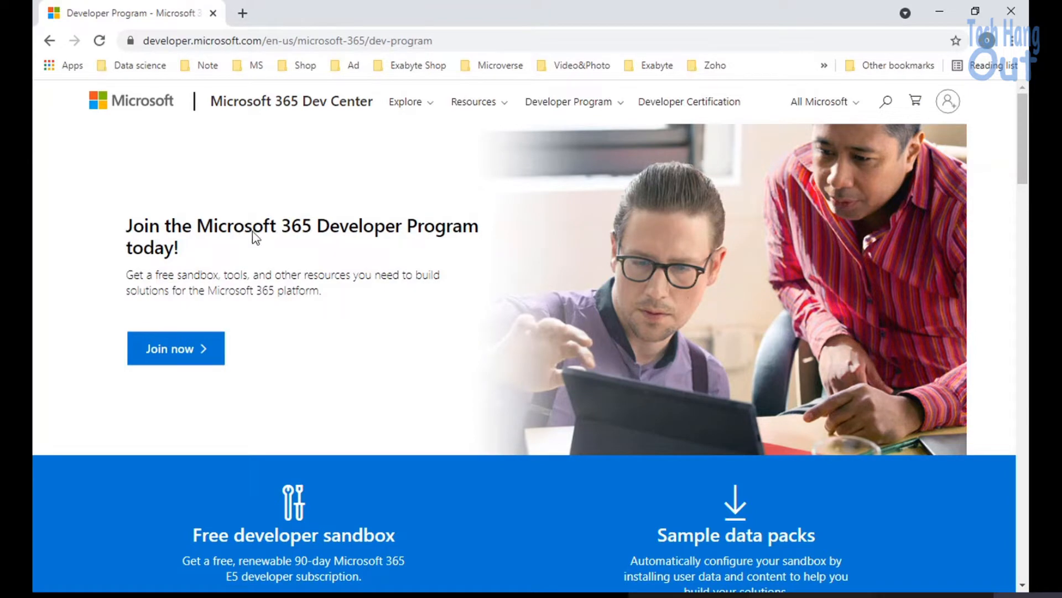
scroll(255, 238, down, 10)
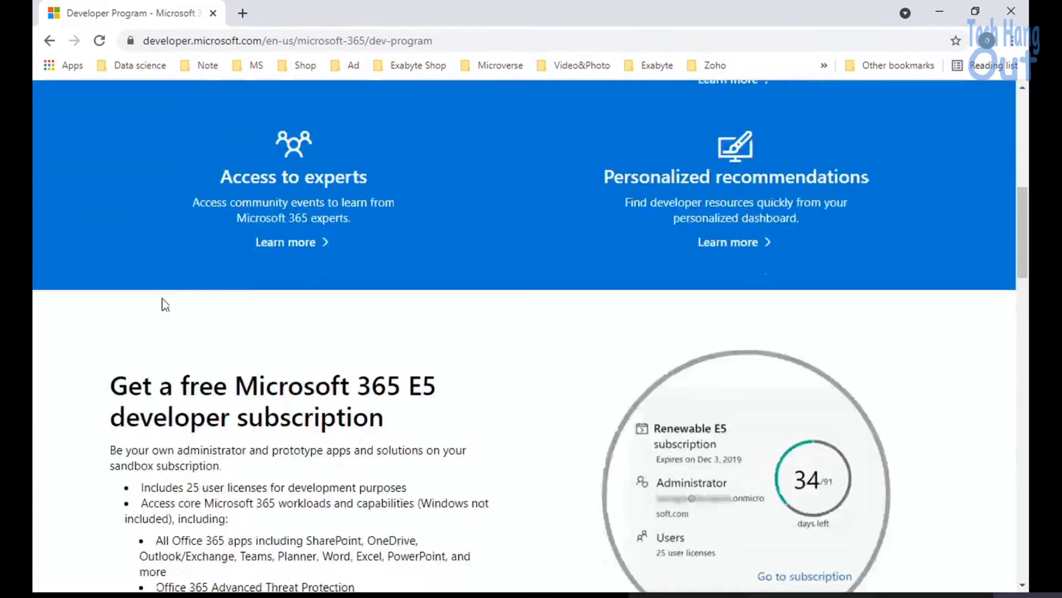
scroll(311, 359, down, 1)
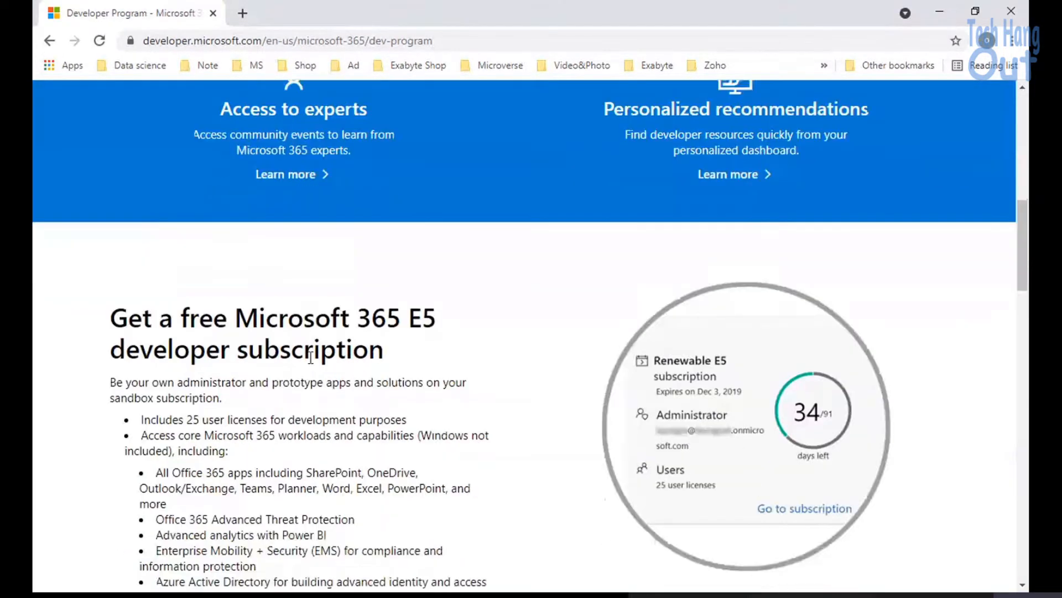
drag(236, 299, 461, 325)
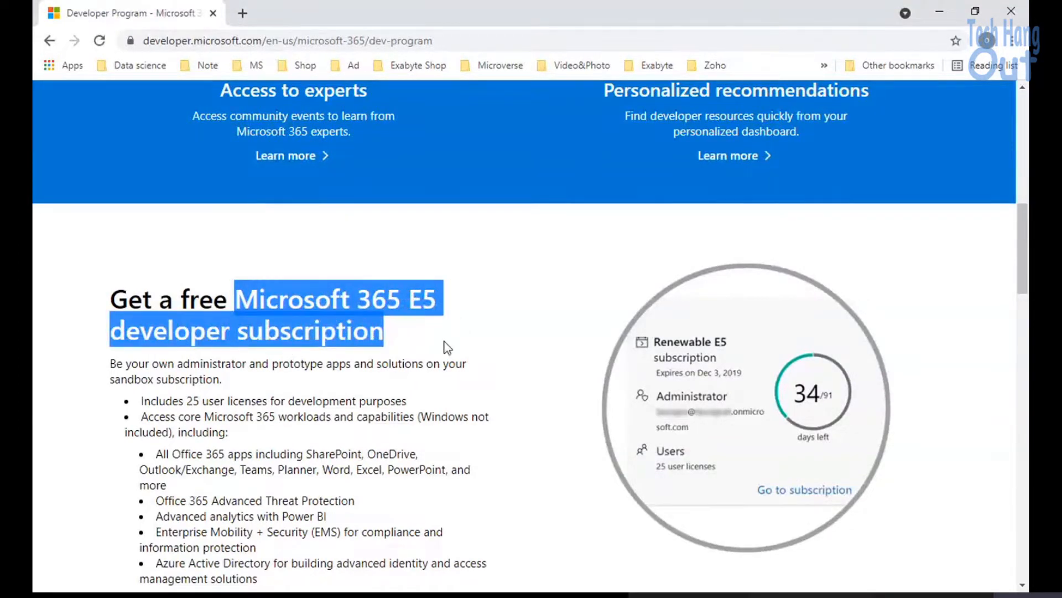
click(428, 303)
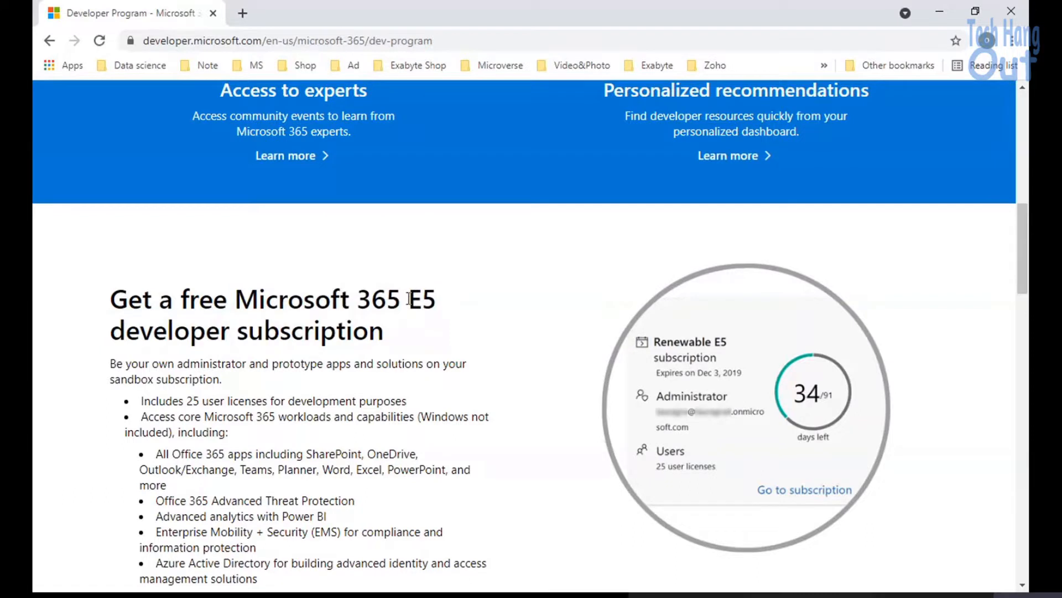
drag(408, 298, 439, 299)
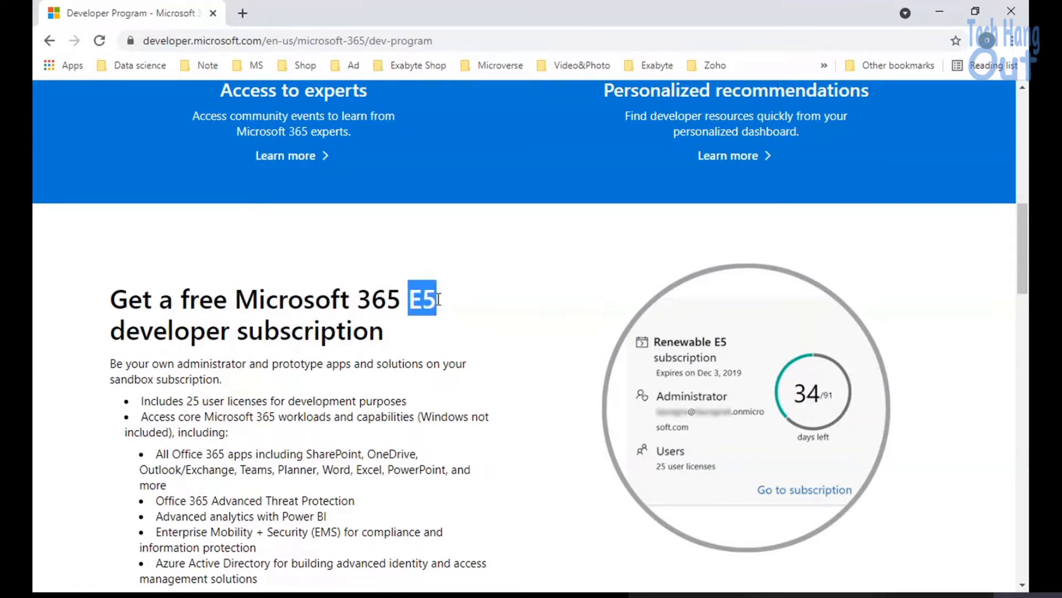
click(437, 314)
drag(361, 299, 447, 303)
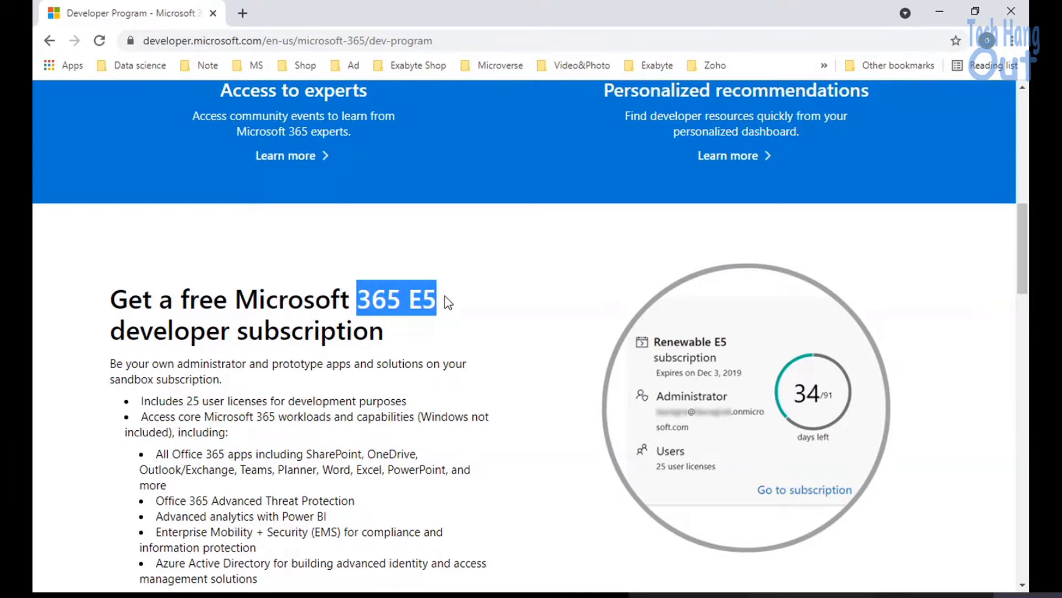
click(404, 325)
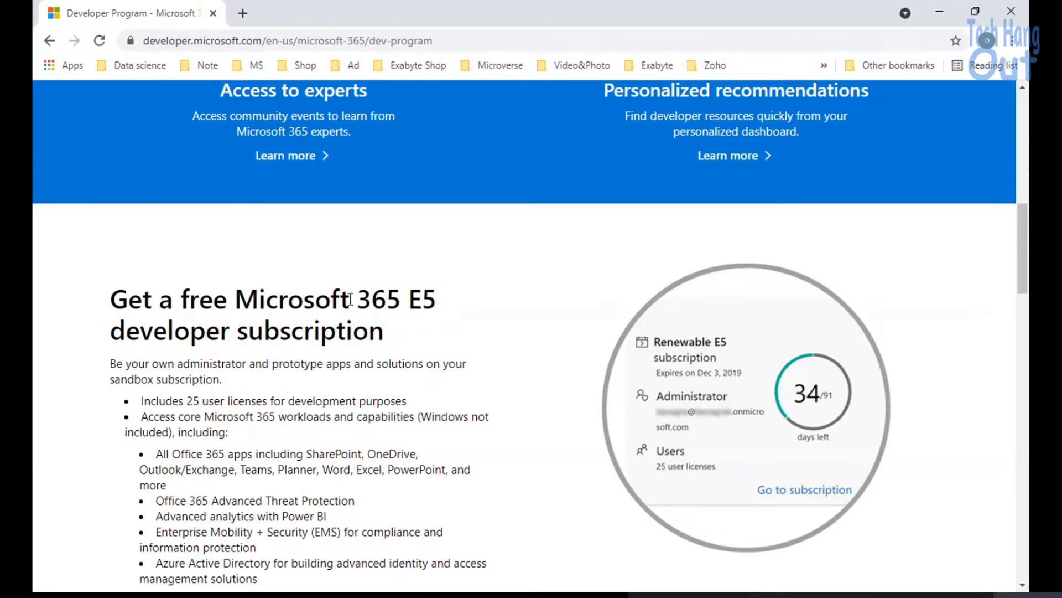
drag(356, 299, 482, 312)
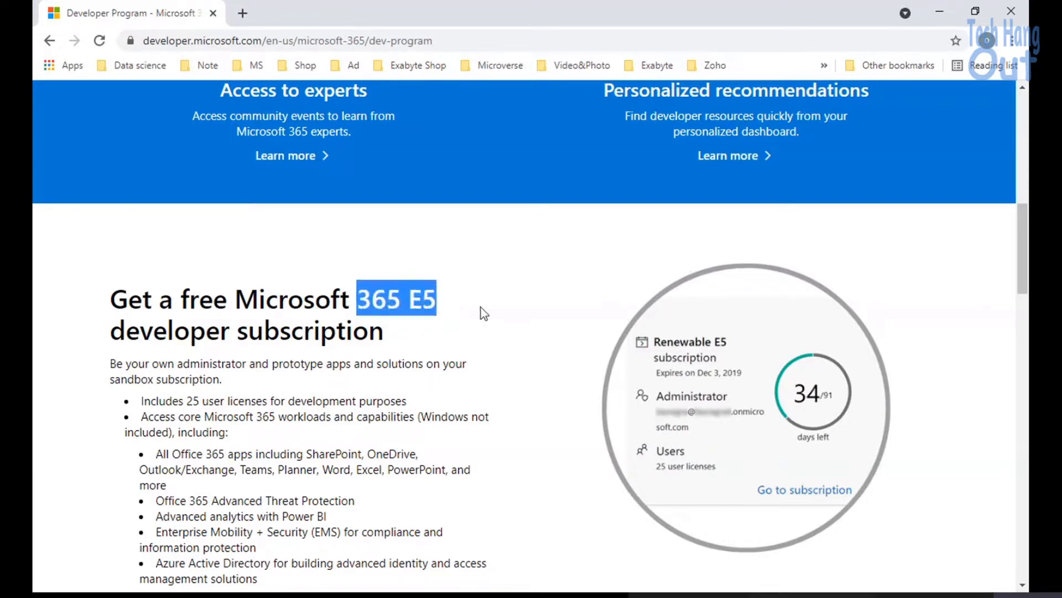
scroll(468, 318, up, 5)
scroll(468, 328, up, 6)
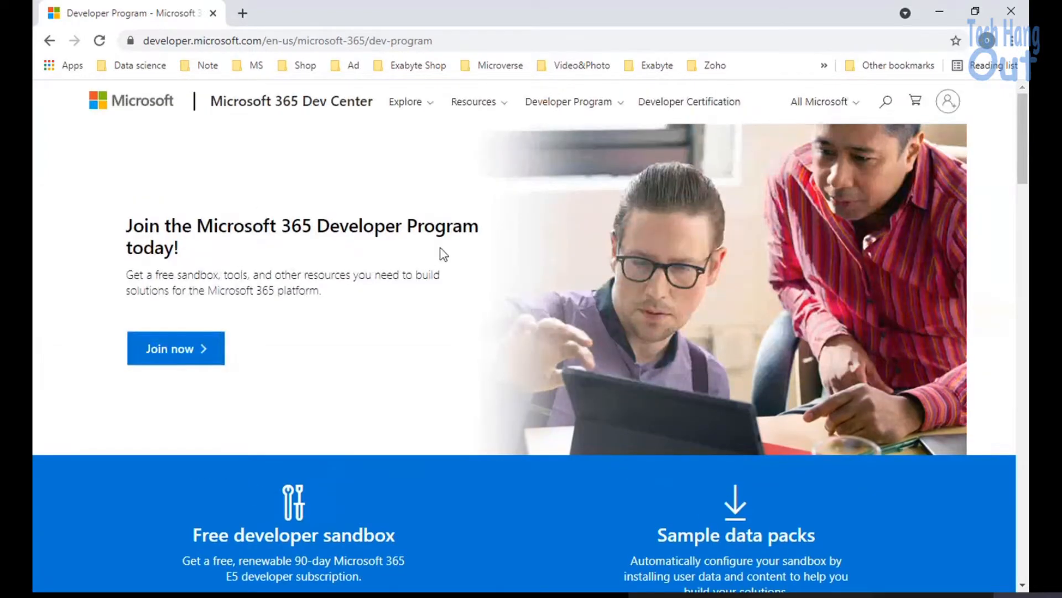
Step: Start joining the Developer Program, then open a new Chrome incognito window
click(191, 349)
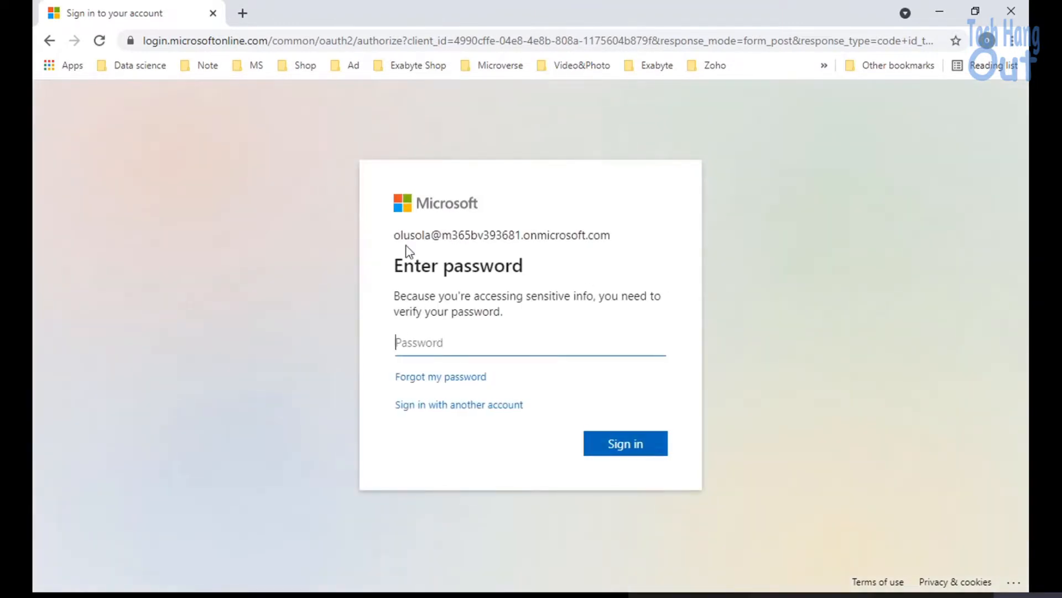
click(1013, 48)
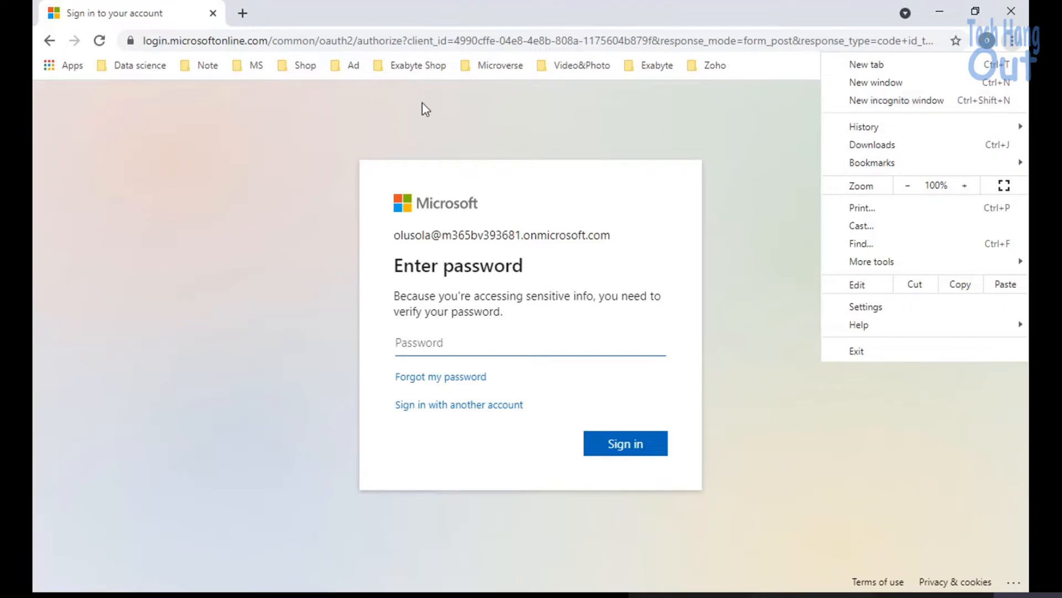
click(49, 41)
click(472, 40)
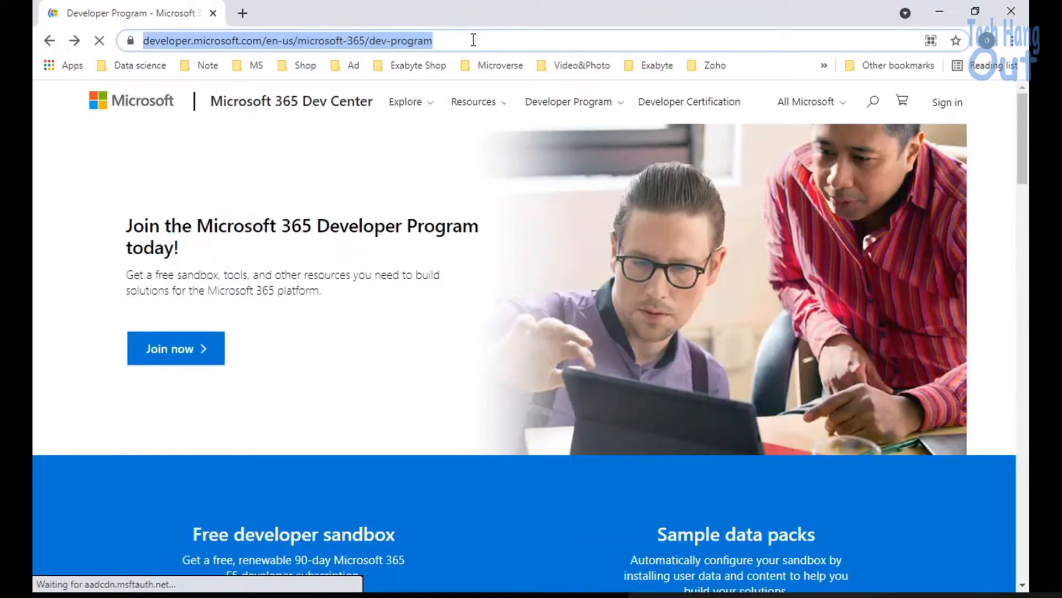
click(1014, 41)
click(916, 105)
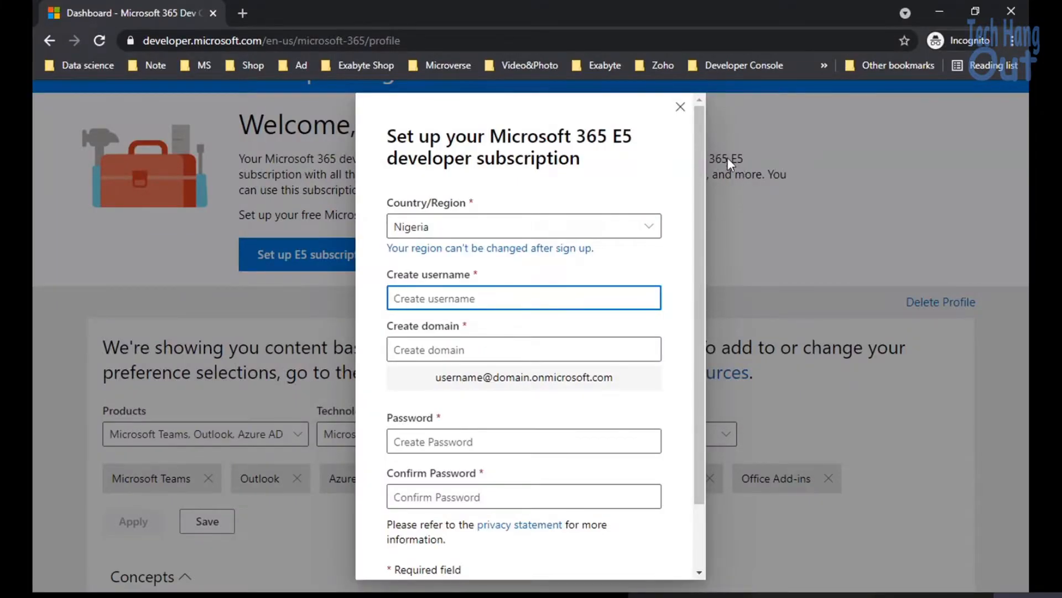
Step: Return to the browser and close the E5 developer subscription setup form
click(608, 20)
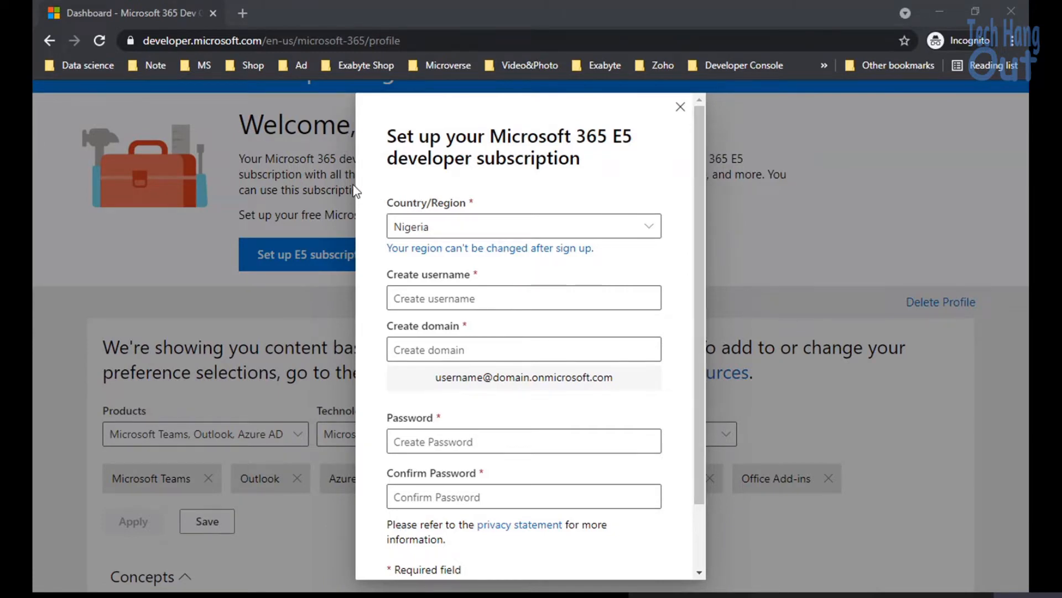
click(685, 108)
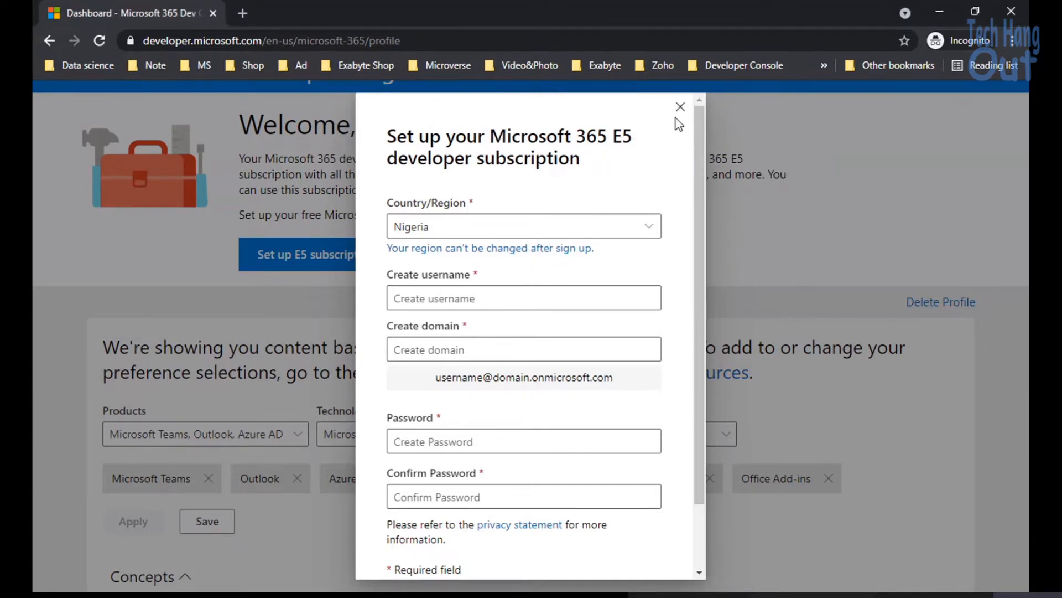
click(681, 108)
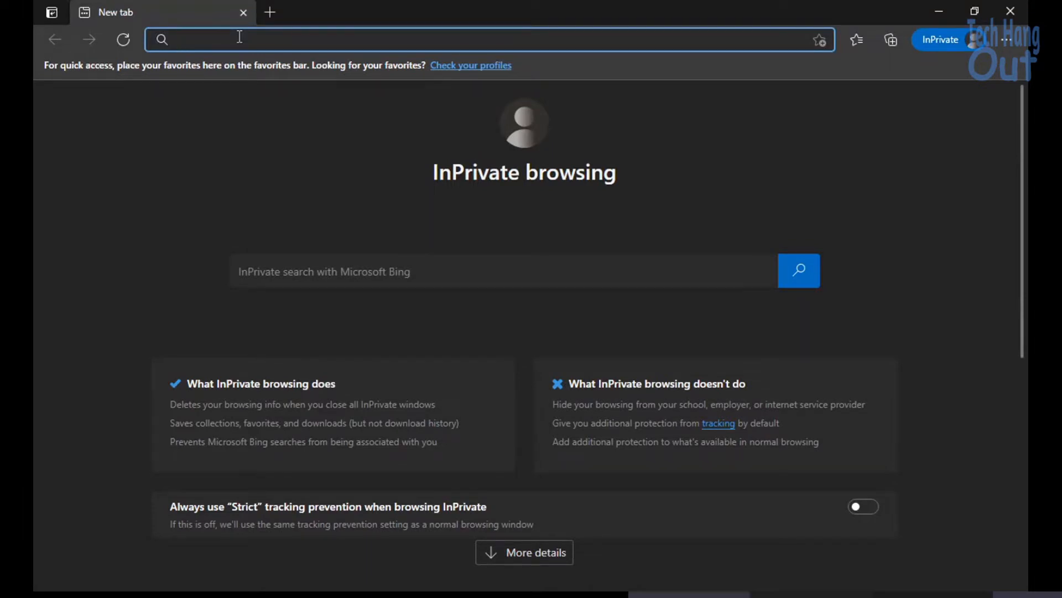
Step: Go to office.com, open the Get Office page and scroll through the business plans
text(office)
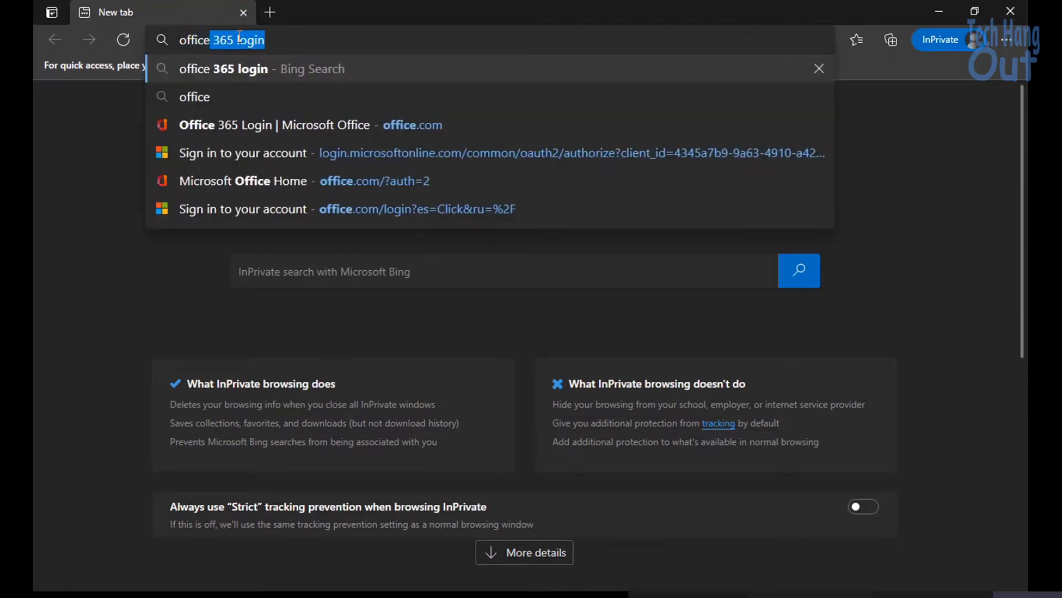
text(.co)
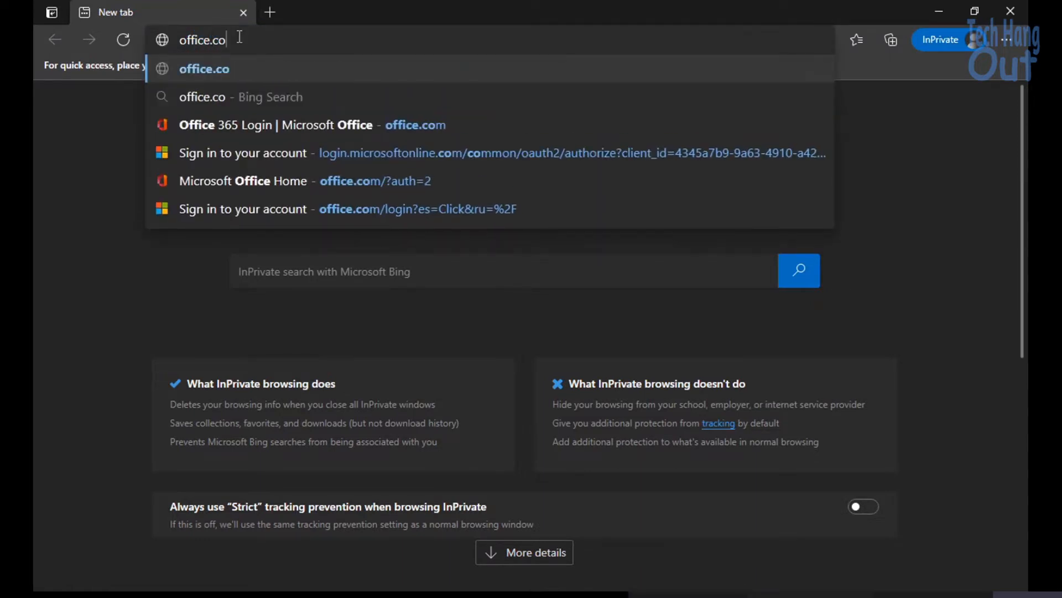
key(Return)
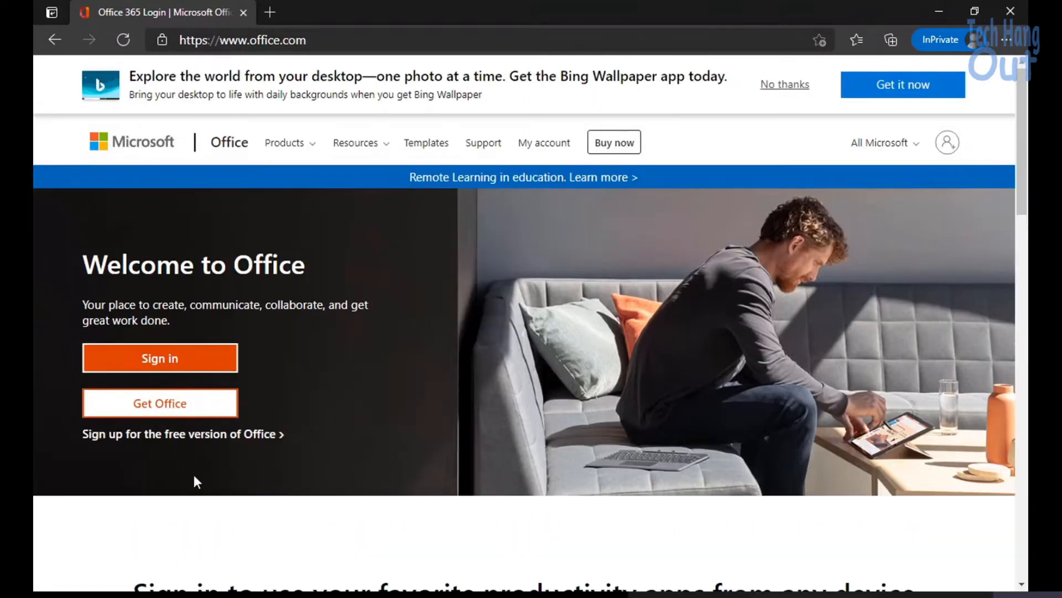
click(165, 402)
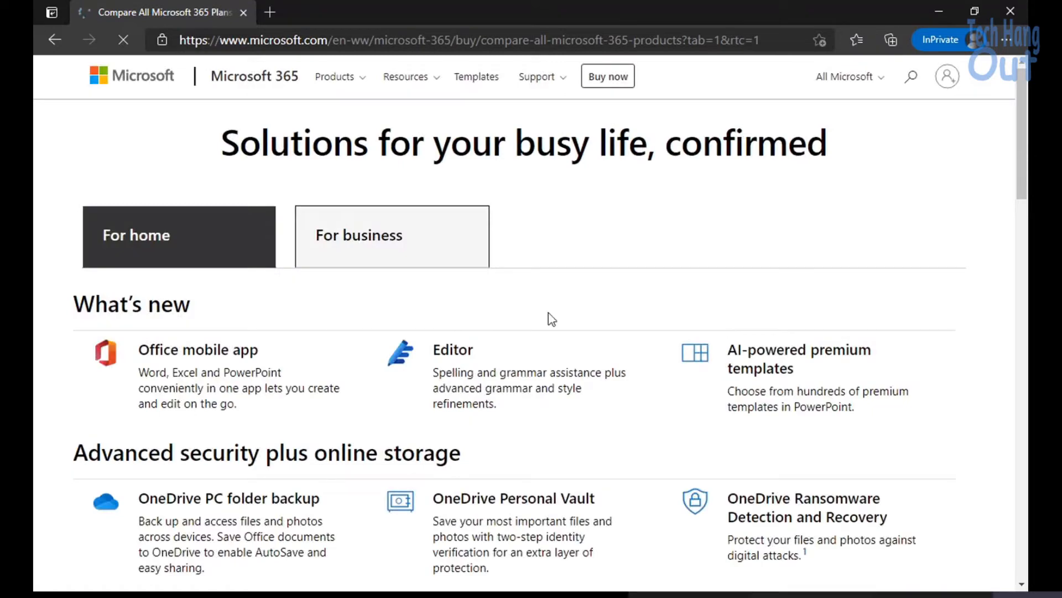
scroll(547, 299, down, 5)
scroll(553, 288, up, 4)
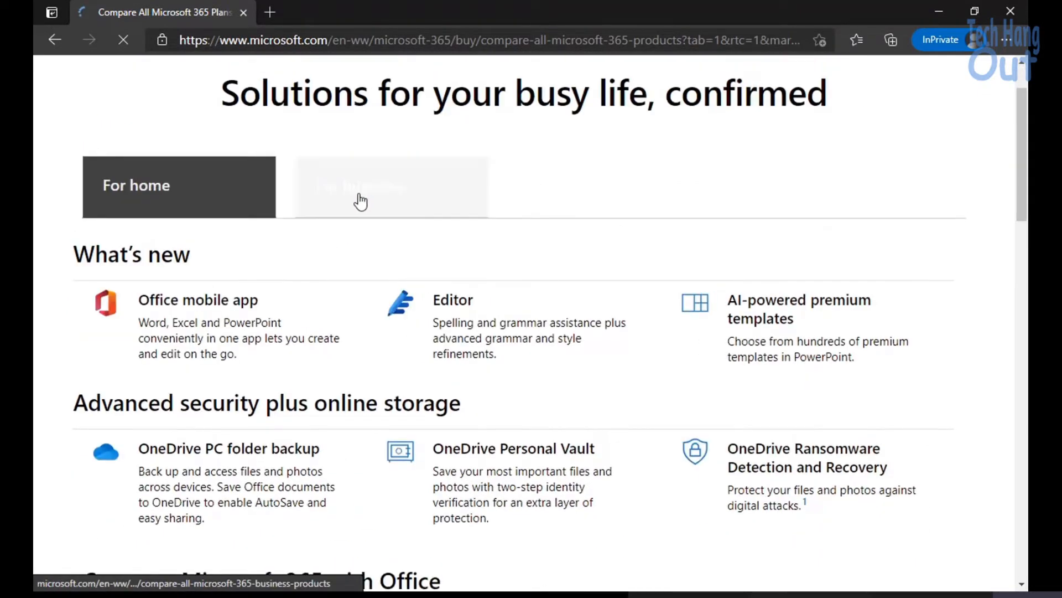
scroll(415, 298, down, 4)
scroll(435, 304, down, 4)
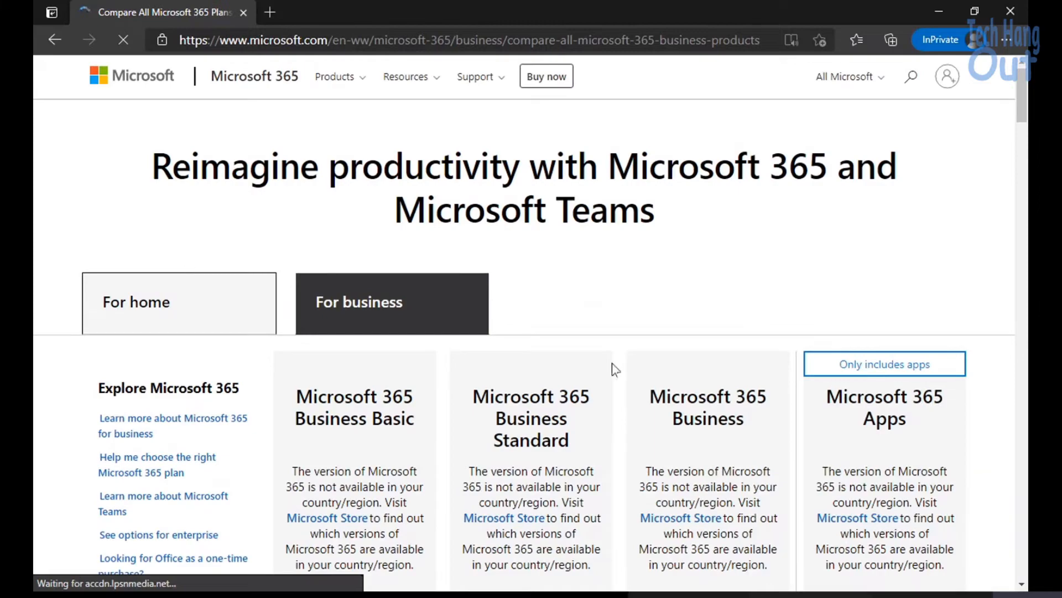
Step: Highlight the Business Basic card and the Business Standard card priced USD$12.50 per user/month
scroll(420, 350, down, 4)
drag(982, 194, 467, 209)
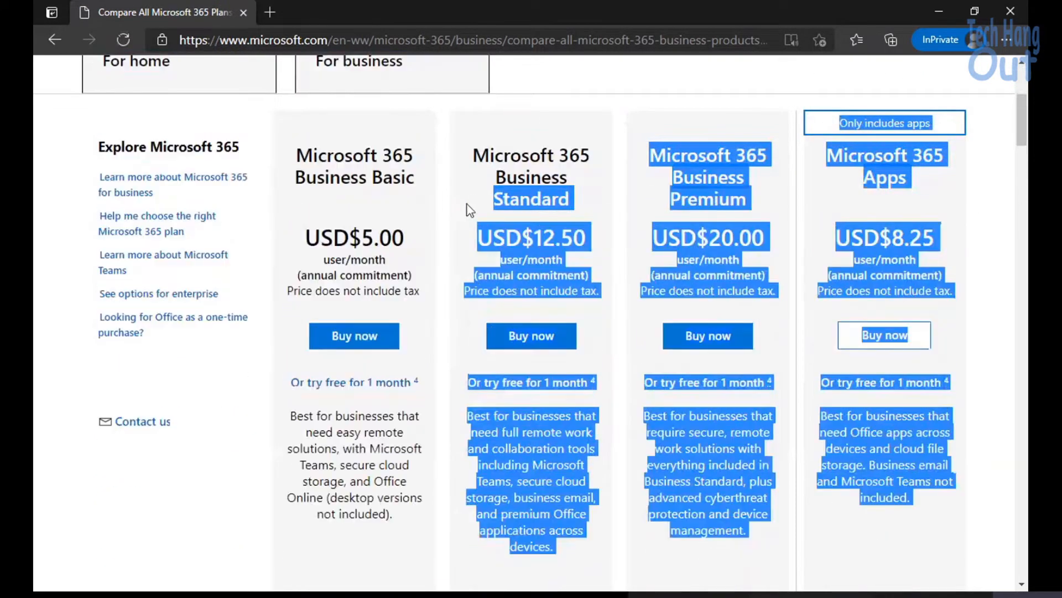
click(659, 122)
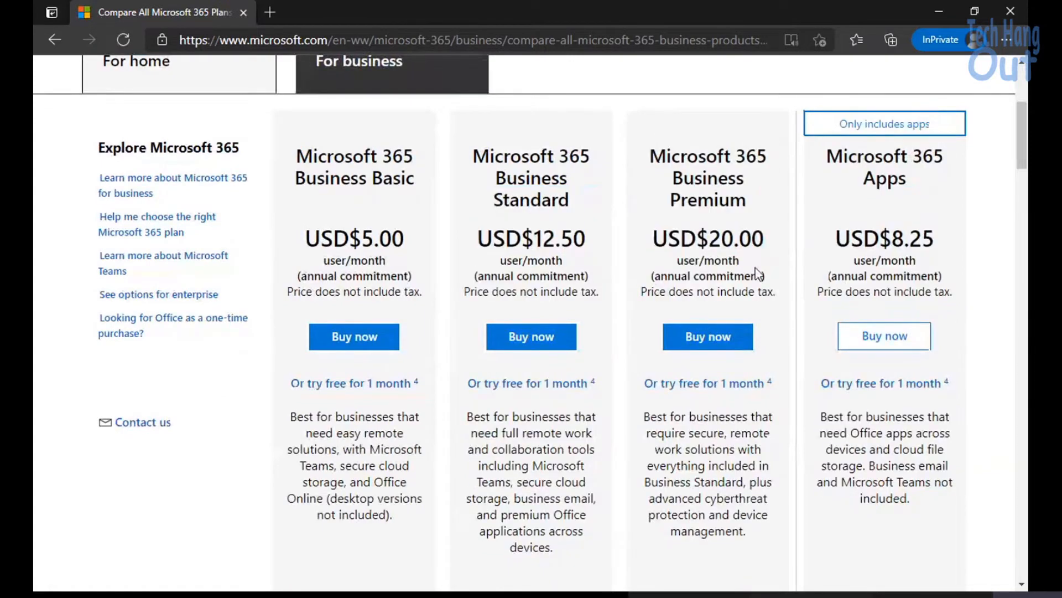
scroll(758, 272, up, 4)
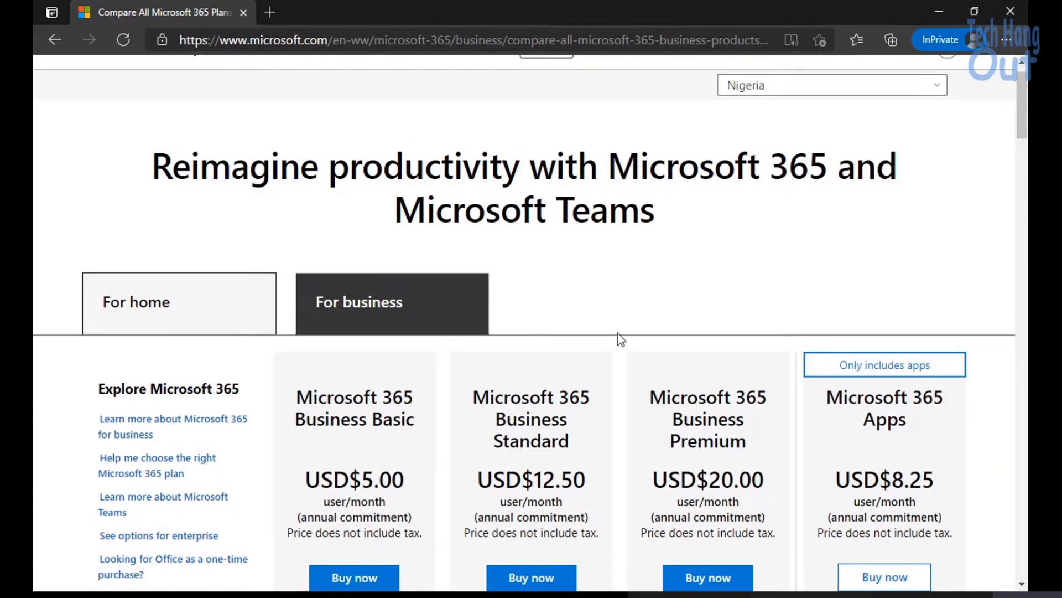
scroll(617, 339, down, 2)
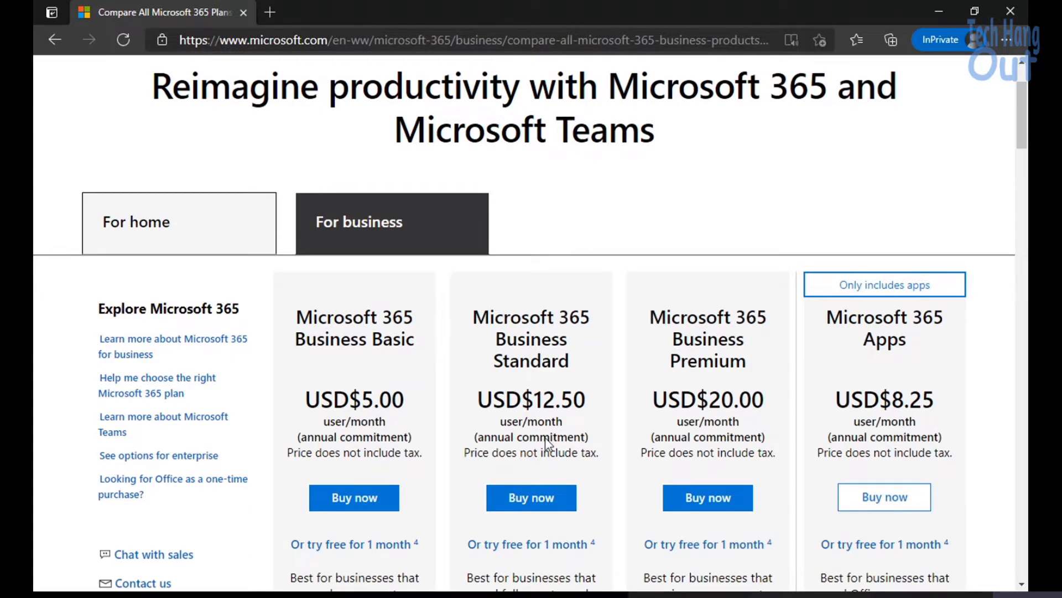
drag(295, 316, 417, 469)
drag(473, 317, 595, 449)
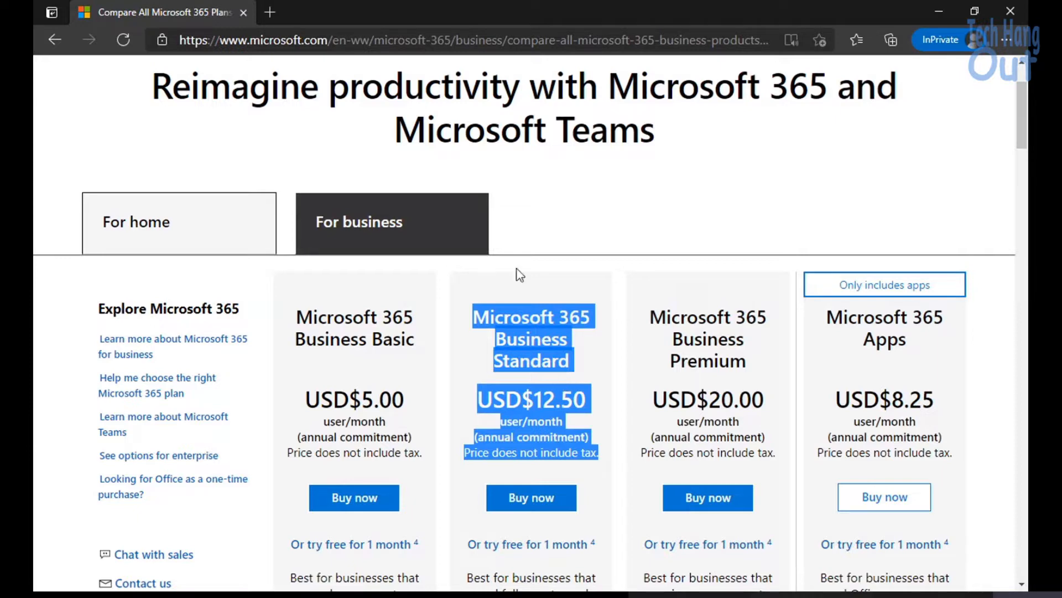
click(345, 43)
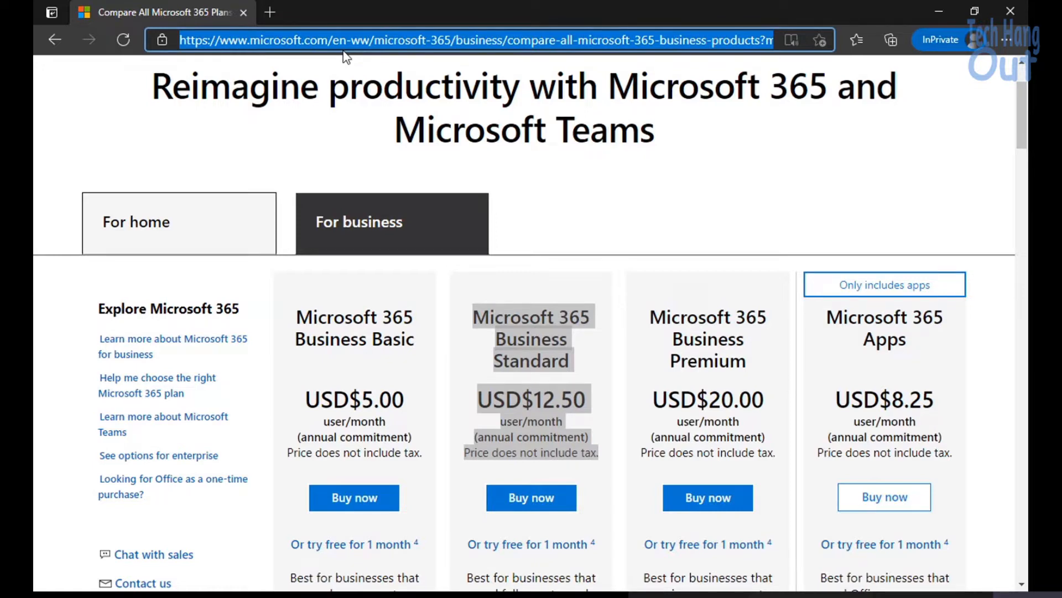
Step: Search Bing for 'office 365 developer' and follow the Docs joining instructions to the Dev Center page
text(office 365 )
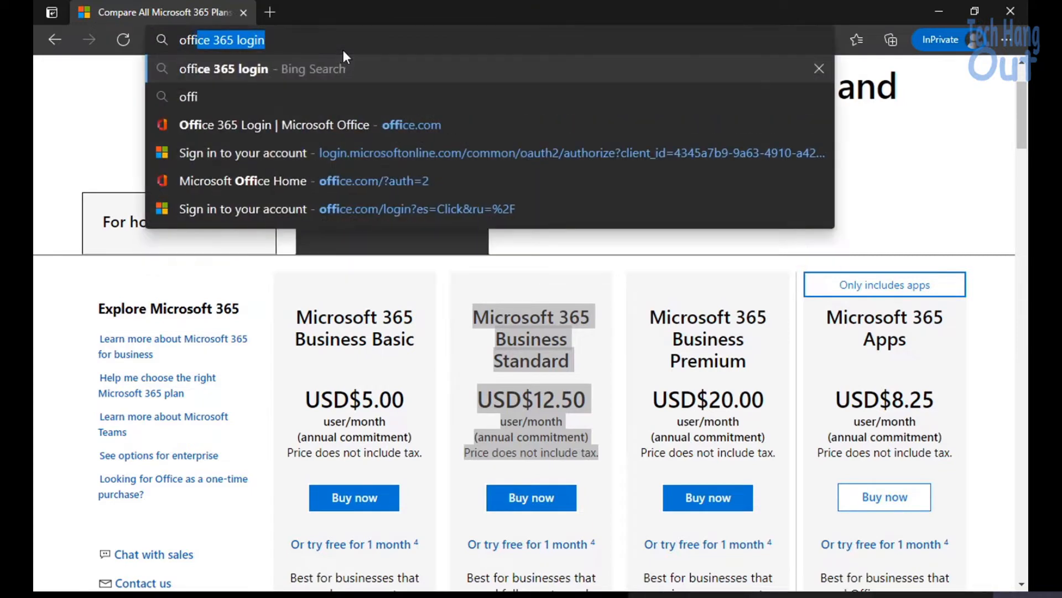
text(d)
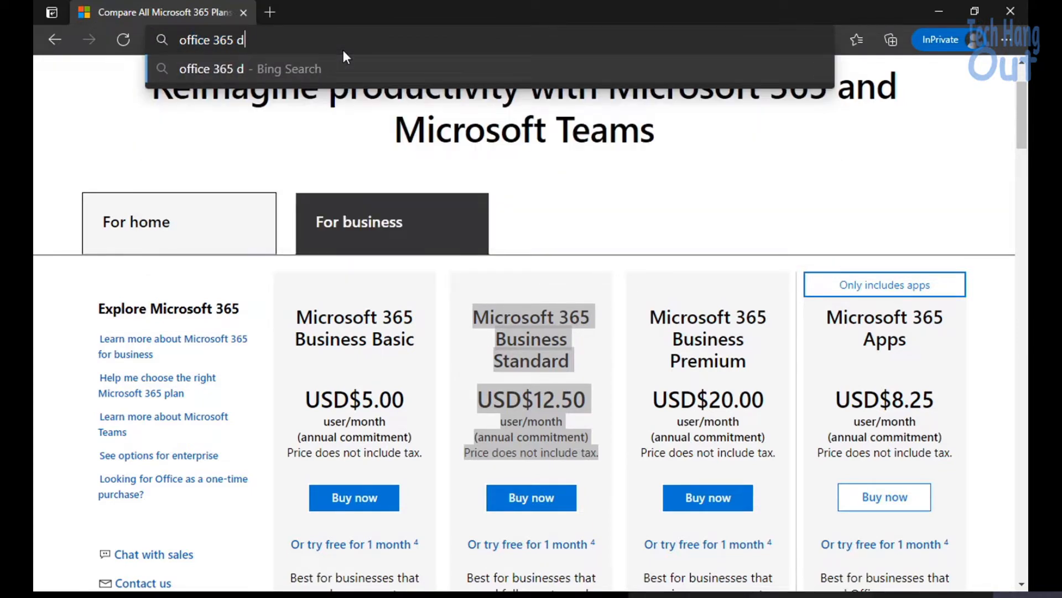
text(eveloper)
key(Return)
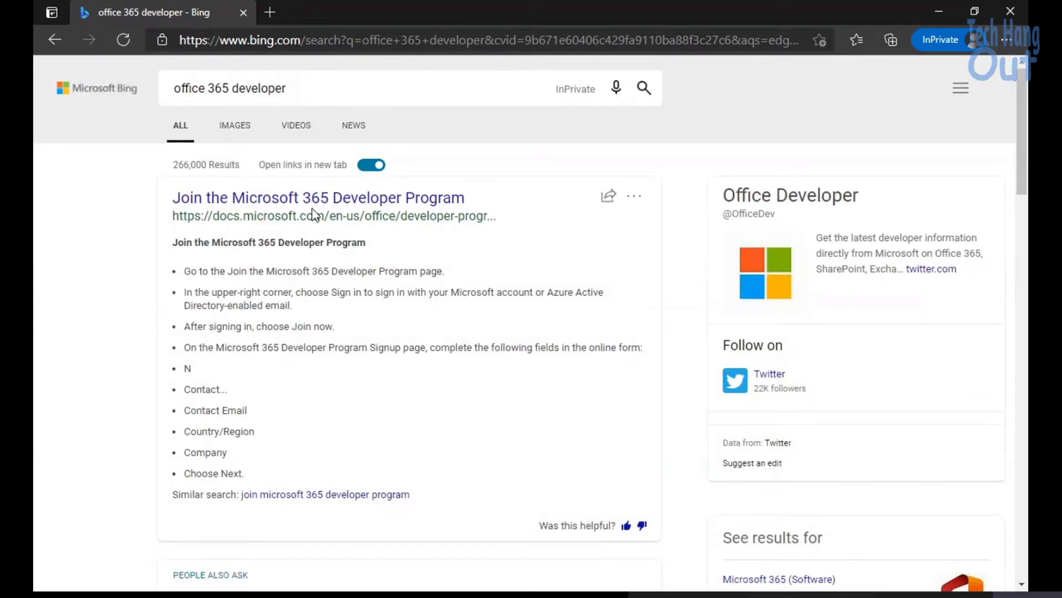
click(299, 198)
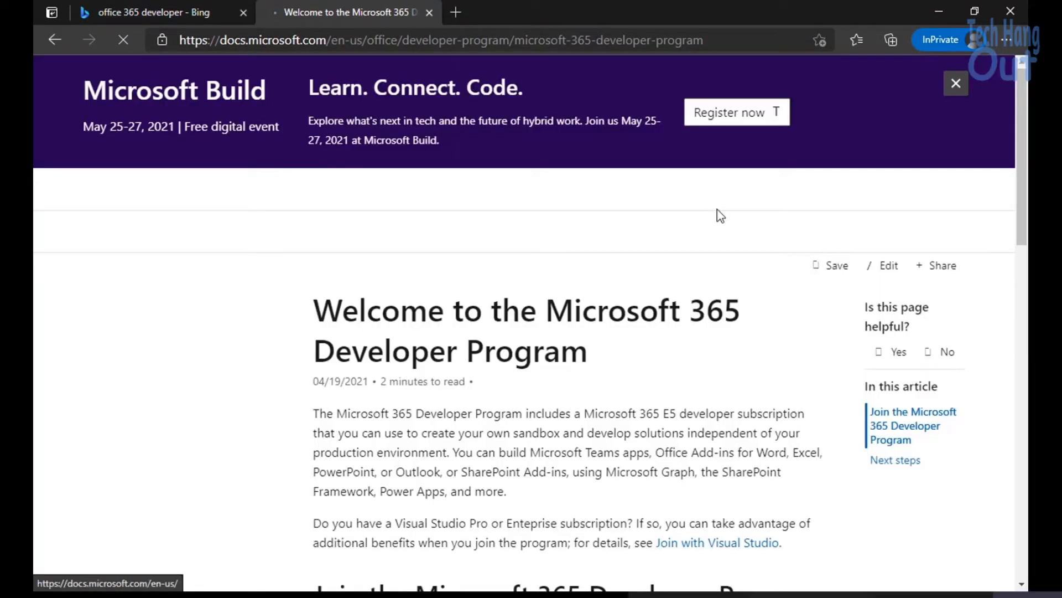
scroll(618, 281, down, 8)
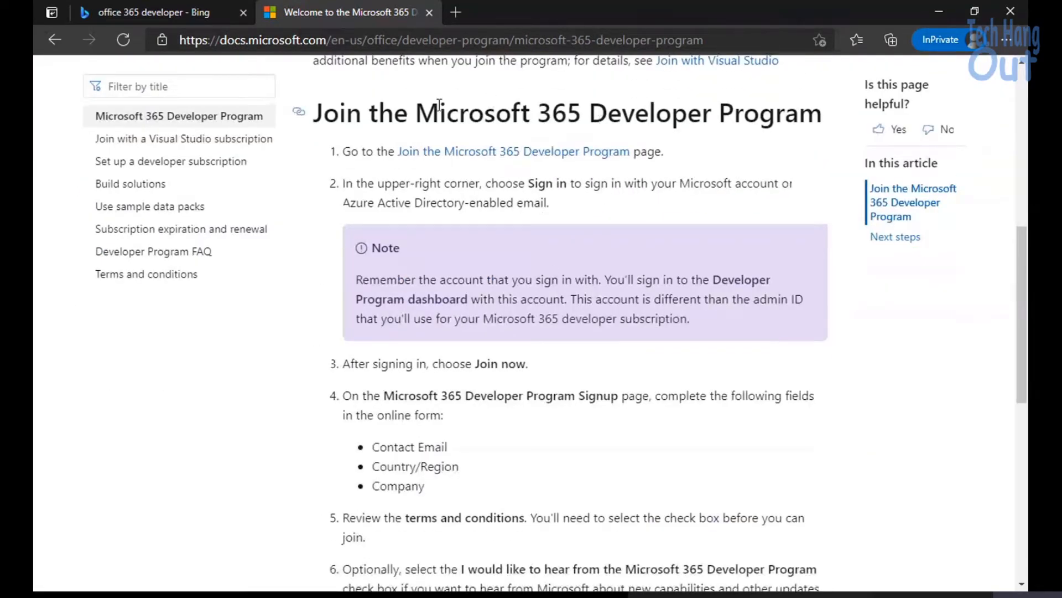
scroll(511, 231, up, 1)
click(511, 235)
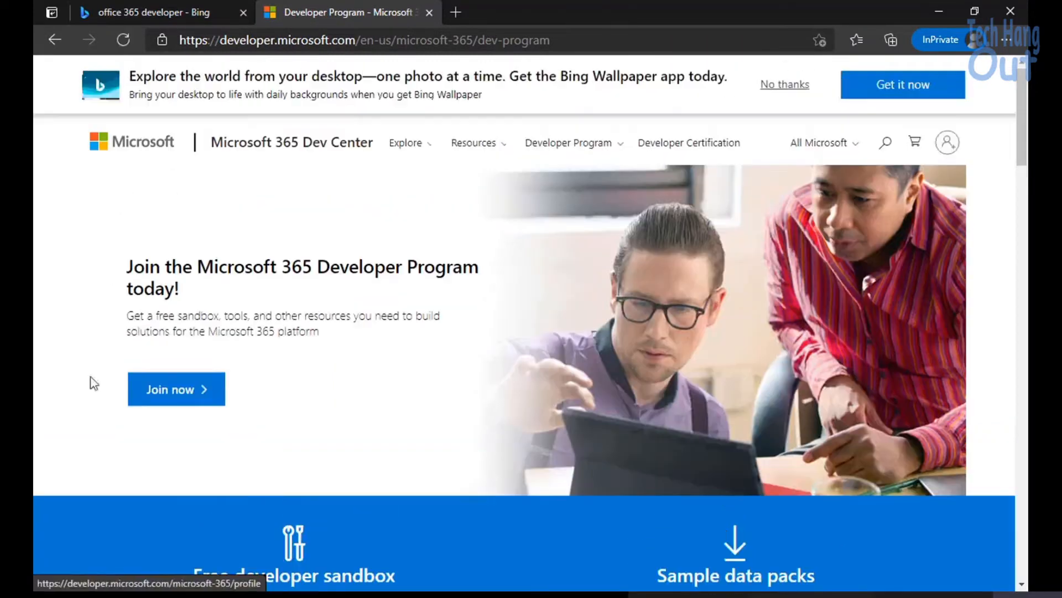
Step: Start joining the Developer Program, focus the sign-in e-mail field, then leave the browser window
click(166, 389)
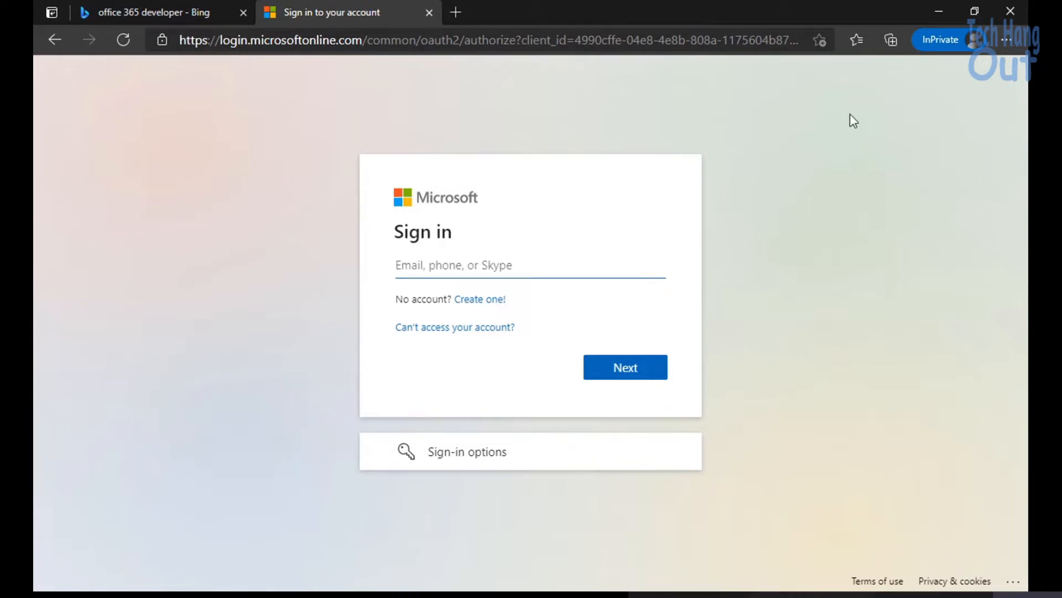
click(440, 276)
click(915, 555)
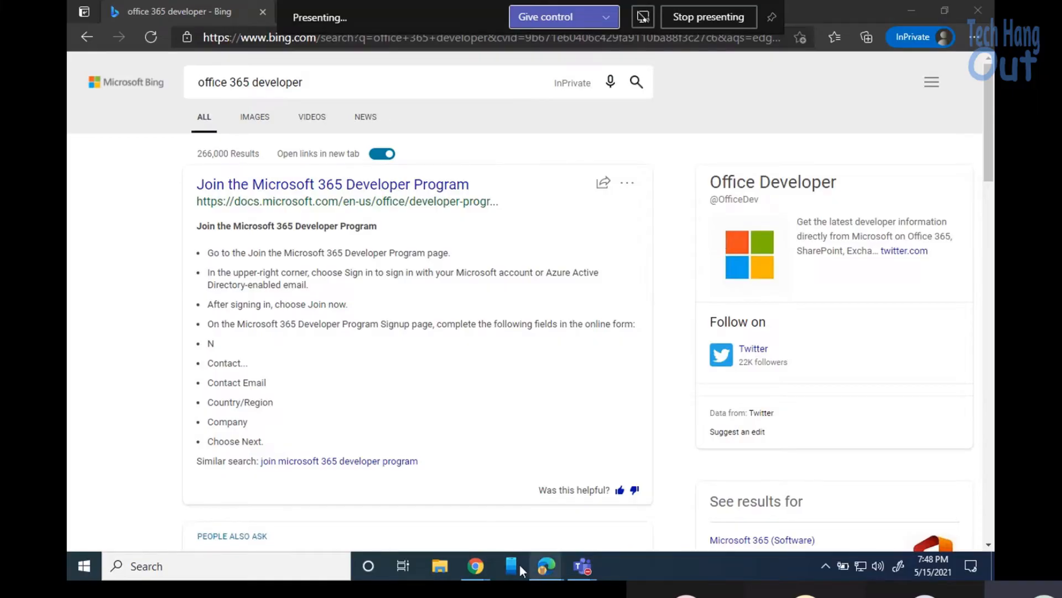
Step: Bring the Chrome 'Dashboard - Microsoft 365 Dev Center' window to the front
mouse_move(476, 568)
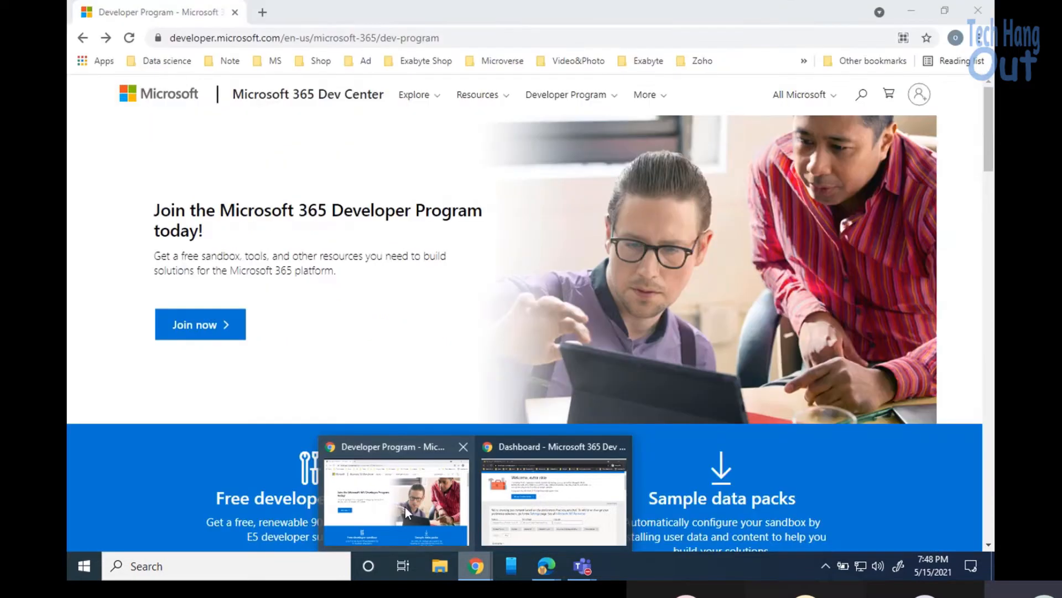
click(553, 500)
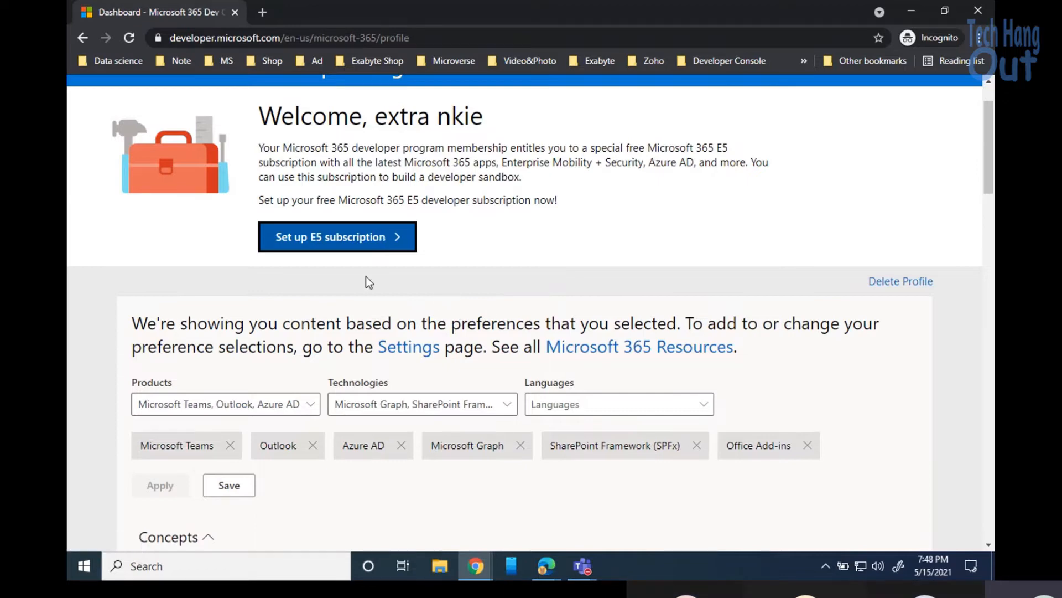
Step: Reopen the E5 subscription setup form and expand its Country/Region list
click(345, 251)
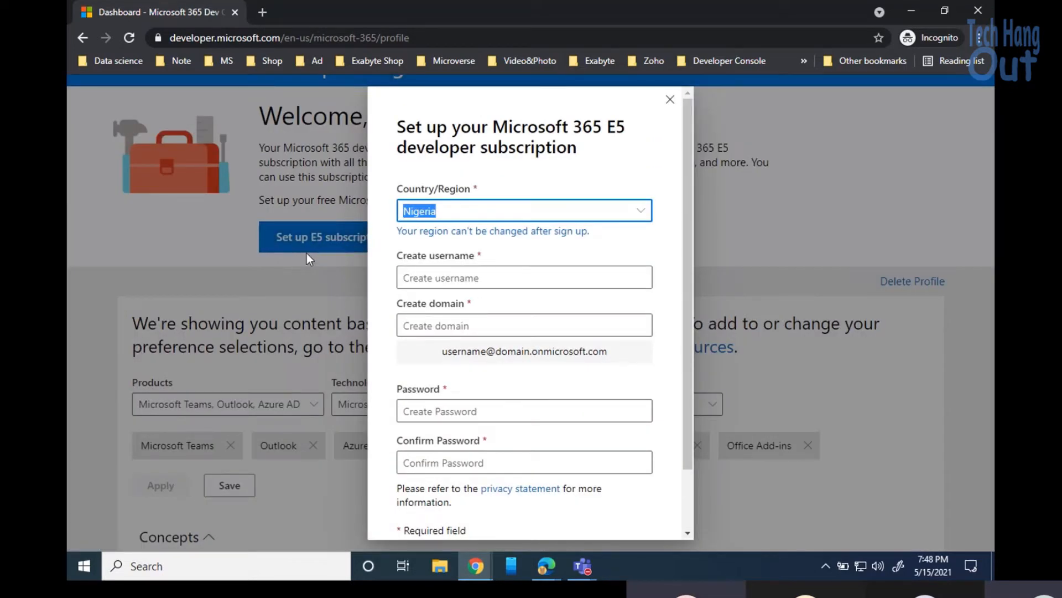
click(640, 216)
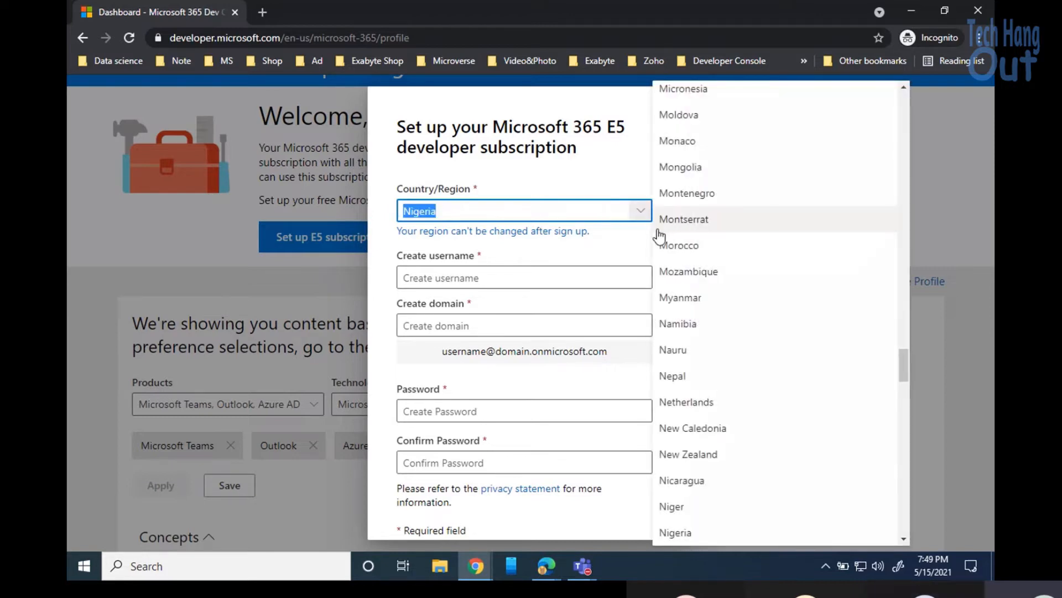
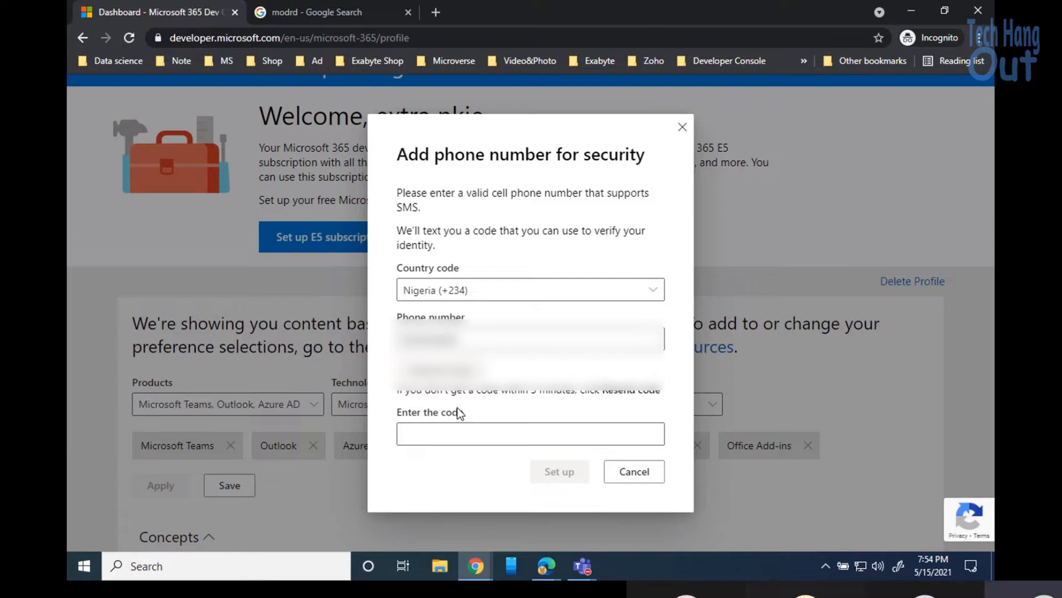
Step: Enter the texted verification code and set up the E5 developer subscription
click(449, 435)
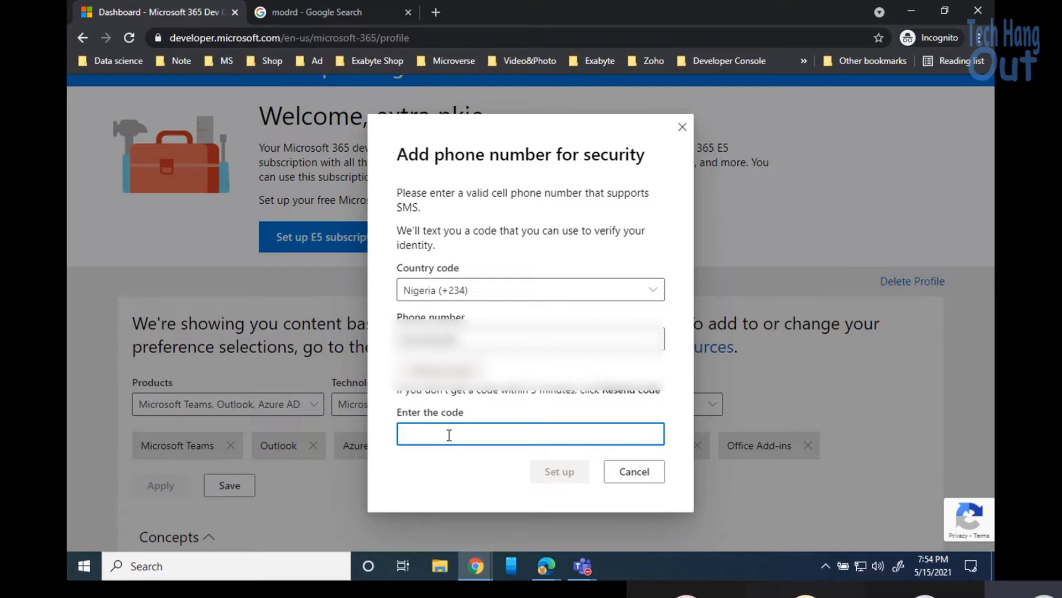
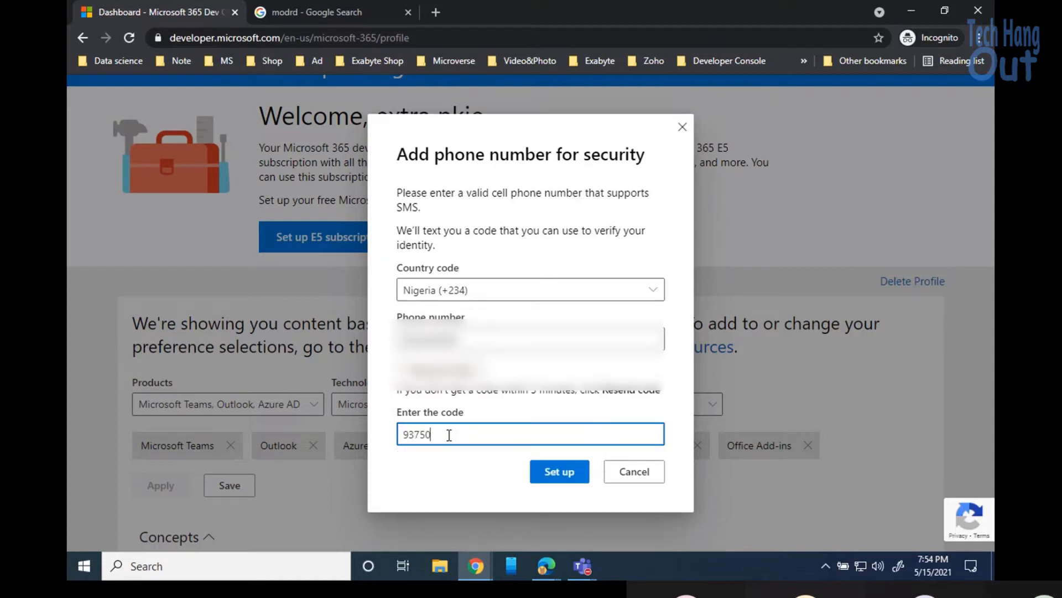
click(573, 470)
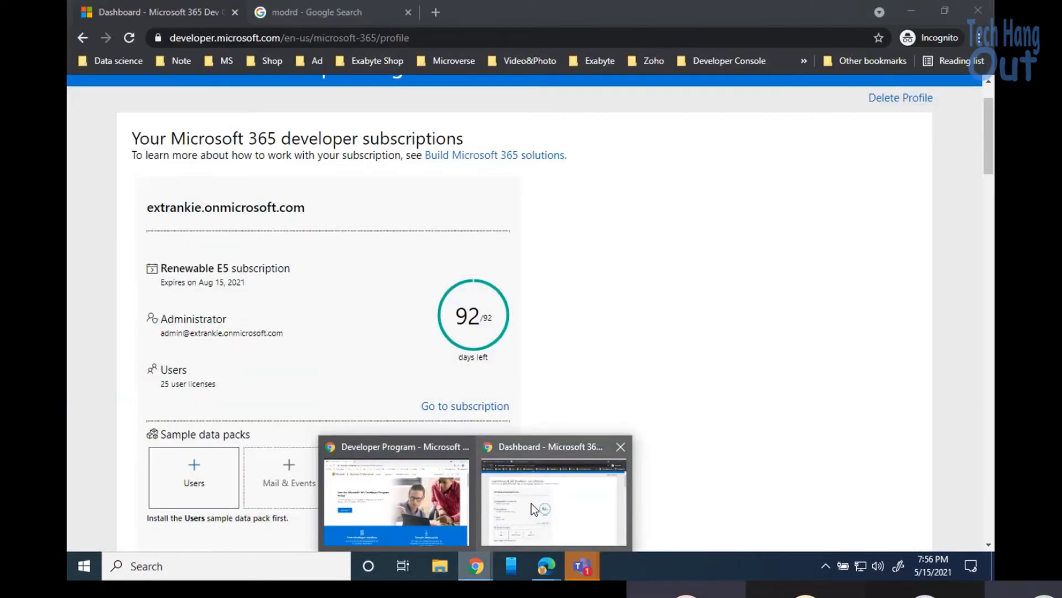
Step: Review the E5 subscription card on the dashboard and select its Administrator email address
click(531, 503)
scroll(580, 332, down, 1)
scroll(576, 330, down, 5)
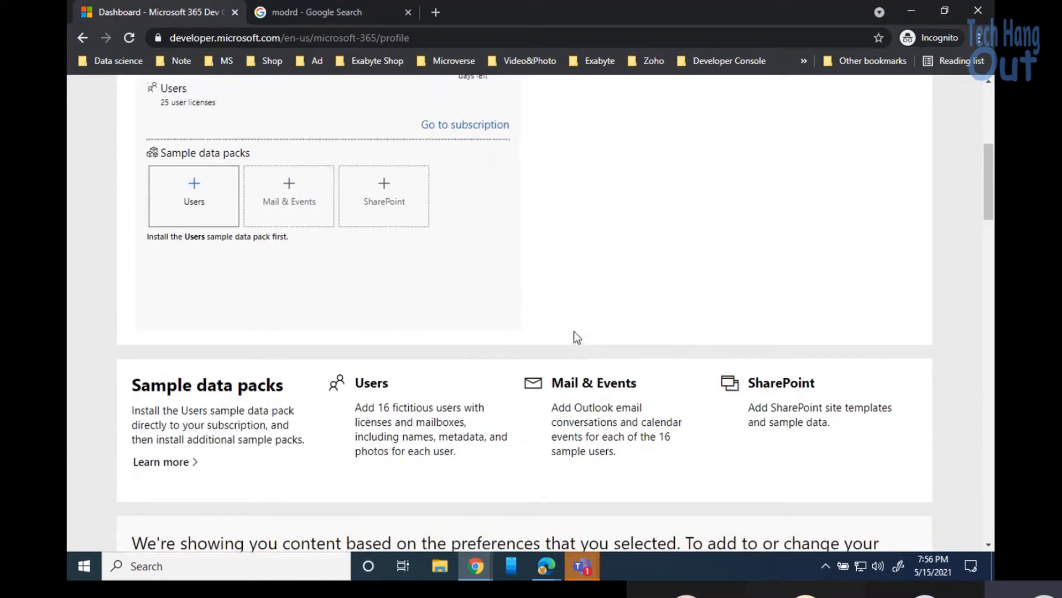
scroll(569, 327, up, 6)
scroll(569, 327, down, 1)
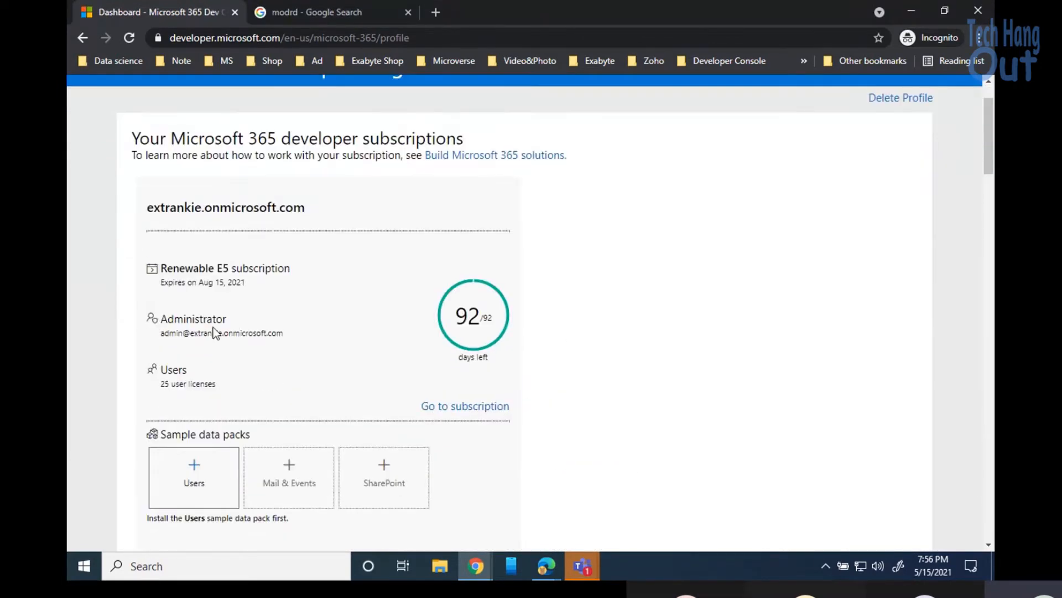
drag(285, 333, 161, 334)
scroll(470, 391, down, 15)
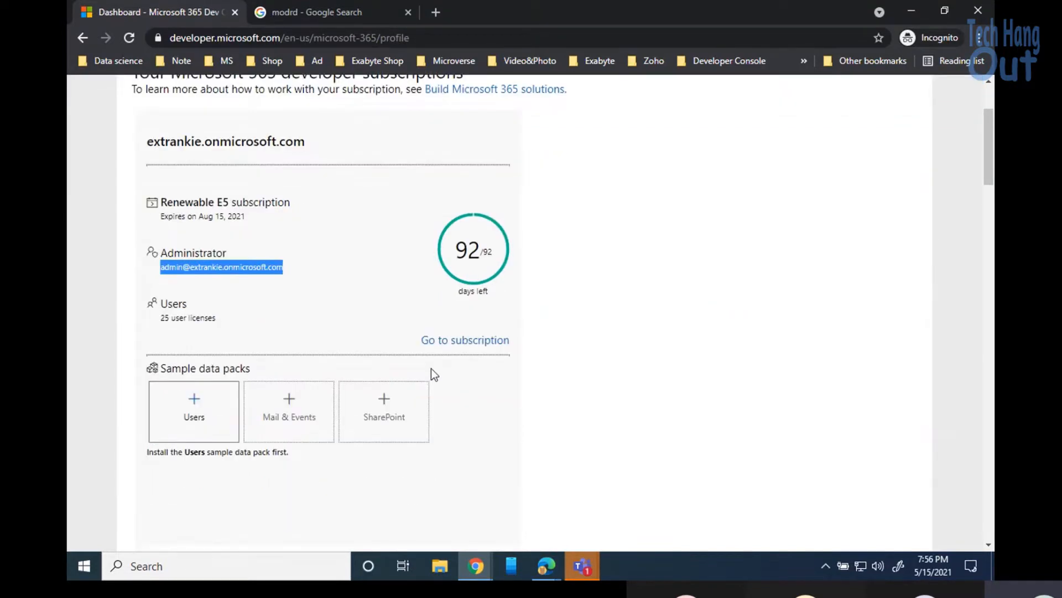
scroll(484, 361, down, 12)
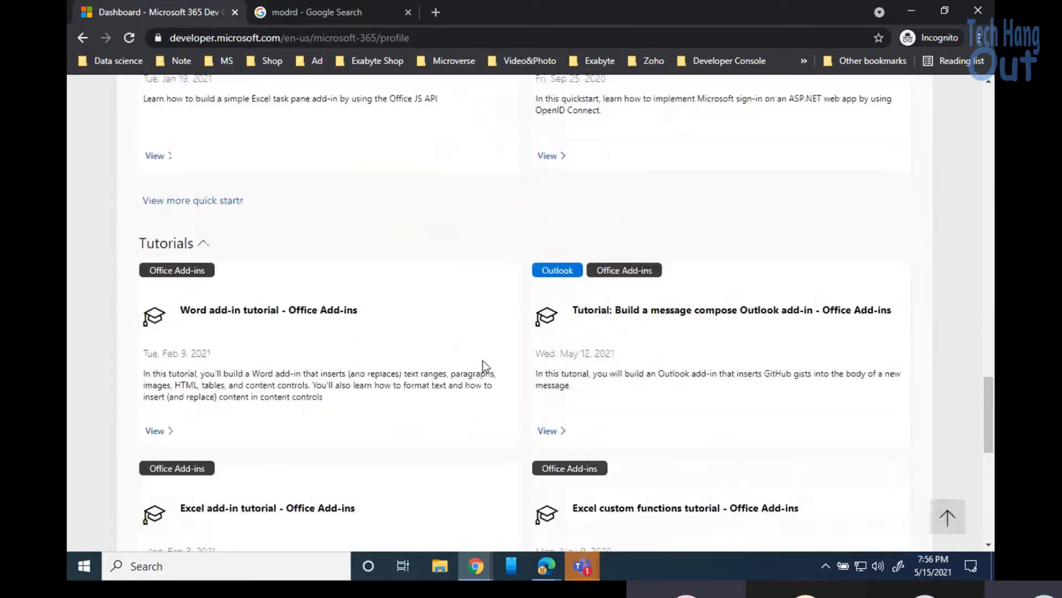
scroll(476, 375, up, 20)
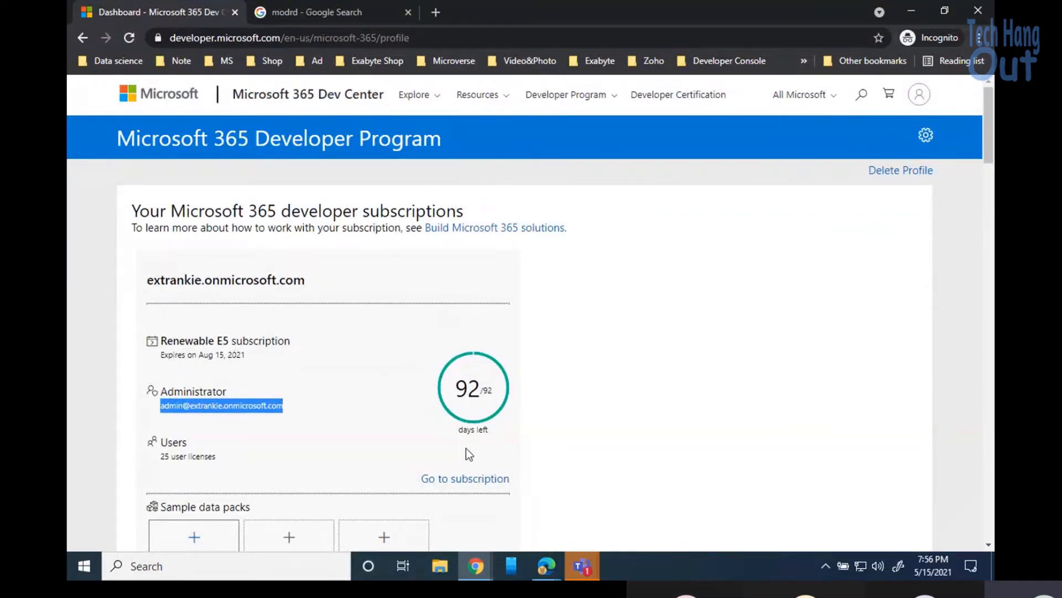
Step: Go to the subscription, sign in with the admin password, and dismiss the welcome tour and filter tip
click(475, 480)
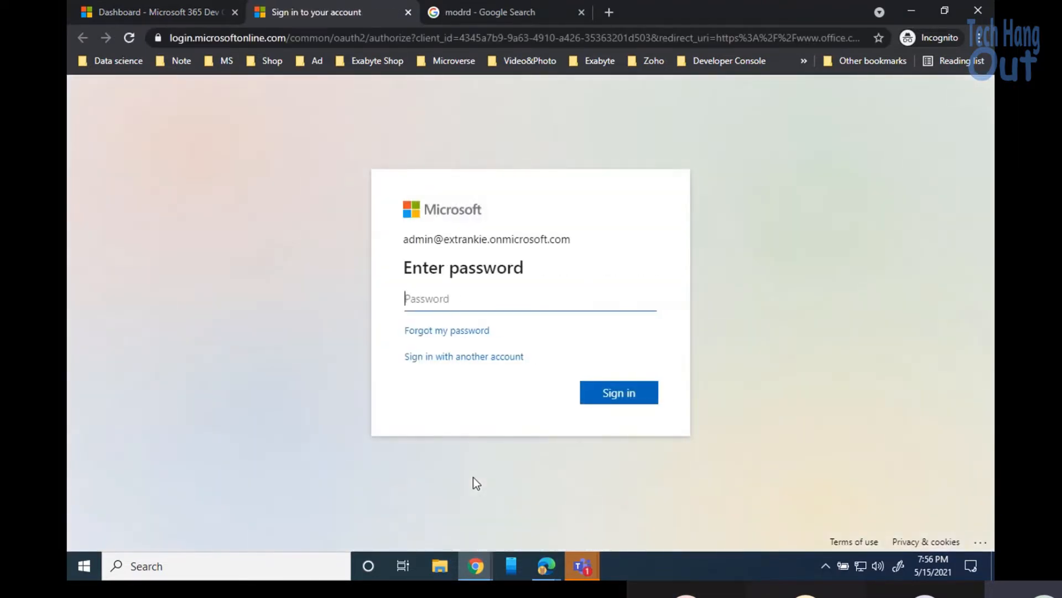
text(•••••••)
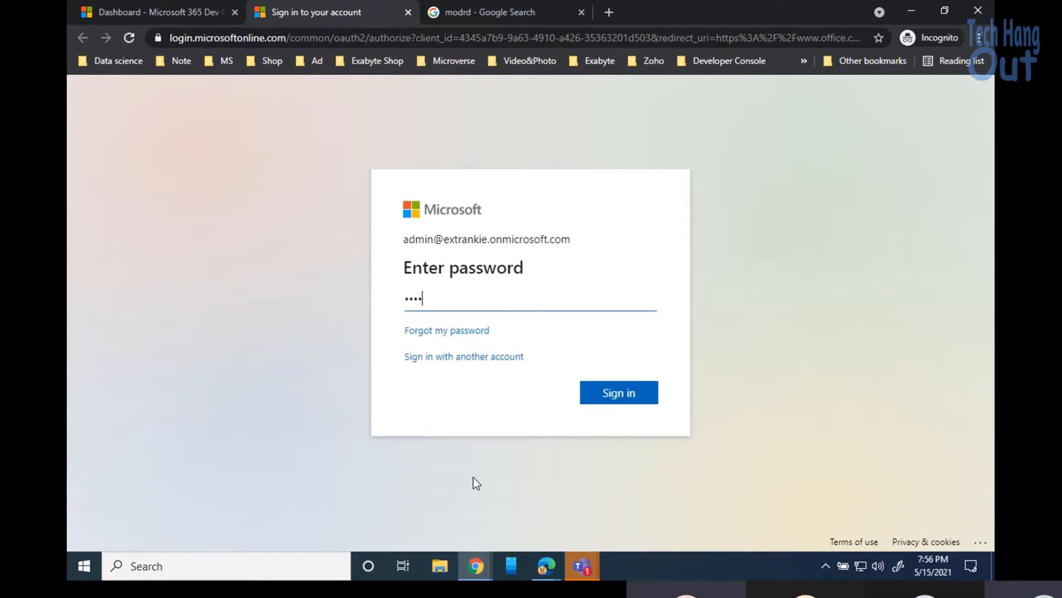
text(•••••)
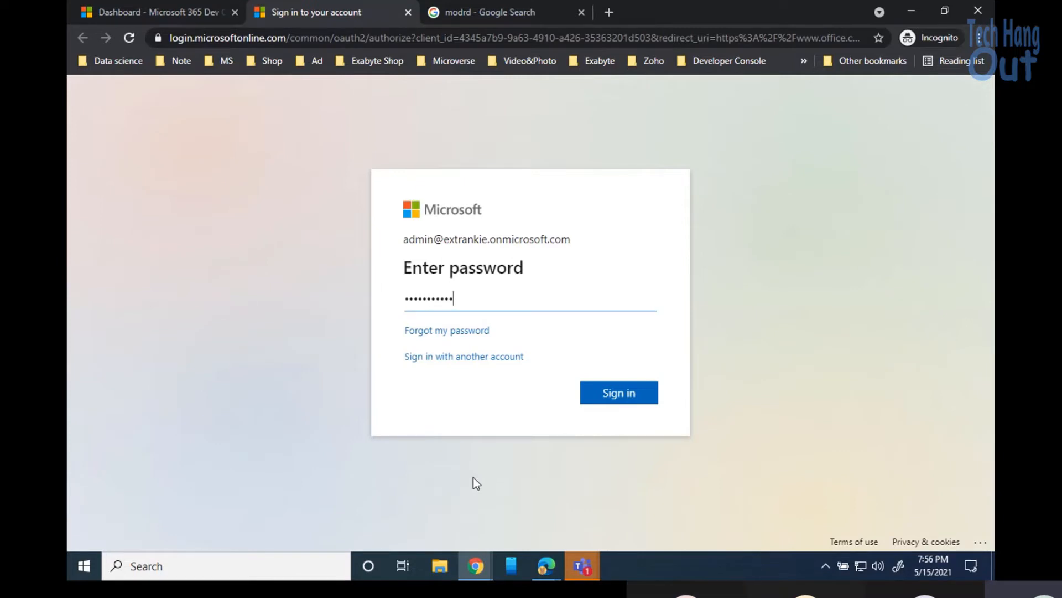
key(Return)
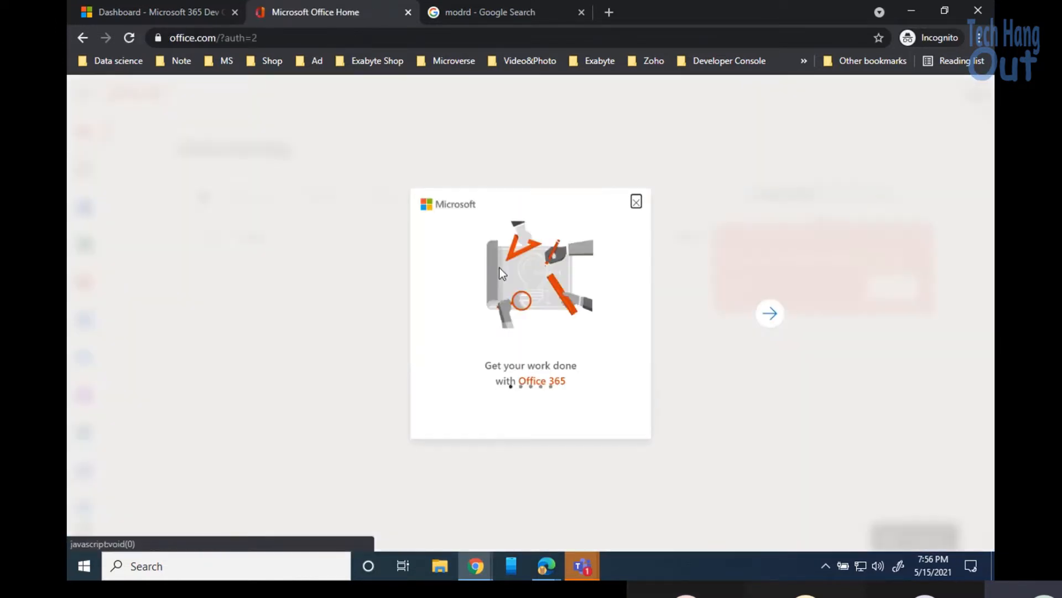
click(680, 156)
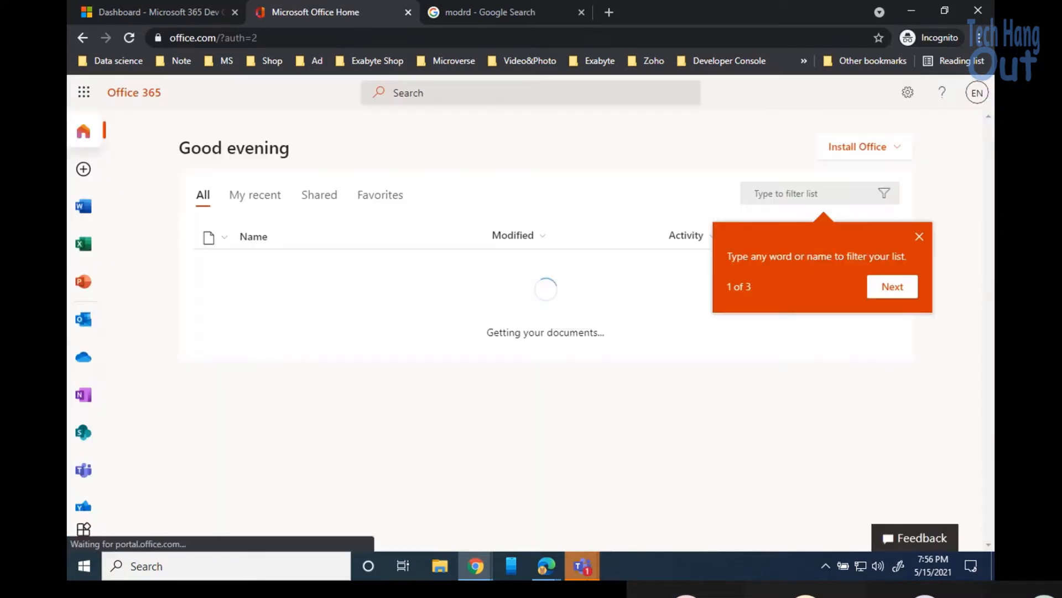
click(919, 236)
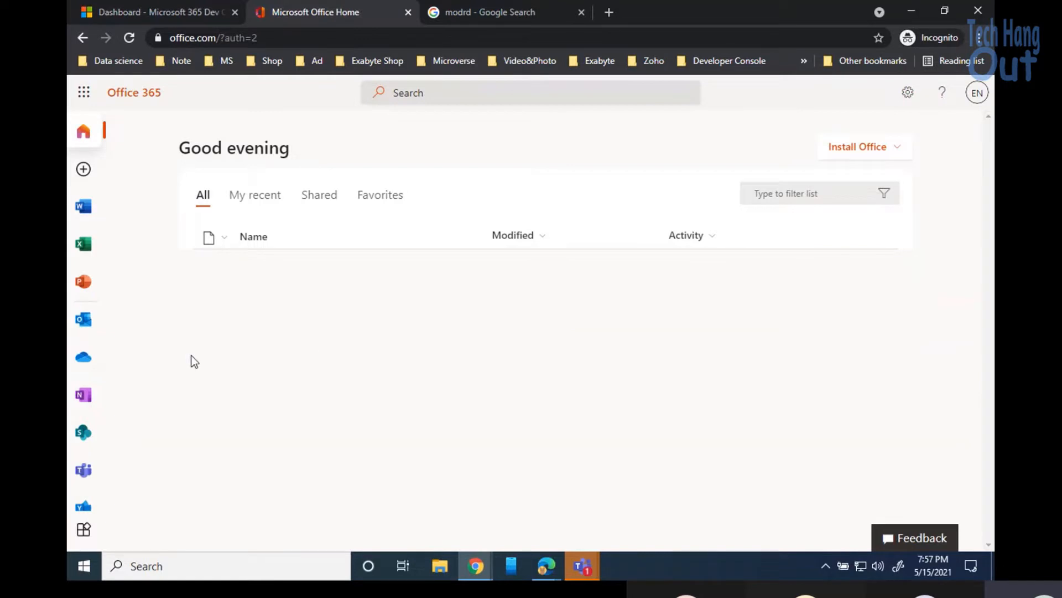
Step: Open the admin center from the app launcher as the administrator and go to Billing > Licenses
click(84, 93)
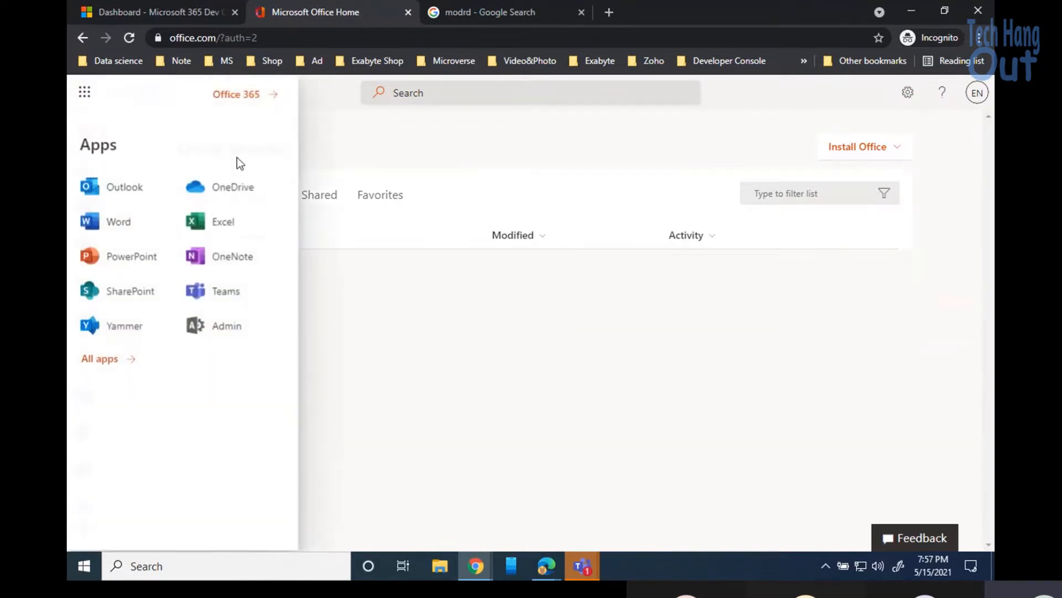
click(211, 330)
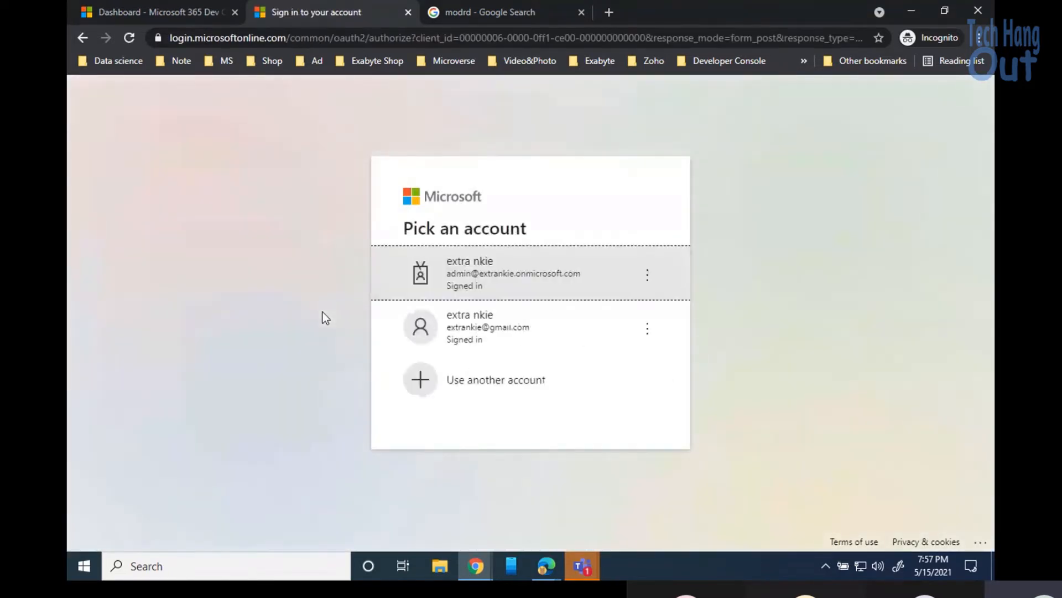
click(489, 278)
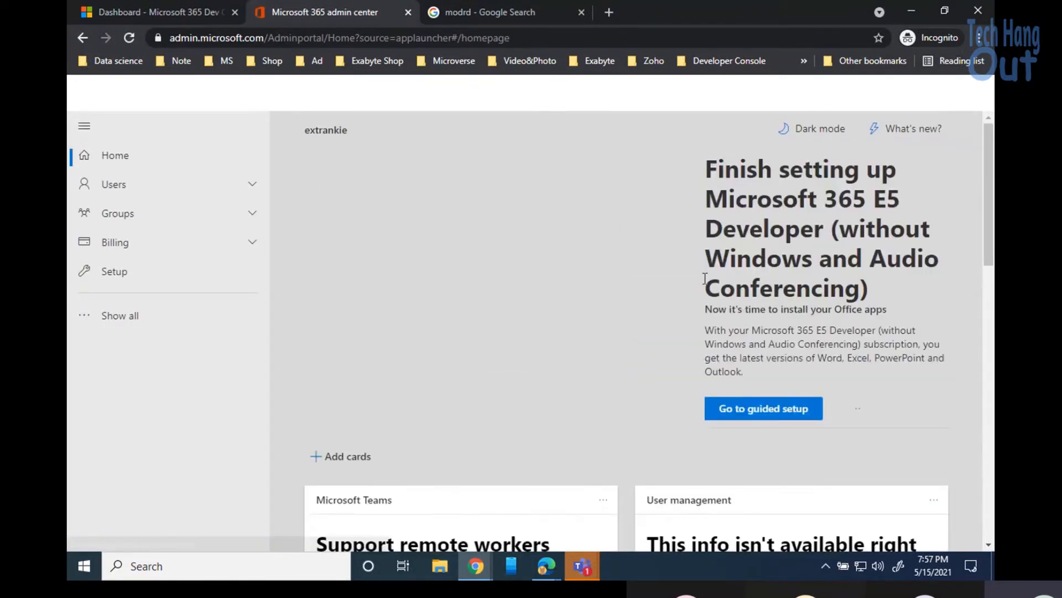
drag(872, 288, 740, 169)
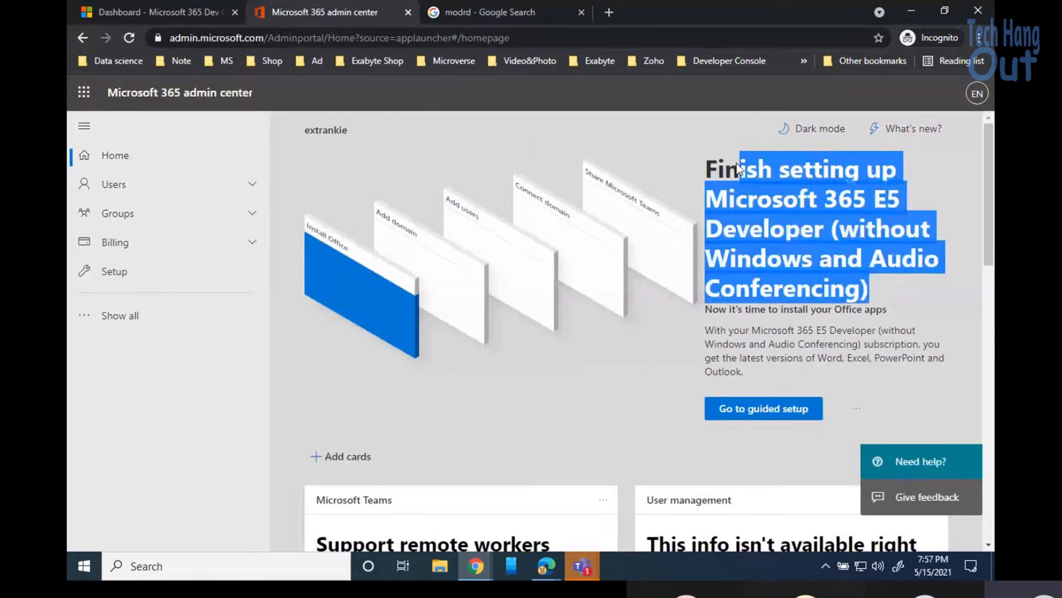
click(252, 188)
click(252, 335)
click(127, 412)
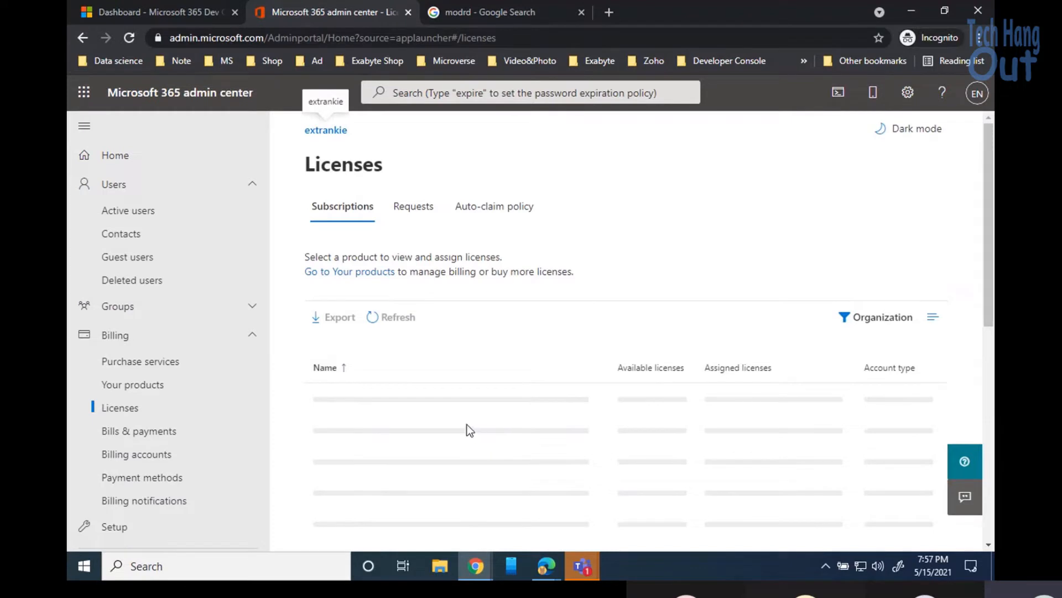
scroll(534, 413, down, 3)
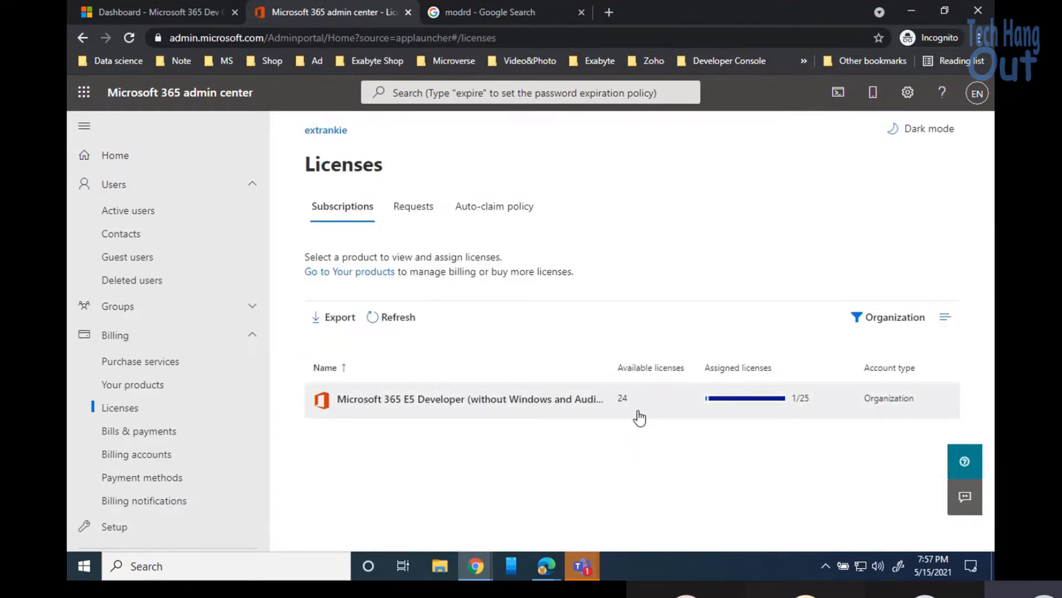
Step: Close the private windows and load office.com in a new Chrome incognito window
click(977, 11)
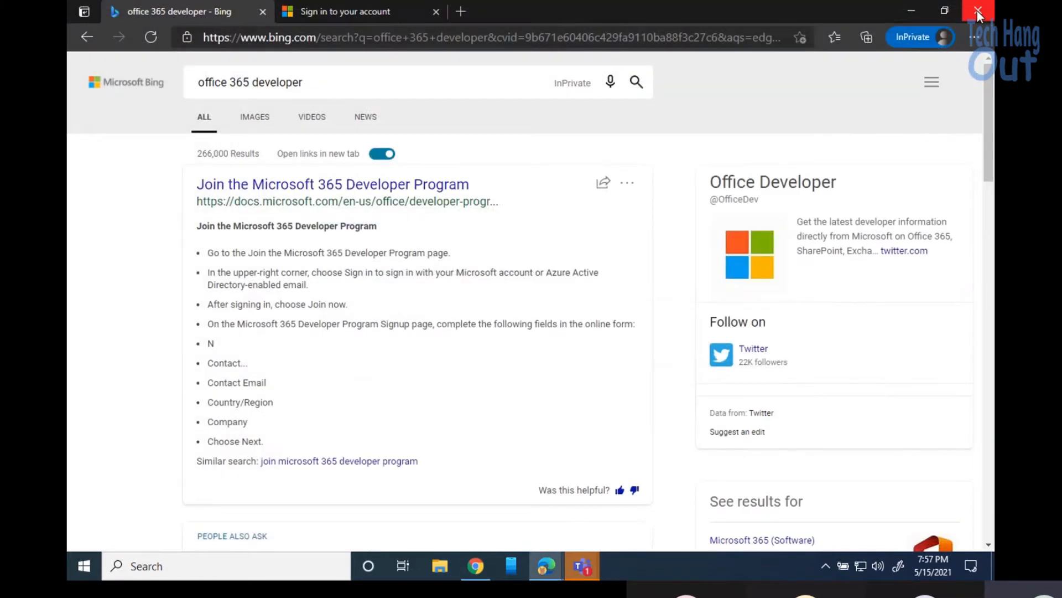
click(978, 10)
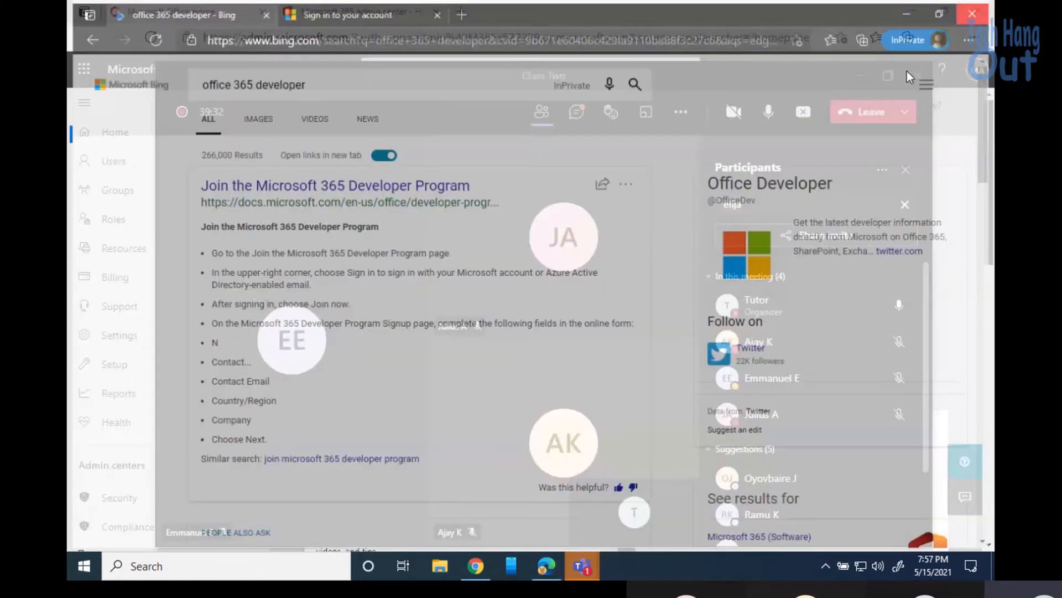
click(476, 567)
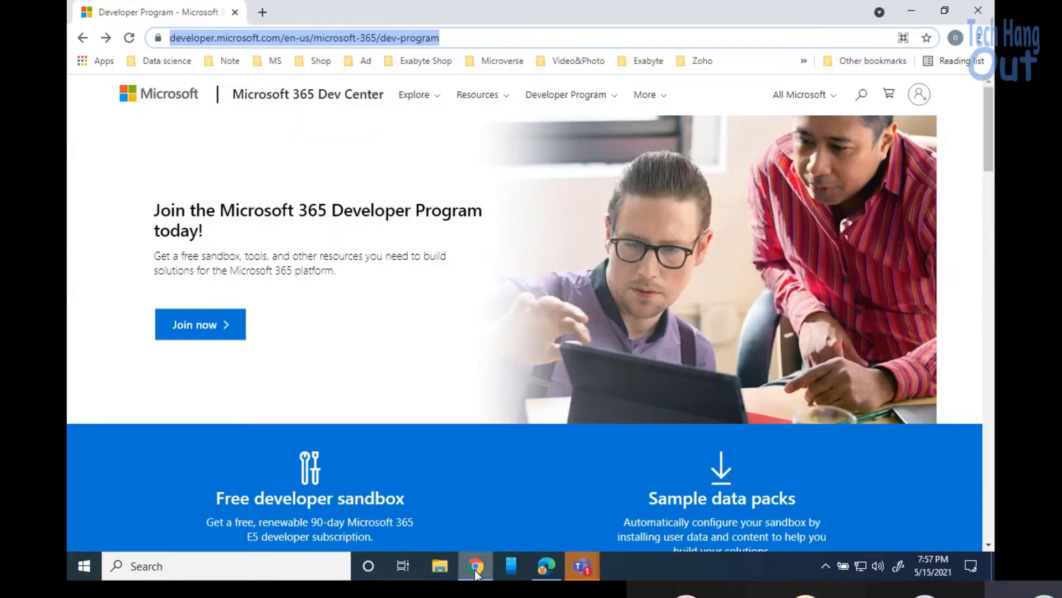
click(980, 38)
click(898, 94)
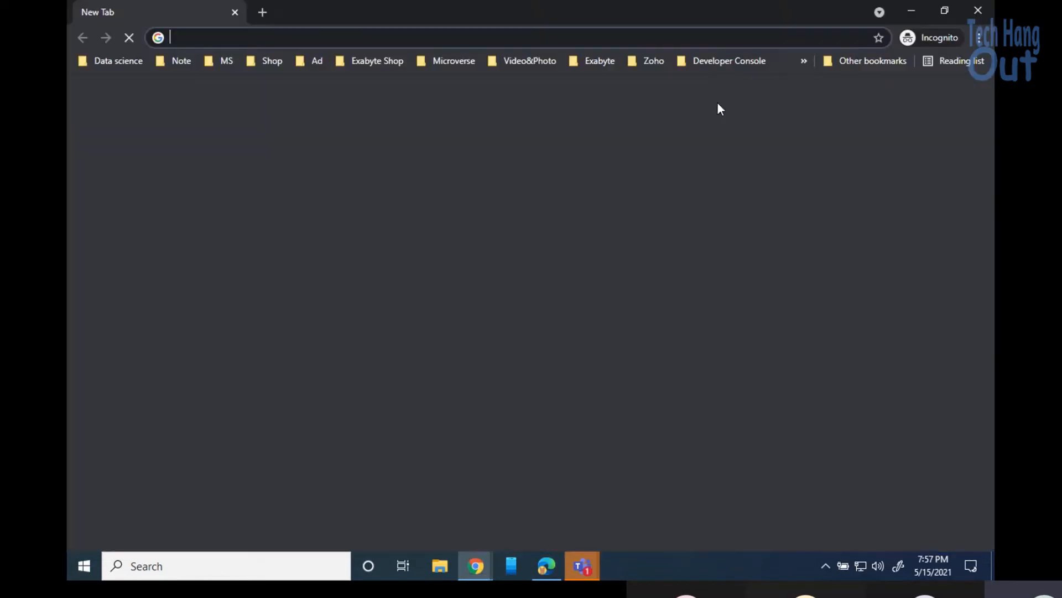
text(of)
key(Return)
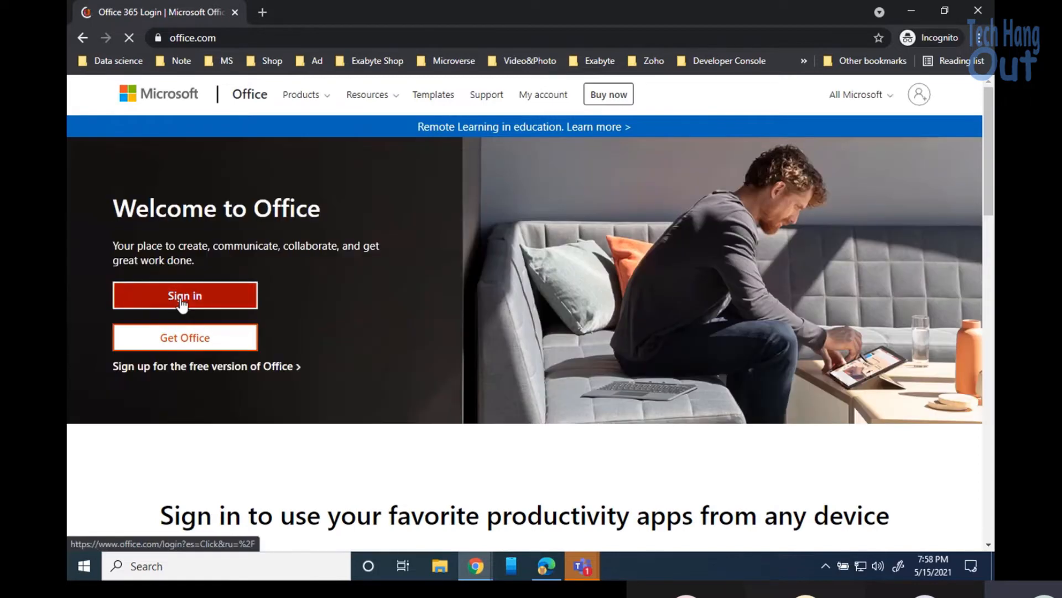
Step: Sign in to Office with the administrator address and password, choosing to stay signed in
click(181, 297)
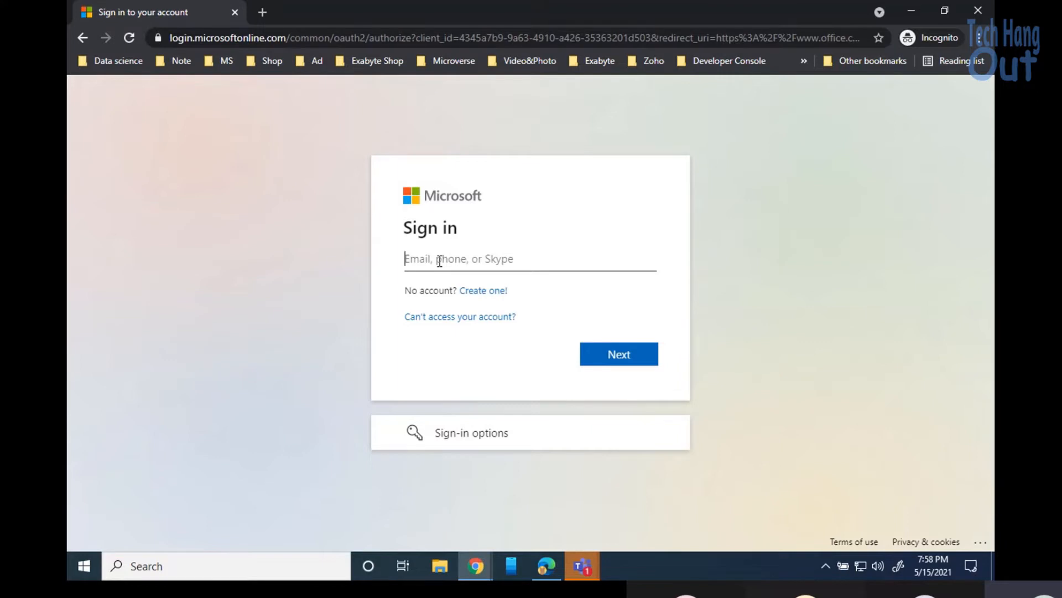
key(ctrl+v)
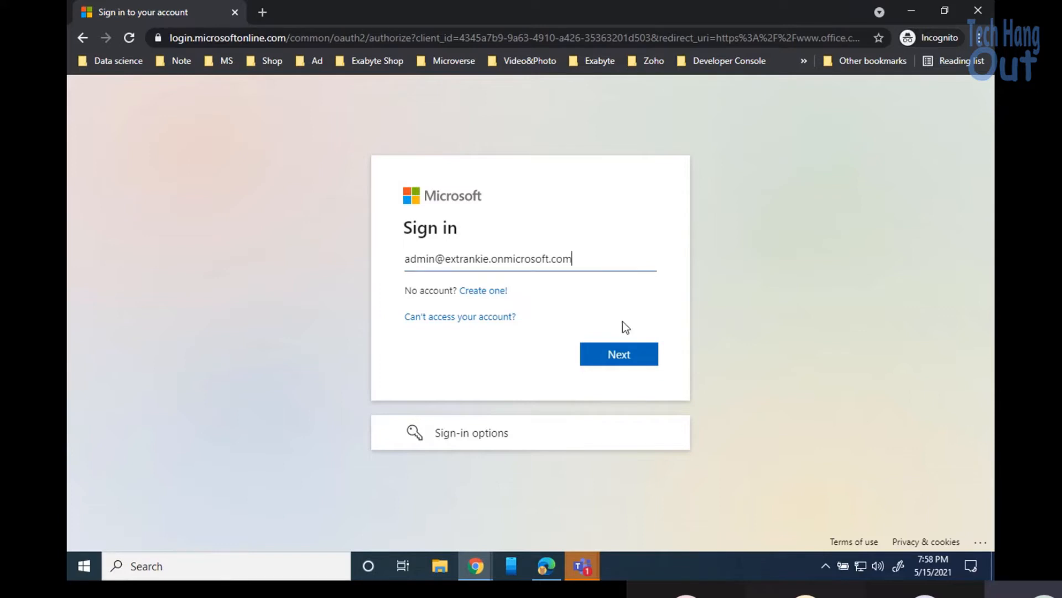
click(493, 259)
drag(494, 259, 629, 263)
click(625, 354)
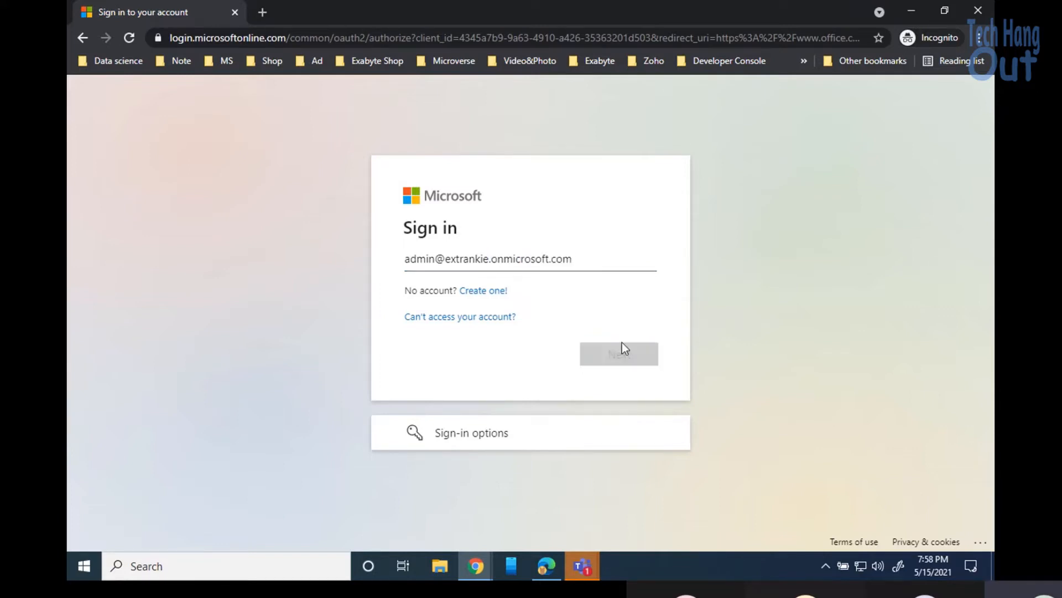
text(•••)
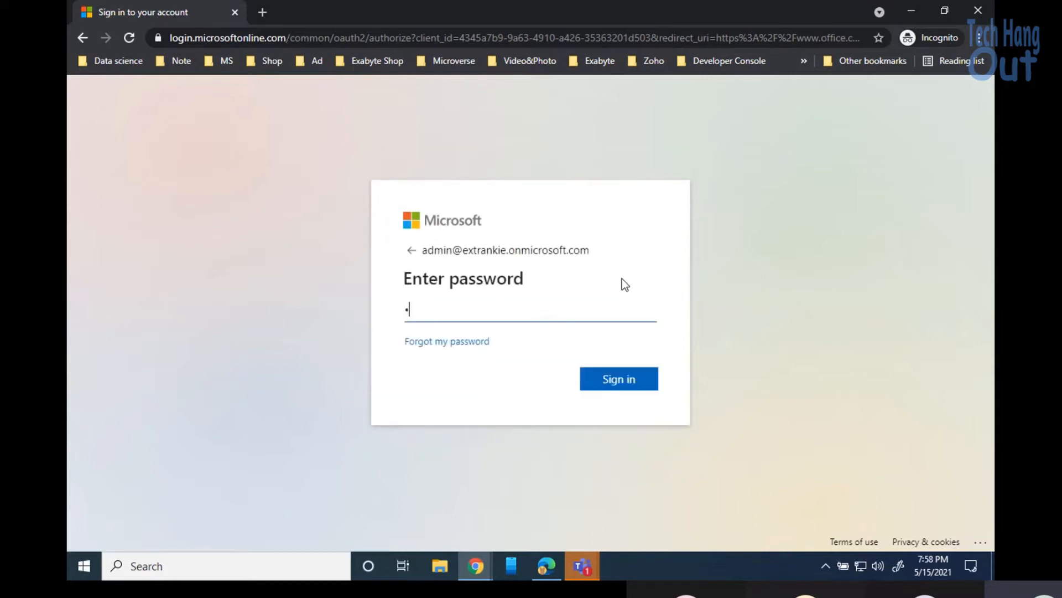
text(•••••••••)
key(Return)
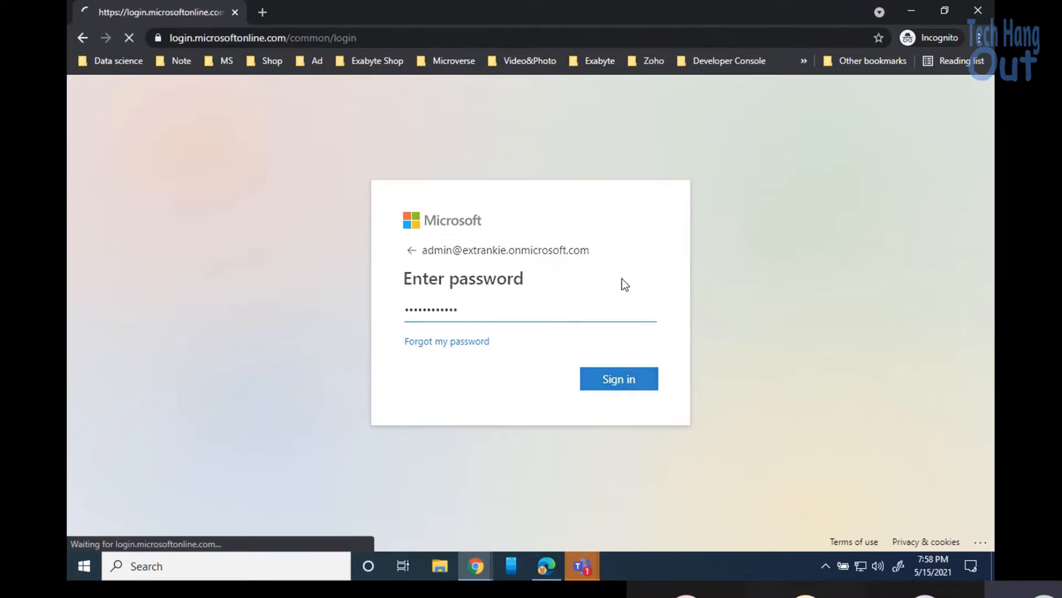
click(636, 392)
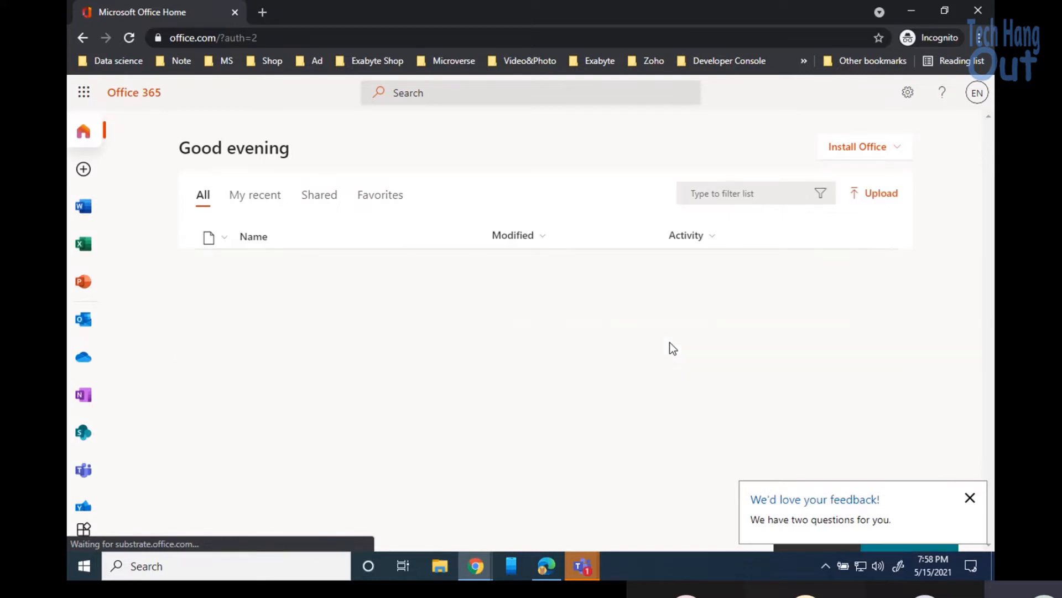
Step: Dismiss the feedback prompt, open Users > Active users in the admin center, and add a blank tab
click(969, 498)
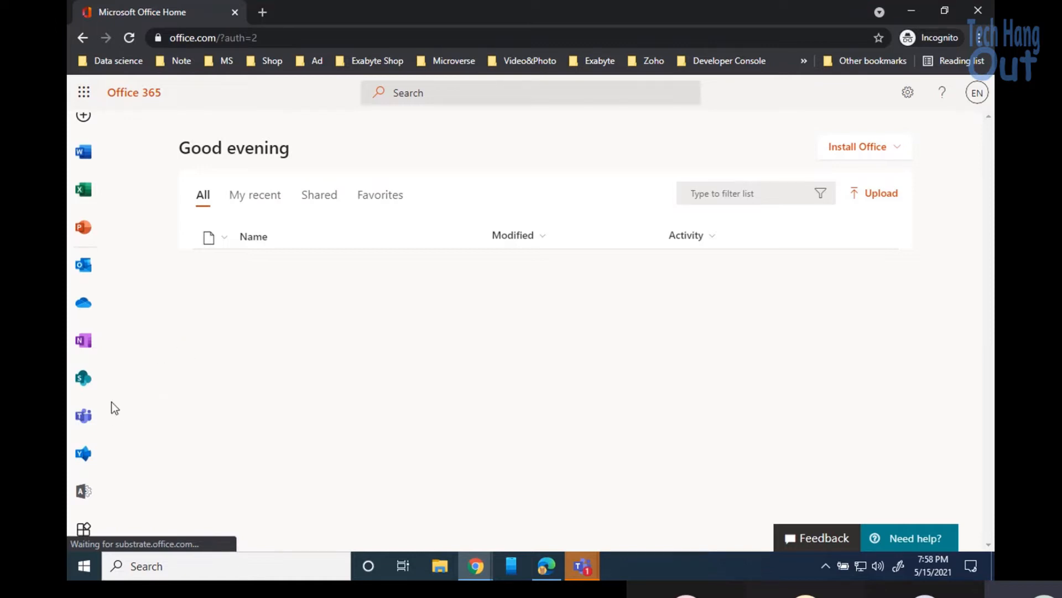
click(83, 489)
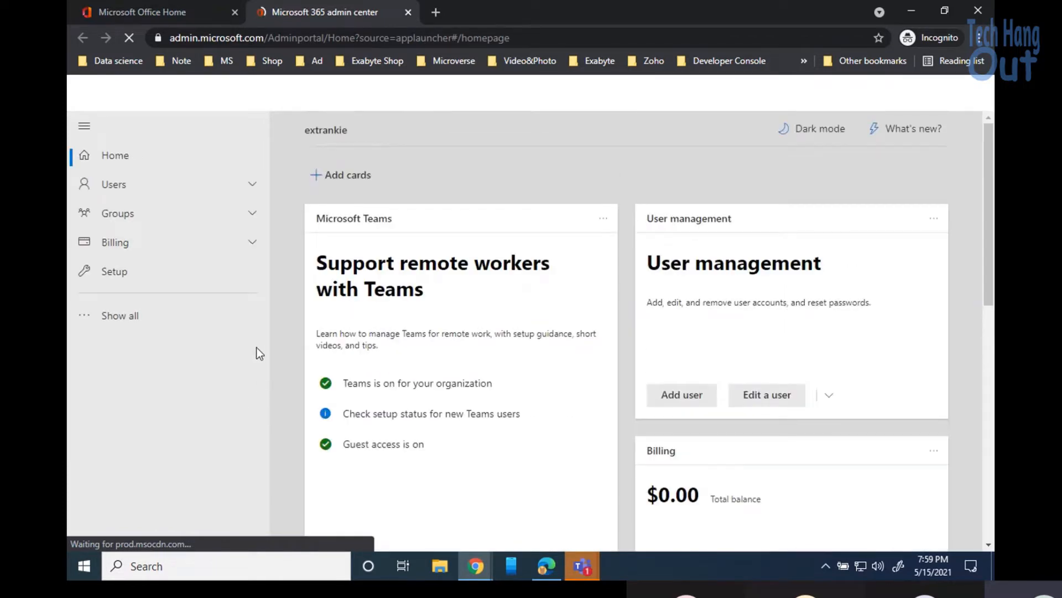
click(253, 183)
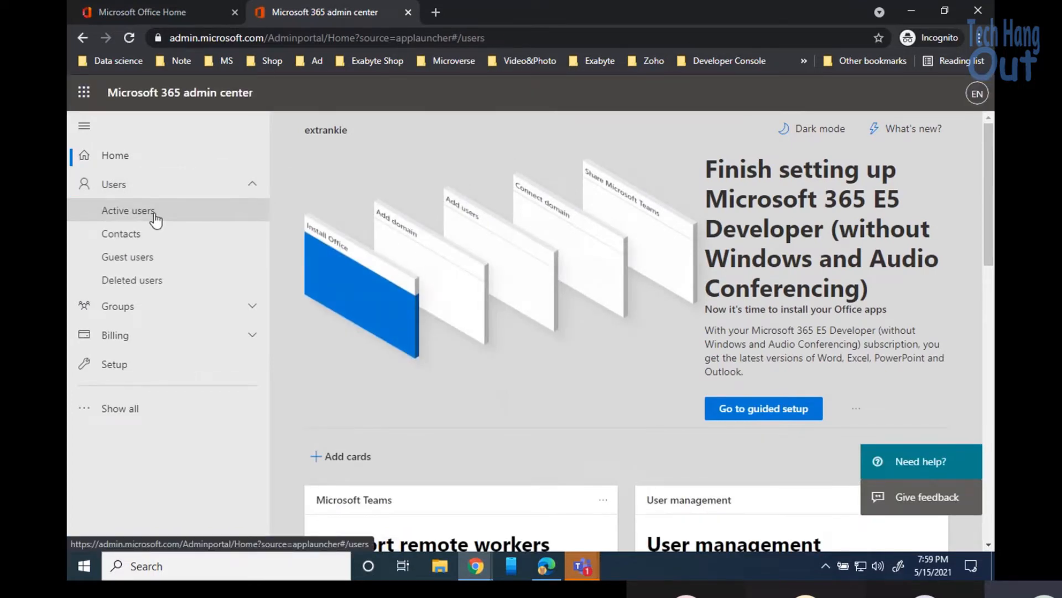
click(156, 220)
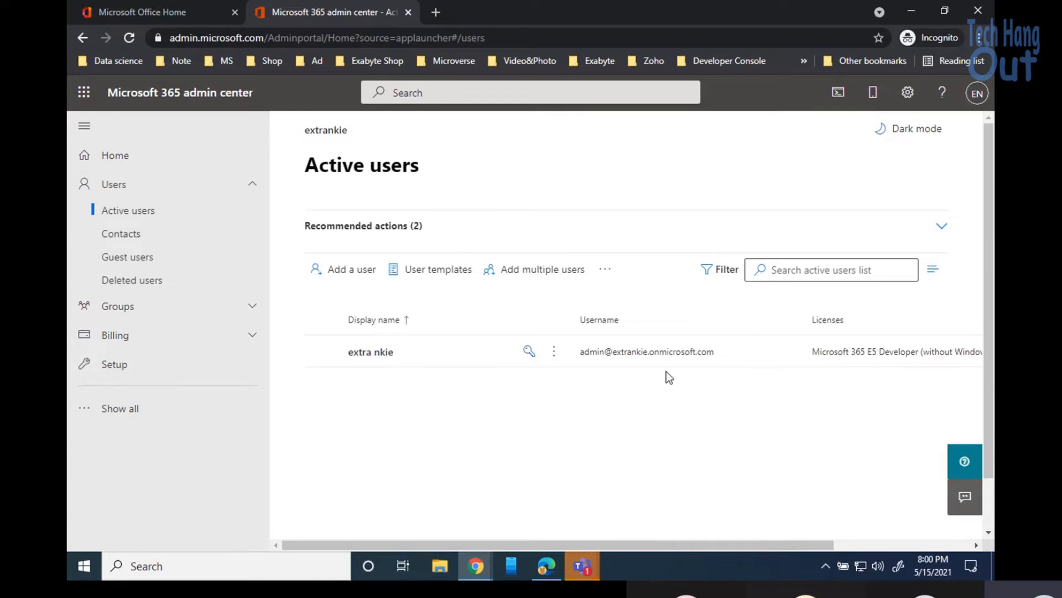
click(436, 12)
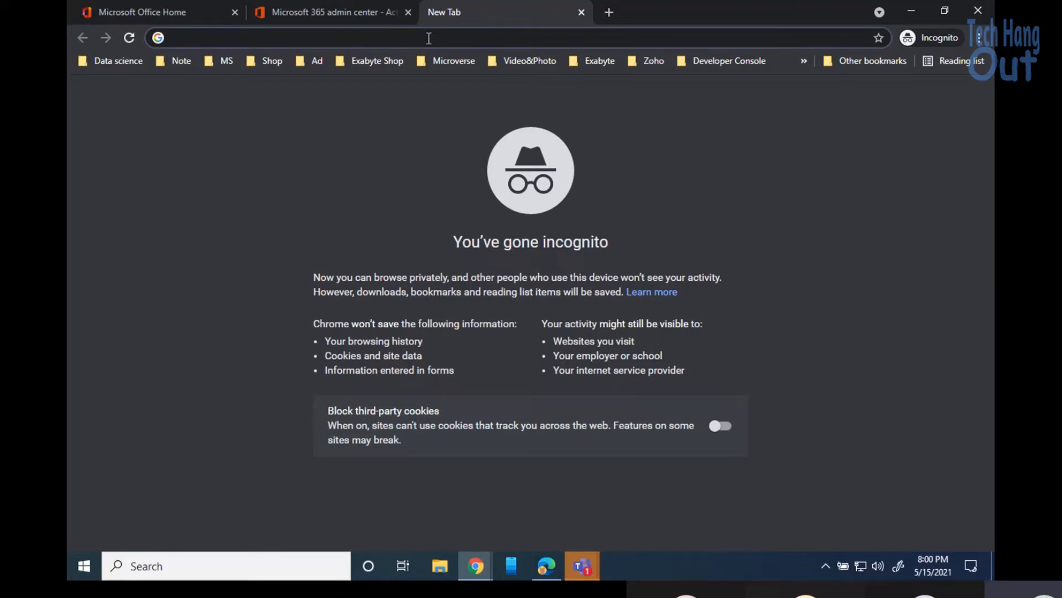
Step: Load freenom.com and log in with the saved account e-mail and password
text(freenom.com)
key(Return)
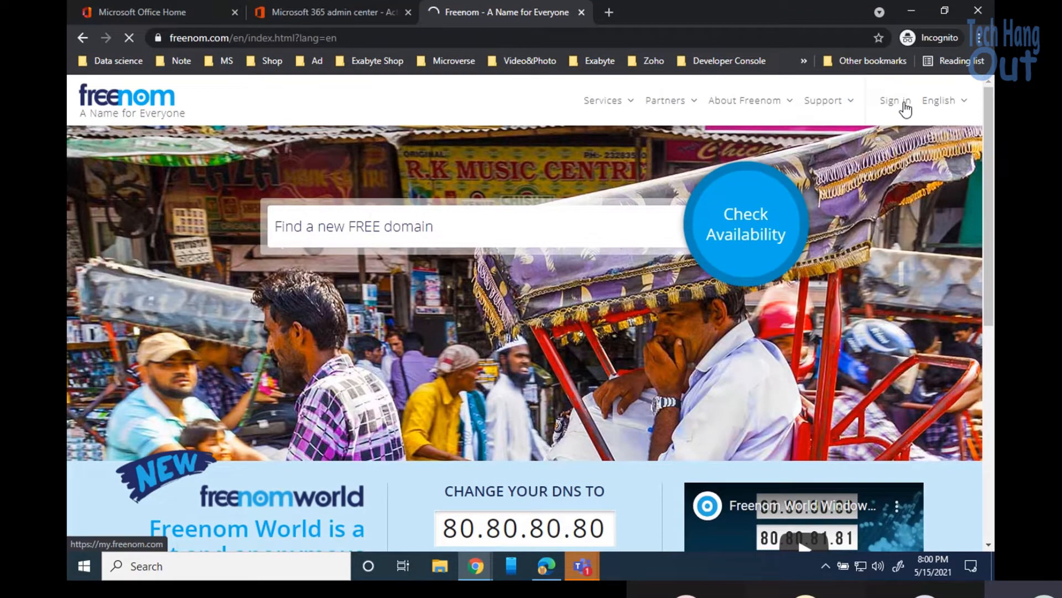
click(904, 104)
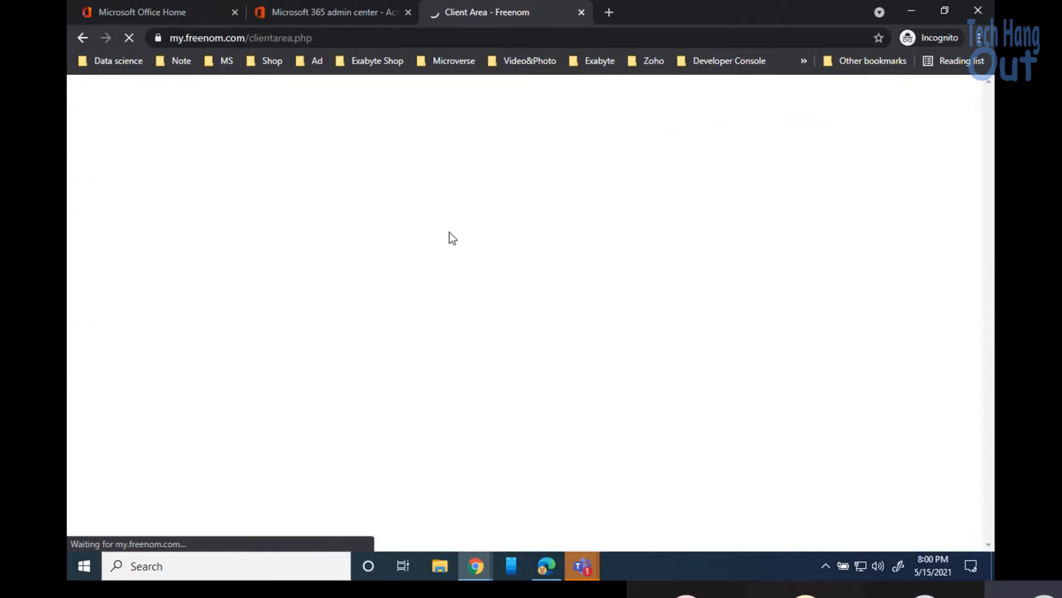
click(471, 274)
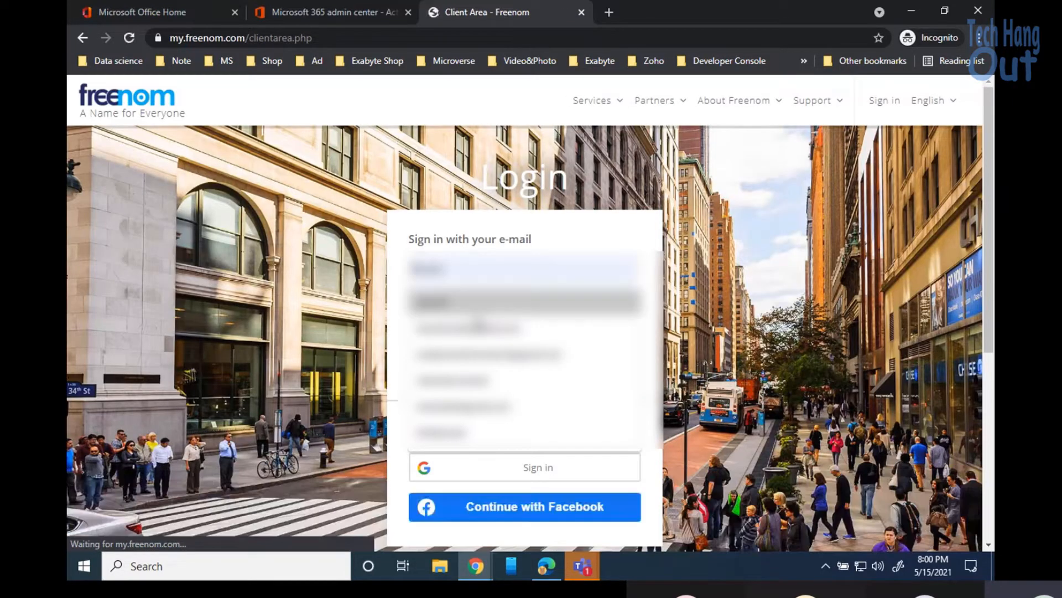
click(477, 327)
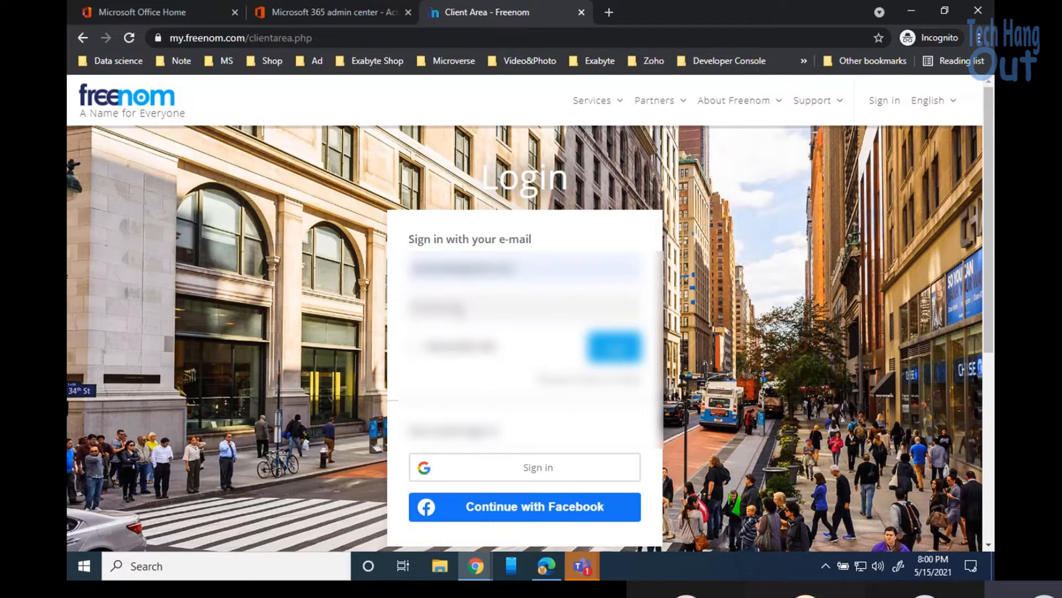
click(460, 311)
click(608, 354)
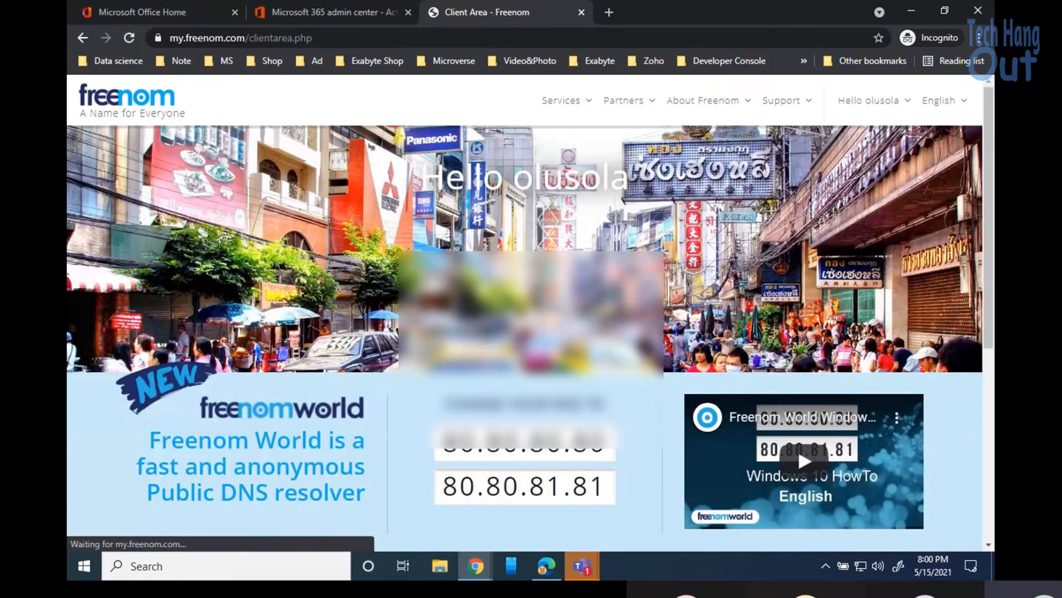
Step: Go to Services > Register a New Domain and check availability of 'm365class'
mouse_move(589, 108)
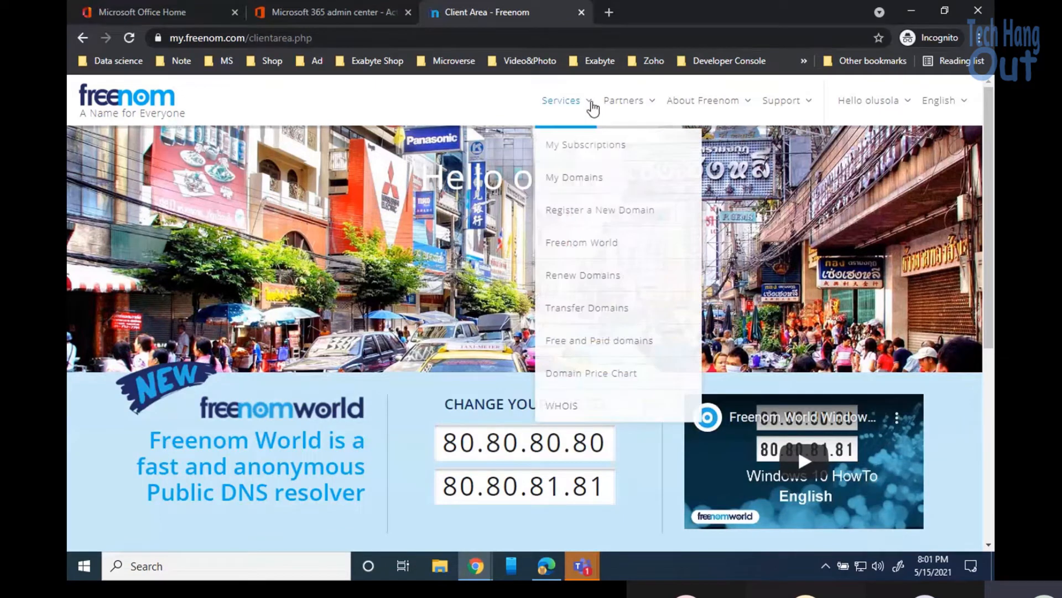
click(593, 179)
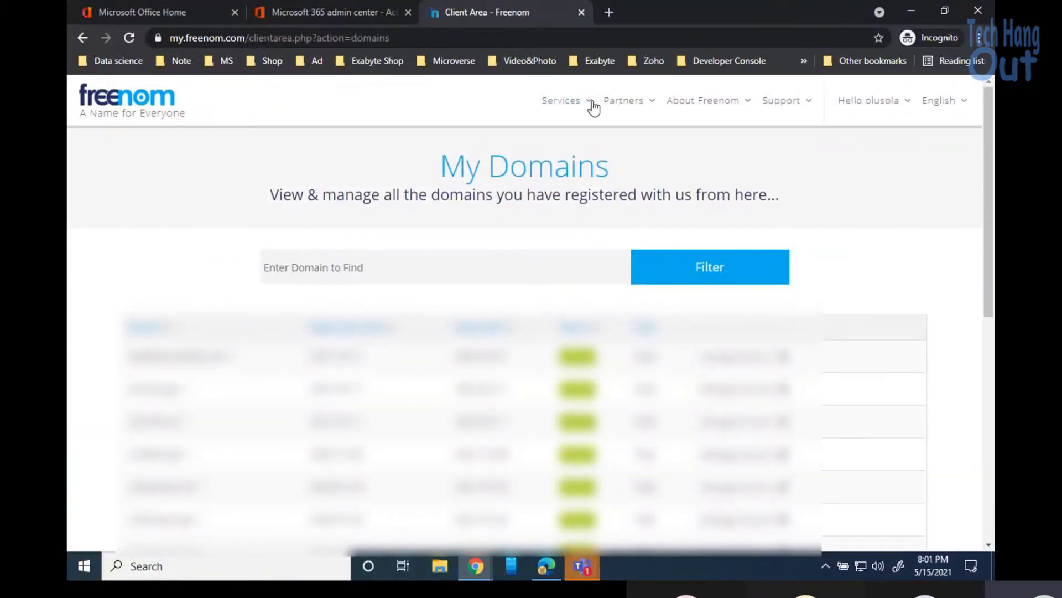
mouse_move(588, 107)
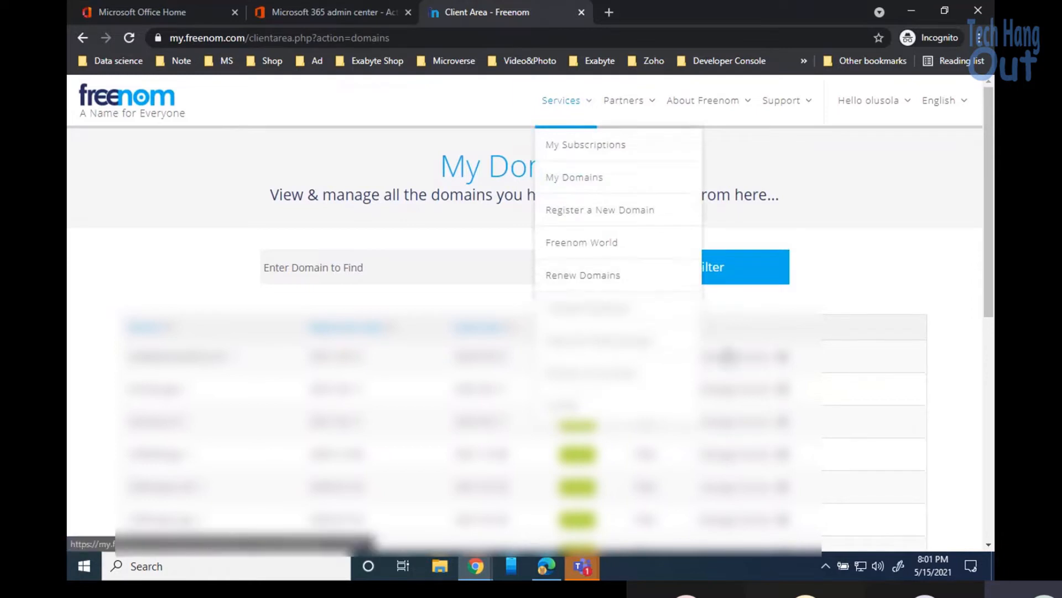
click(598, 213)
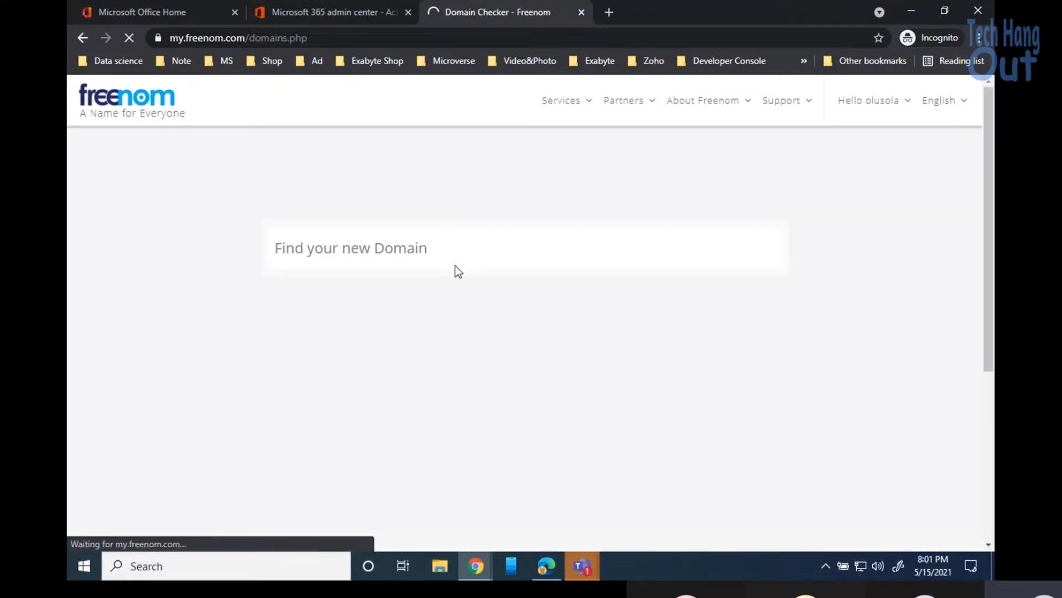
click(399, 245)
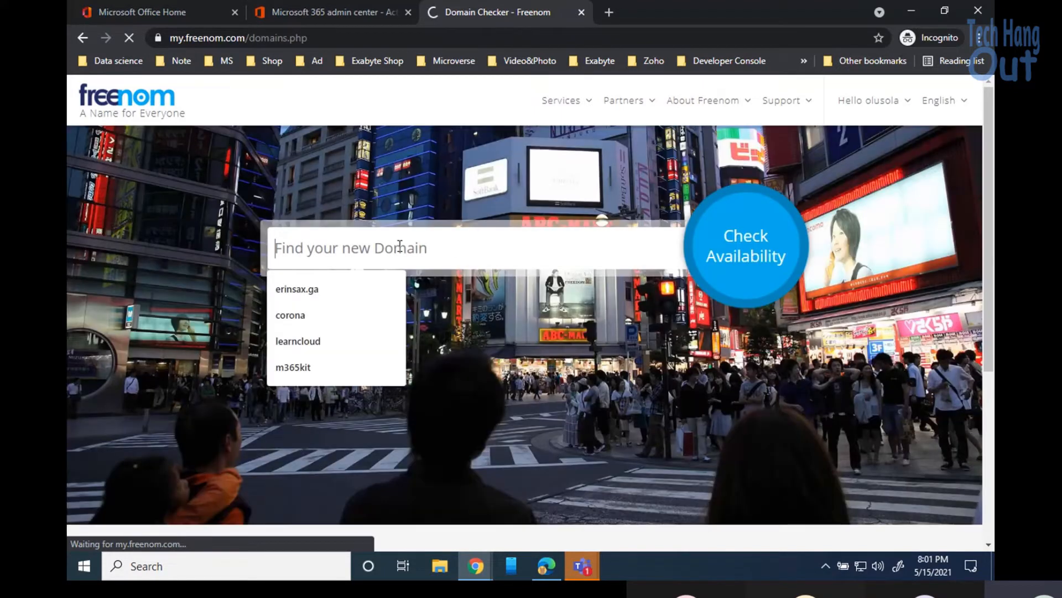
click(318, 314)
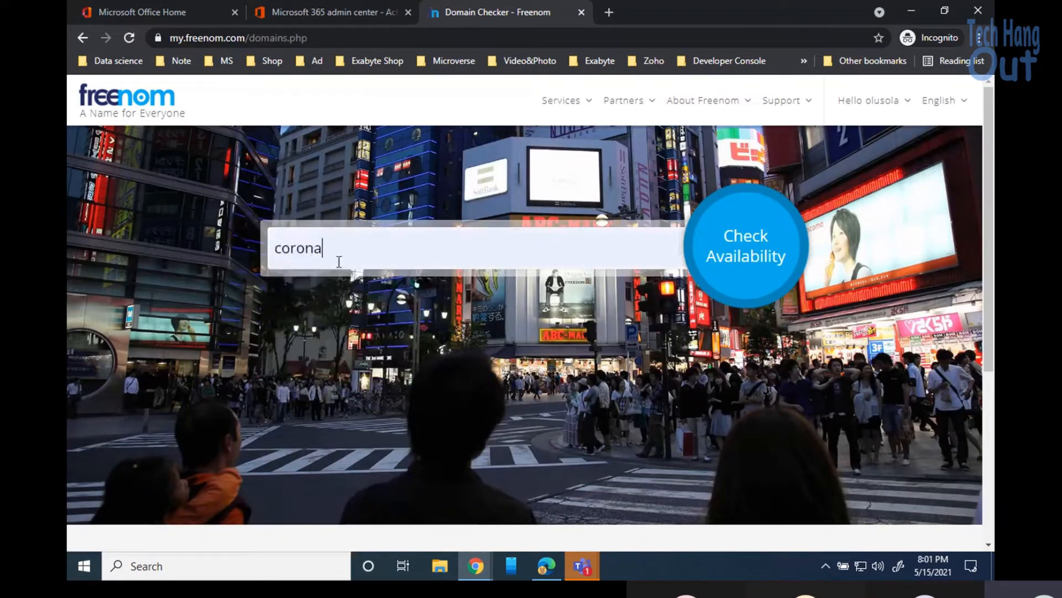
drag(340, 263, 191, 249)
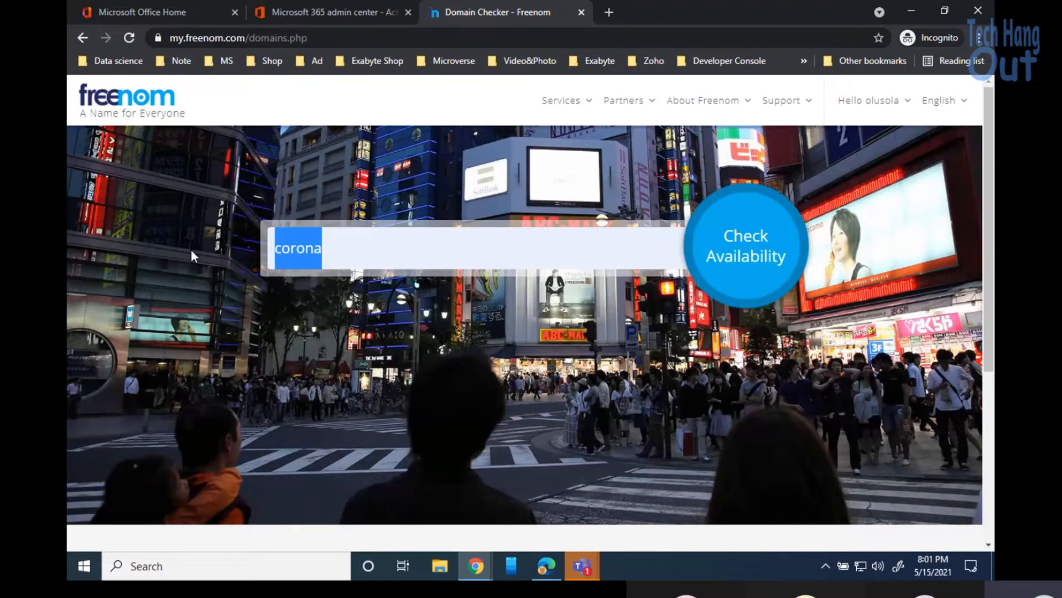
text(m365)
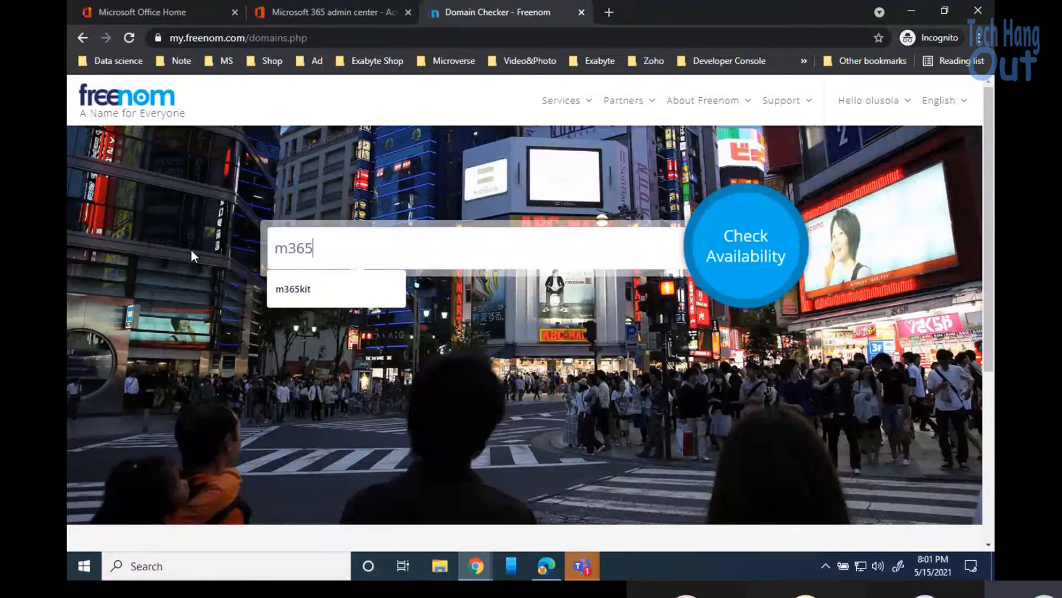
text(class)
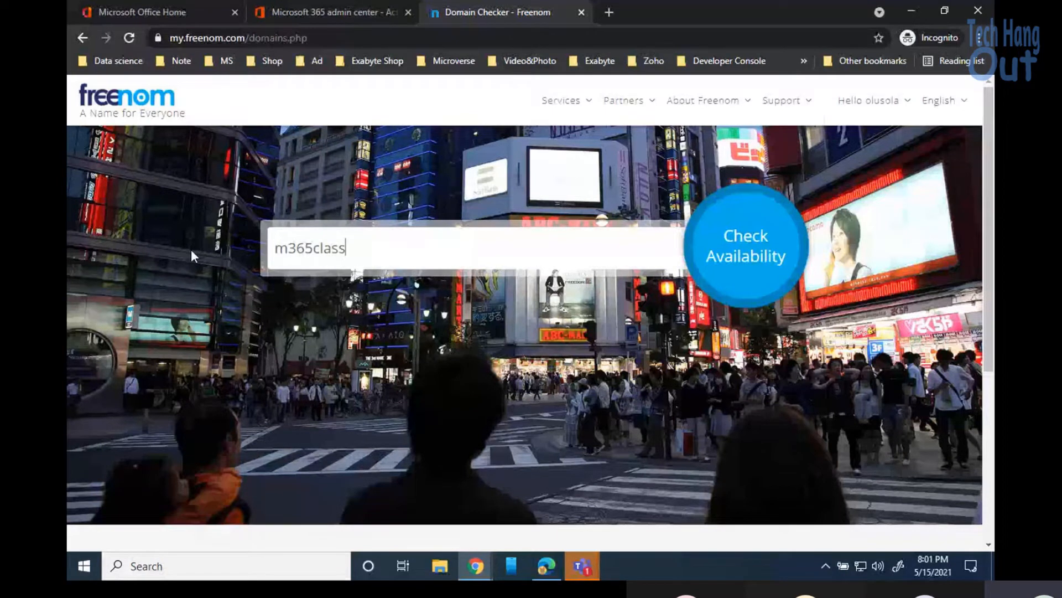
click(757, 249)
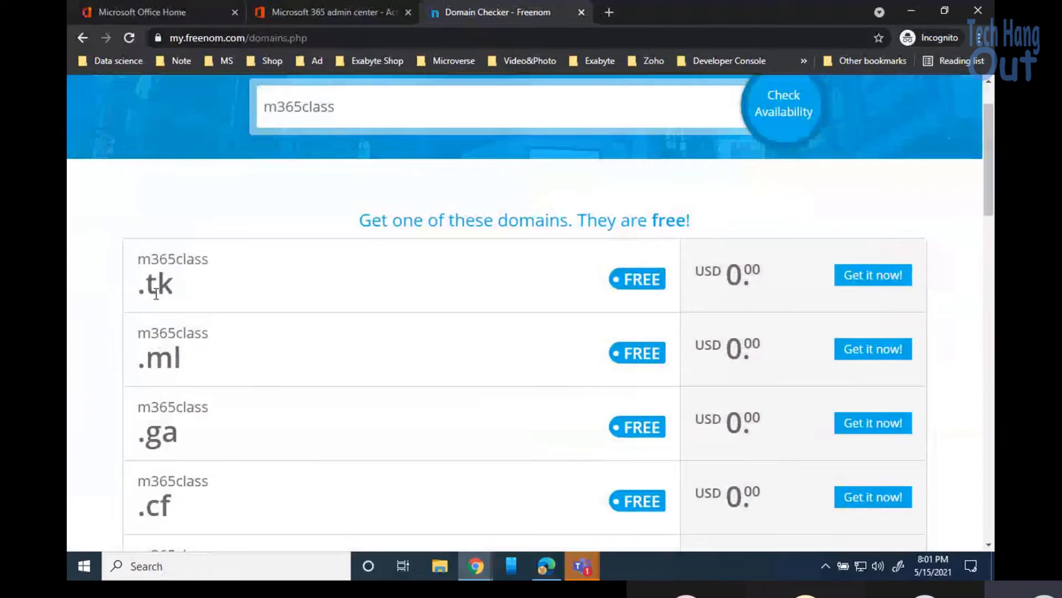
Step: Choose the free m365class.tk domain from the results and proceed to checkout
drag(137, 408, 238, 434)
scroll(255, 444, down, 1)
scroll(253, 443, down, 1)
drag(145, 436, 278, 440)
scroll(388, 402, up, 3)
click(865, 276)
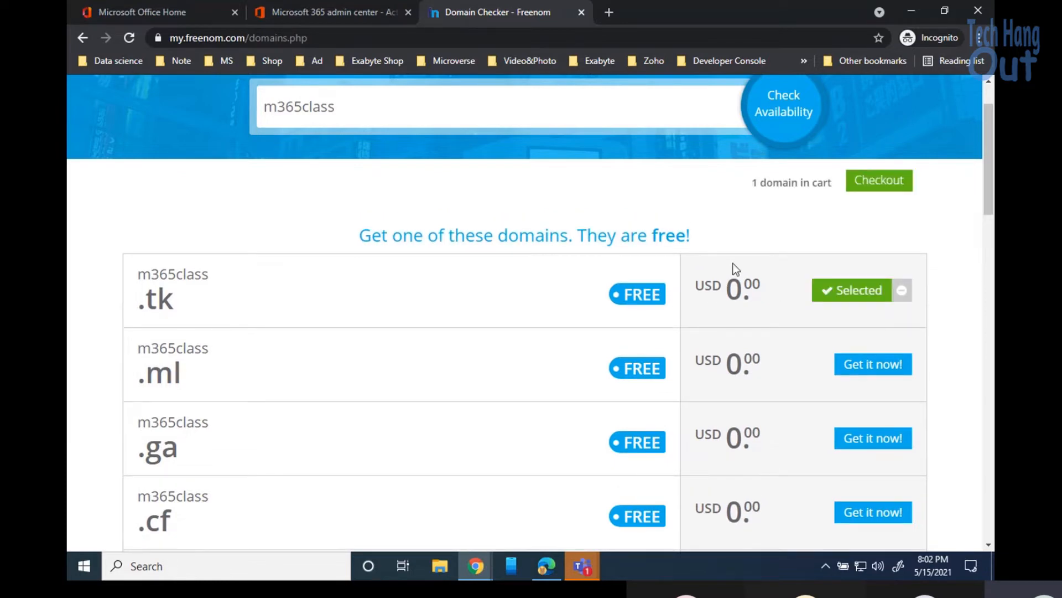
click(868, 189)
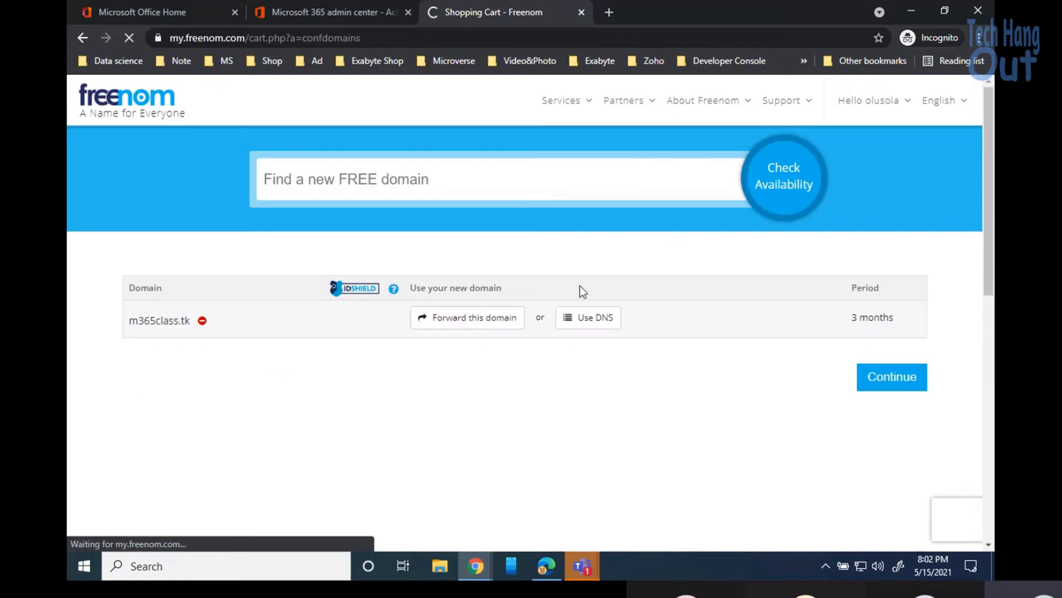
Step: Set m365class.tk's period to 12 Months @ FREE, accept the terms, and complete the order
click(888, 381)
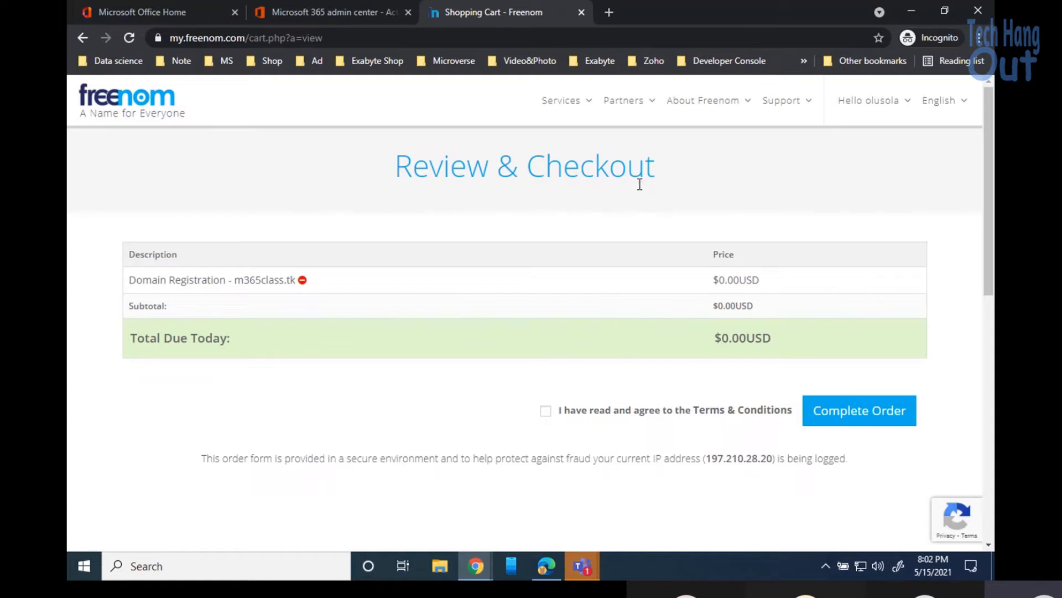
click(82, 38)
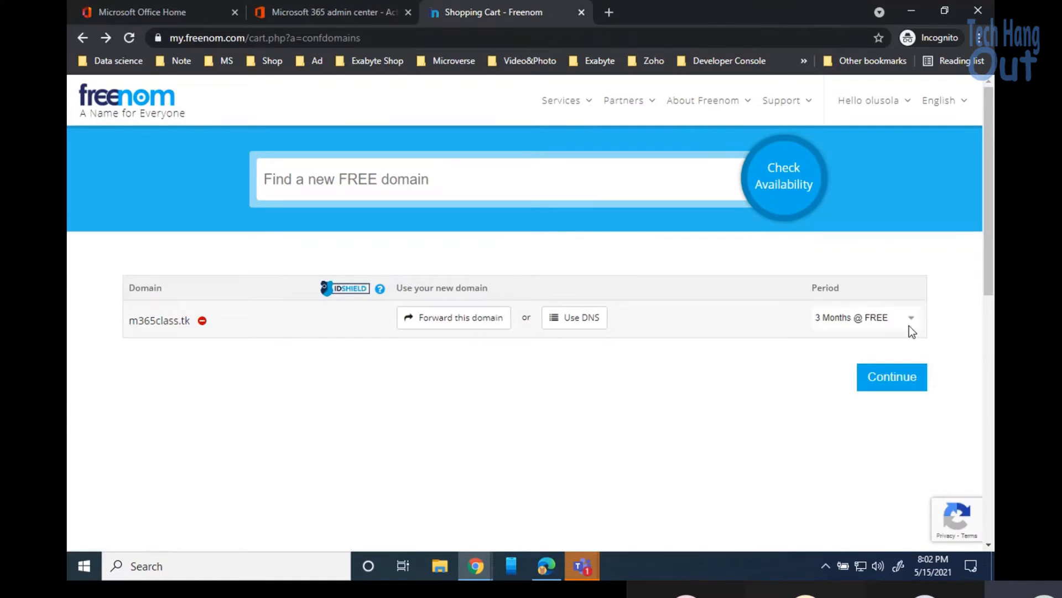
click(911, 318)
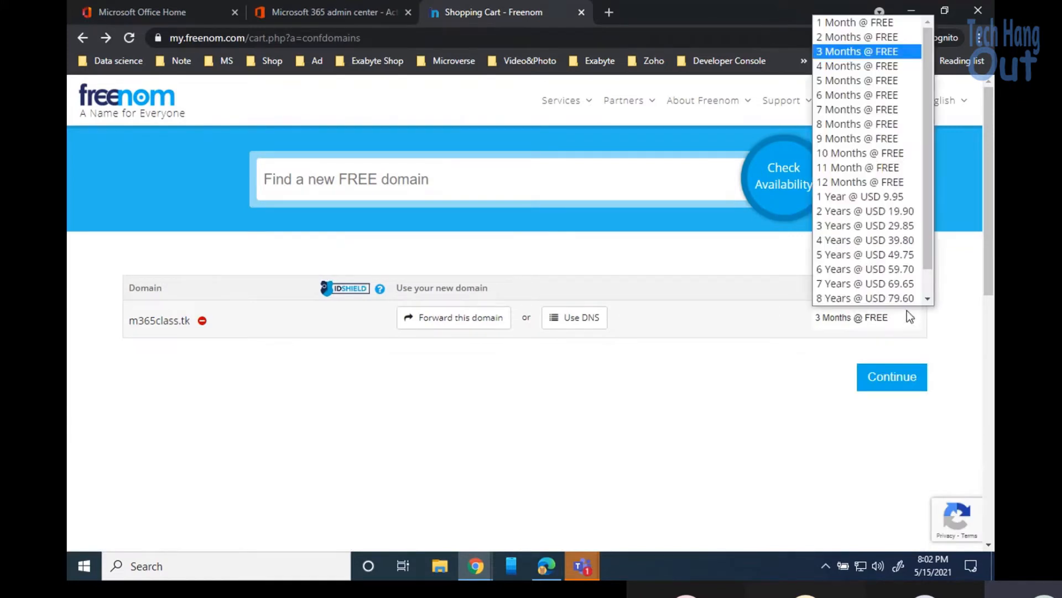
click(875, 182)
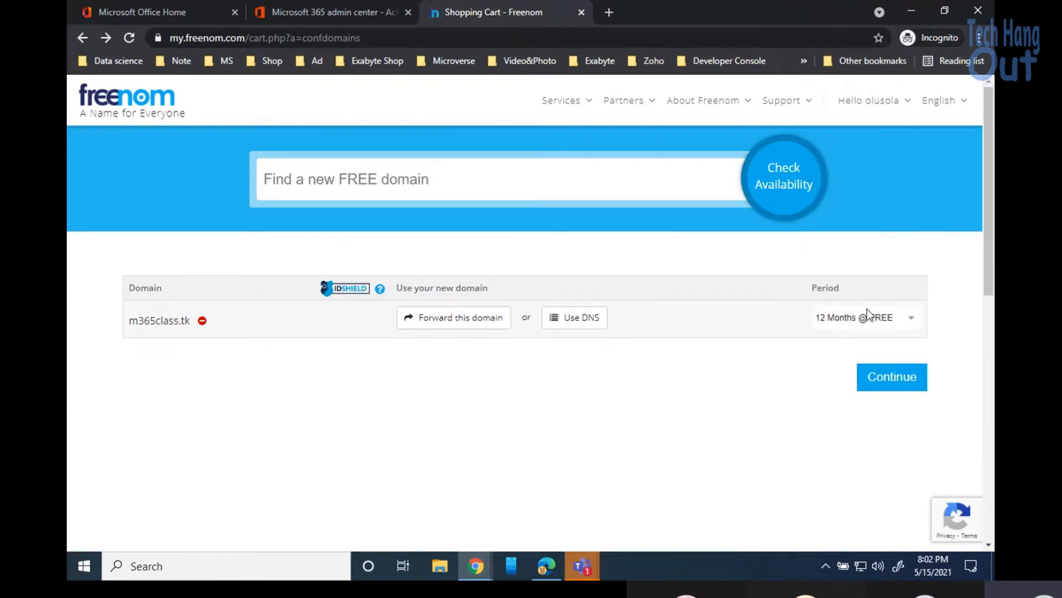
click(914, 316)
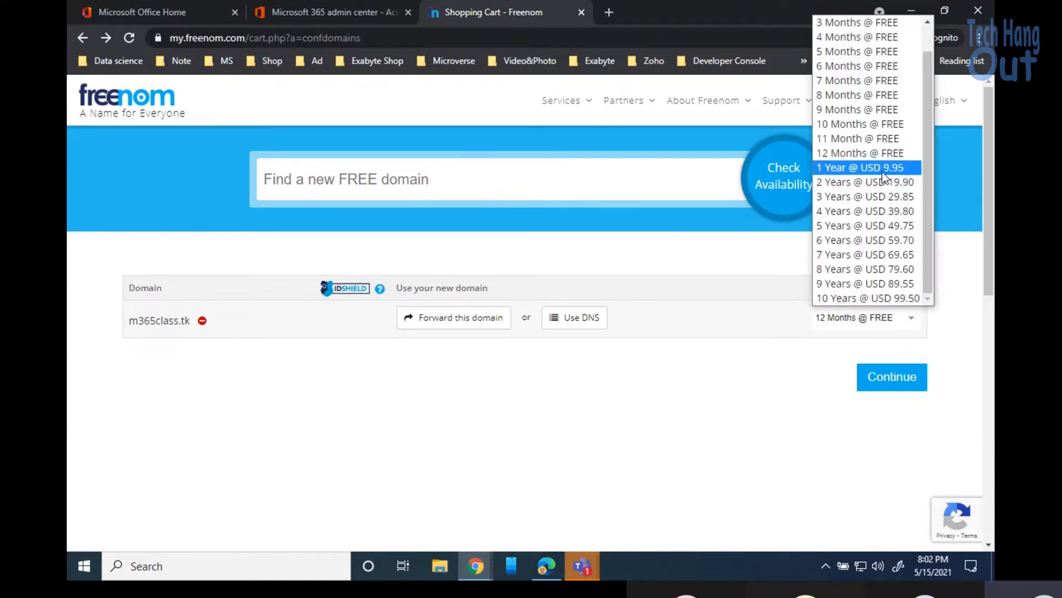
click(888, 157)
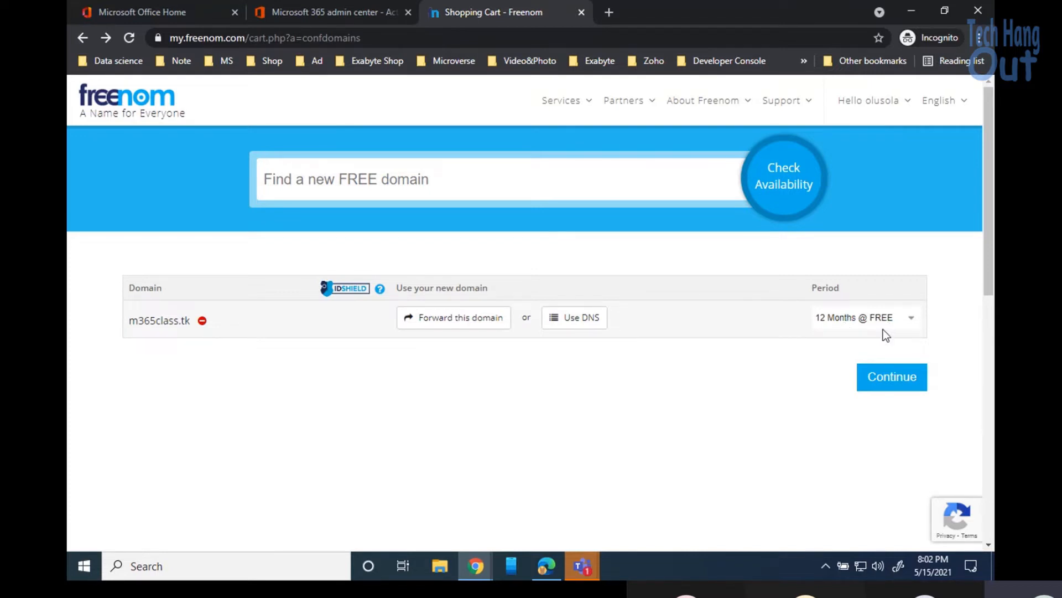
click(899, 383)
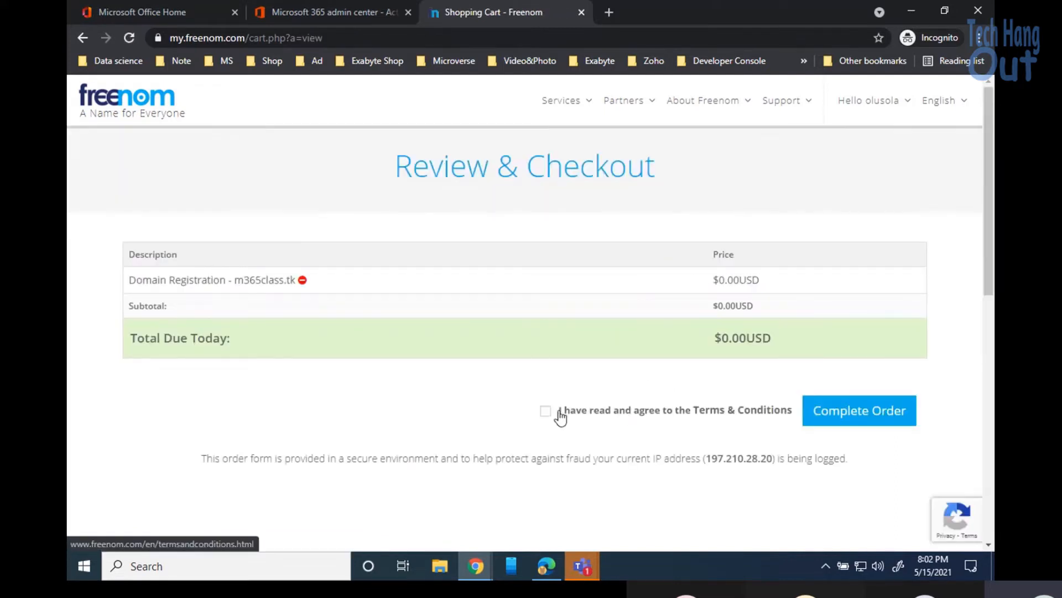
click(546, 413)
click(876, 411)
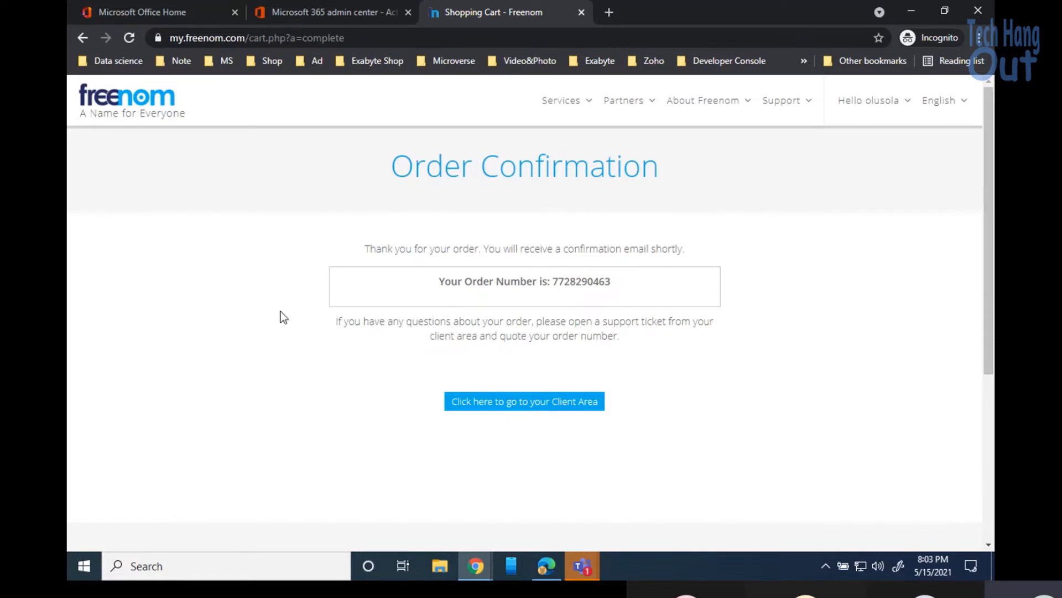
Step: Try reaching the Freenom client area after ordering, then back out of the 401 error to Order Confirmation
click(534, 411)
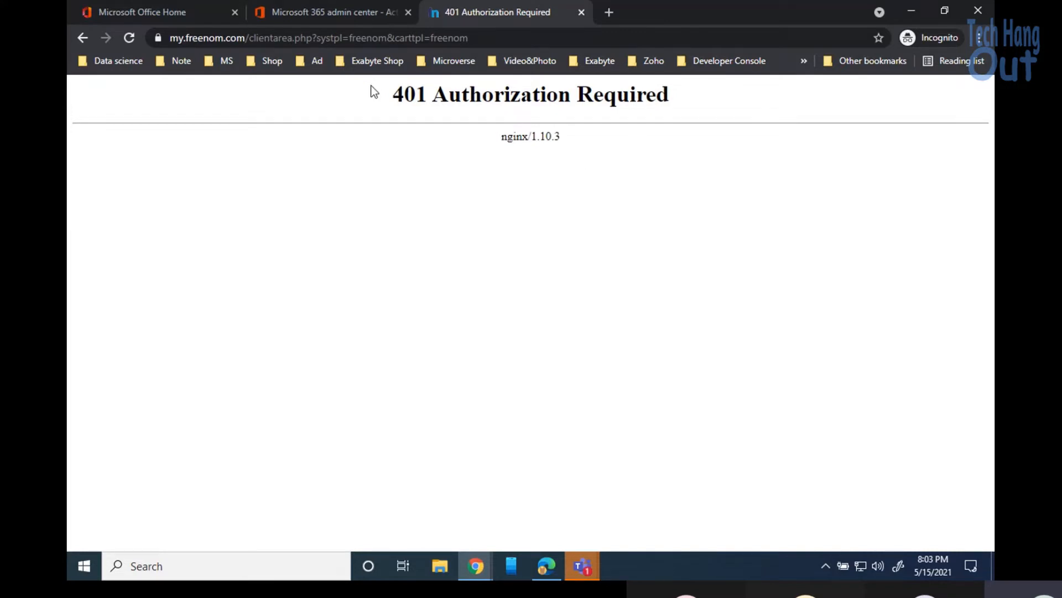
mouse_move(386, 98)
mouse_down()
mouse_move(710, 106)
mouse_move(400, 82)
mouse_move(709, 100)
mouse_move(387, 93)
mouse_up()
click(399, 83)
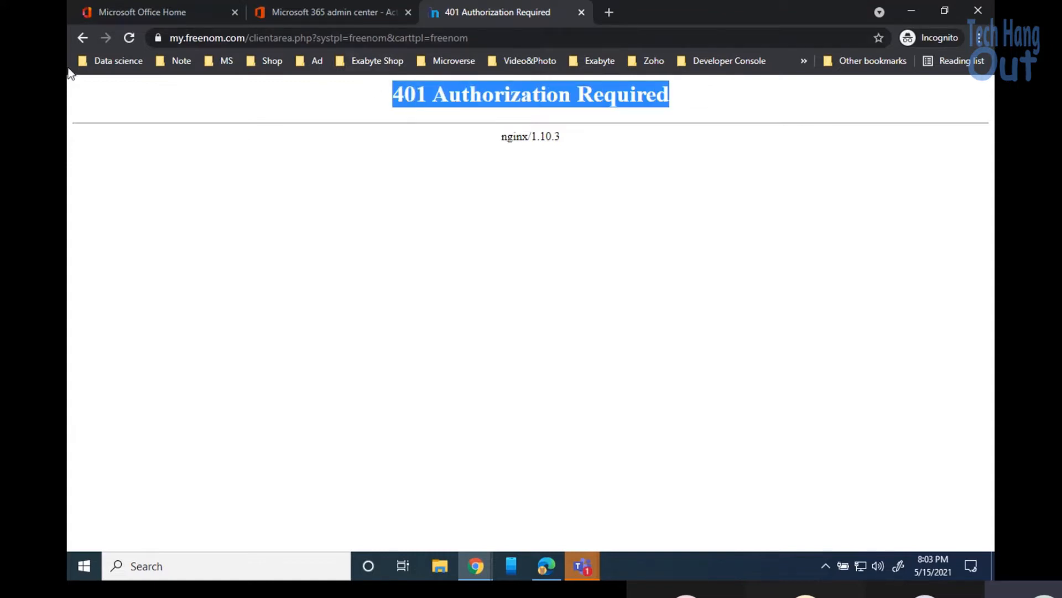
click(82, 38)
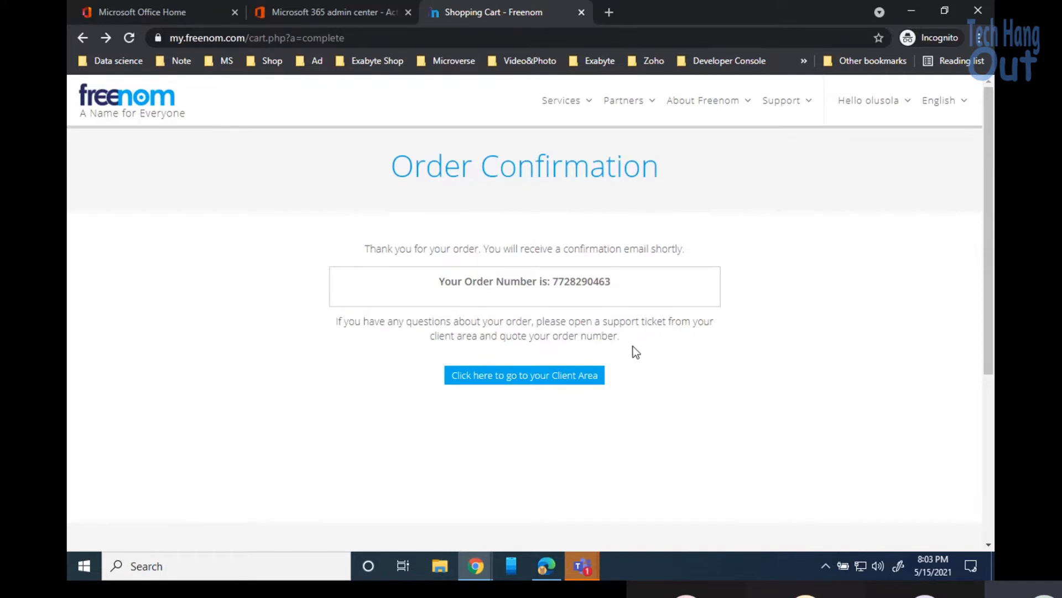
Step: Open My Domains from the Services menu to list the account's registered domains
click(537, 376)
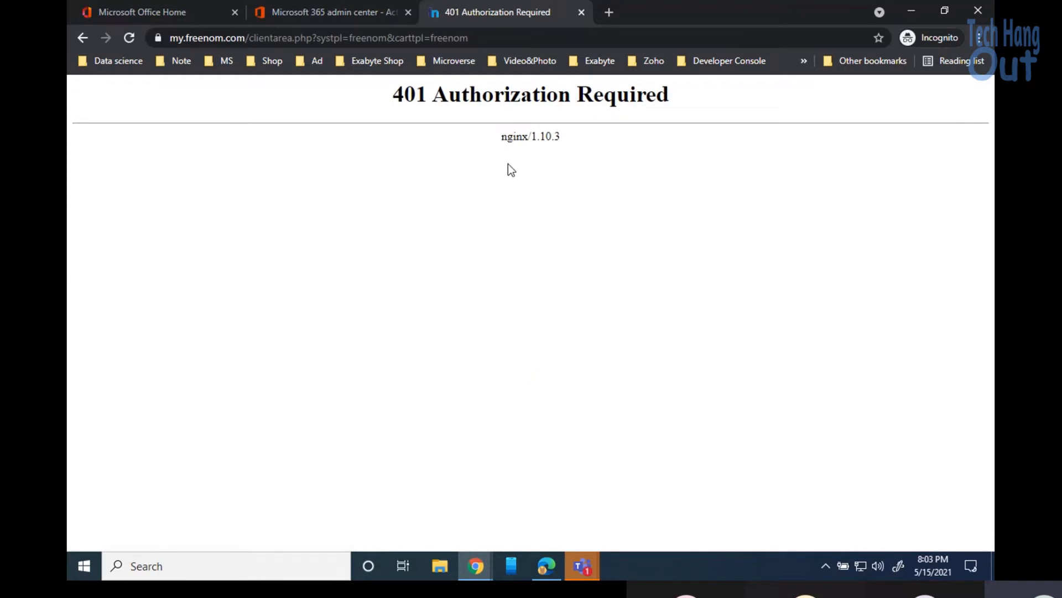
click(82, 37)
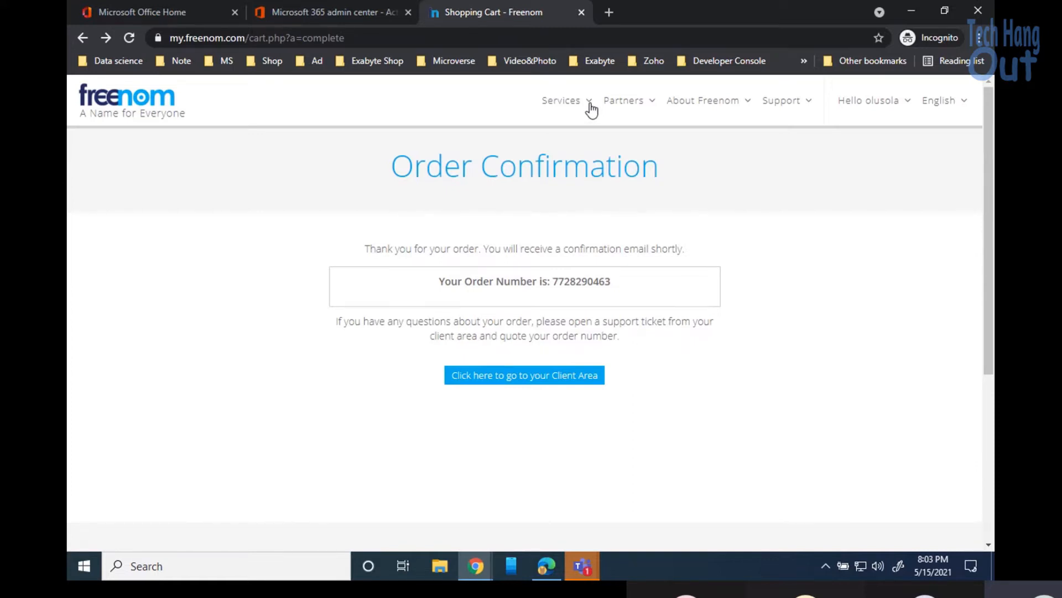
click(589, 102)
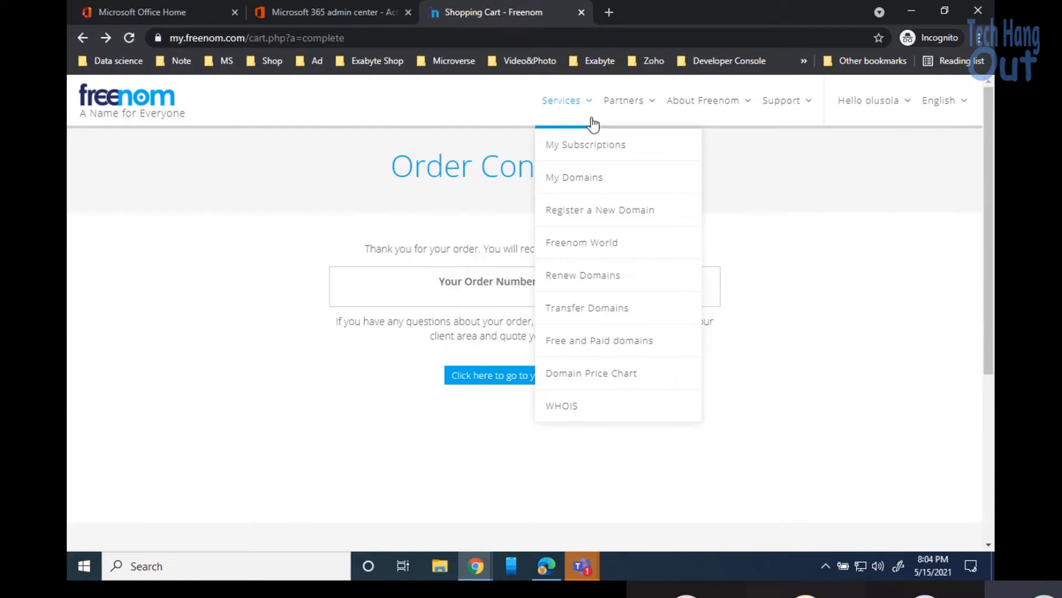
click(568, 179)
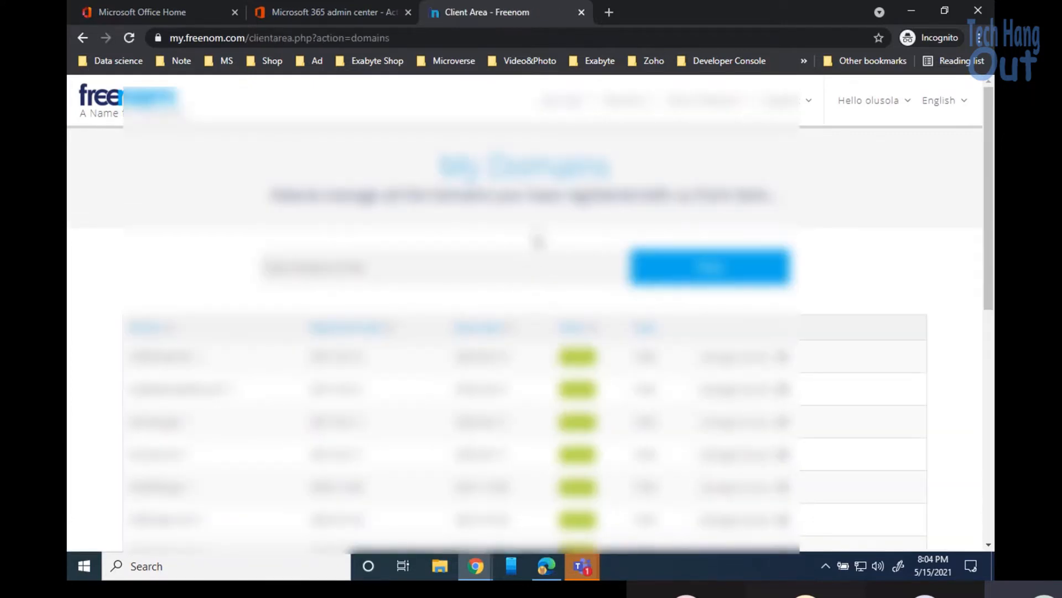
Step: Open Manage Domain for m365class.tk and go to its empty Manage Freenom DNS page
scroll(541, 245, down, 4)
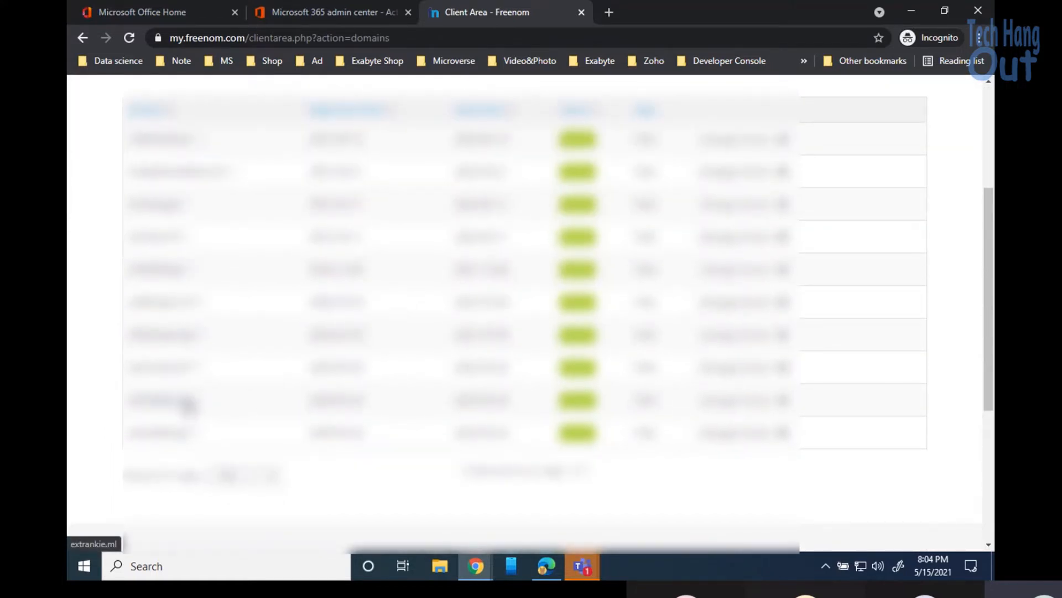
scroll(188, 404, up, 4)
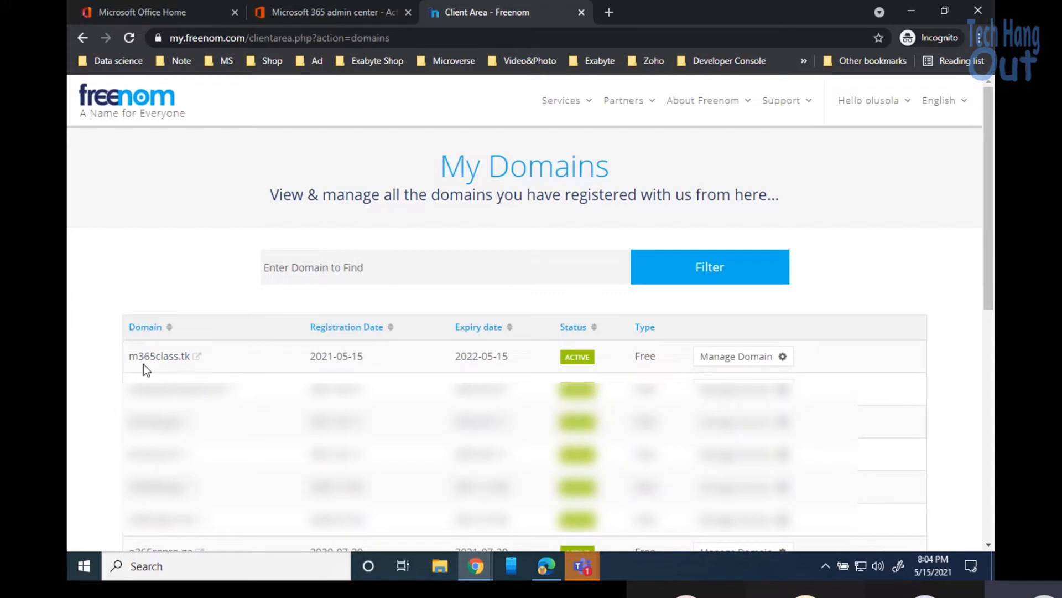
click(784, 360)
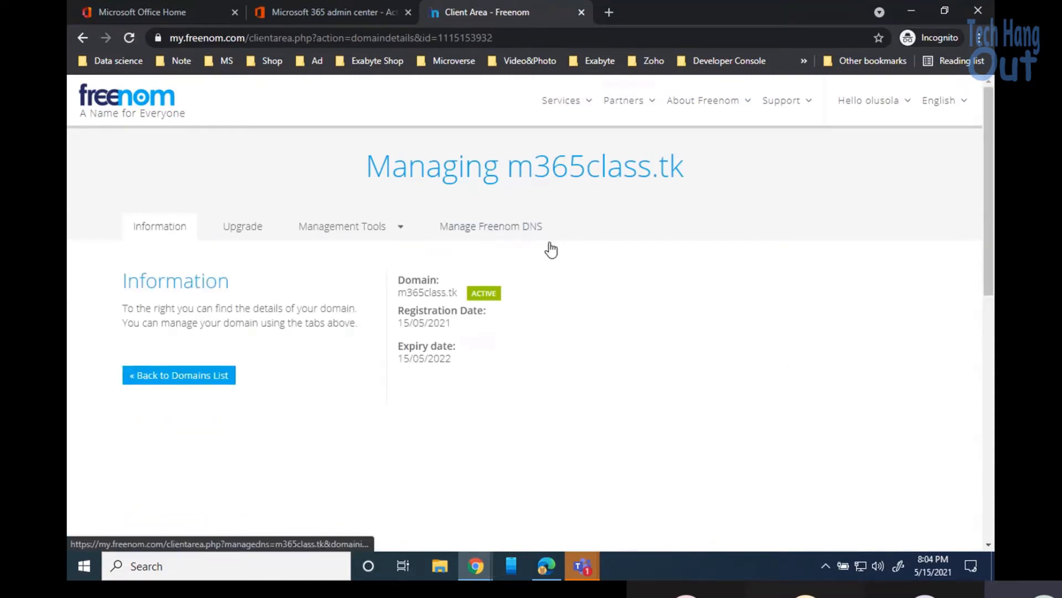
click(498, 229)
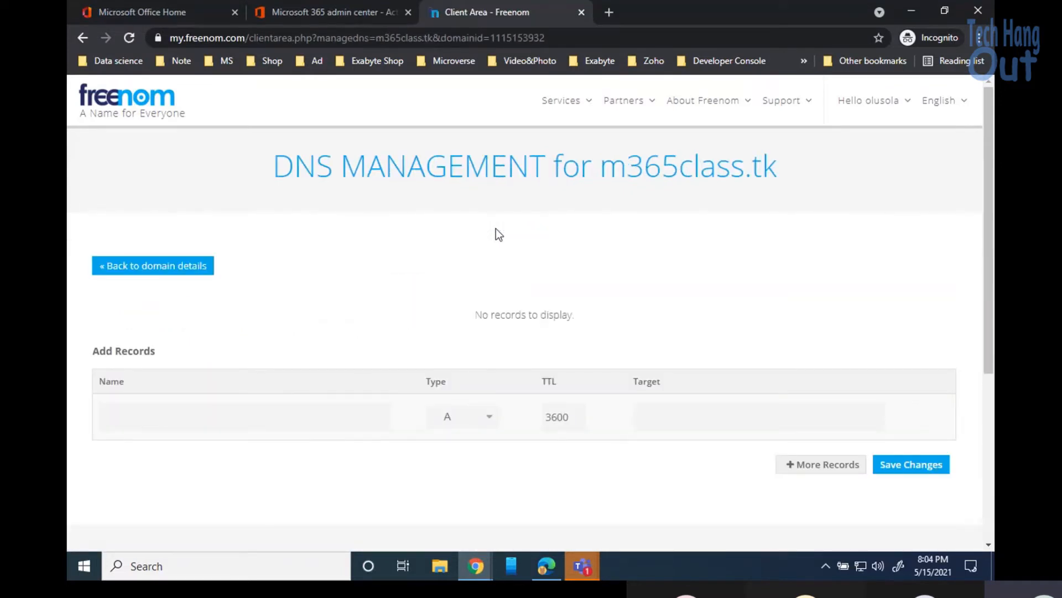
Step: Search Google for 'DNS' in a new browser tab
click(609, 13)
text(DNS)
key(Return)
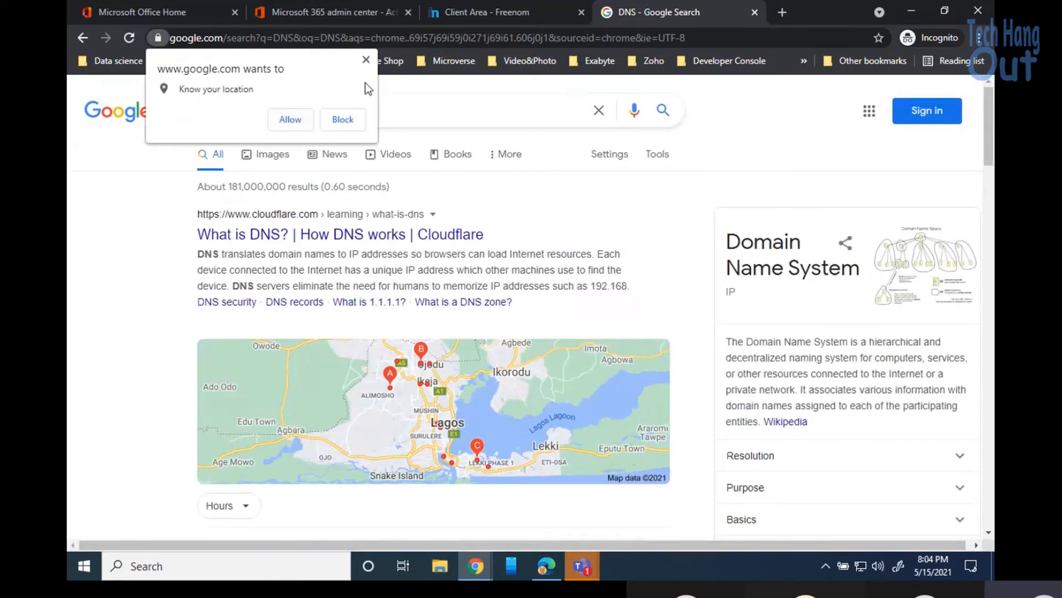
Step: Block Google's location request on the DNS results and go back to the admin center's Active users list
click(366, 60)
click(331, 113)
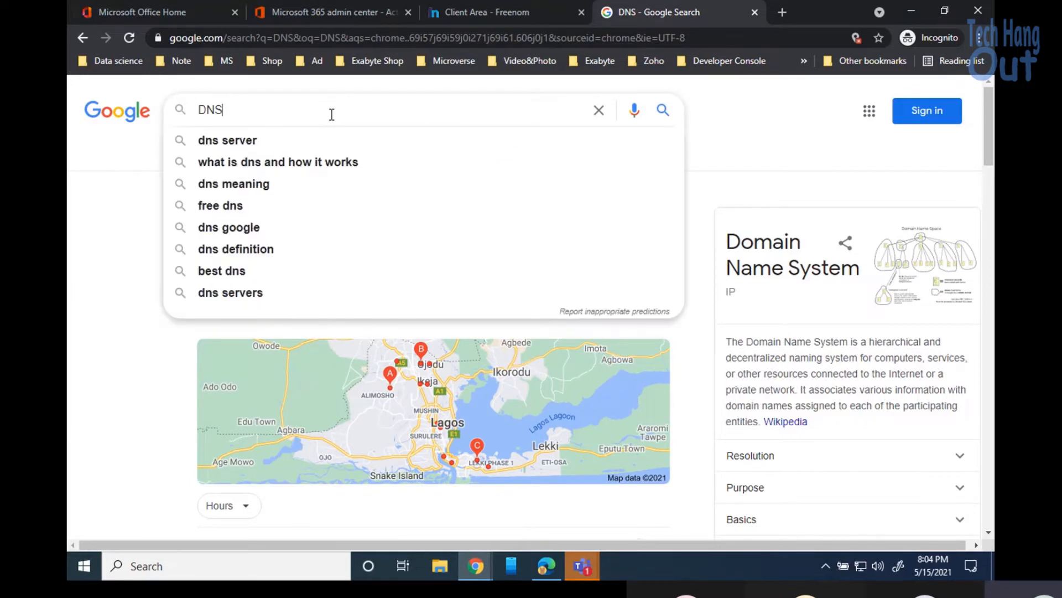
click(78, 191)
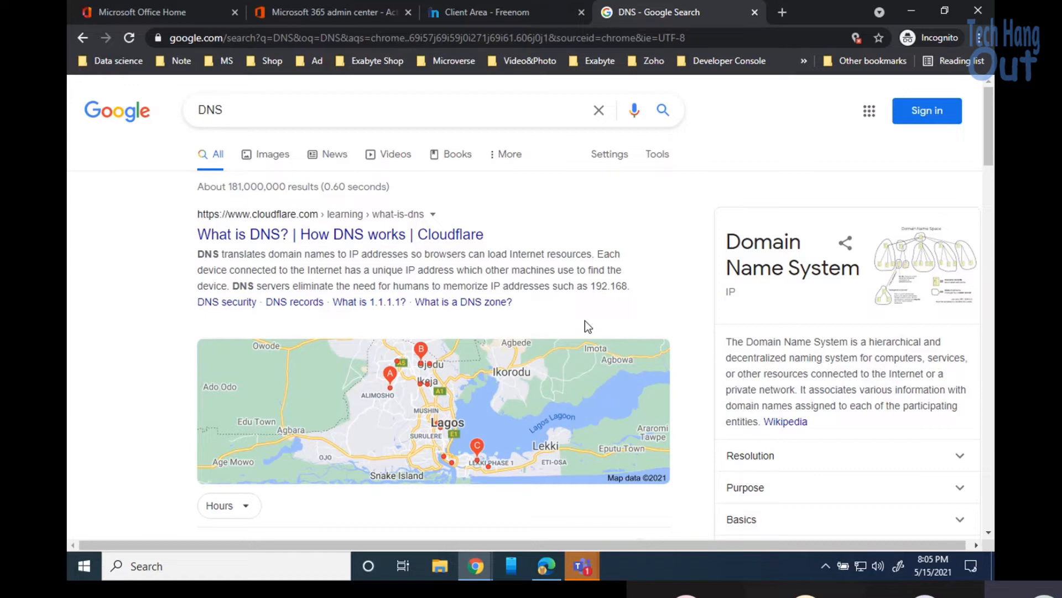
click(344, 11)
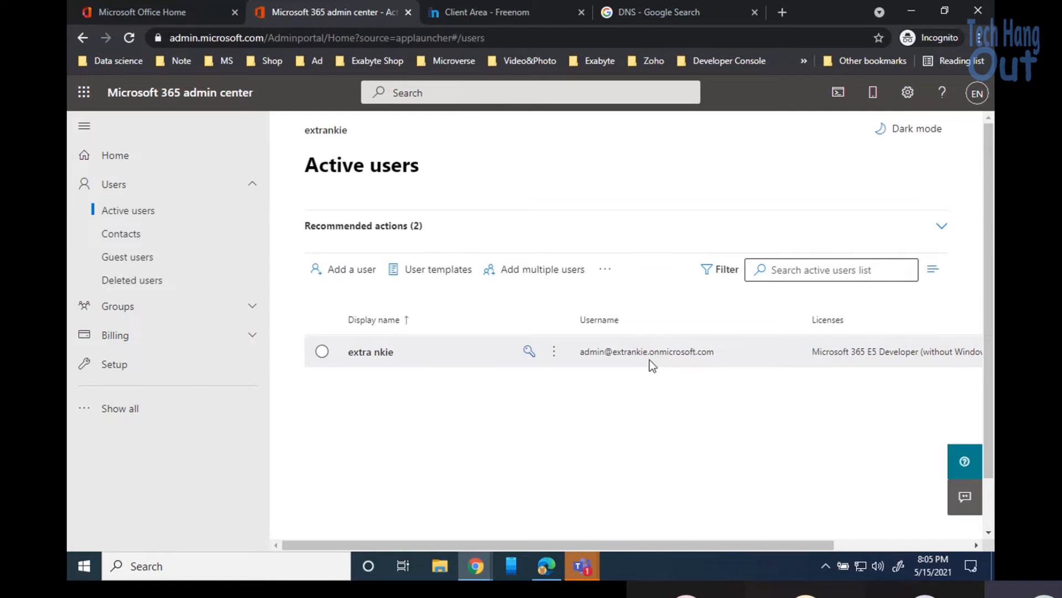
Step: Expand the admin navigation and open Settings > Domains
click(117, 421)
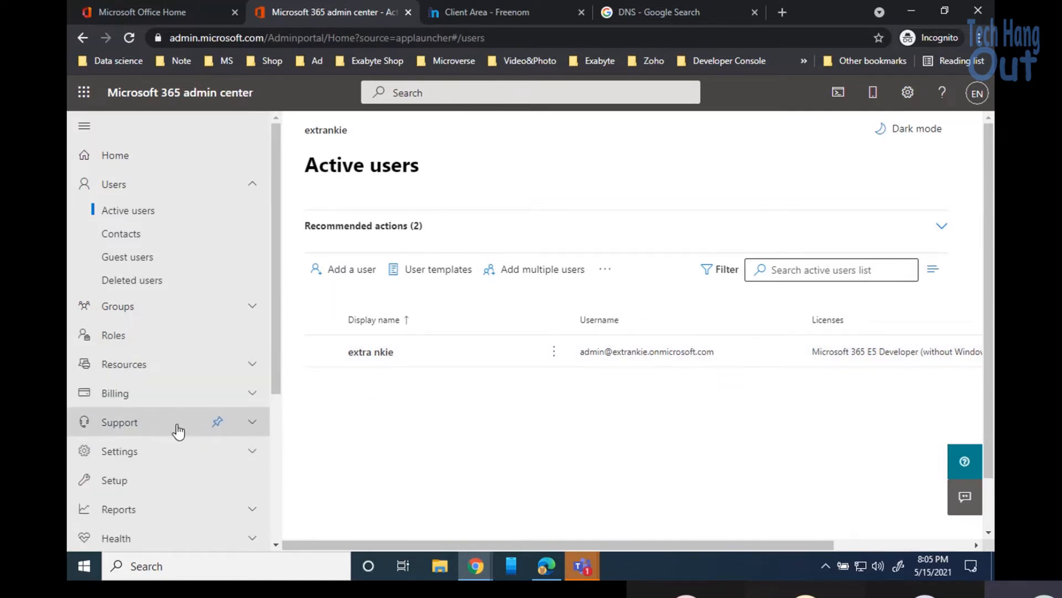
click(255, 451)
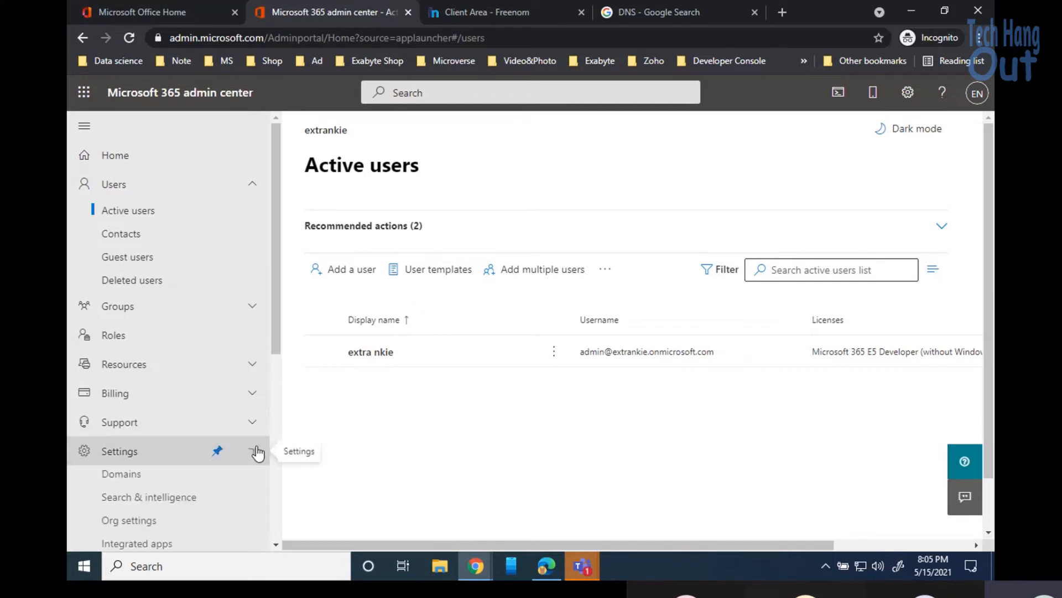
scroll(185, 415, down, 2)
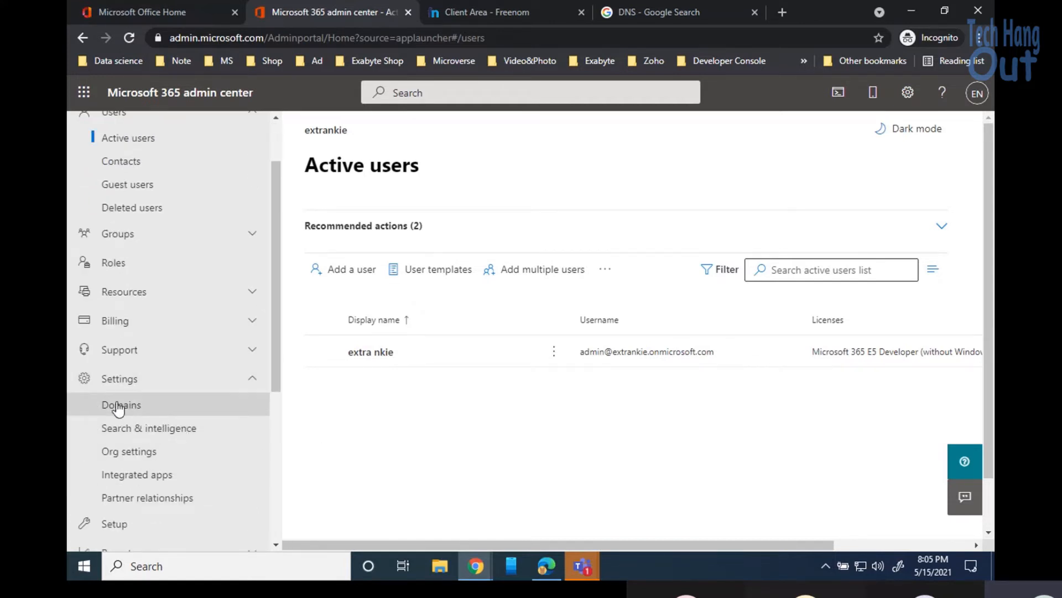
click(123, 409)
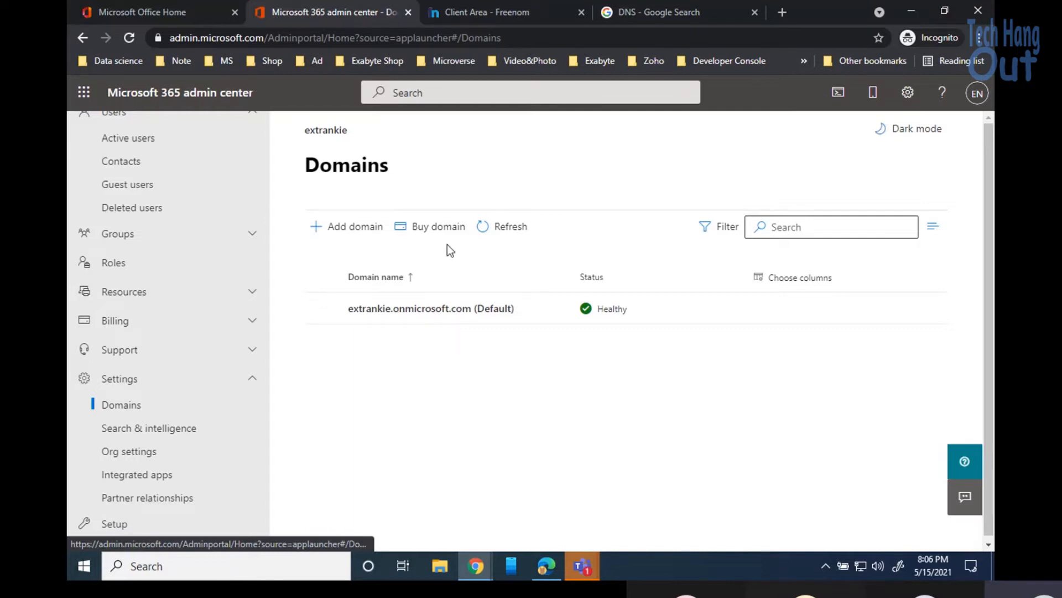
Step: View the default domain's details, return via the breadcrumb, and start Add domain
scroll(465, 388, down, 1)
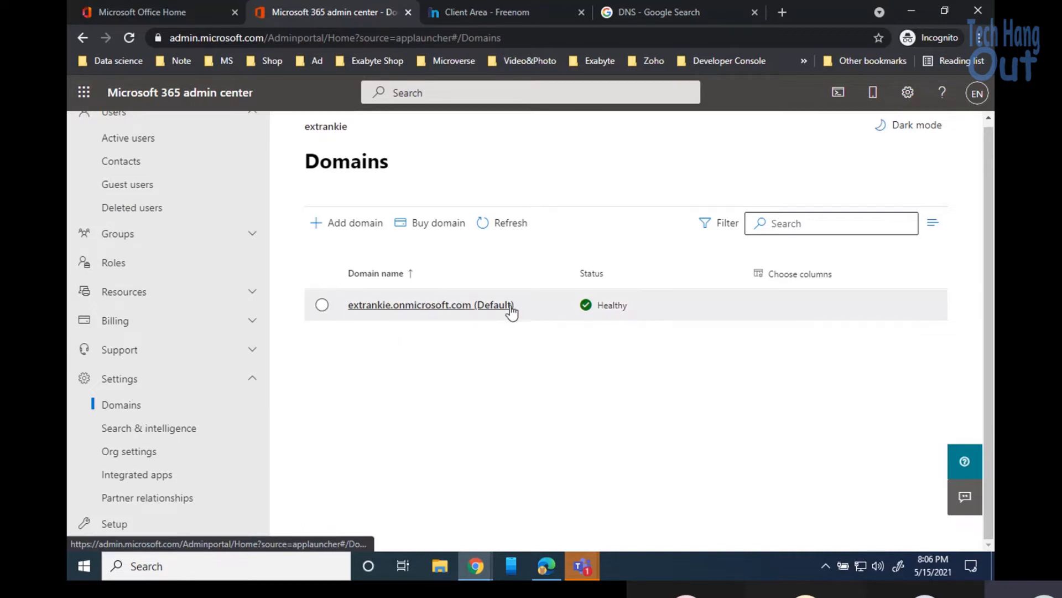
drag(510, 311, 421, 317)
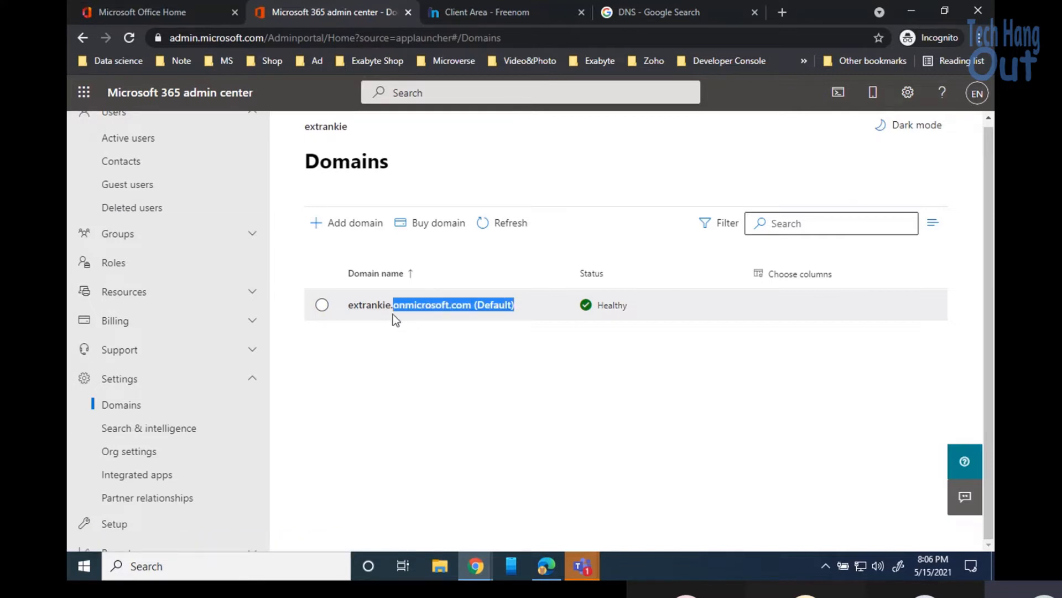
click(393, 314)
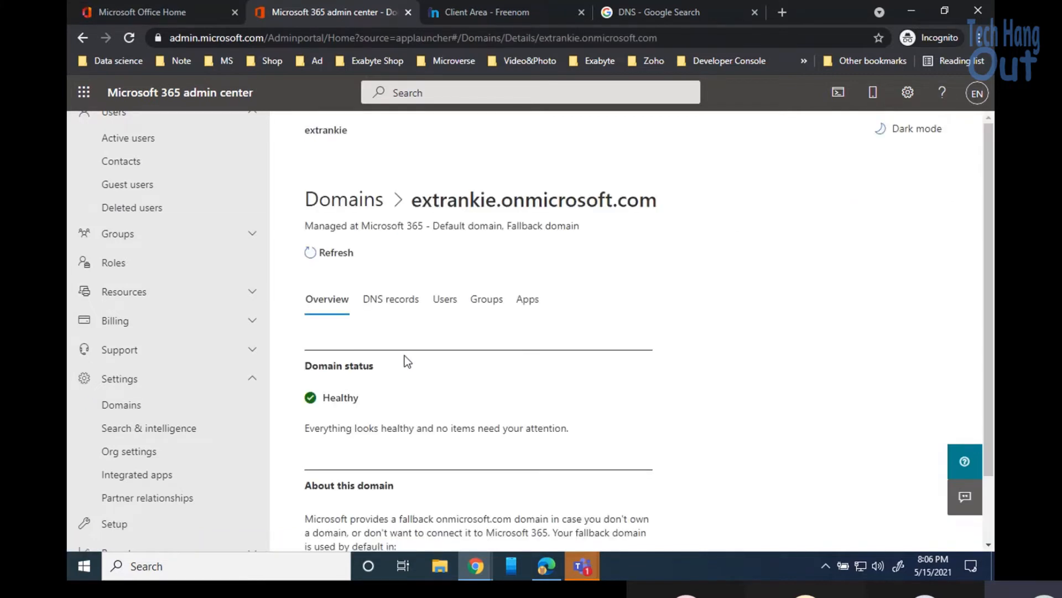
click(349, 208)
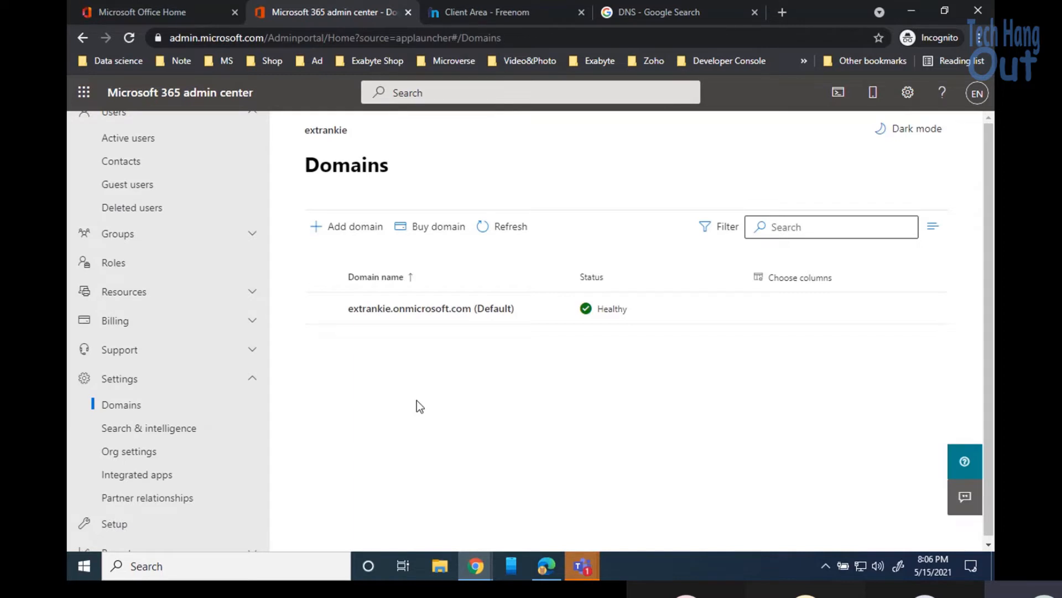
click(352, 229)
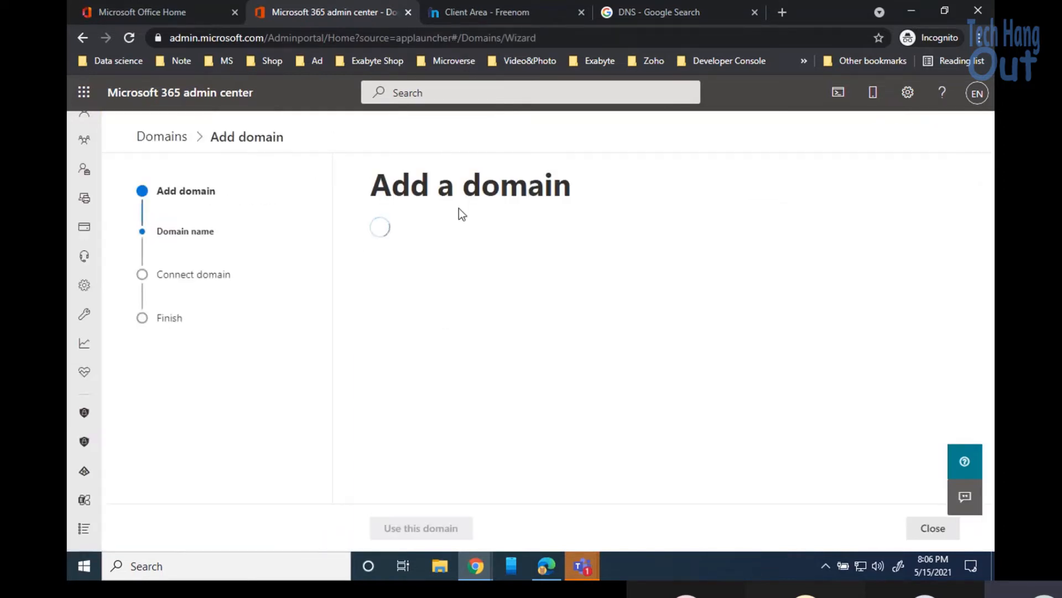
Step: Select m365class.tk in the heading of Freenom's DNS management page
click(489, 10)
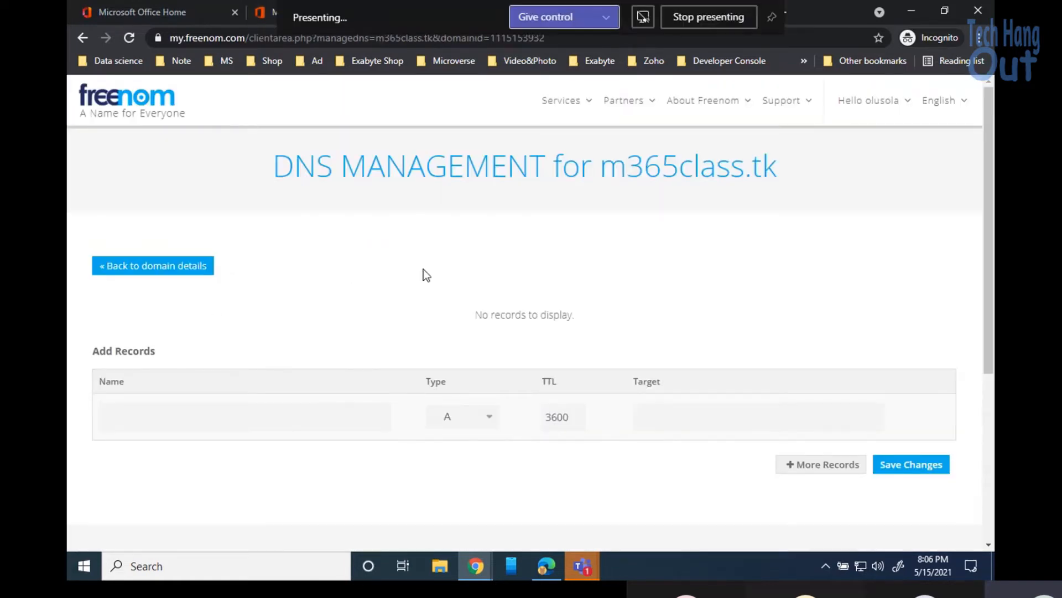
drag(779, 166, 614, 165)
key(ctrl+c)
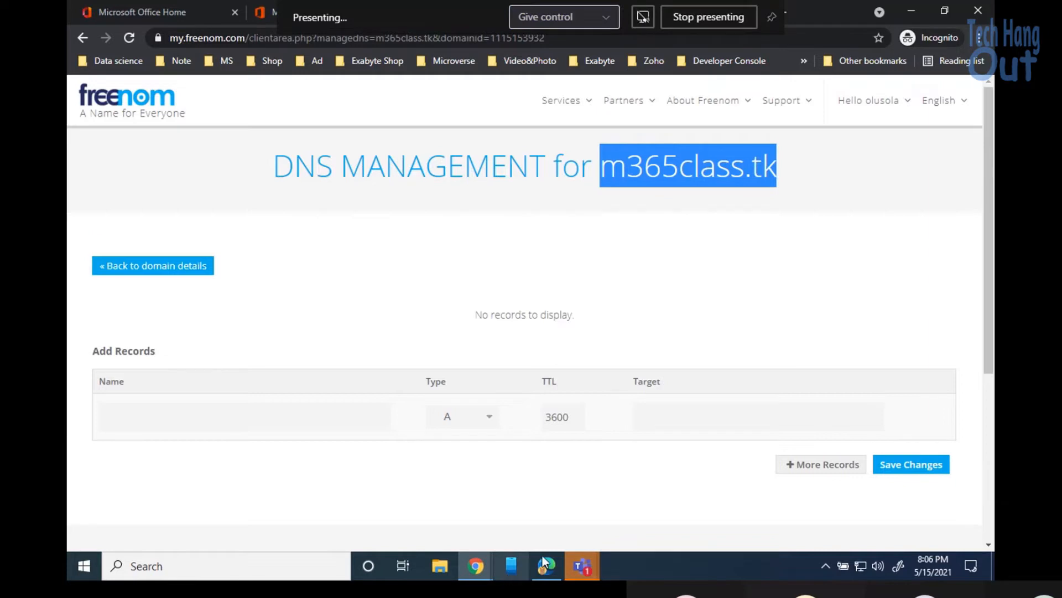
click(276, 447)
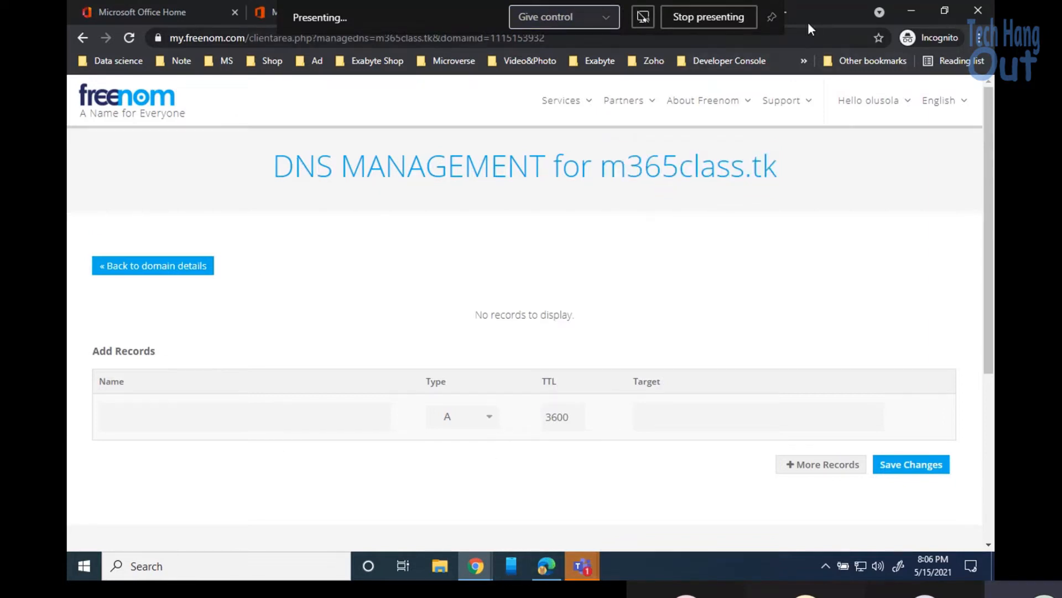
Step: Return to the Add a domain wizard and restore, then maximize, the browser window
click(167, 11)
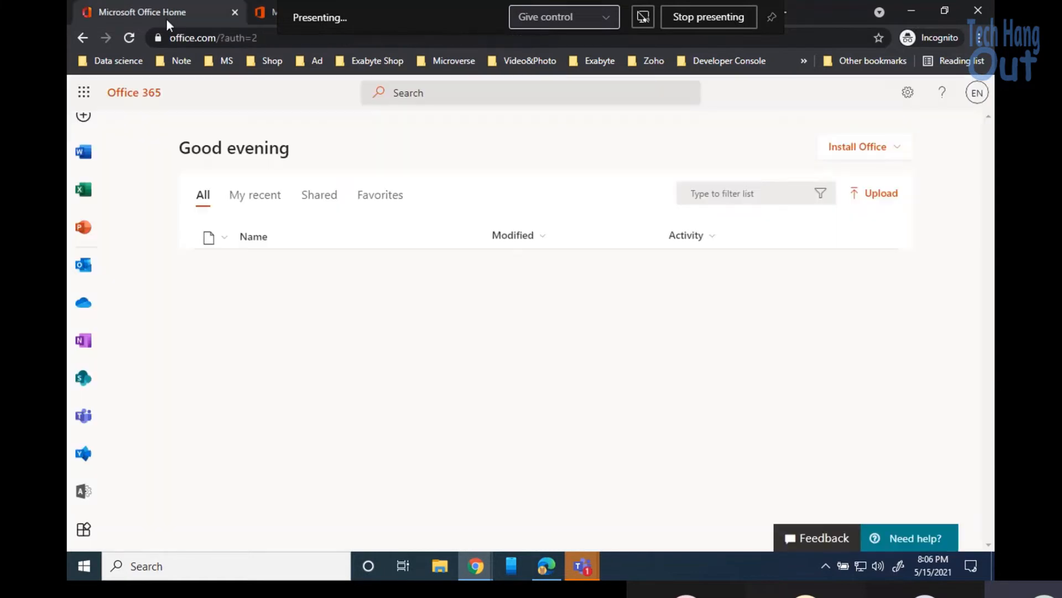
click(265, 10)
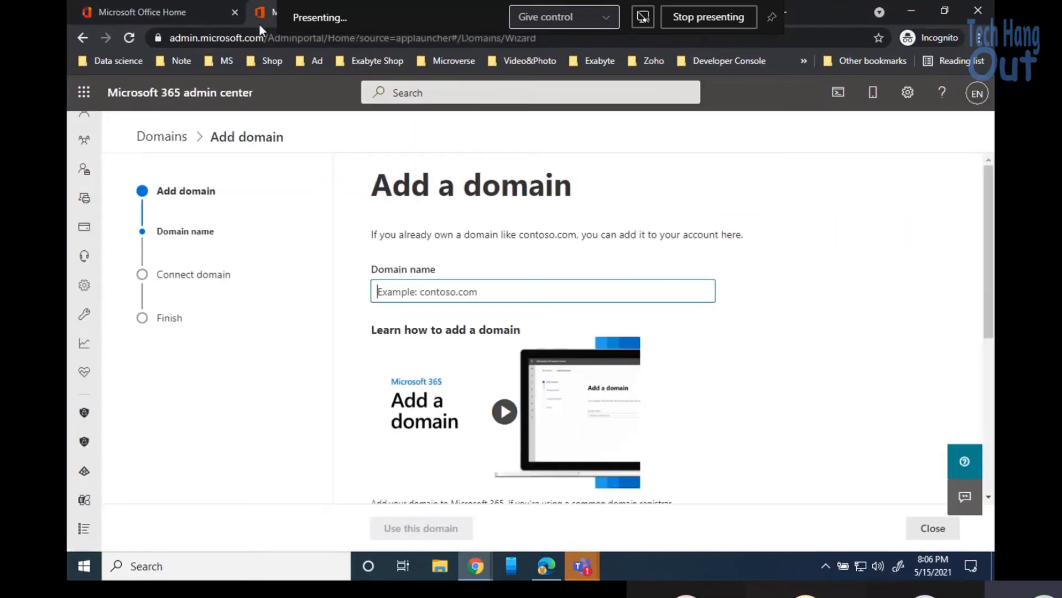
click(945, 13)
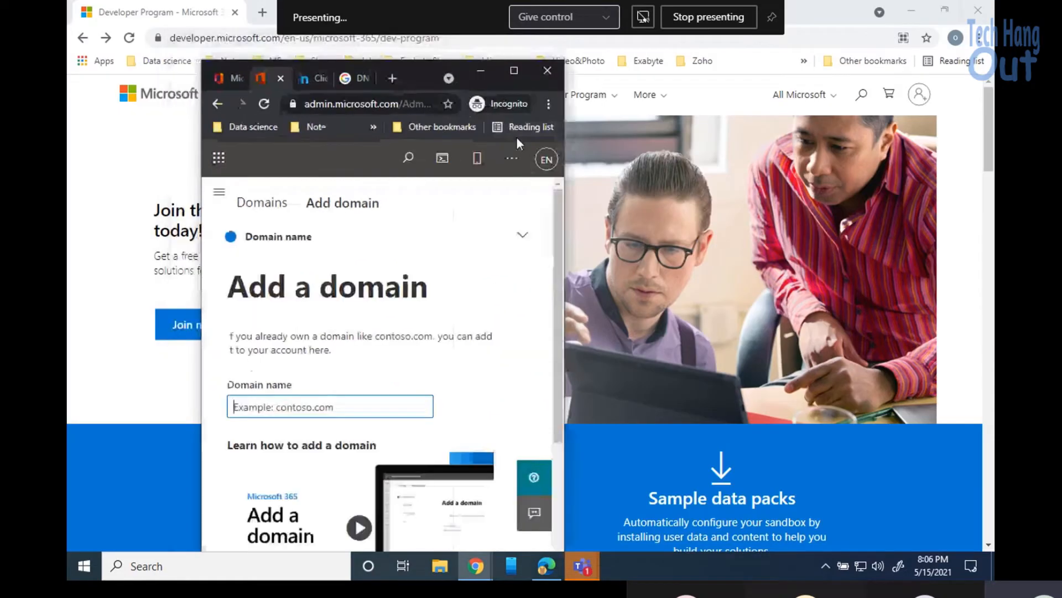
click(510, 80)
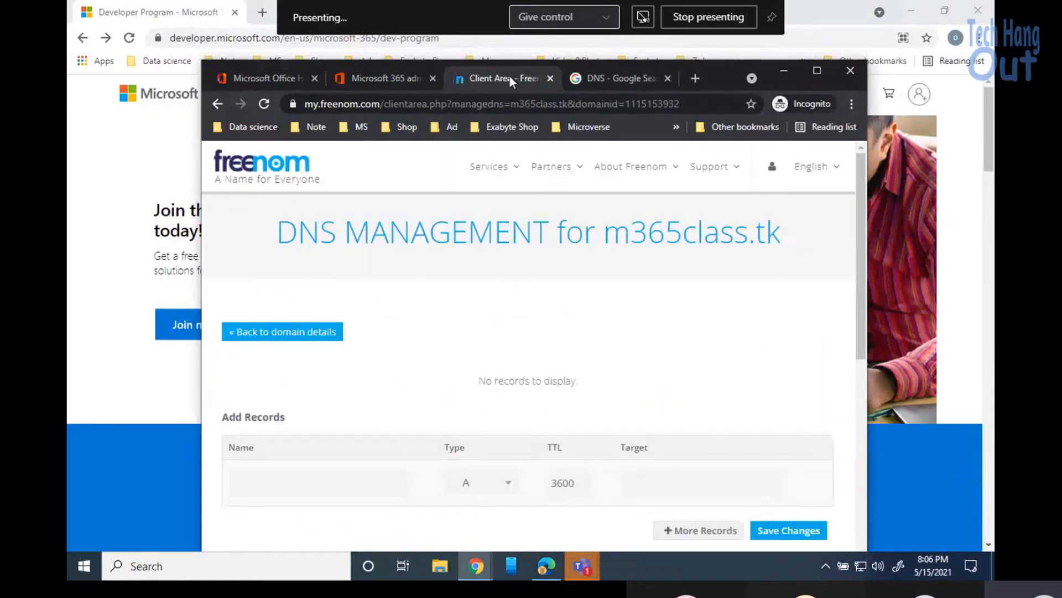
click(406, 80)
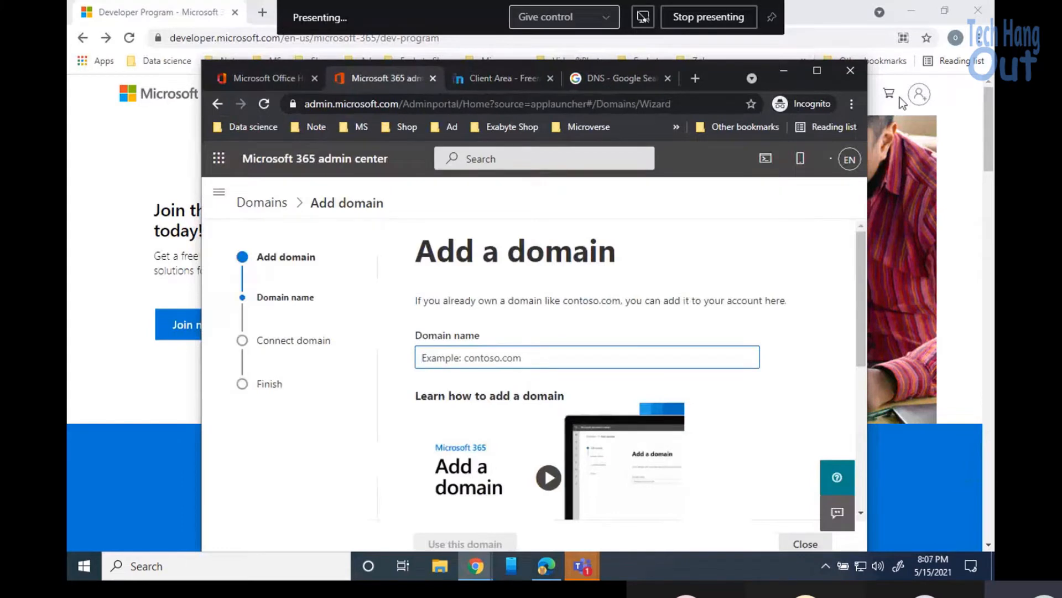
click(770, 19)
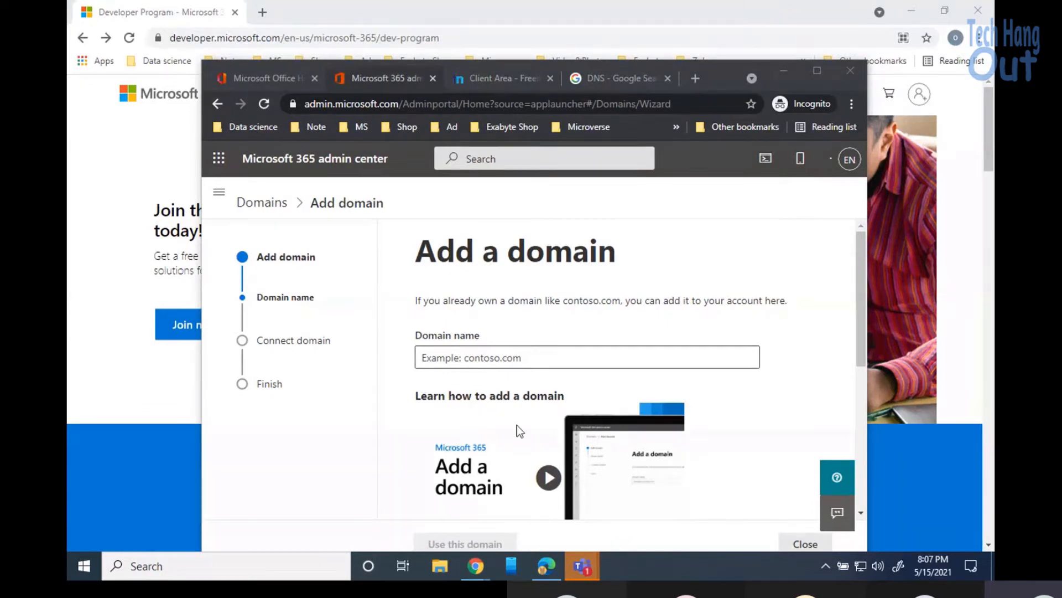
click(818, 71)
Step: Paste m365class.tk as the domain name and submit it with Use this domain
key(ctrl+v)
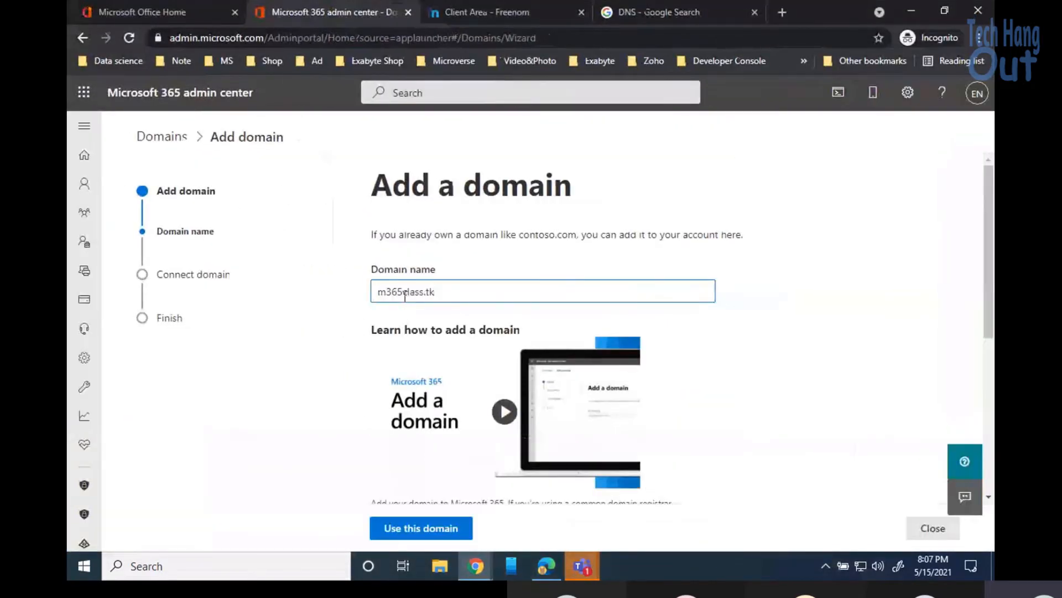
scroll(695, 407, down, 3)
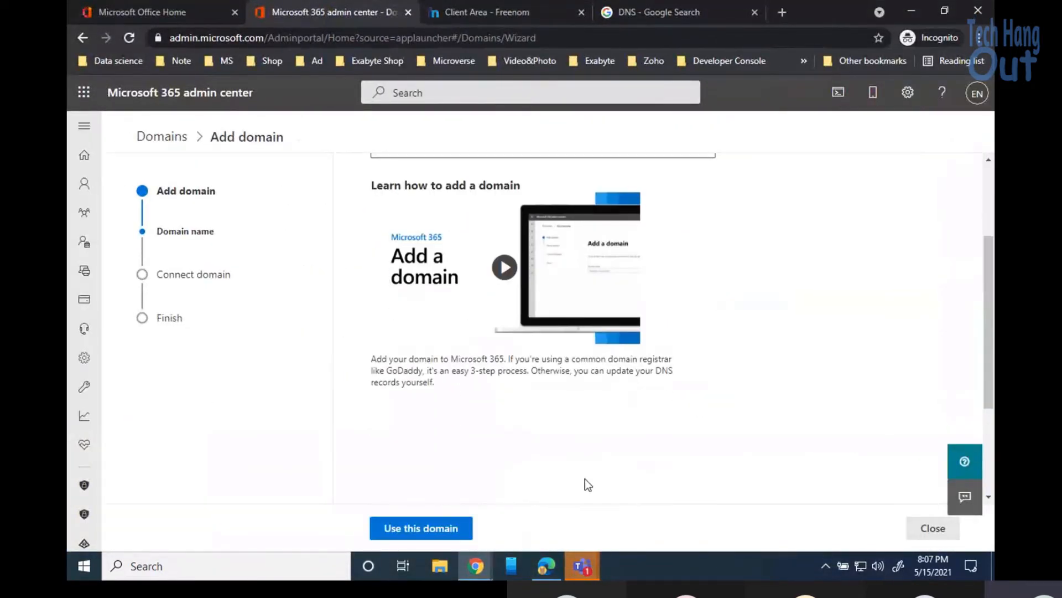
scroll(585, 479, up, 3)
click(426, 528)
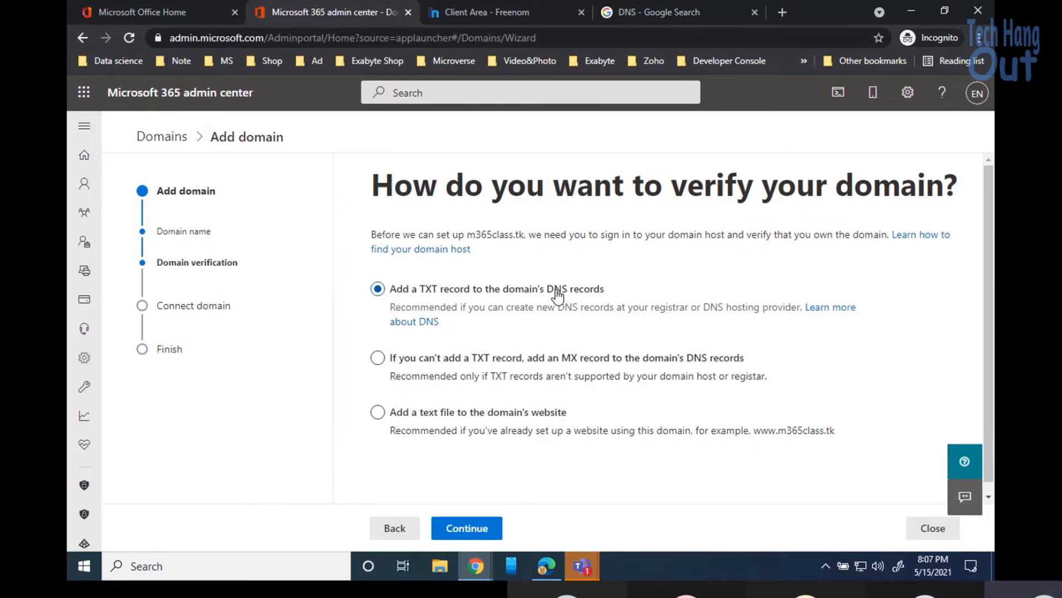
Step: Search 'dns records' from the address bar of the DNS search tab
click(662, 8)
click(643, 37)
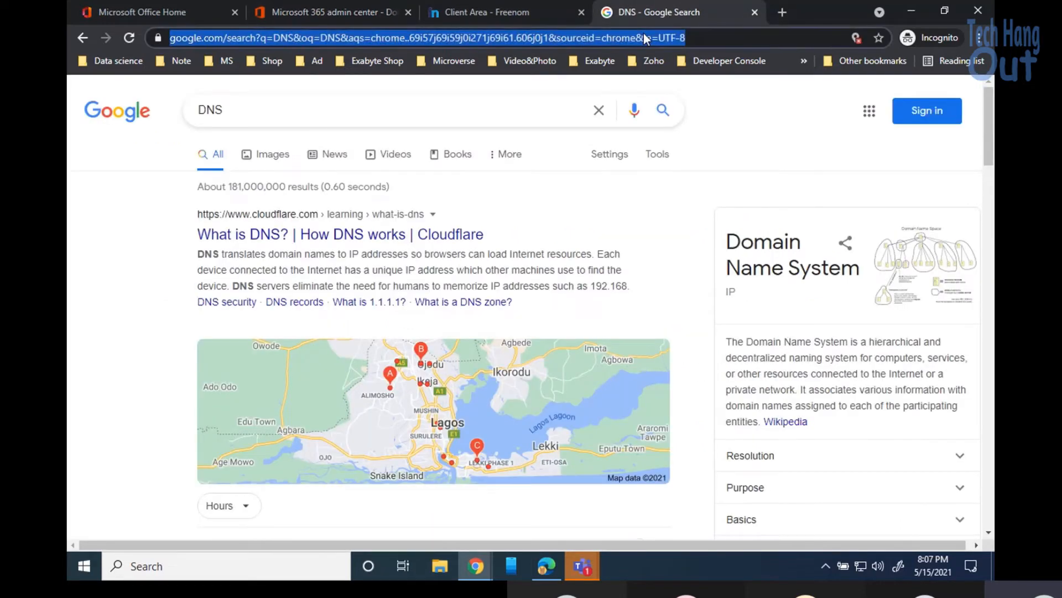
text(dns)
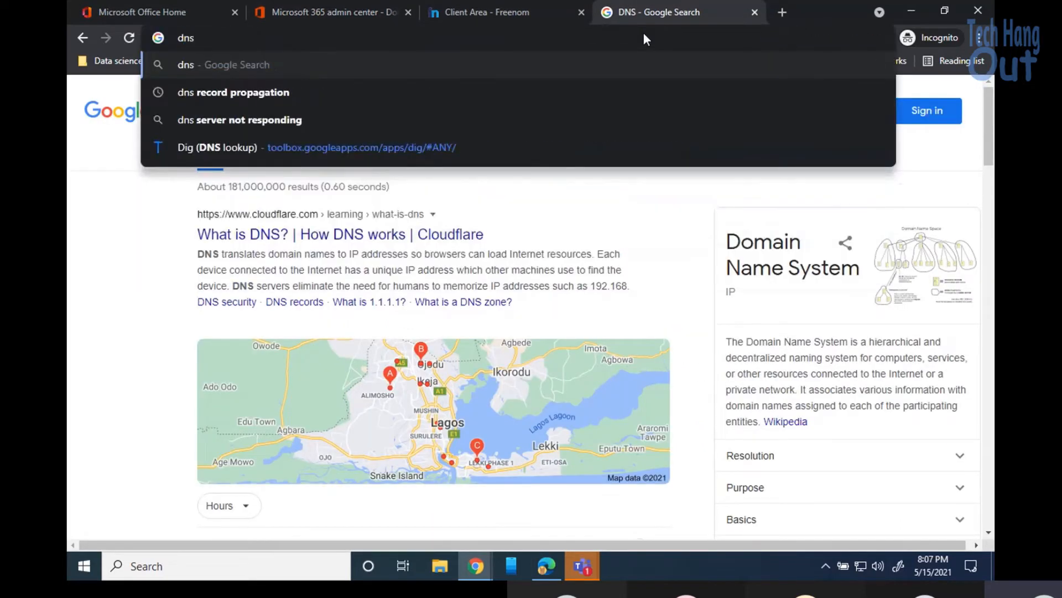
text( records)
key(Return)
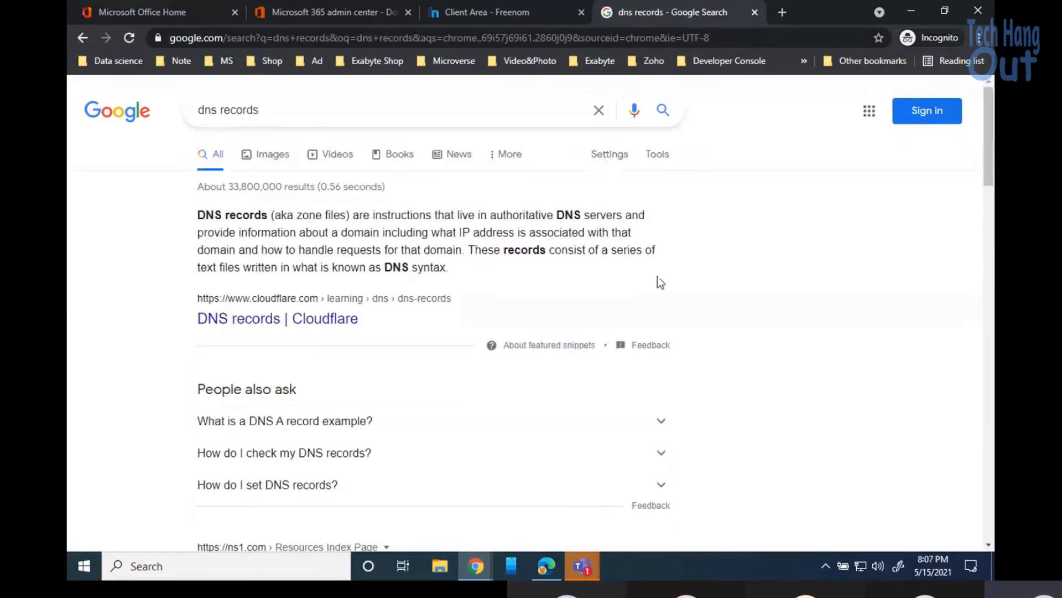
Step: Scroll through the dns records results, topped by Cloudflare's DNS records definition
mouse_move(587, 563)
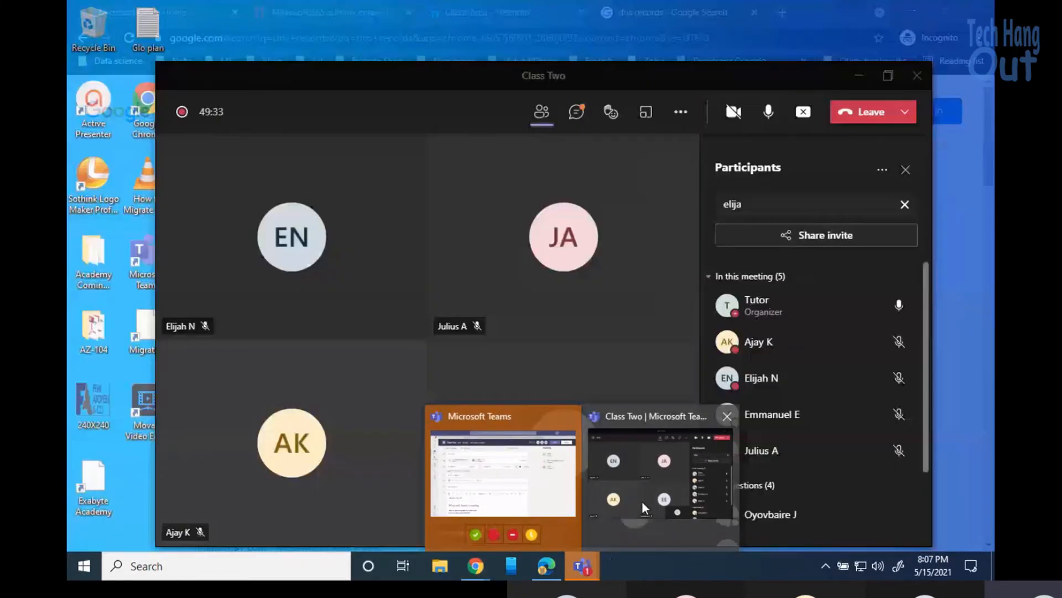
click(642, 500)
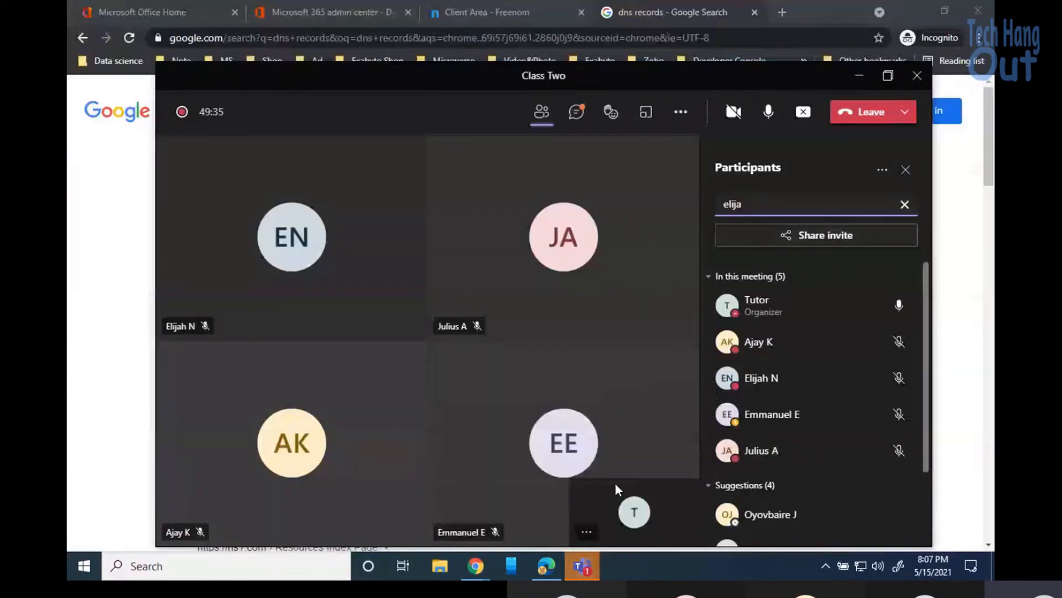
click(73, 359)
scroll(253, 349, down, 4)
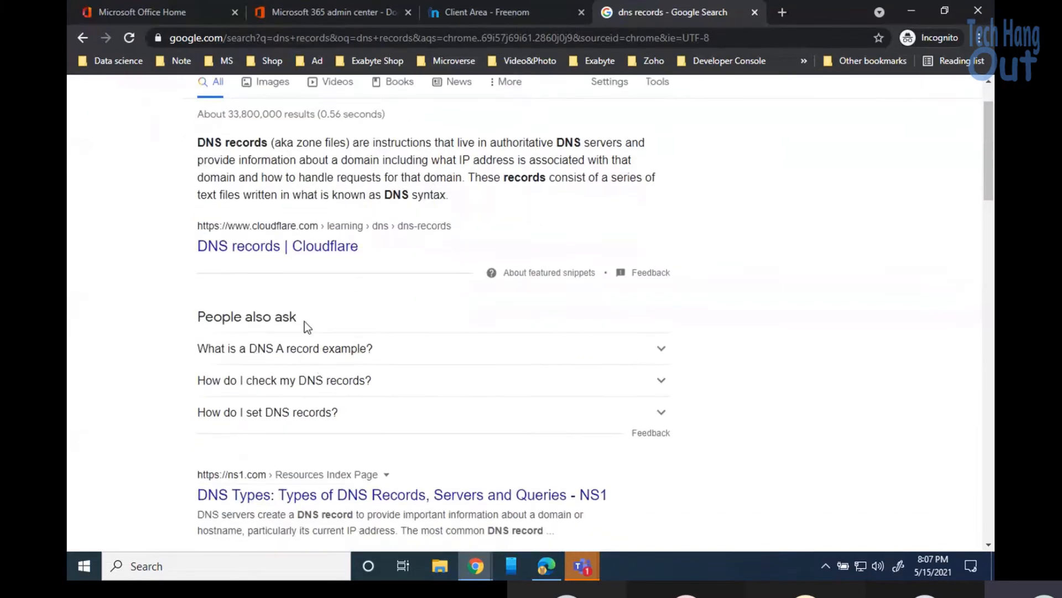
scroll(241, 360, down, 3)
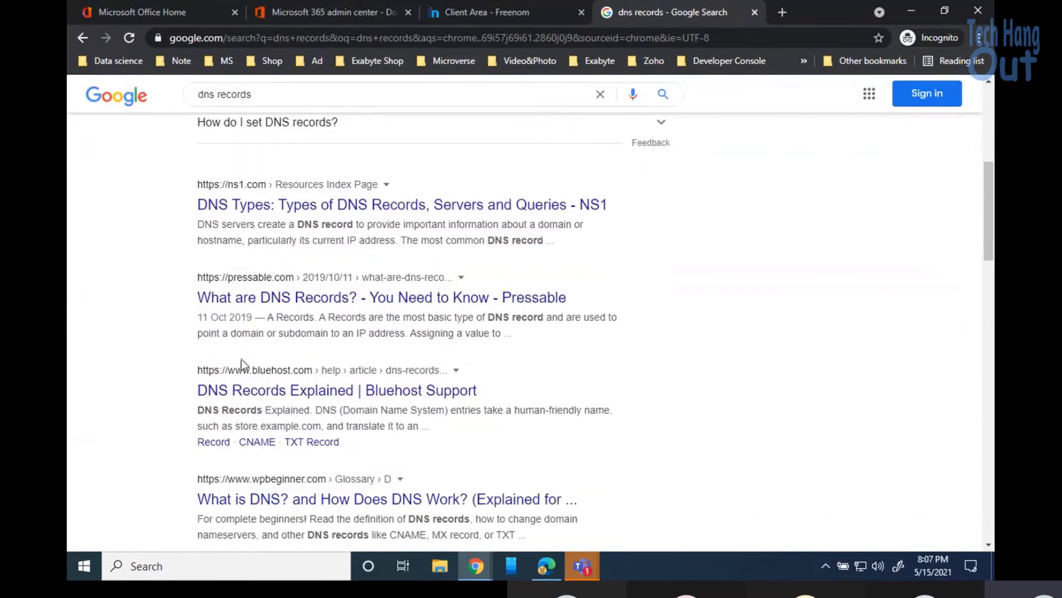
scroll(161, 314, down, 3)
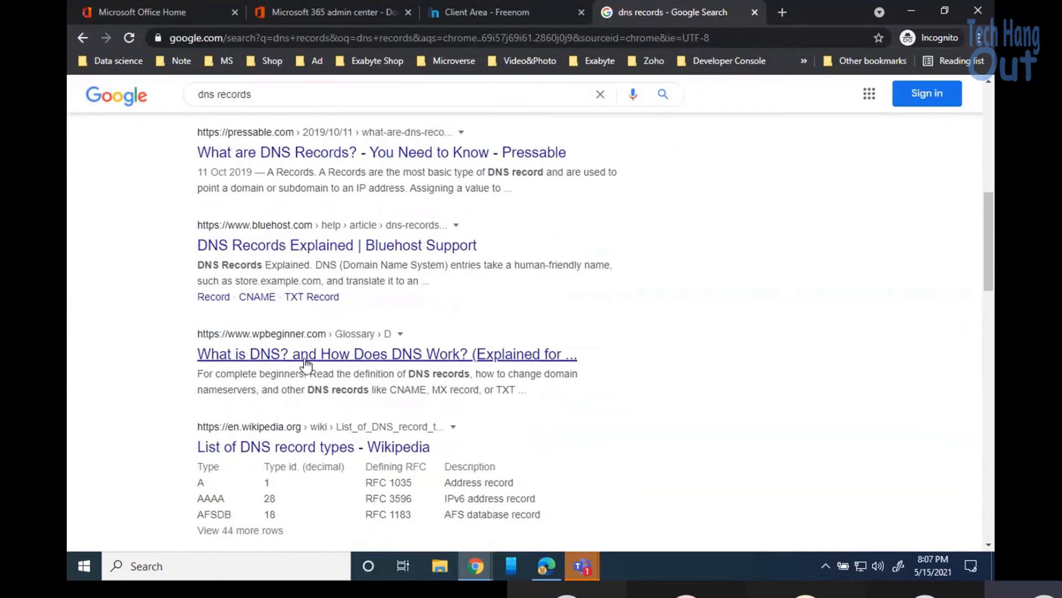
scroll(507, 396, down, 2)
scroll(506, 396, down, 4)
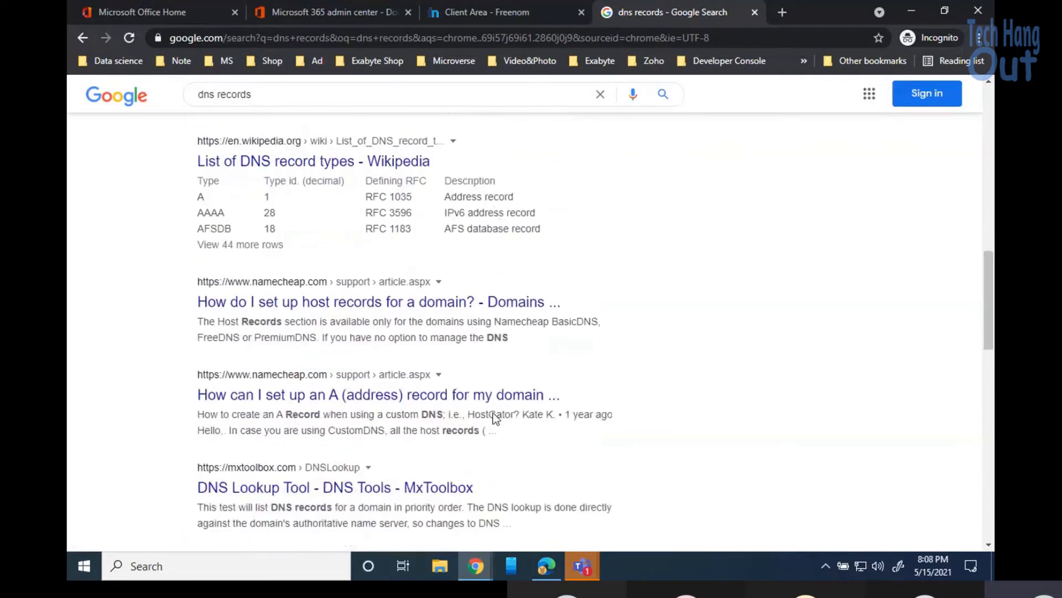
scroll(449, 360, up, 3)
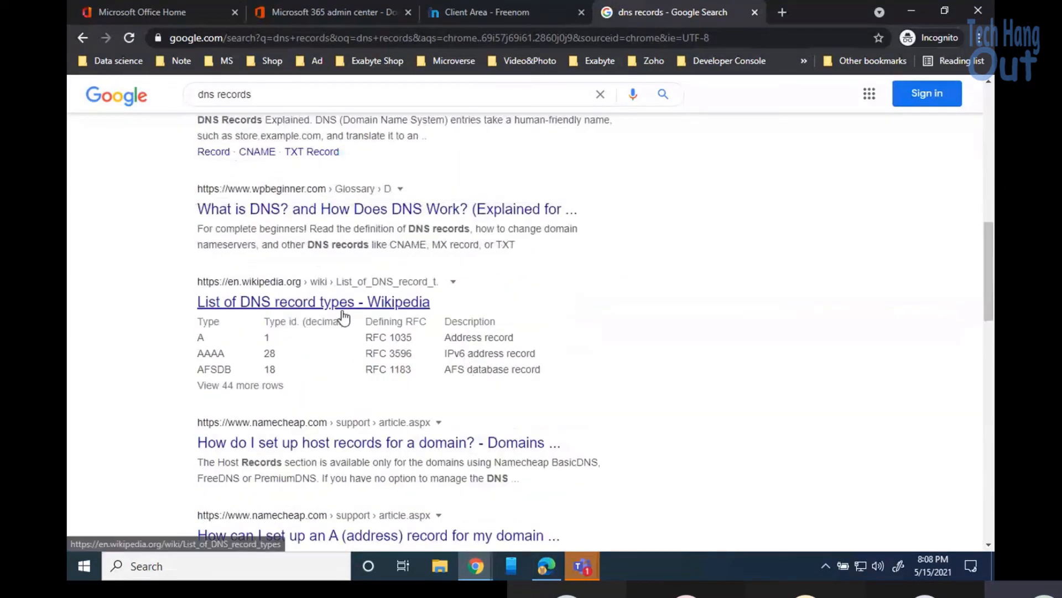
scroll(567, 343, down, 1)
scroll(566, 340, down, 2)
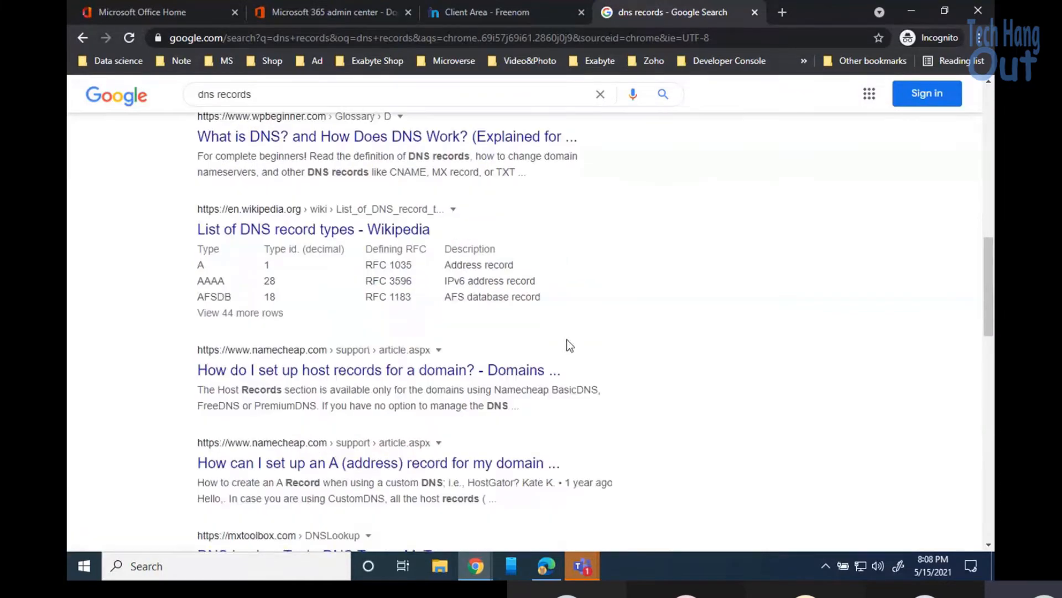
scroll(621, 357, down, 3)
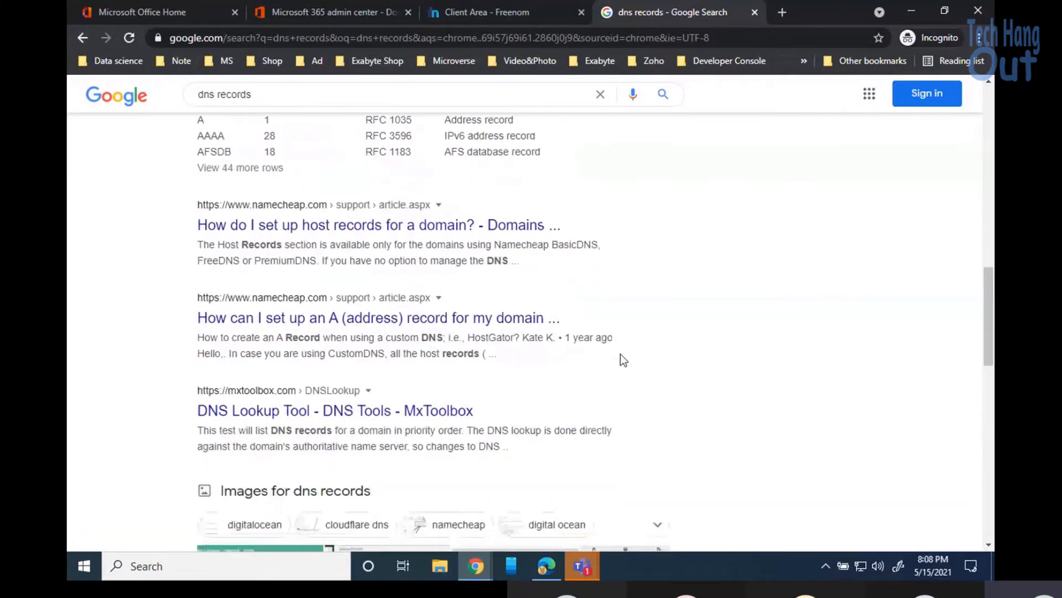
scroll(620, 353, down, 3)
scroll(613, 328, up, 15)
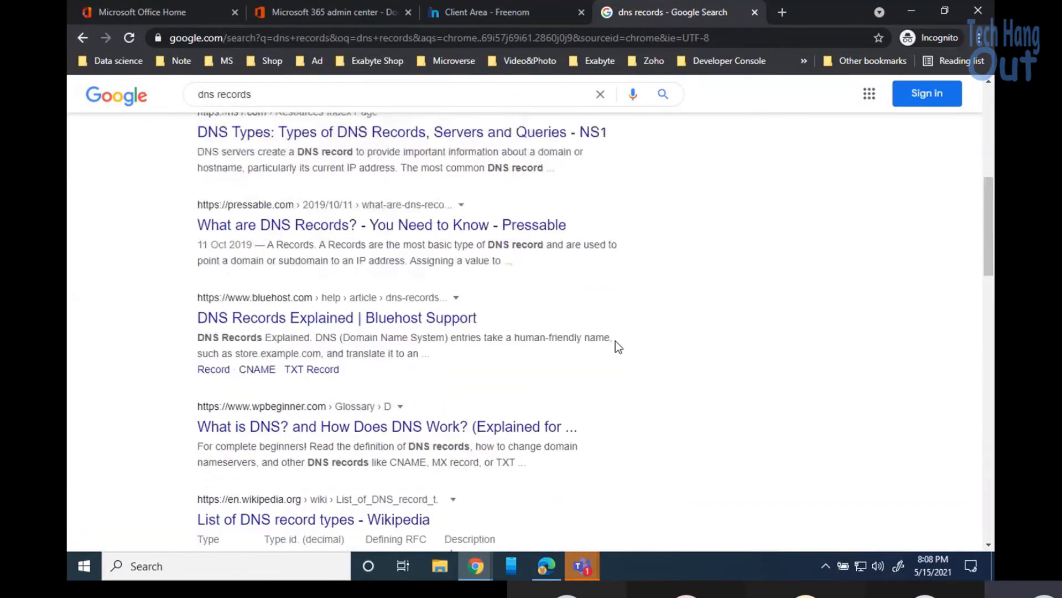
scroll(613, 376, up, 1)
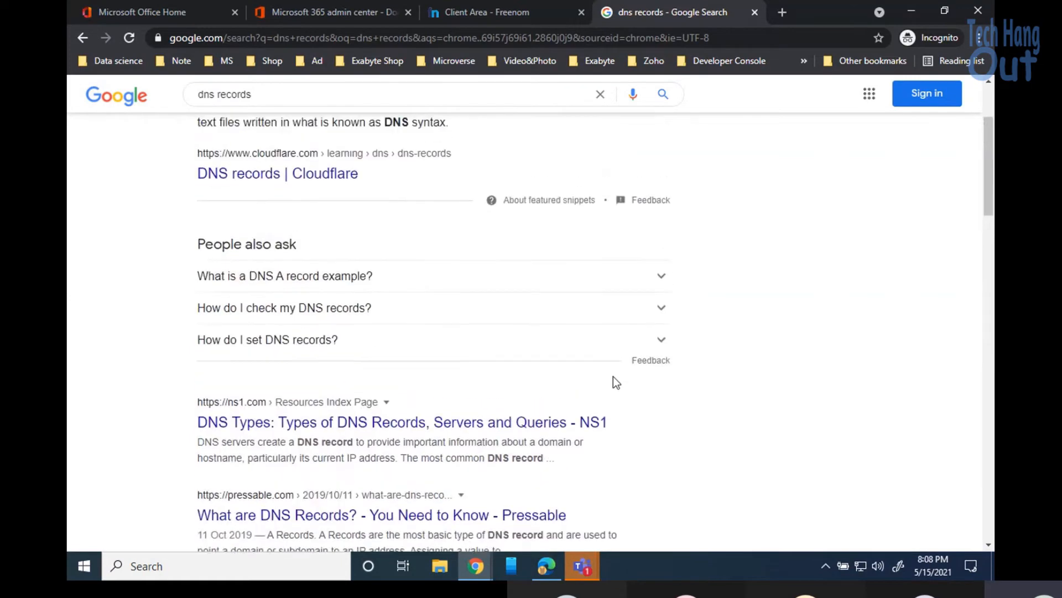
scroll(613, 377, up, 2)
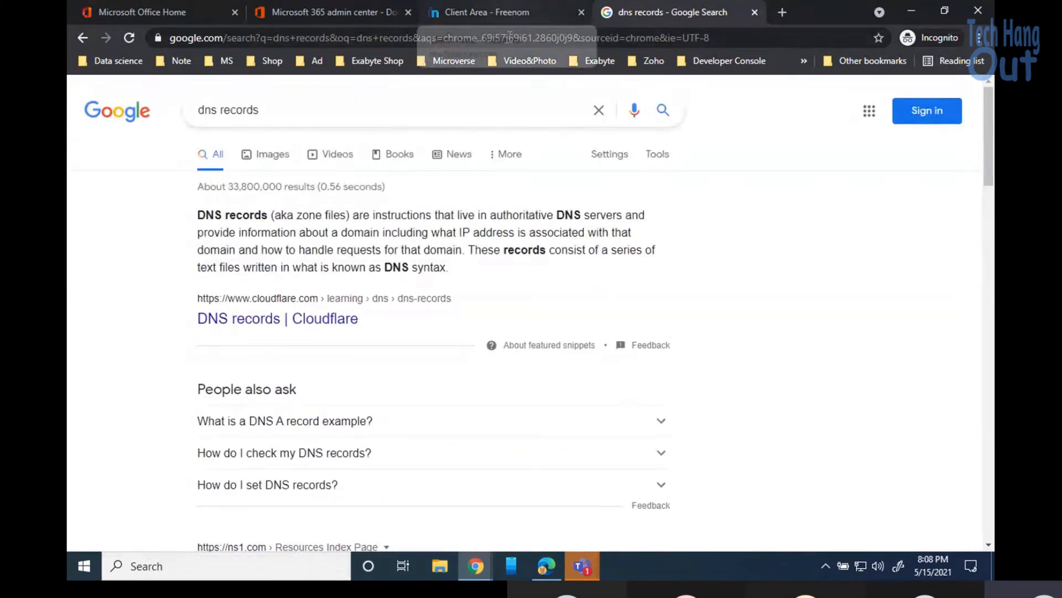
click(273, 573)
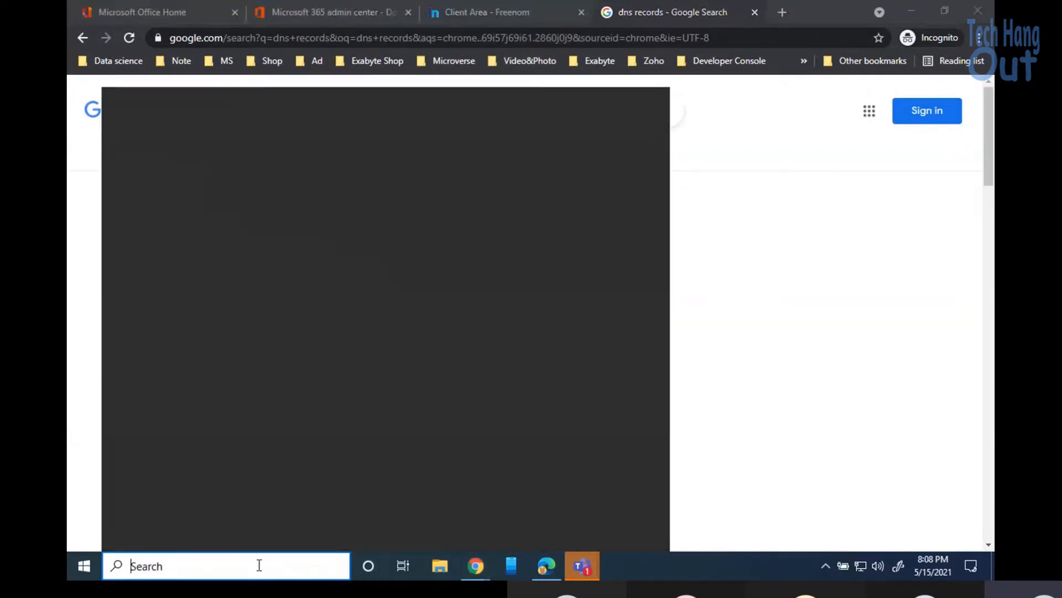
Step: Launch Notepad, list MX, TXT and CNAME on separate lines, and move it aside
text(note)
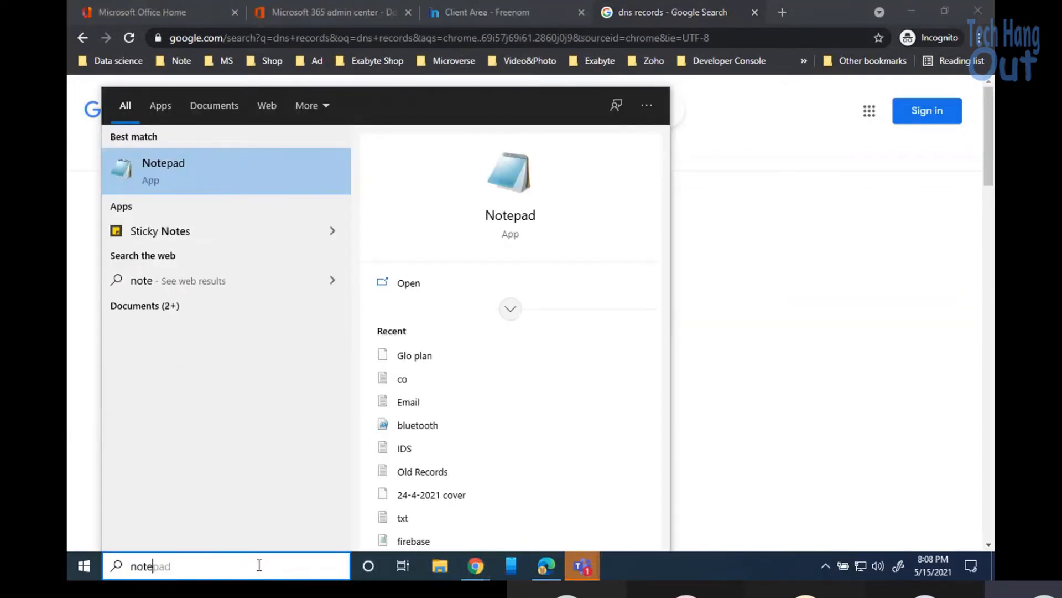
key(Return)
text(MX )
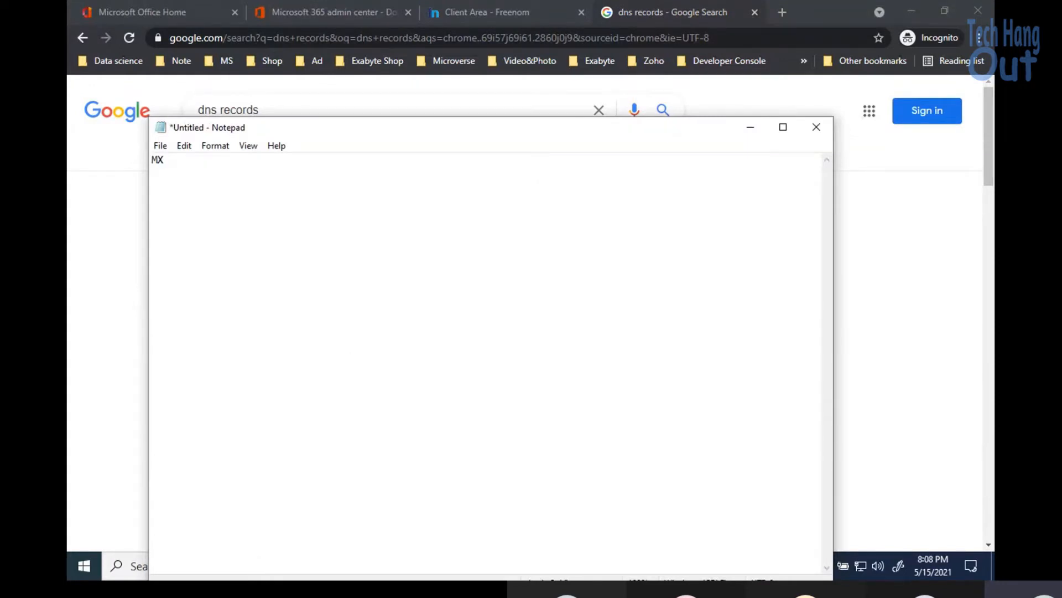
text(XT)
key(BackSpace)
key(BackSpace)
text(TXT)
key(Return)
text(CNAME)
drag(402, 137, 442, 409)
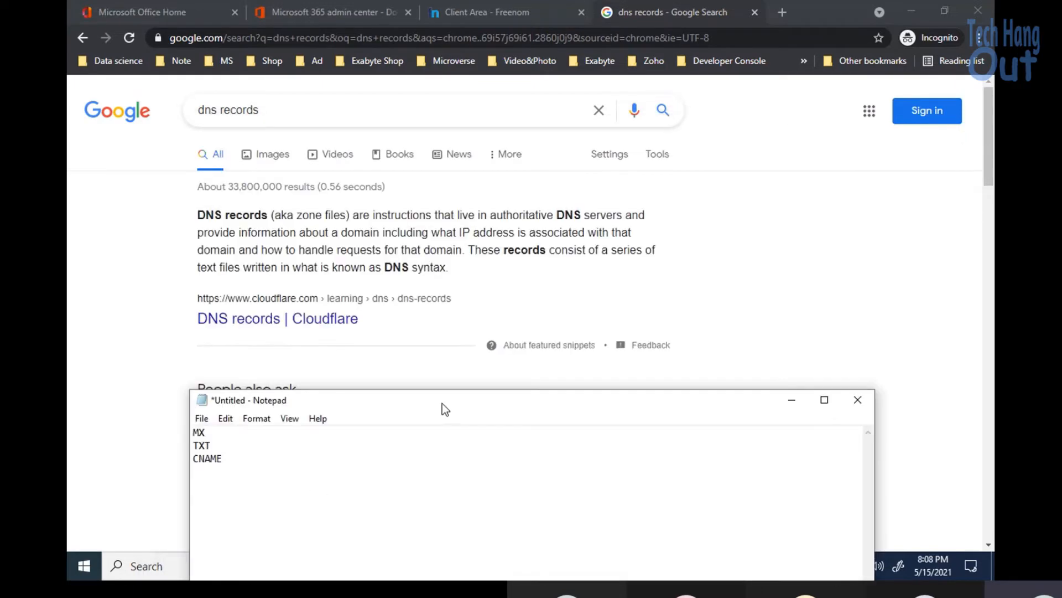
right_click(308, 331)
Step: Open Cloudflare's DNS records article in its own tab and skim the A and CNAME entries
click(349, 335)
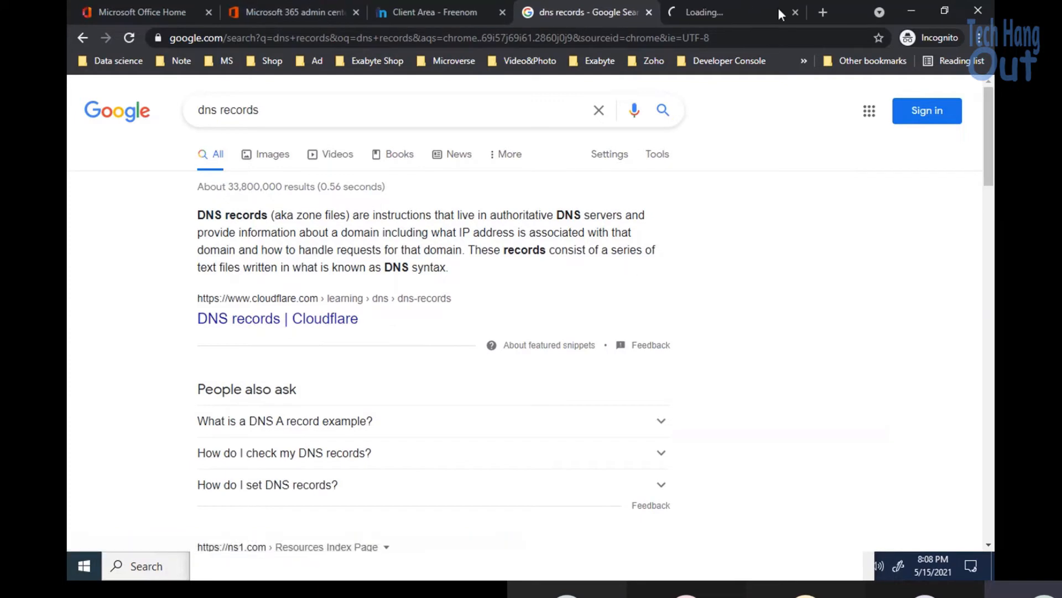
click(778, 8)
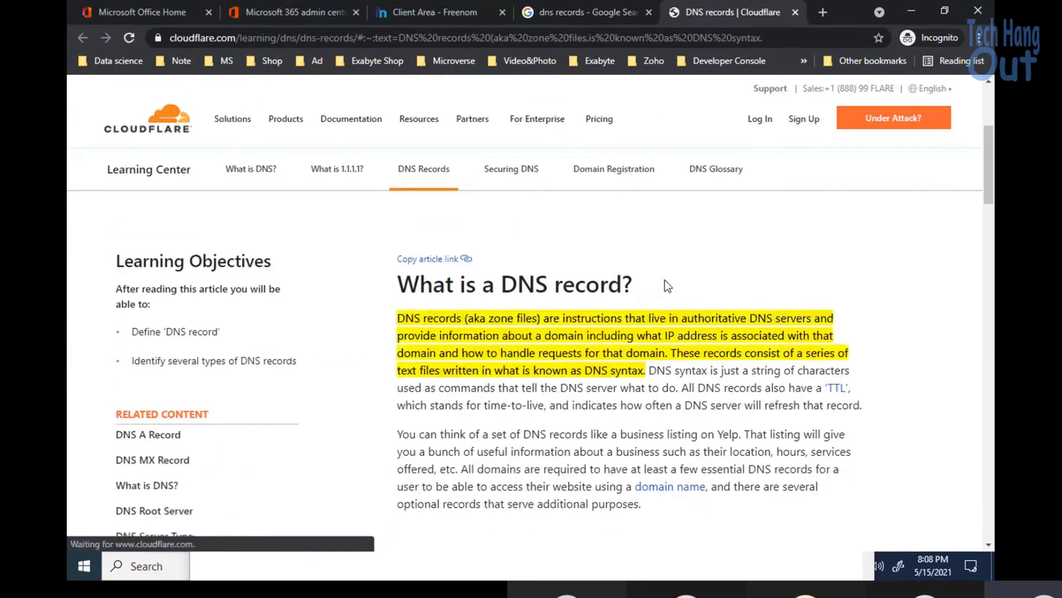
scroll(665, 280, down, 5)
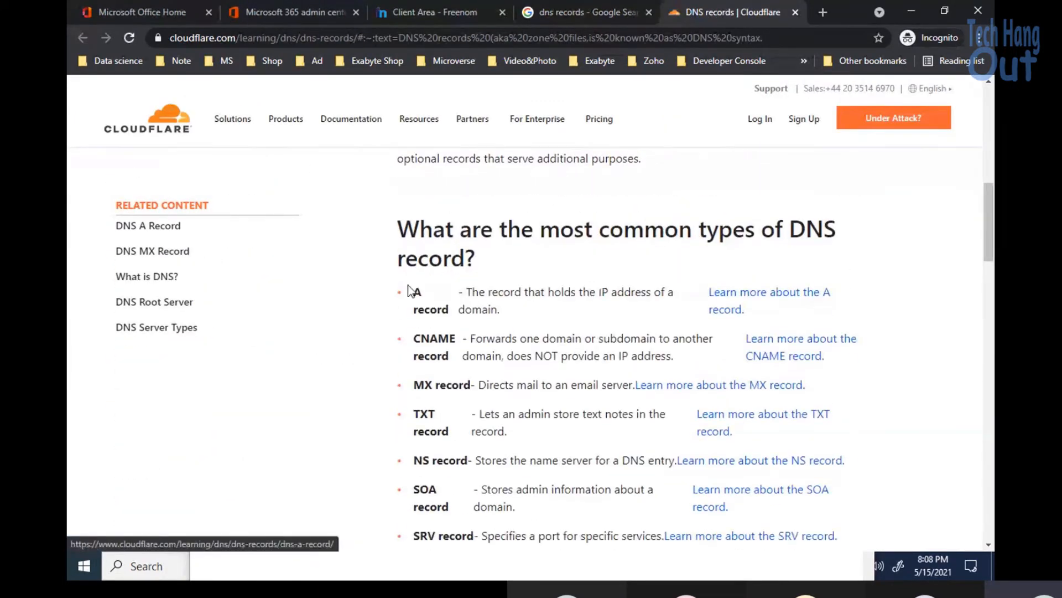
drag(424, 293, 445, 301)
drag(439, 338, 458, 356)
scroll(579, 361, down, 1)
drag(500, 326, 432, 314)
drag(451, 363, 419, 360)
scroll(550, 368, down, 1)
drag(484, 317, 422, 316)
drag(462, 364, 420, 389)
scroll(586, 405, down, 1)
scroll(522, 404, down, 1)
drag(397, 438, 472, 437)
scroll(575, 381, down, 5)
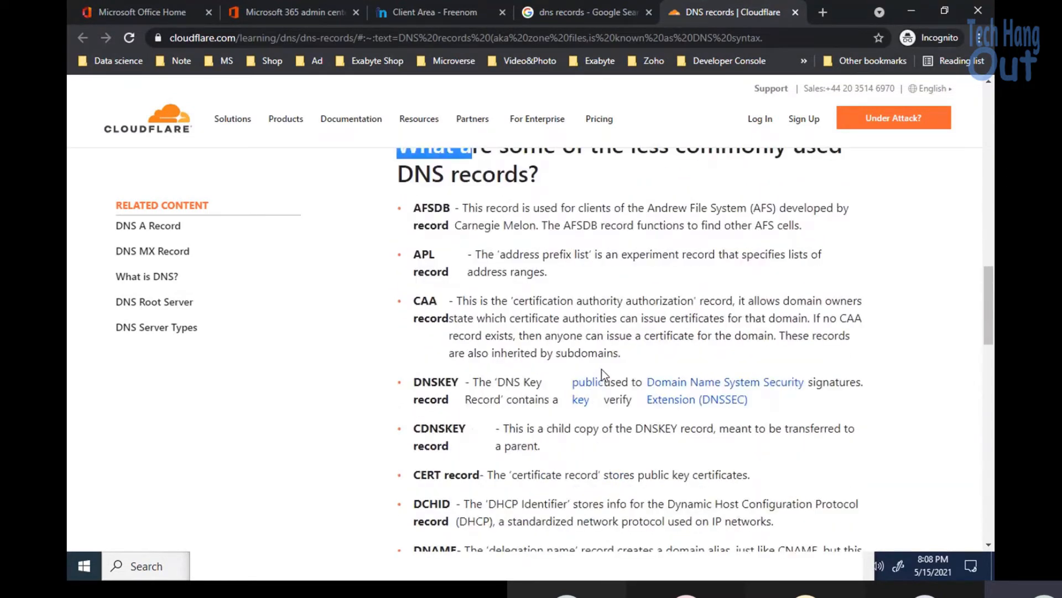
scroll(602, 371, up, 4)
scroll(598, 391, down, 8)
scroll(522, 343, down, 1)
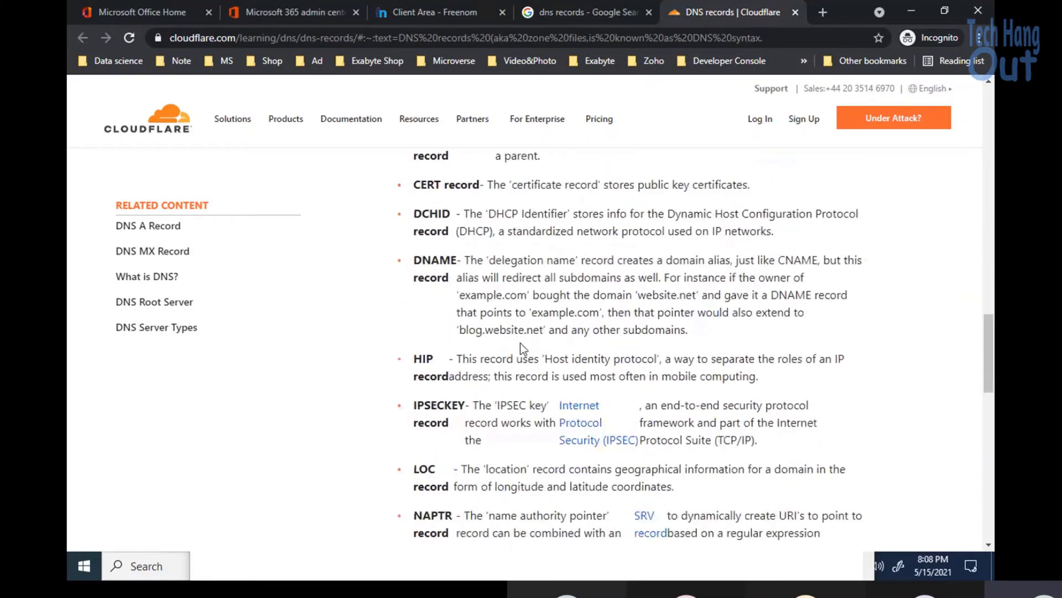
scroll(522, 343, down, 6)
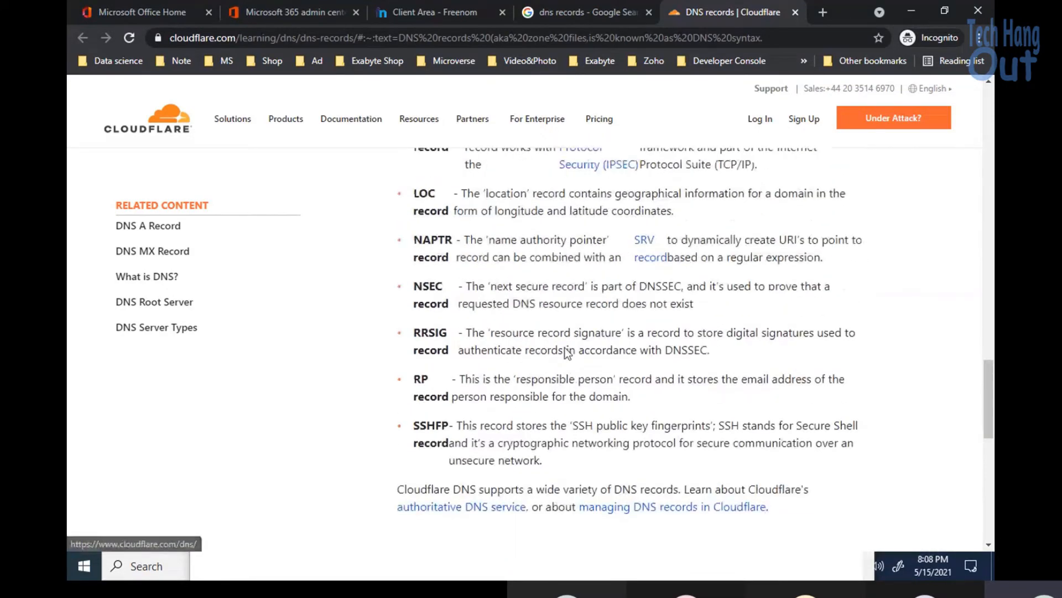
scroll(599, 341, up, 15)
Step: Highlight the common record types list, the A record description and CNAME
click(600, 342)
scroll(671, 457, up, 3)
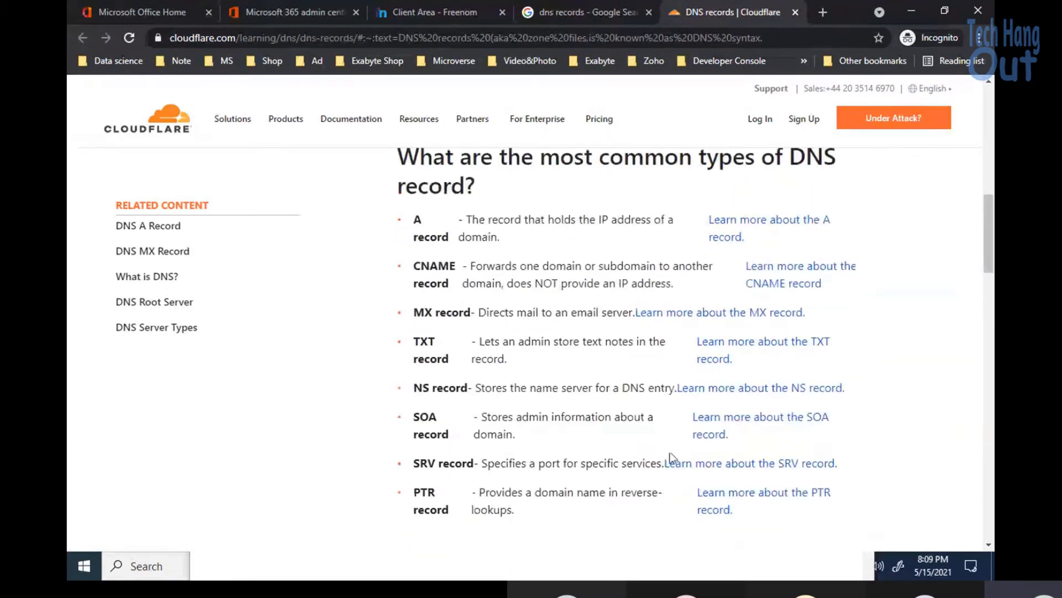
drag(552, 520, 420, 211)
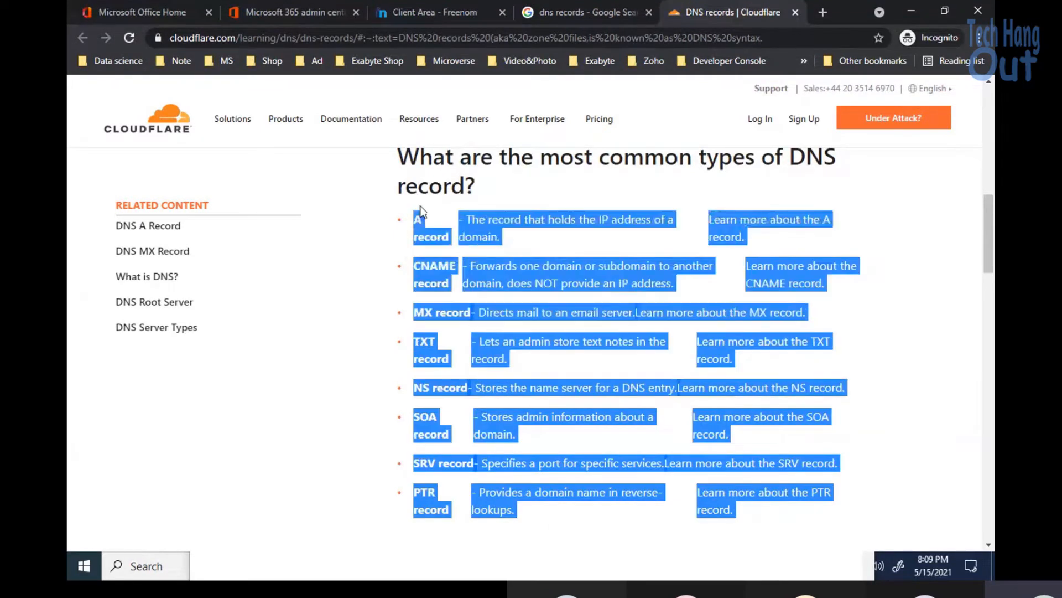
click(607, 169)
drag(510, 239, 487, 208)
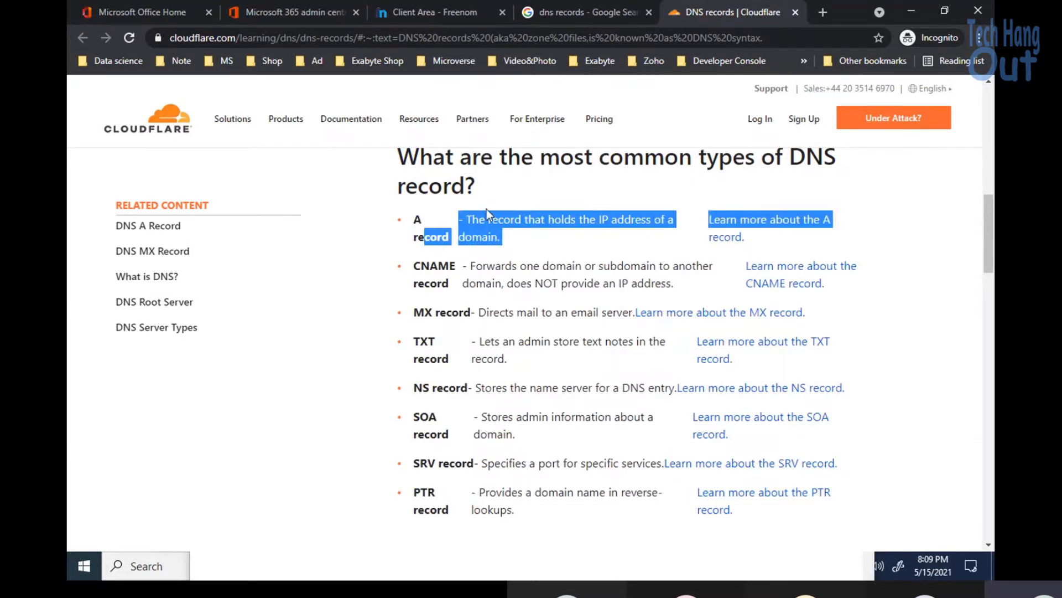
click(658, 230)
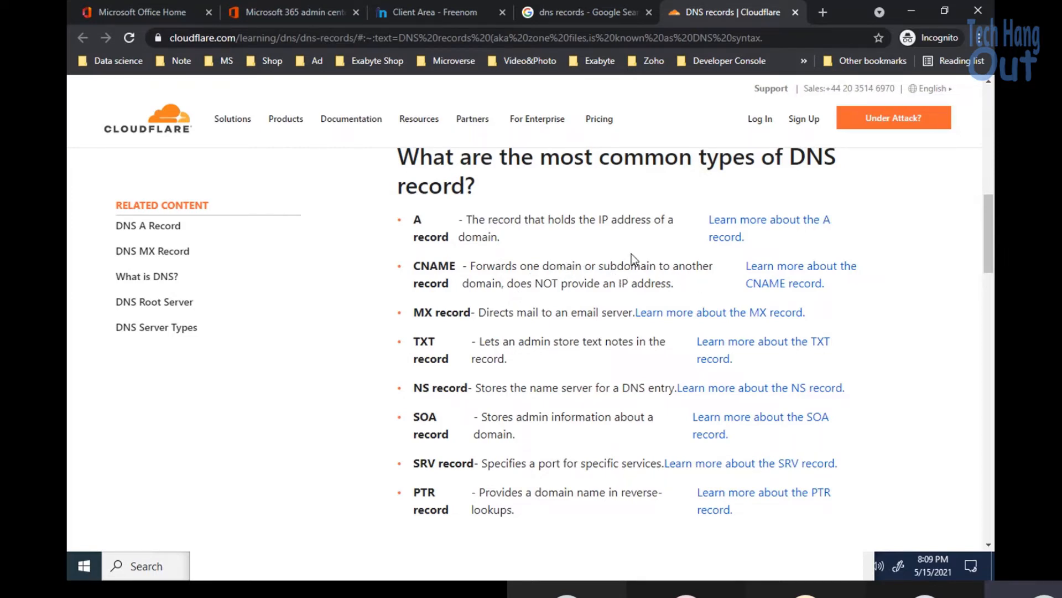
drag(413, 268, 463, 271)
click(435, 285)
drag(390, 218, 487, 465)
click(566, 535)
Step: Go over the MX, TXT, NS, SOA and SRV record descriptions, then return to the admin center
drag(478, 313, 630, 320)
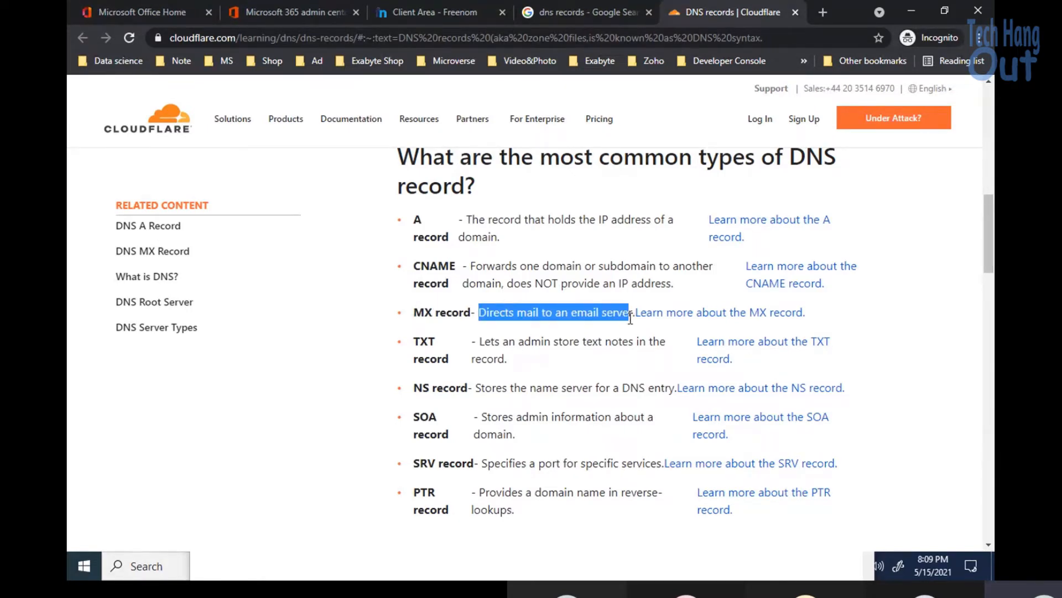
click(548, 322)
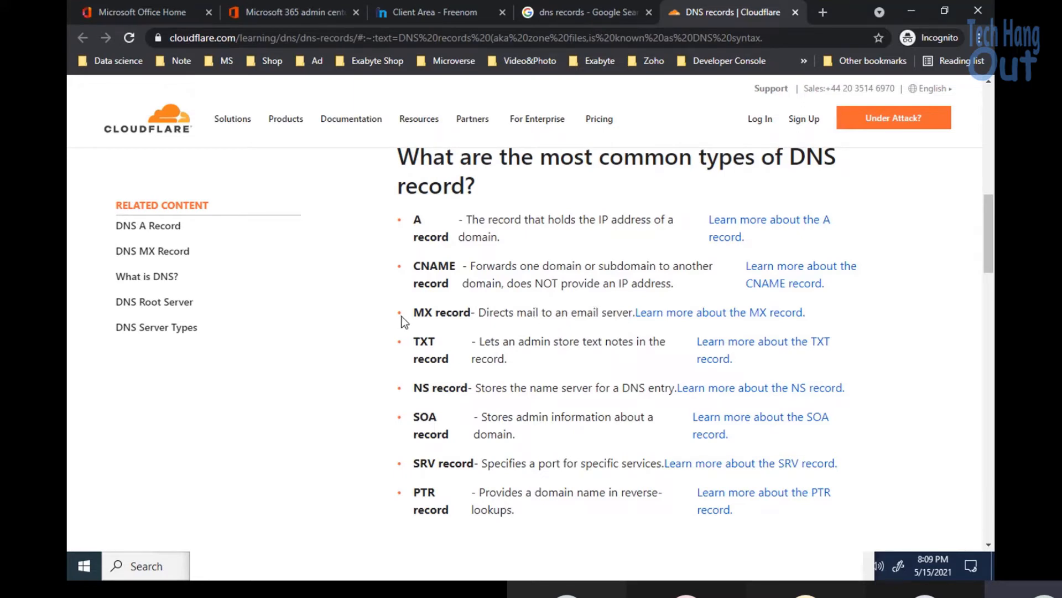
drag(635, 313, 425, 313)
drag(508, 360, 407, 343)
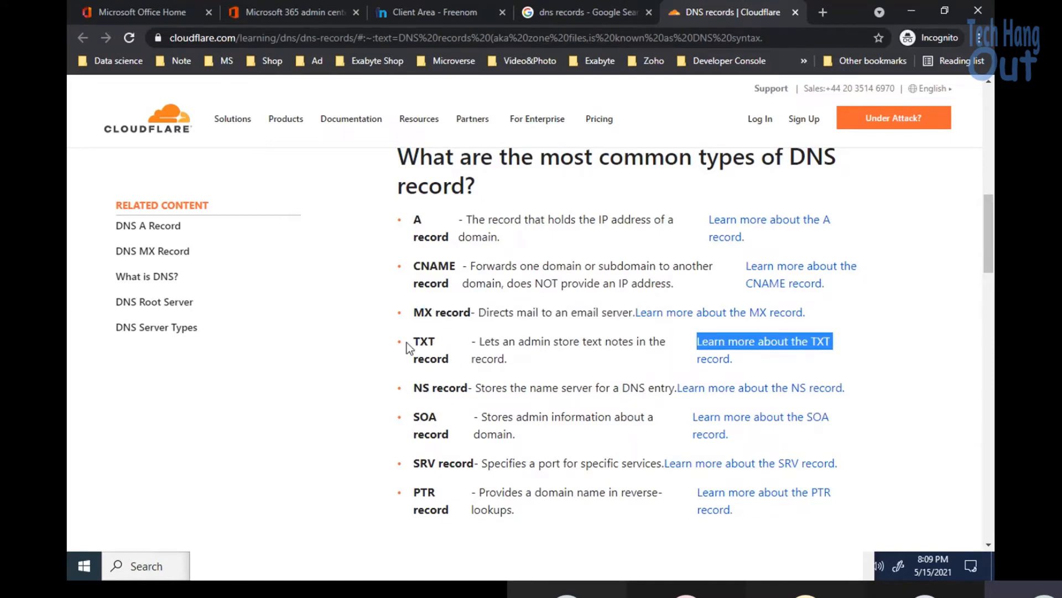
click(507, 357)
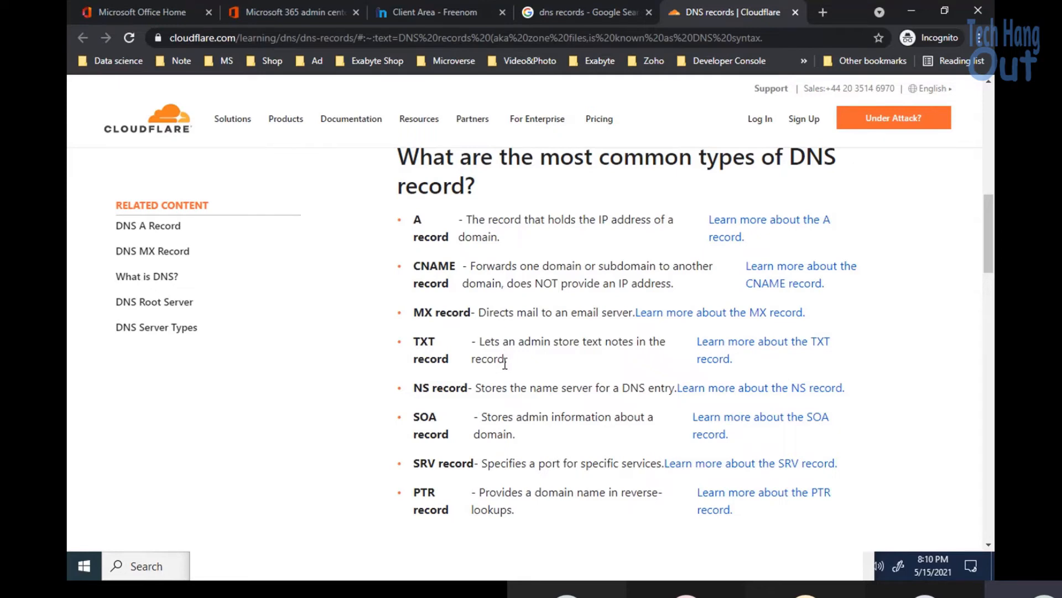
drag(505, 361, 413, 351)
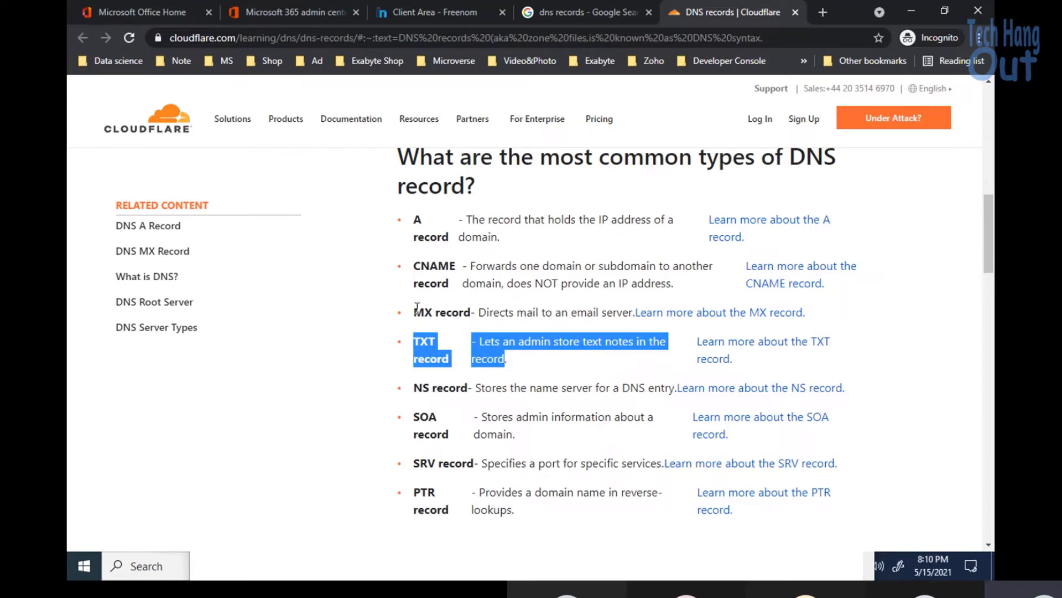
drag(415, 311, 633, 315)
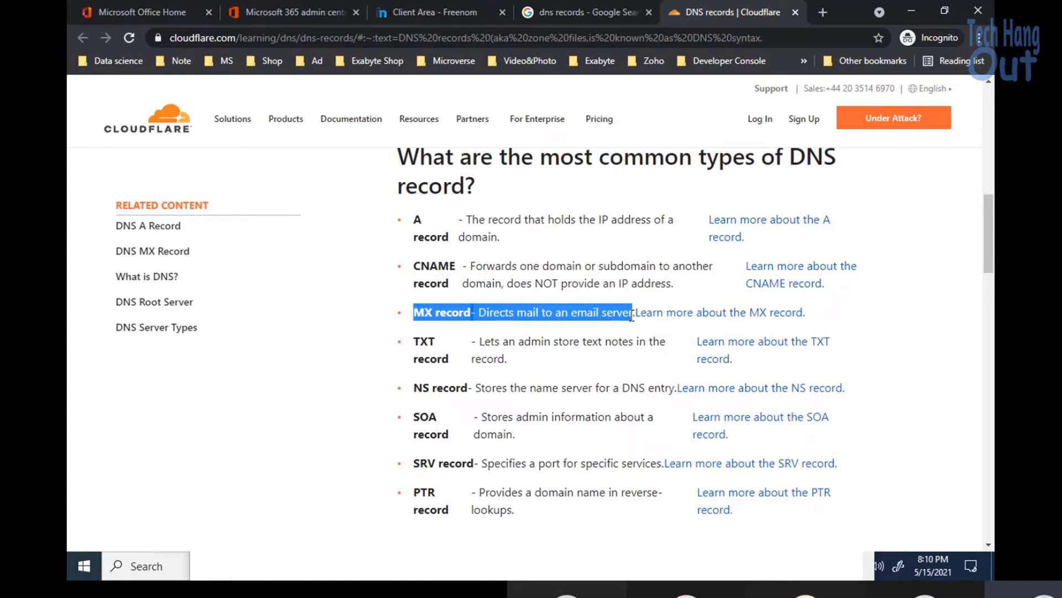
drag(413, 350, 412, 347)
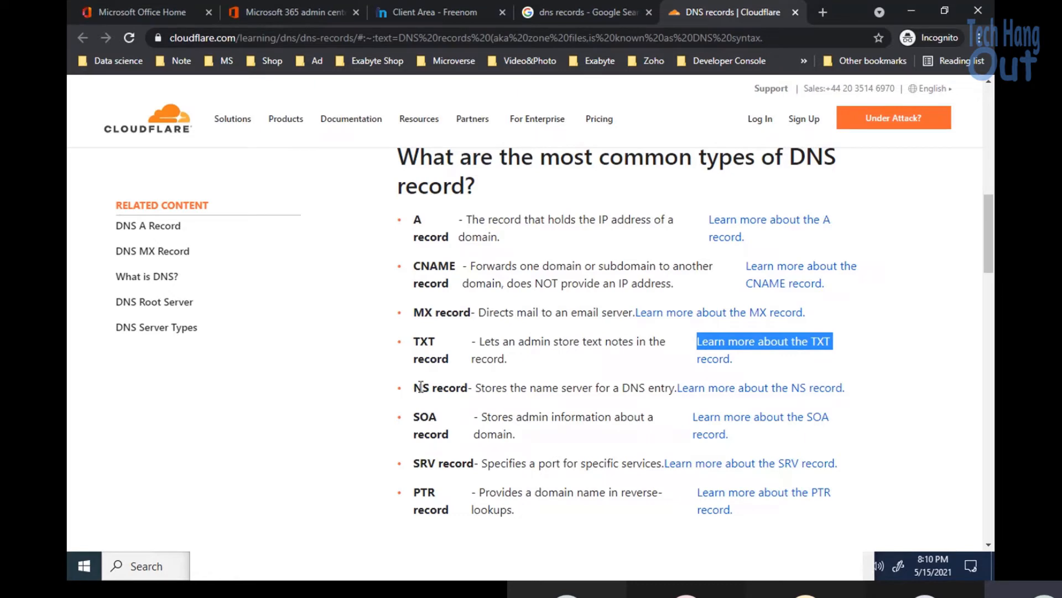
drag(415, 387, 630, 390)
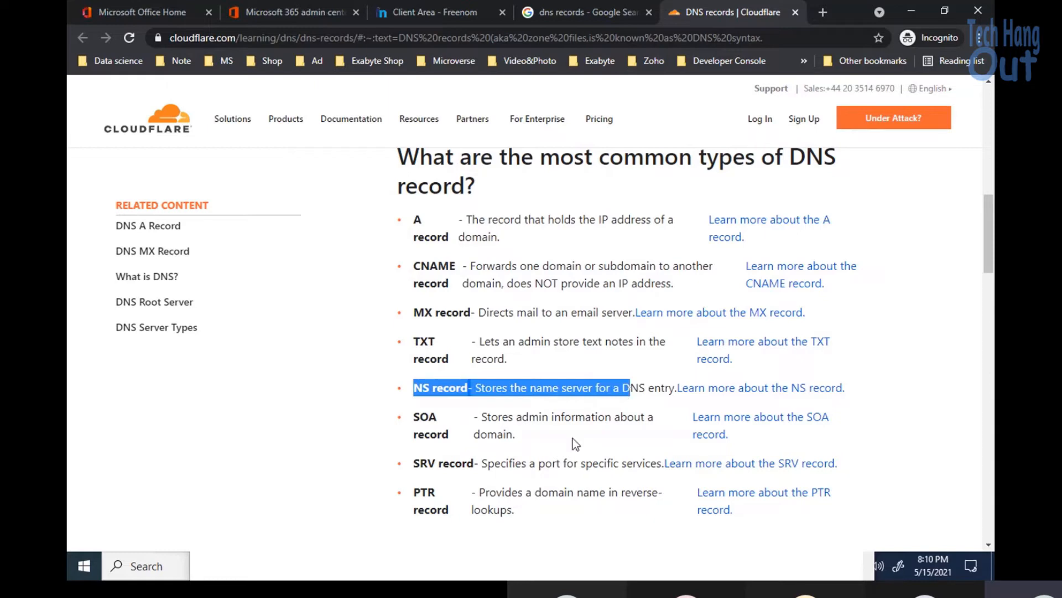
drag(414, 418, 443, 419)
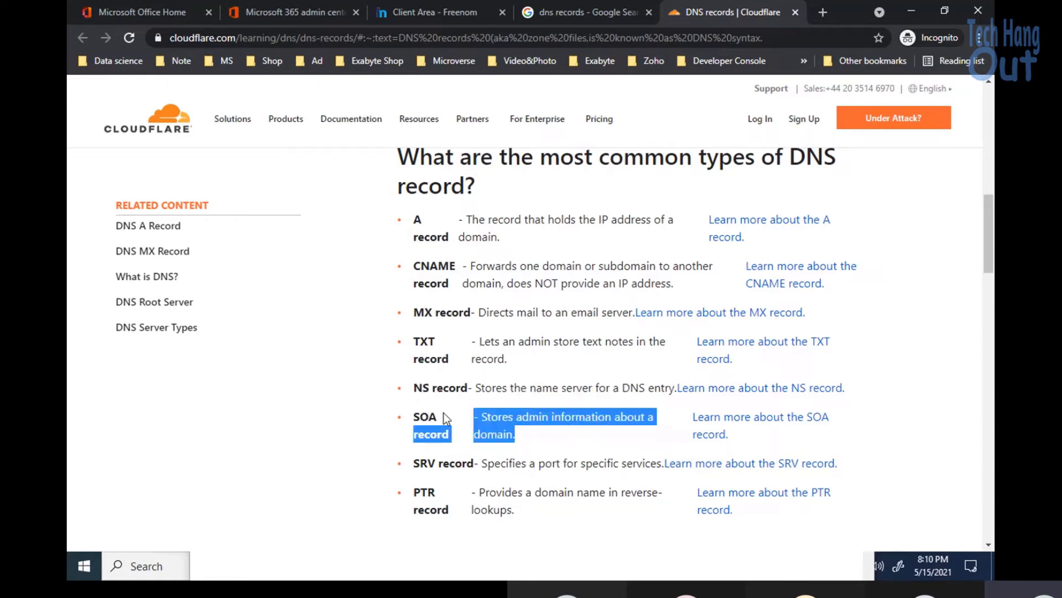
click(524, 437)
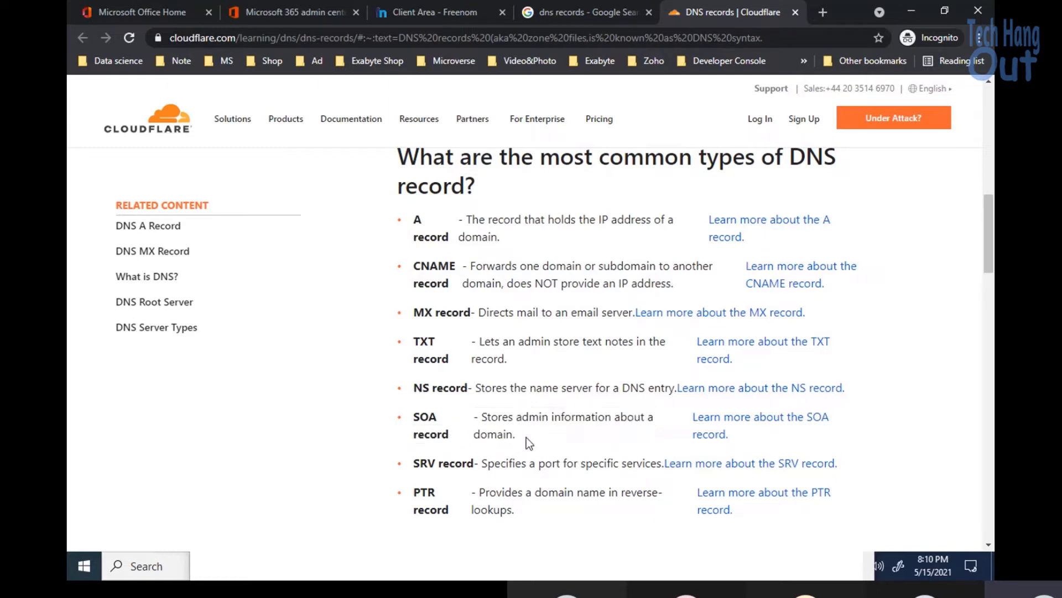
drag(533, 435, 406, 415)
click(500, 434)
drag(500, 434, 664, 464)
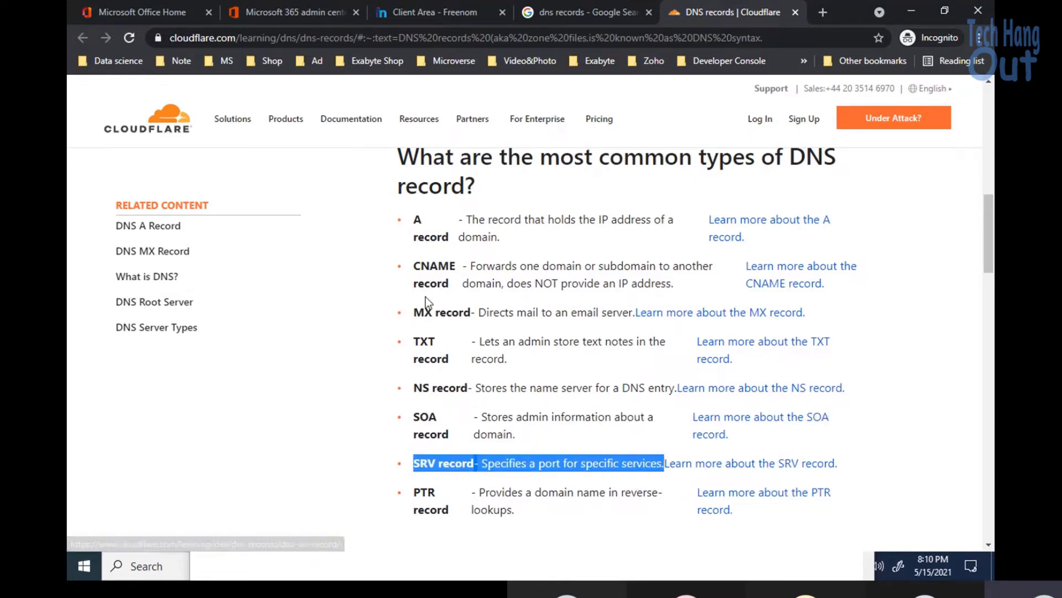
drag(507, 358, 411, 341)
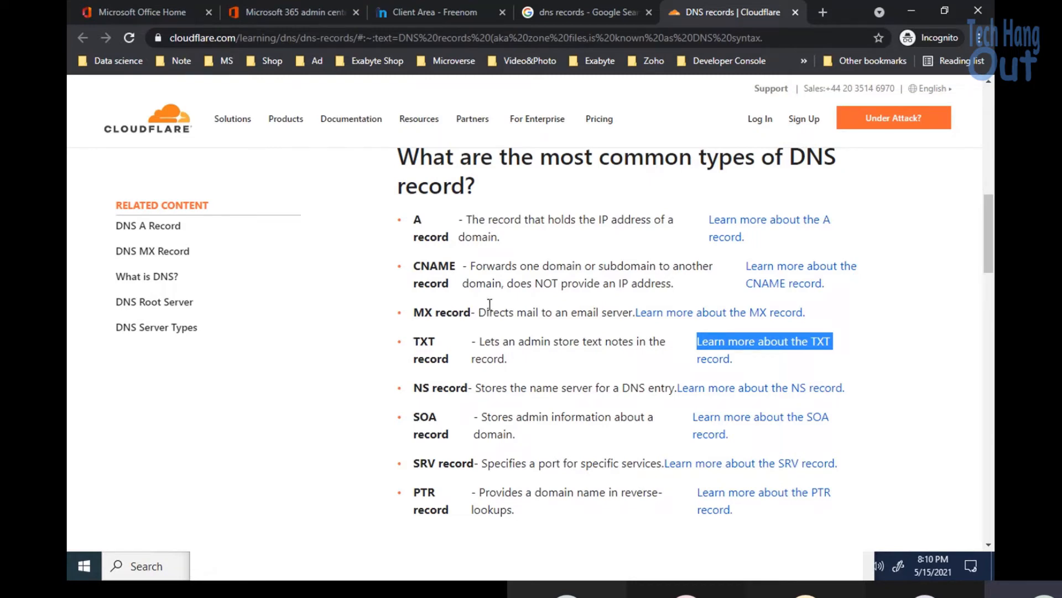
drag(389, 205, 544, 507)
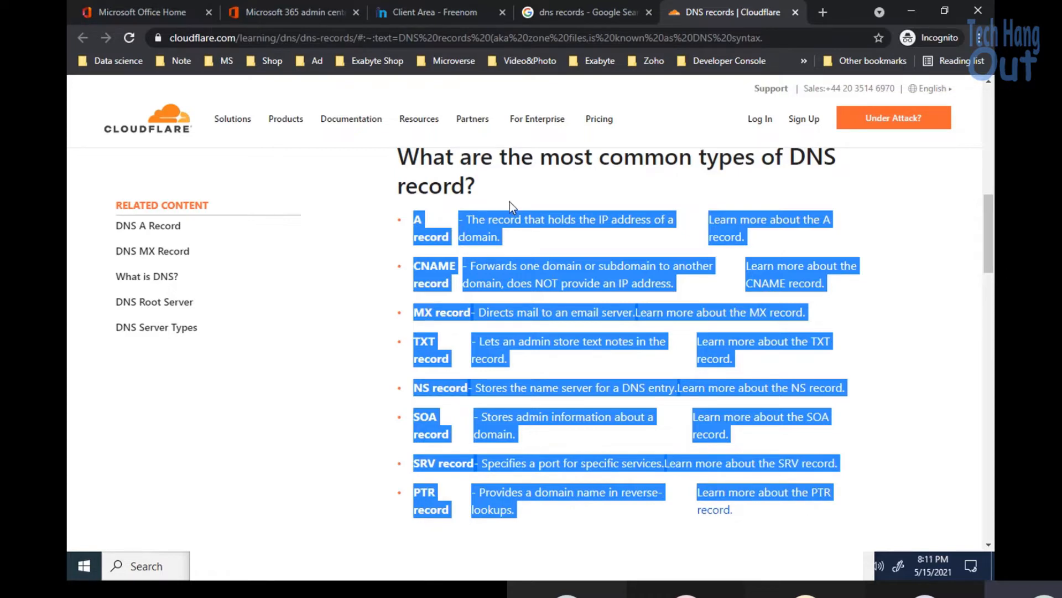
click(322, 8)
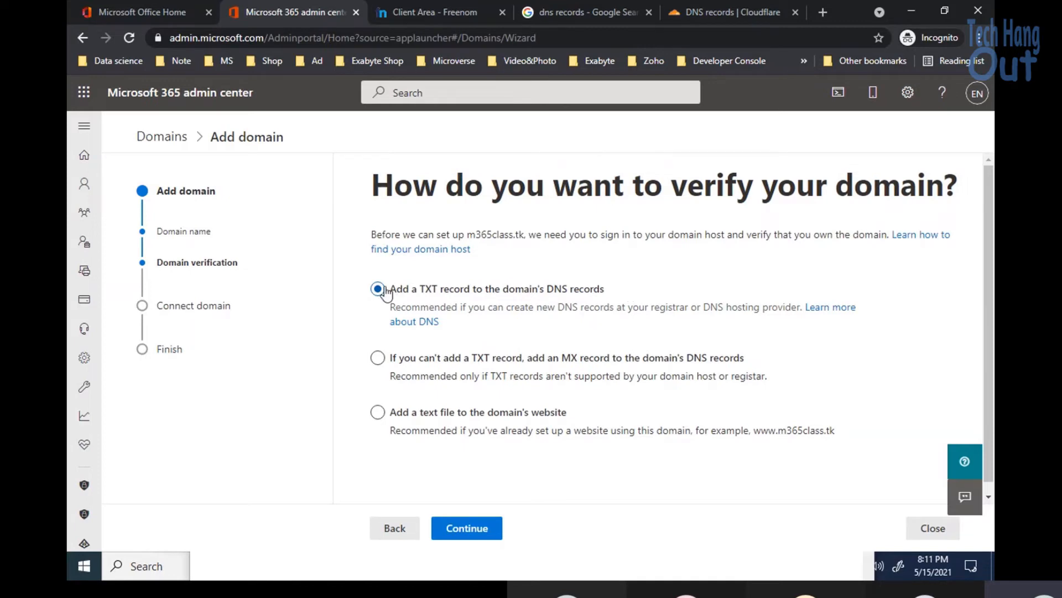
Step: Keep 'Add a TXT record' selected and switch to Freenom's m365class.tk DNS page
click(739, 358)
click(420, 7)
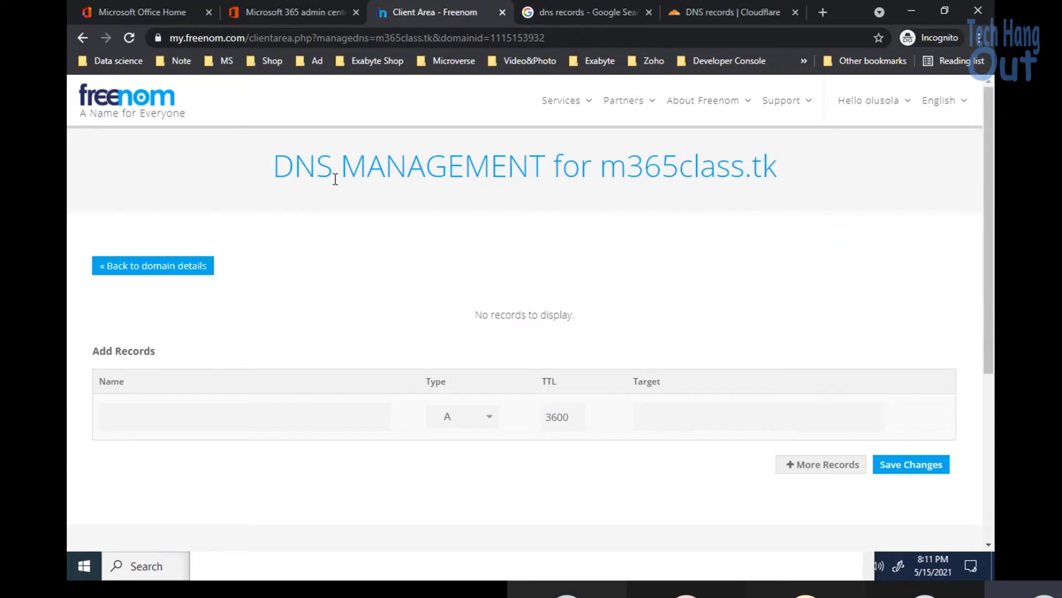
Step: Highlight the m365class.tk name in Freenom's DNS MANAGEMENT heading, then go back to Microsoft 365
drag(778, 166, 278, 141)
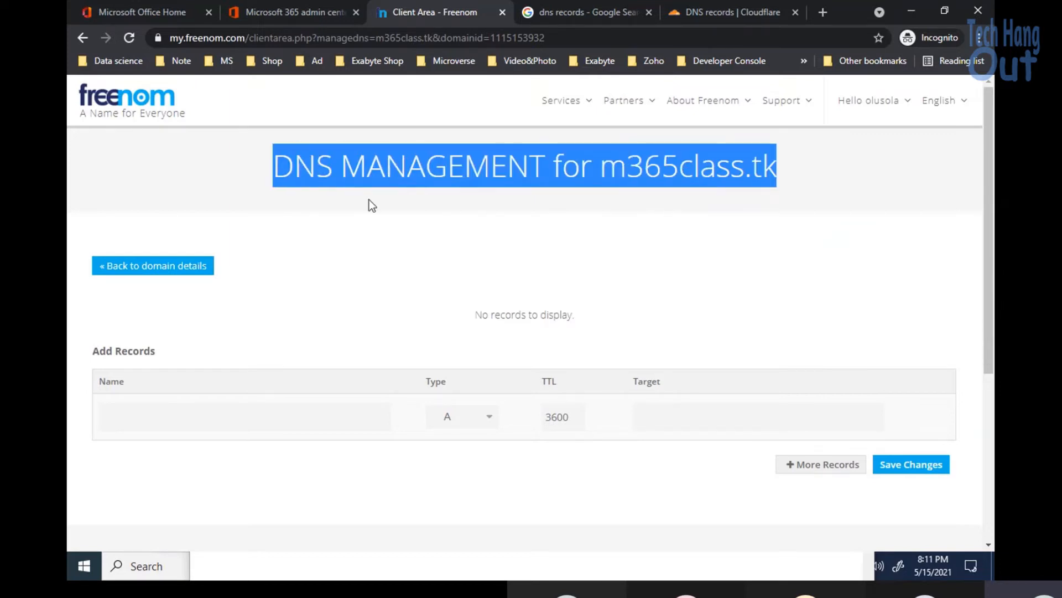
click(444, 236)
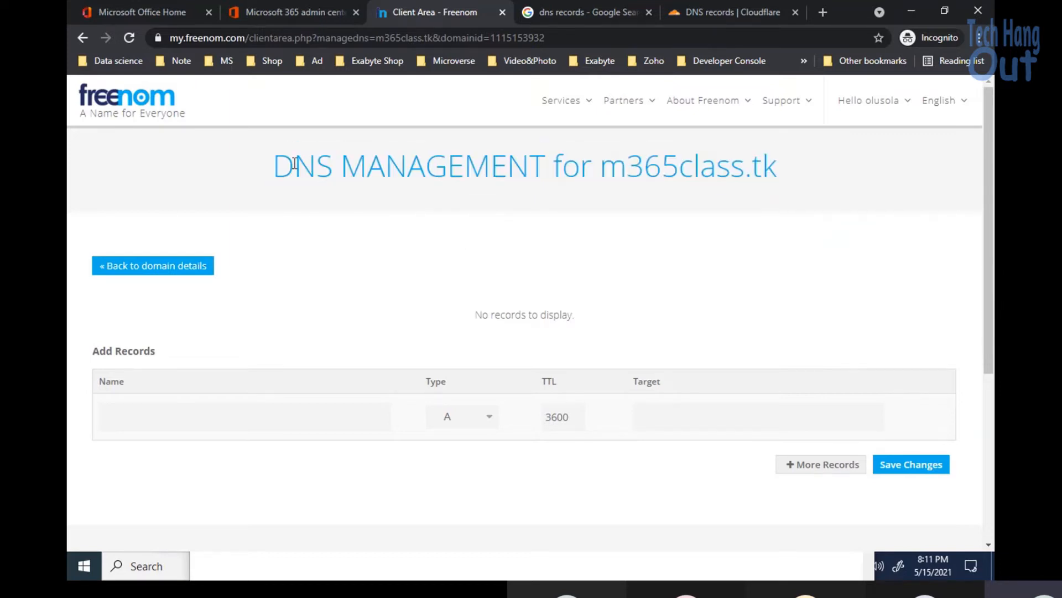
drag(276, 163, 763, 194)
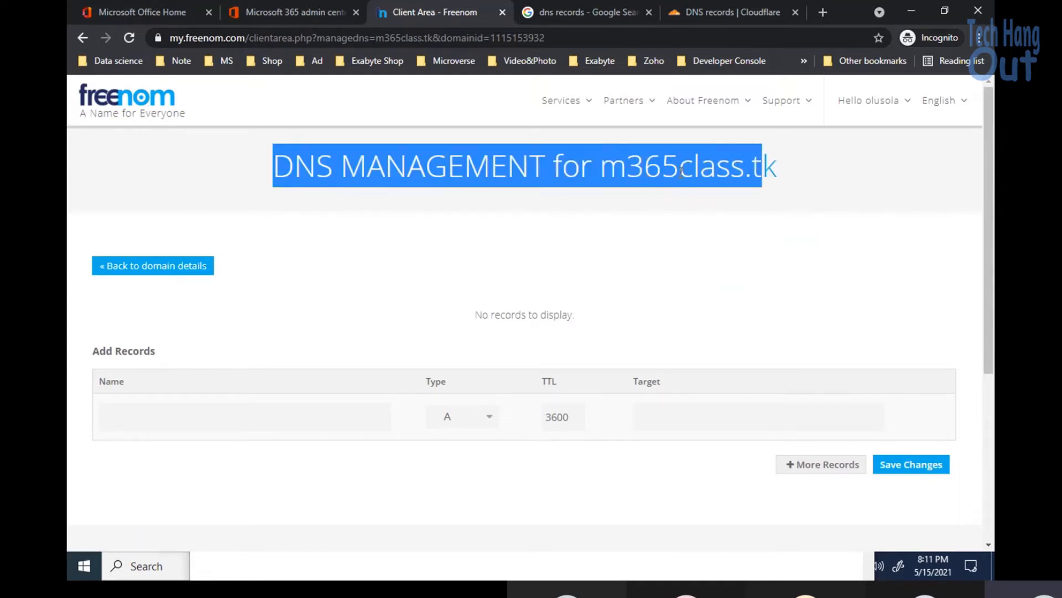
click(654, 171)
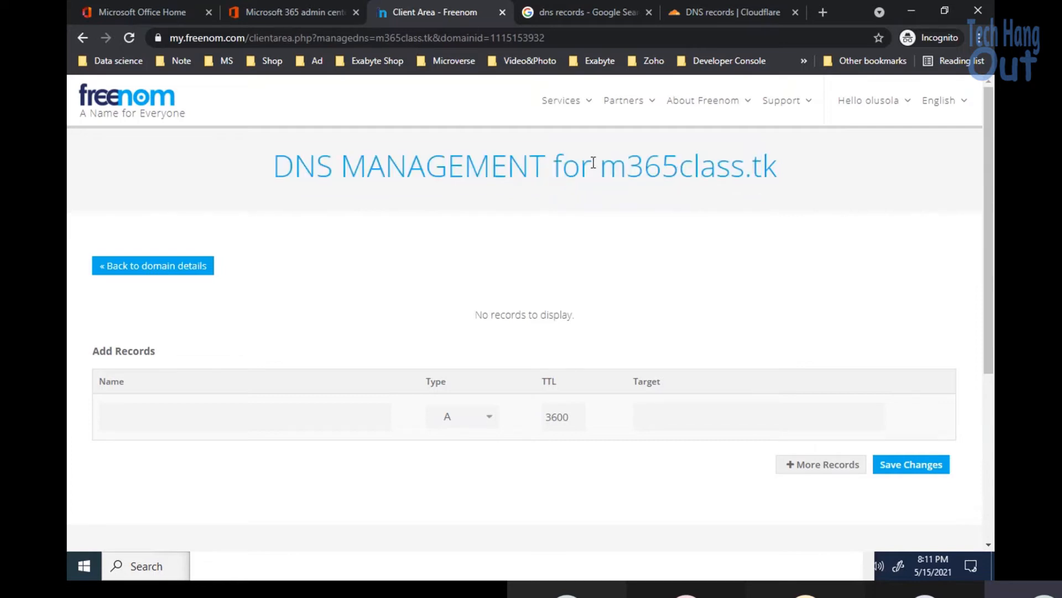
drag(601, 166, 800, 177)
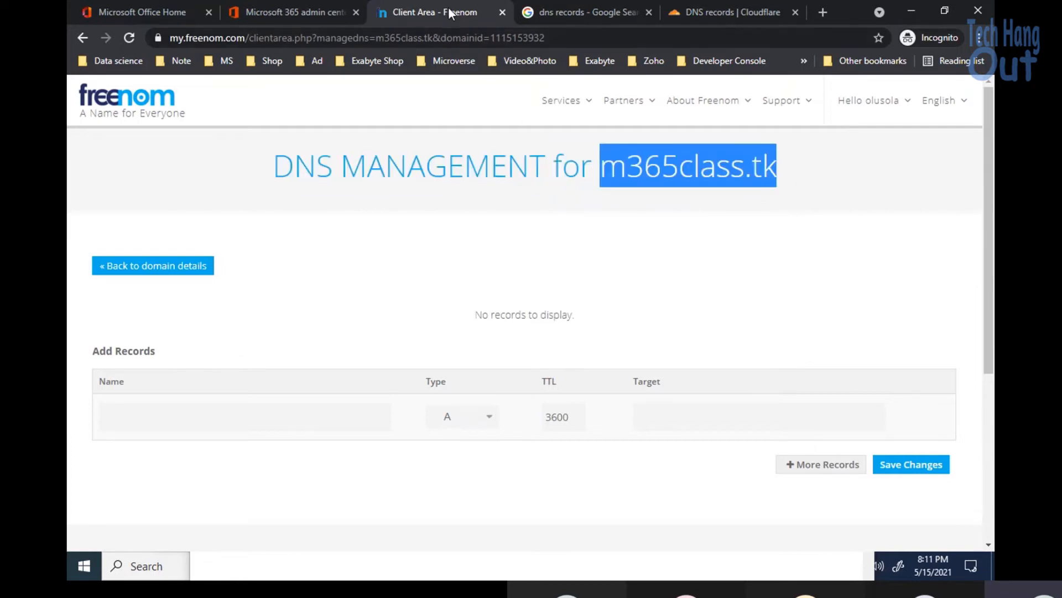
click(301, 12)
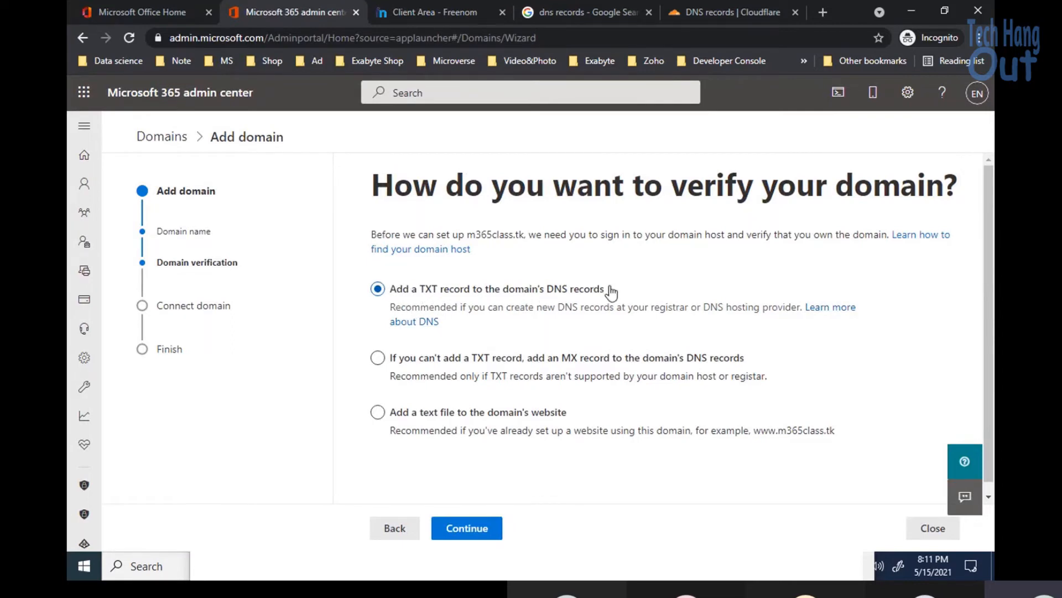
Step: Pick TXT record verification and continue to the TXT name @, value and TTL 3600
click(543, 359)
click(378, 288)
click(475, 532)
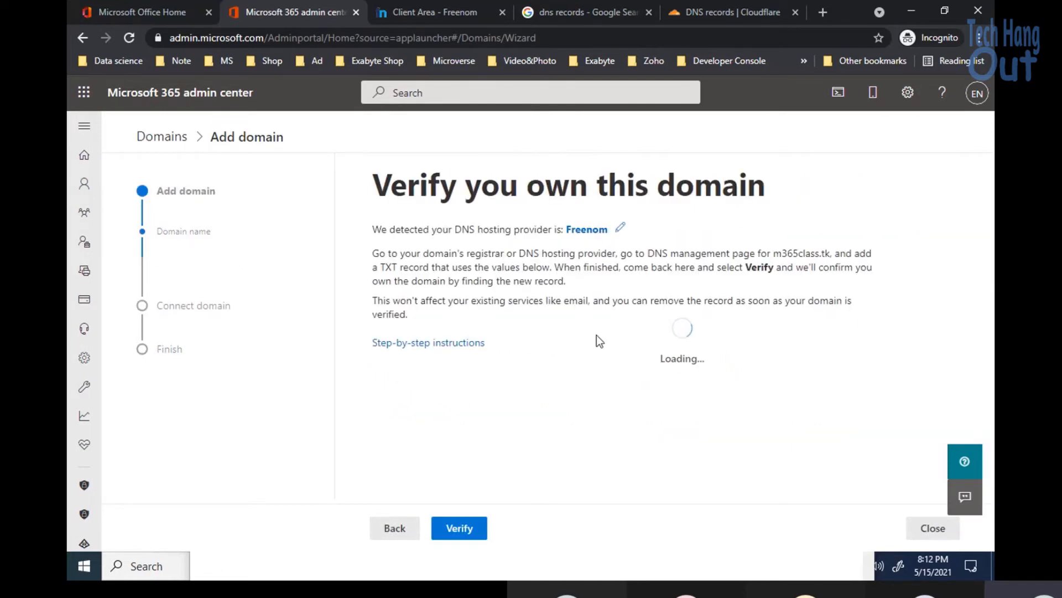
scroll(642, 310, down, 1)
scroll(649, 307, up, 1)
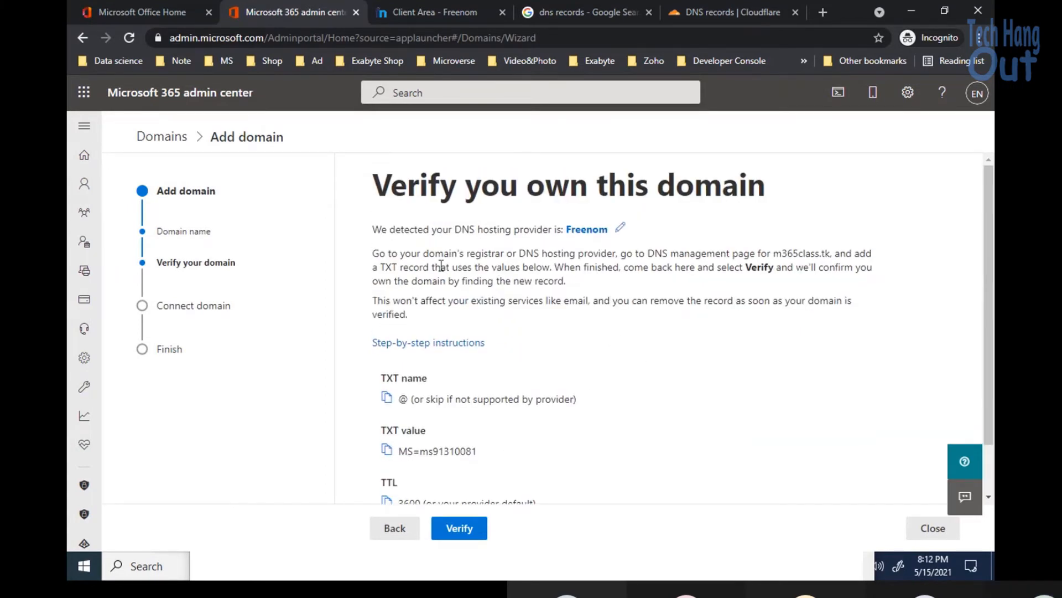
scroll(493, 331, down, 1)
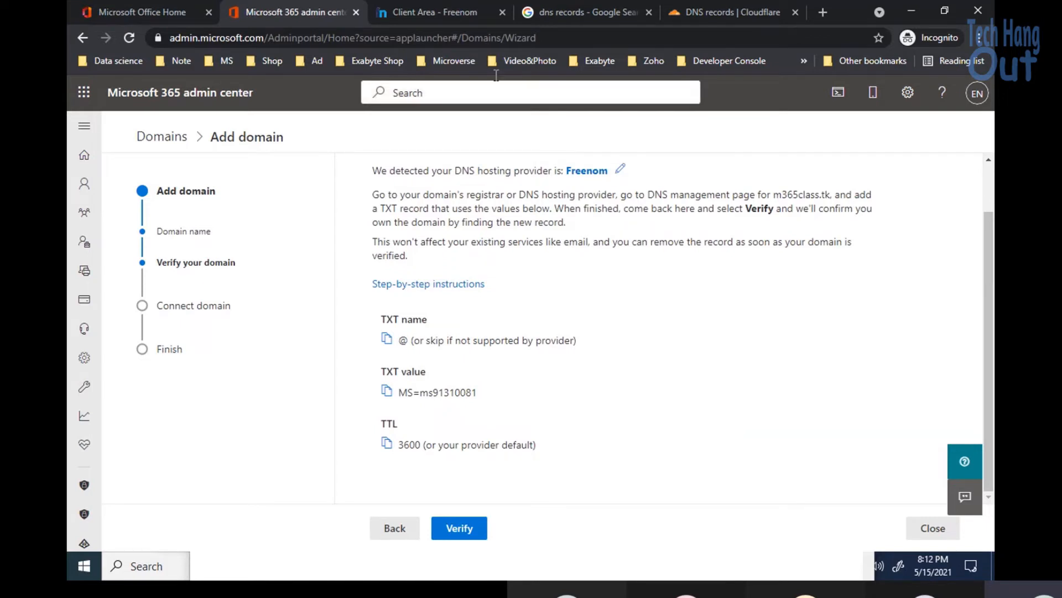
click(424, 2)
click(273, 6)
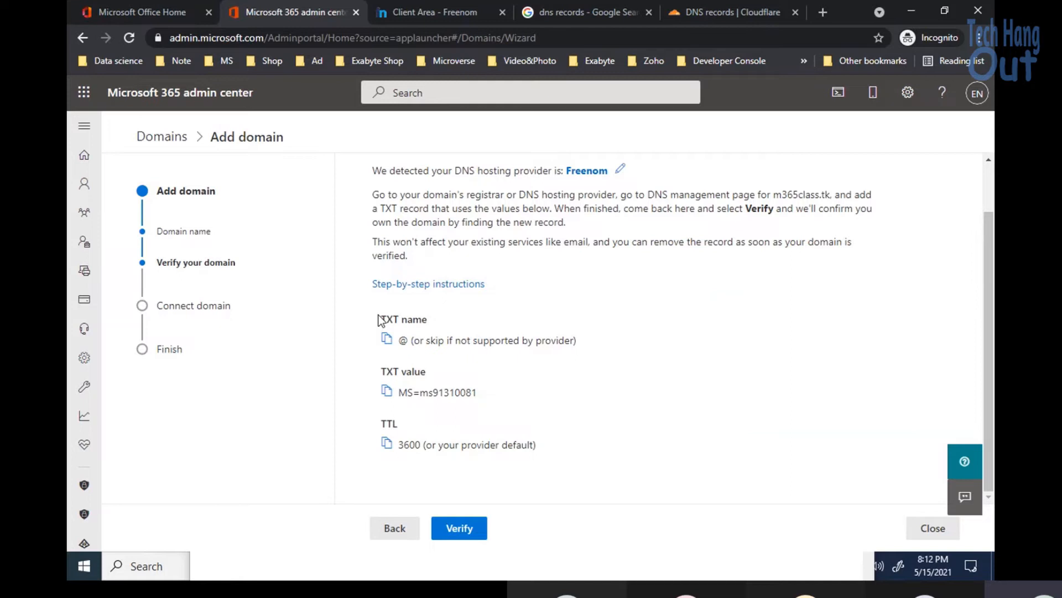
Step: Highlight the TXT record details and the TTL value of 3600 on the verification page
drag(379, 317, 444, 338)
drag(426, 373, 374, 435)
click(546, 450)
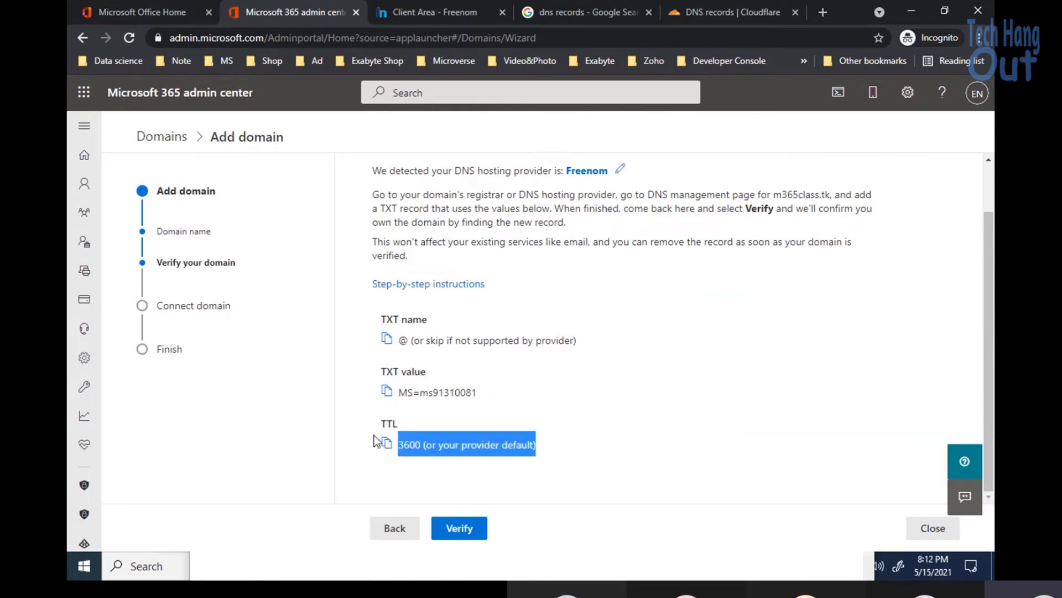
click(447, 423)
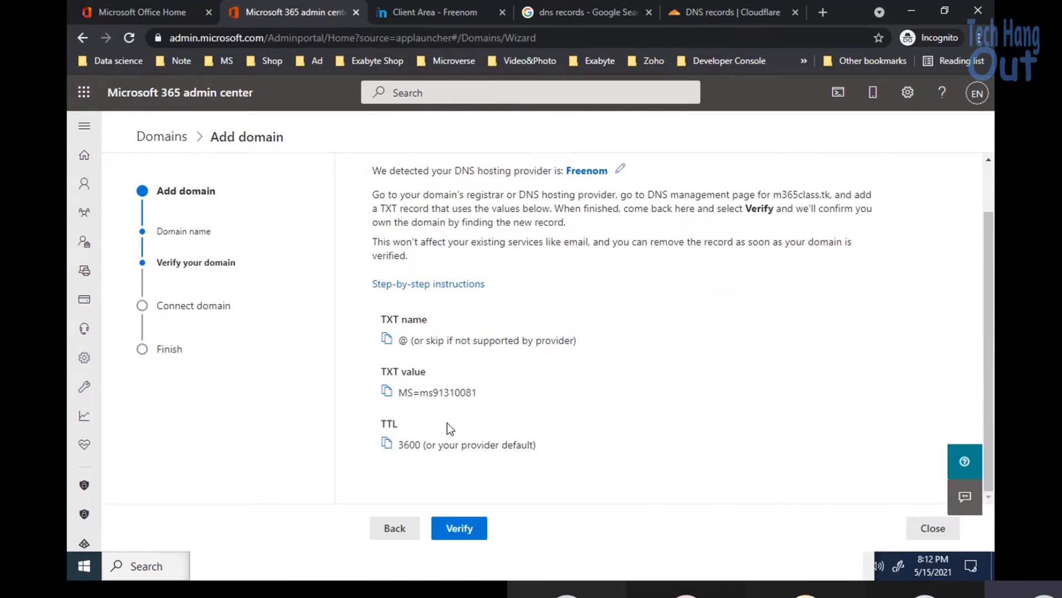
drag(382, 424, 550, 449)
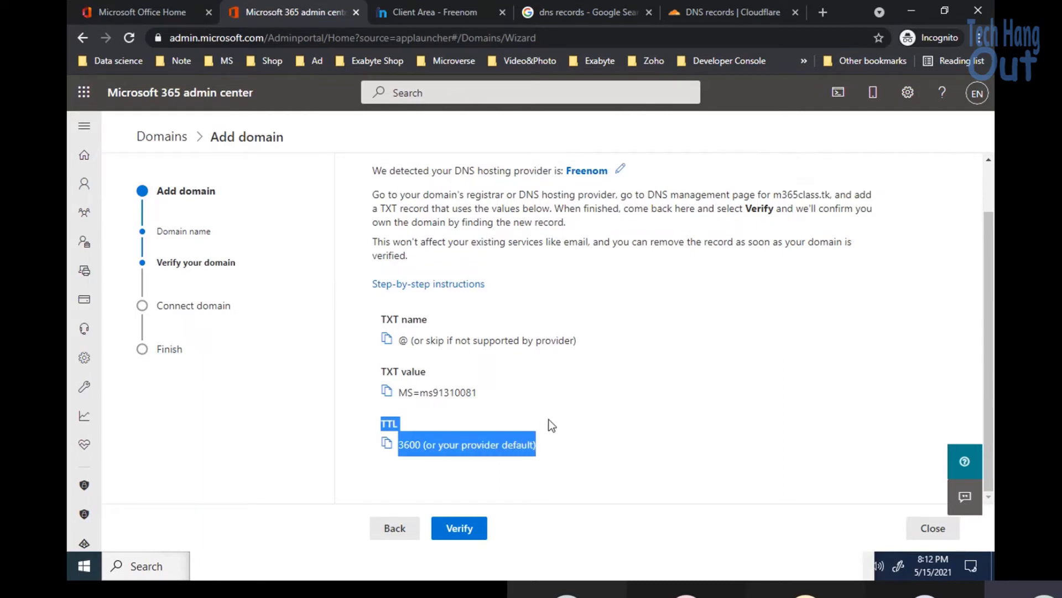
click(549, 419)
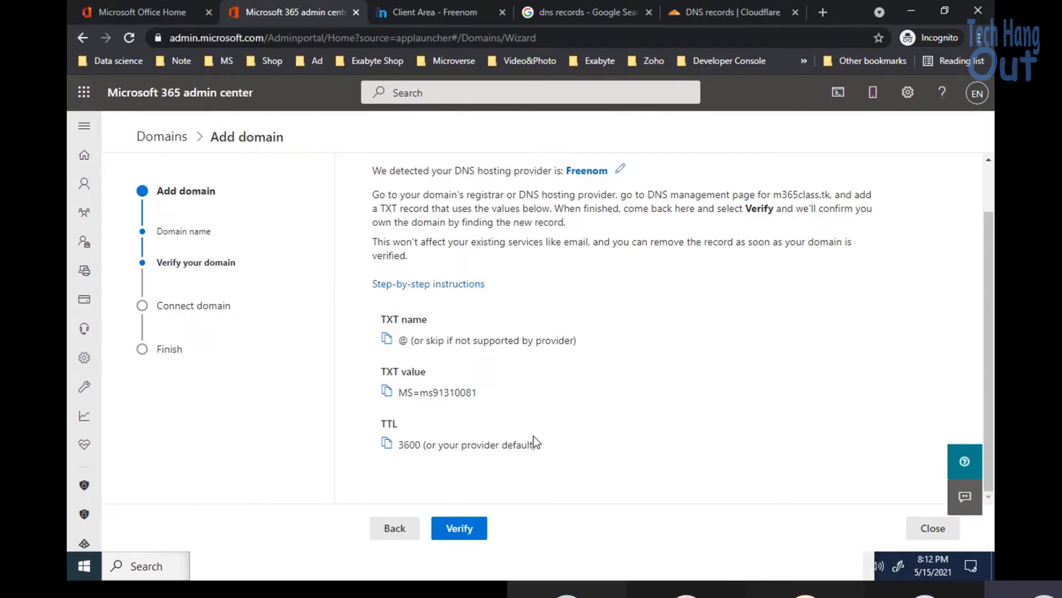
drag(538, 450, 374, 433)
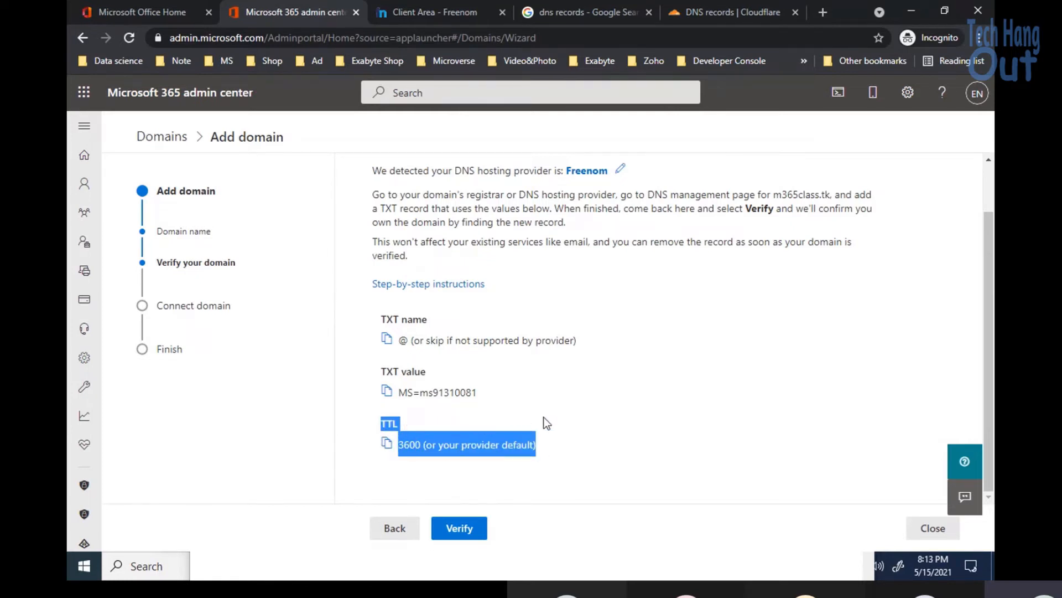
click(412, 418)
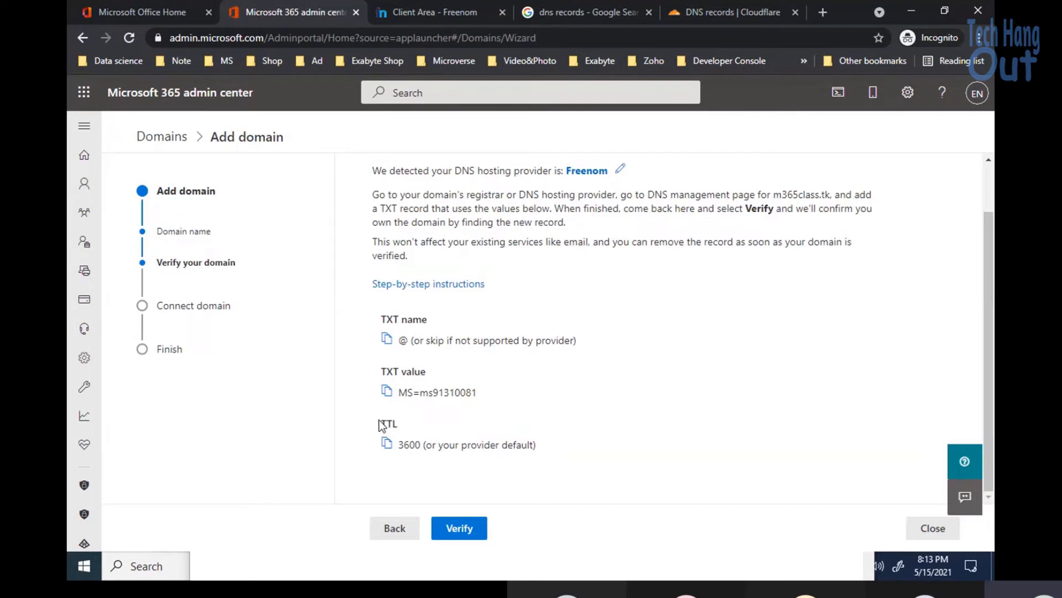
drag(417, 437, 425, 445)
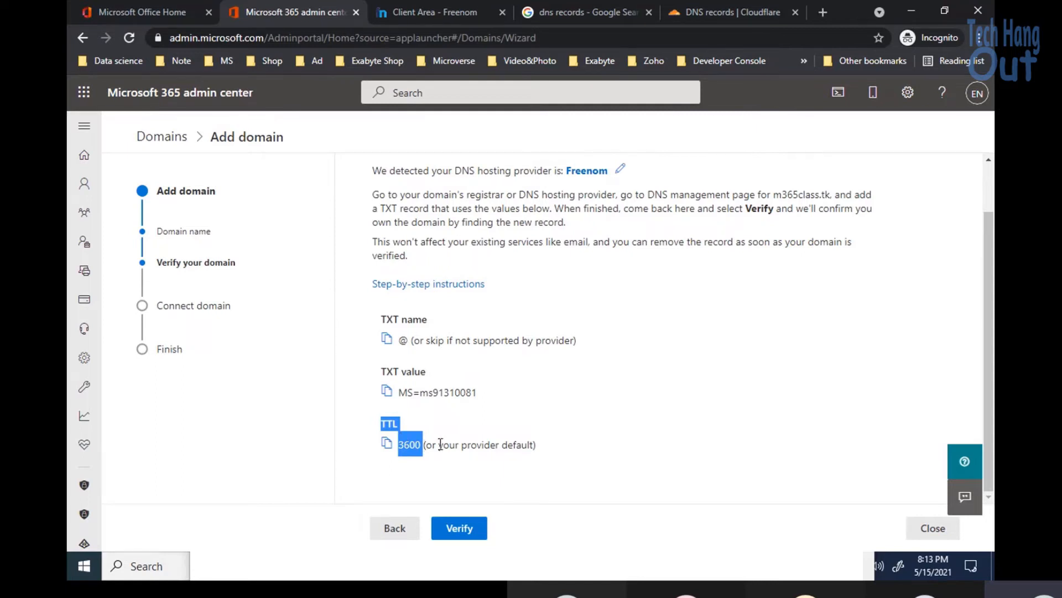
click(550, 455)
drag(549, 455, 399, 435)
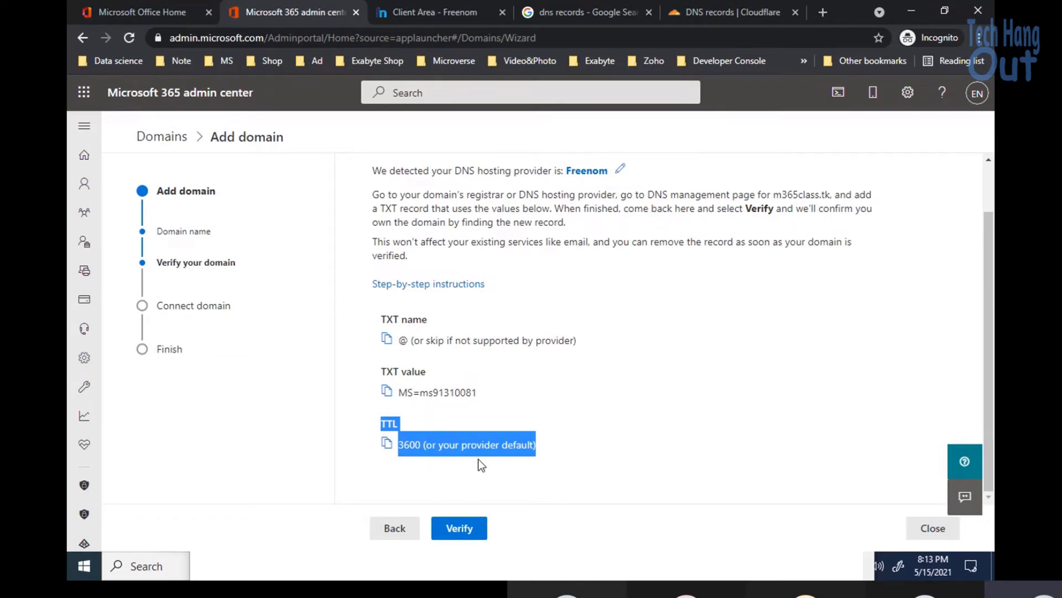
click(546, 448)
drag(545, 448, 377, 434)
click(380, 437)
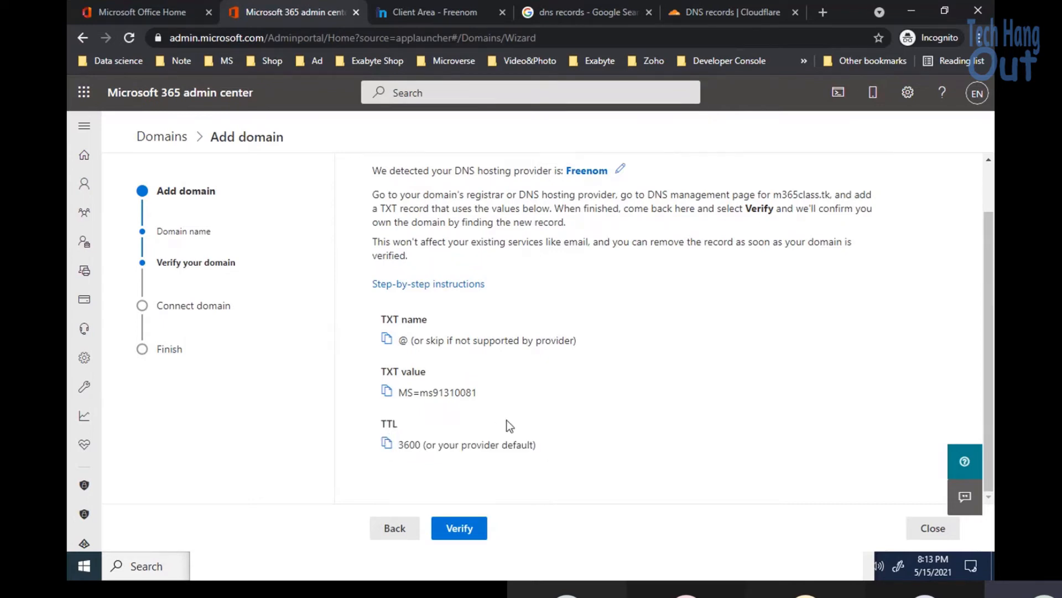
drag(540, 445, 509, 456)
Step: Highlight the TXT value MS=ms91310081 and TXT name @, then switch to Freenom
drag(481, 395, 376, 371)
drag(575, 340, 380, 321)
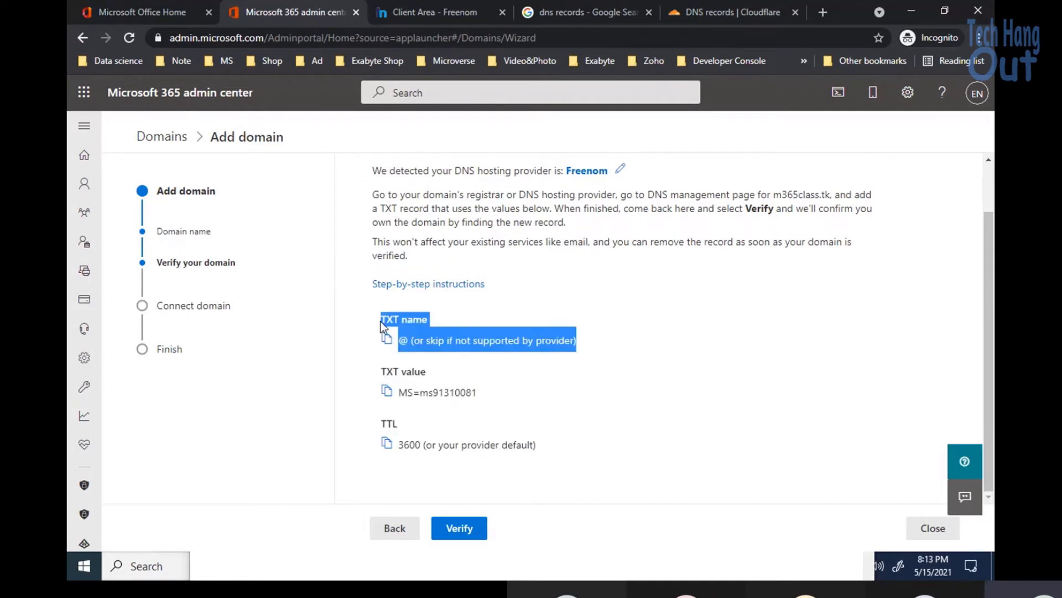
click(455, 321)
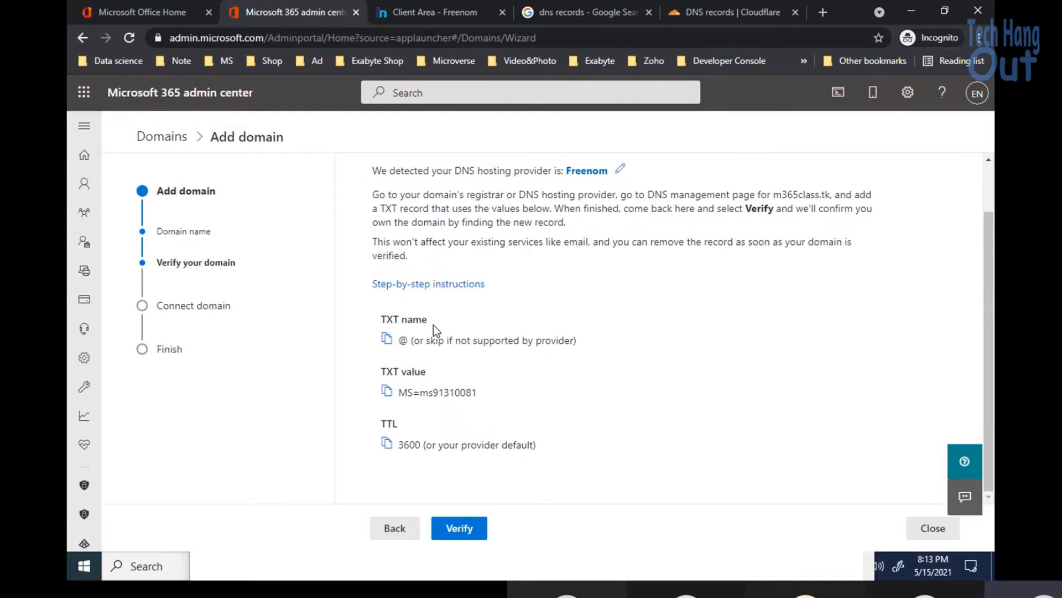
drag(439, 317, 424, 301)
click(562, 376)
triple_click(440, 390)
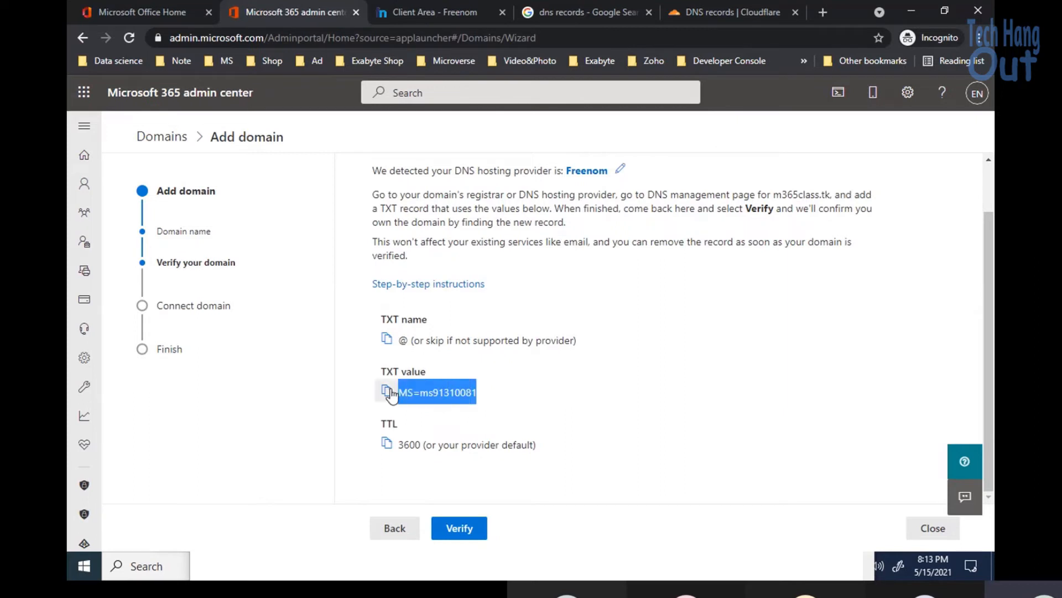
click(476, 347)
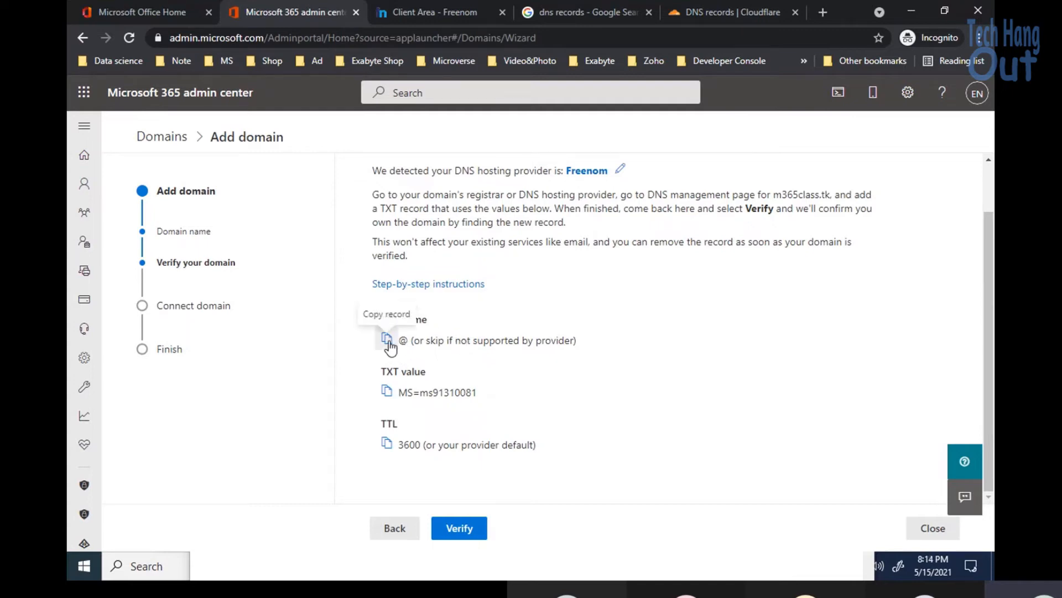
click(453, 12)
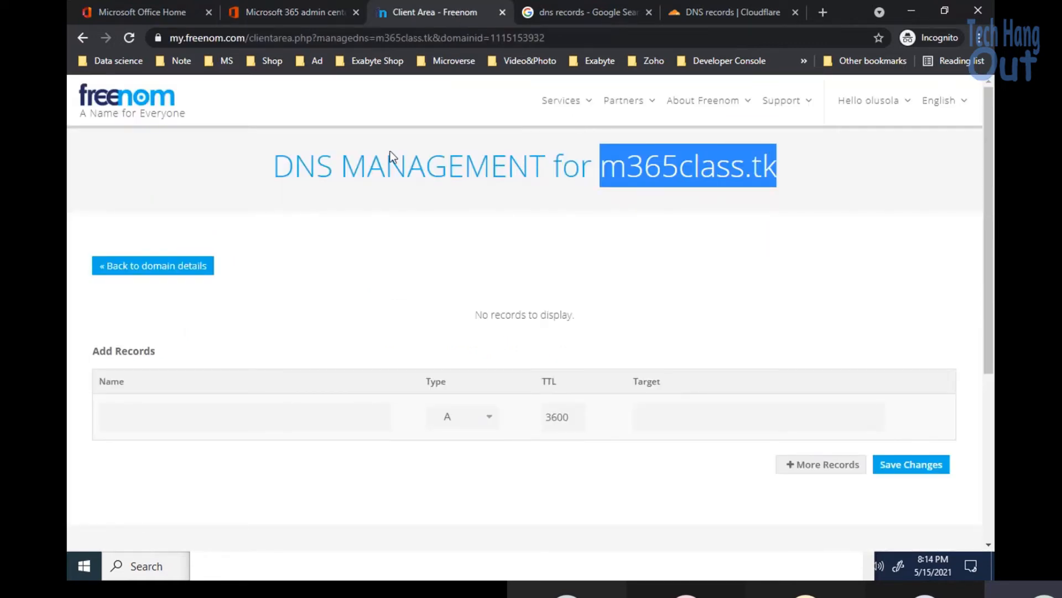
Step: Navigate Freenom's My Domains to the DNS management page for m365class.tk
click(126, 100)
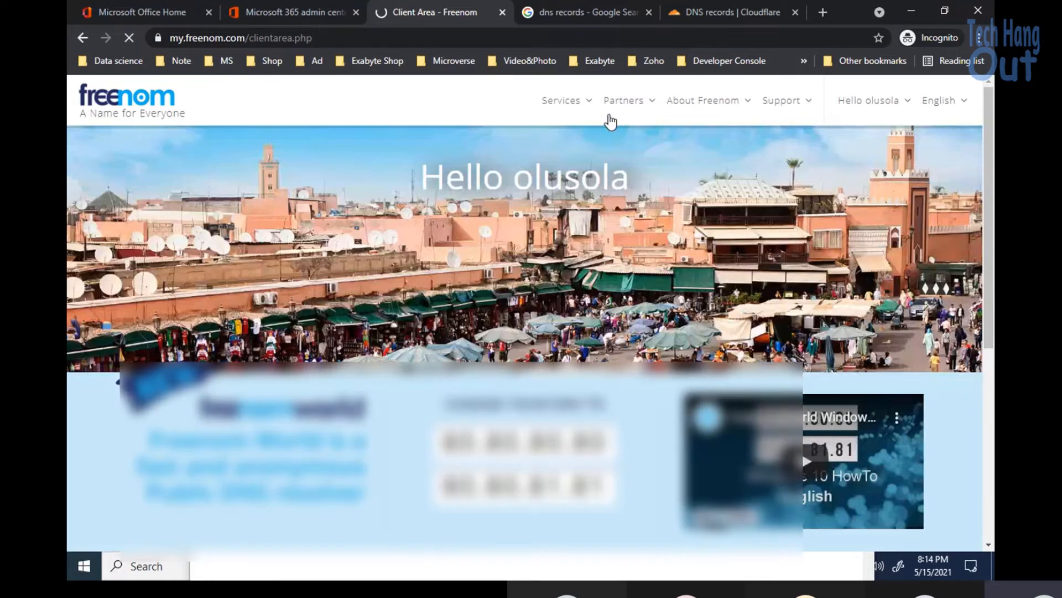
mouse_move(591, 109)
click(581, 170)
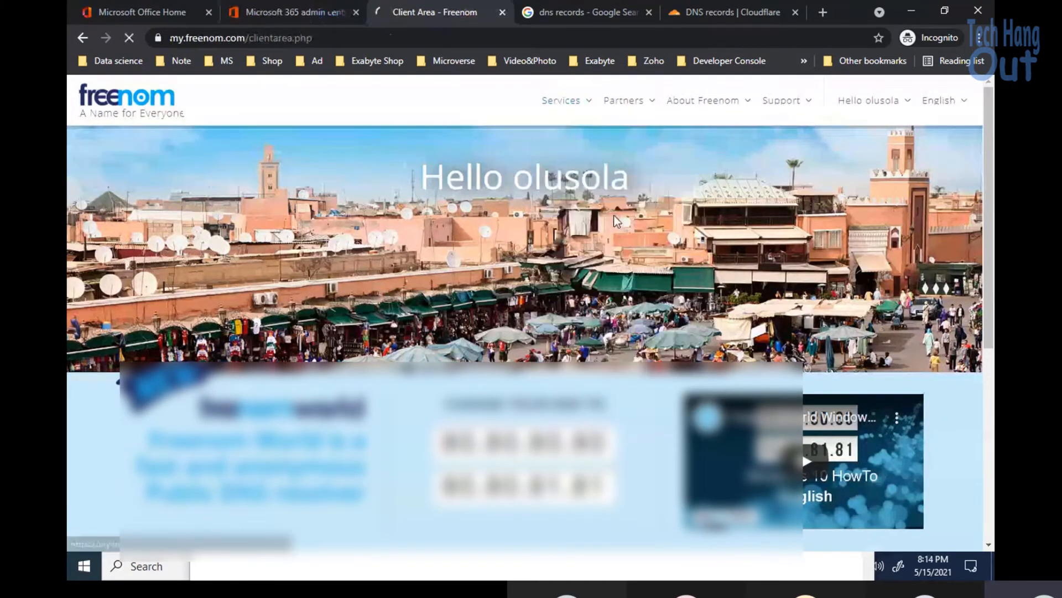
click(783, 357)
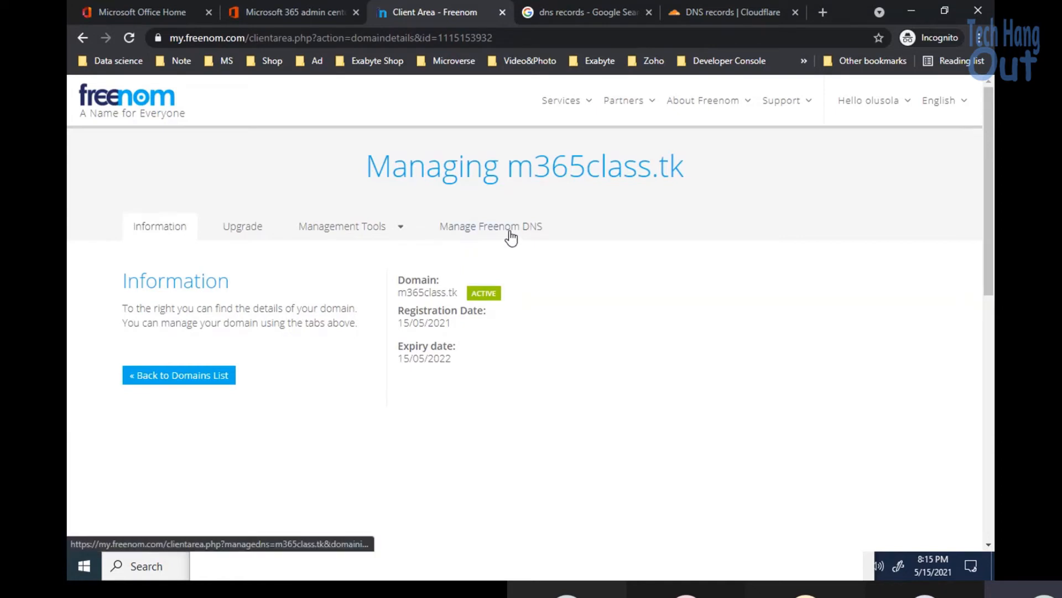
click(481, 229)
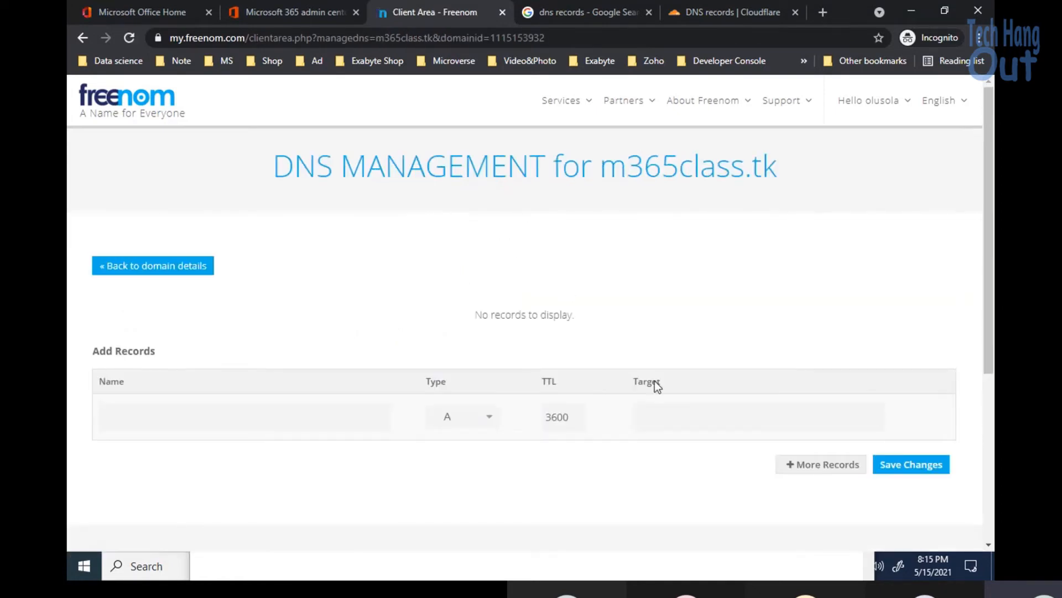
scroll(481, 370, down, 3)
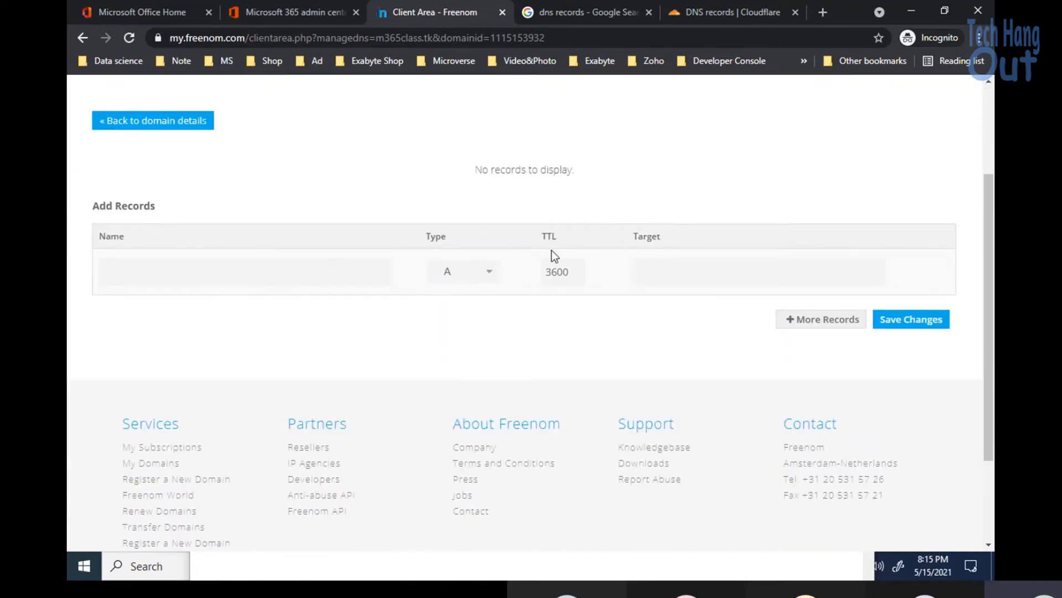
Step: Start a new TXT record named @, deleting a wrongly pasted m365class.tk target
click(488, 273)
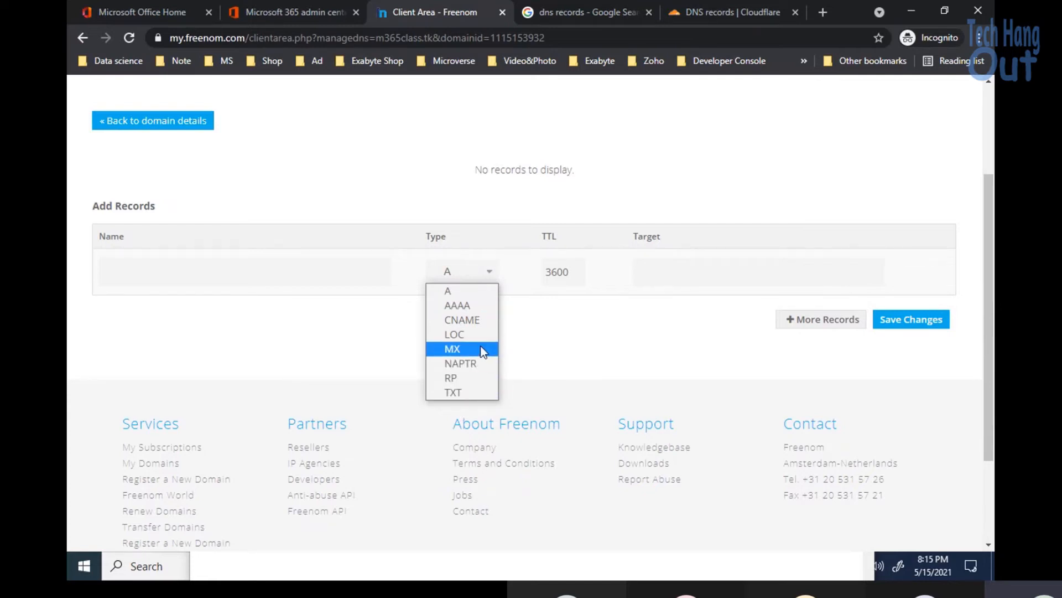
click(459, 393)
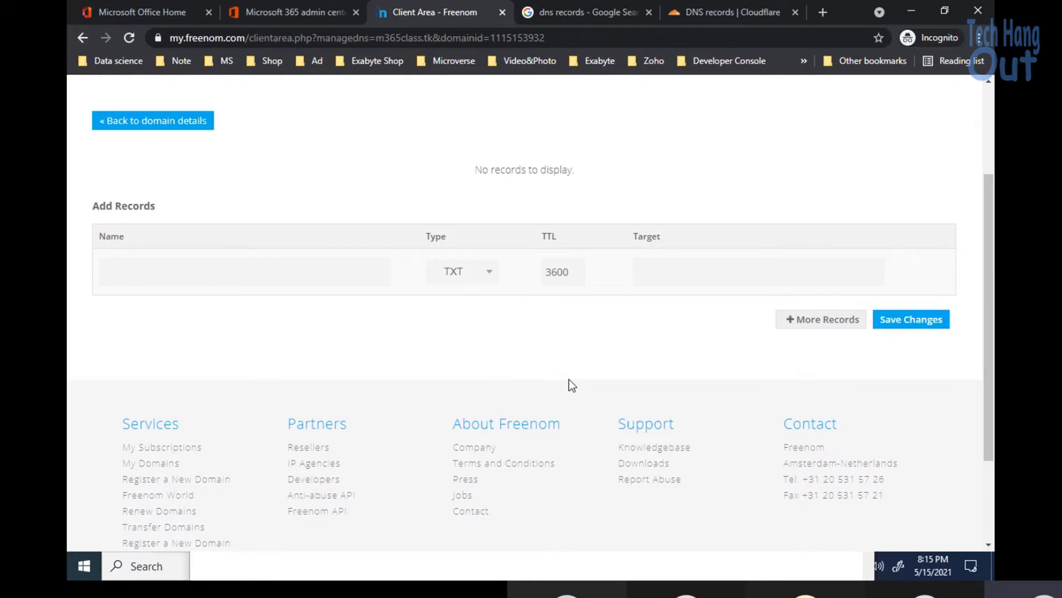
click(145, 260)
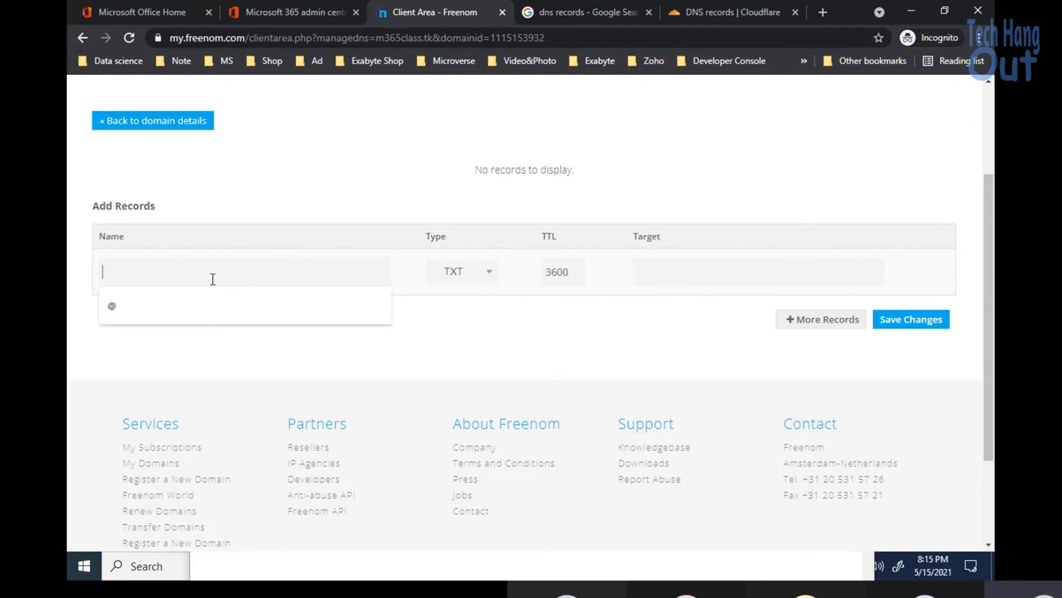
click(151, 308)
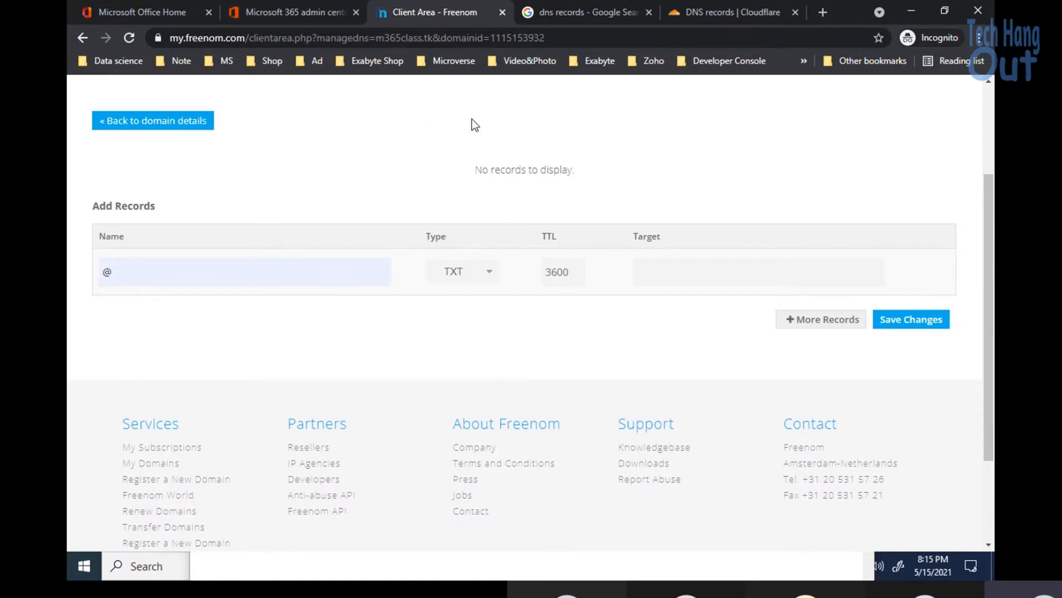
click(658, 268)
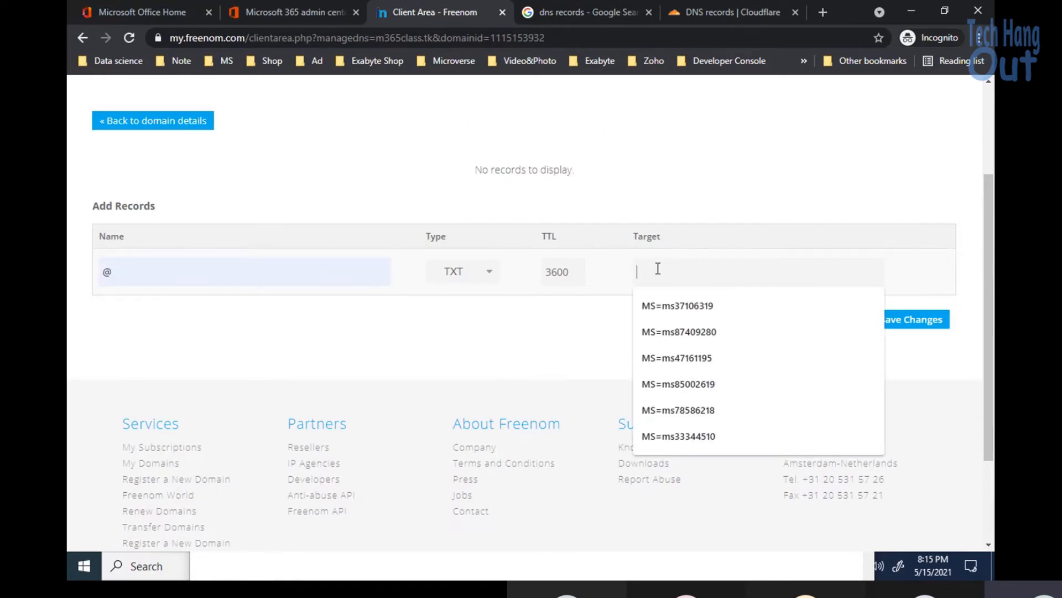
text(m365class.tk)
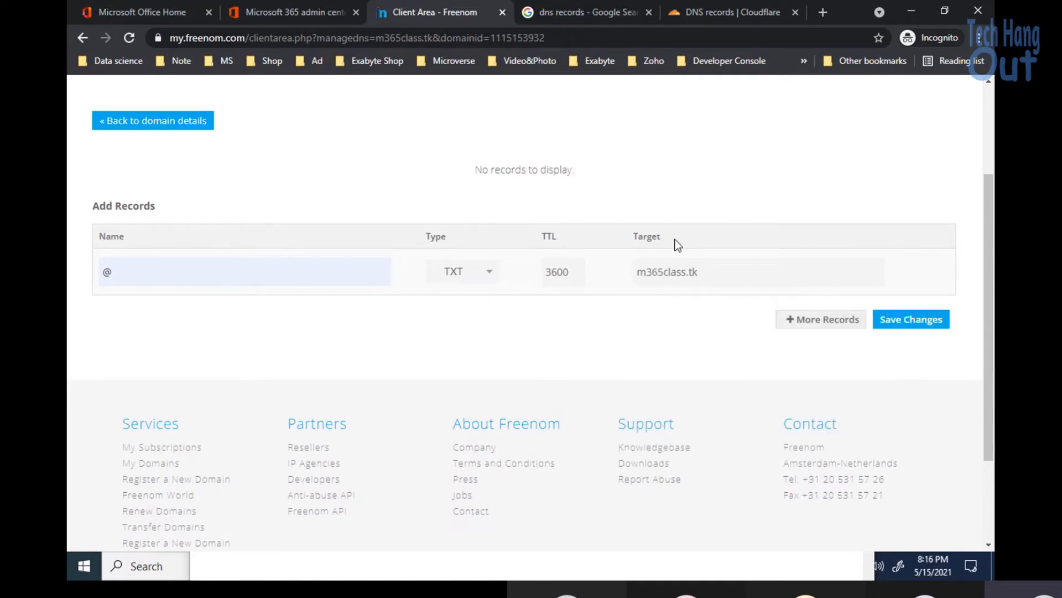
drag(707, 272, 592, 271)
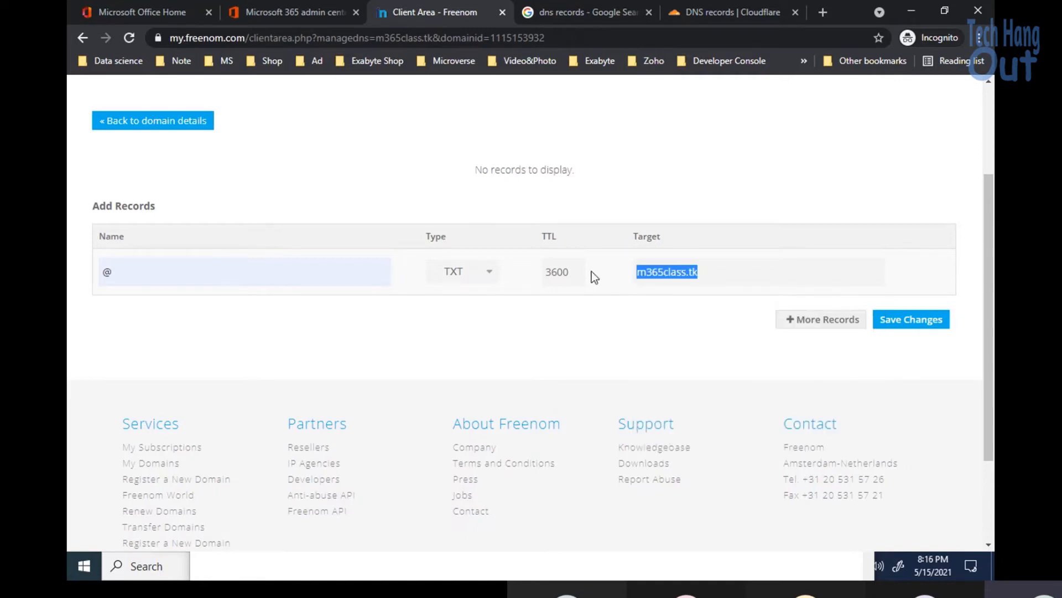
key(BackSpace)
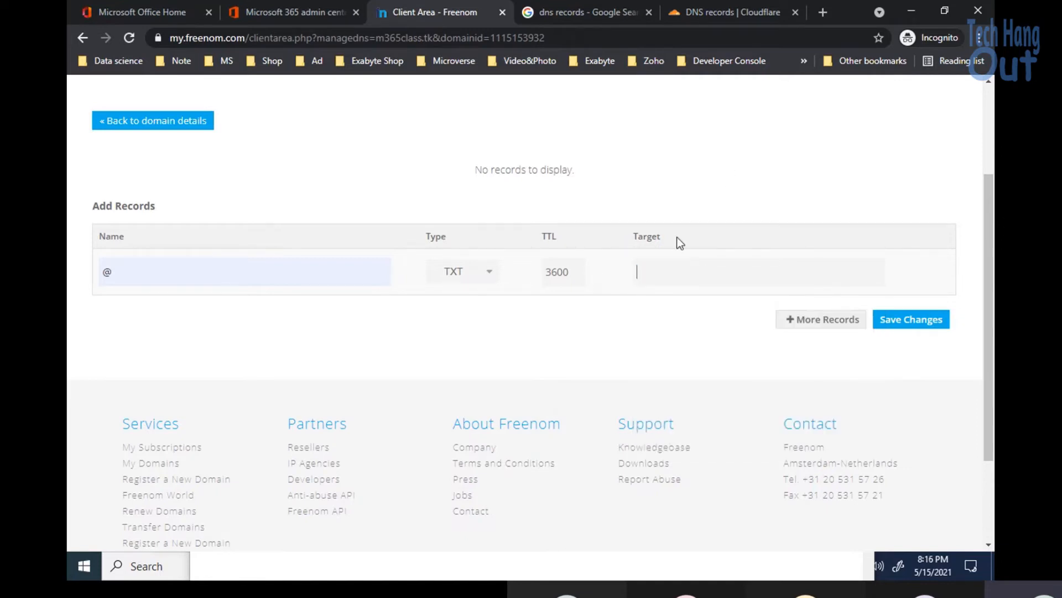
Step: Copy MS=ms91310081 from Microsoft 365, paste it as the record target, and save
click(292, 12)
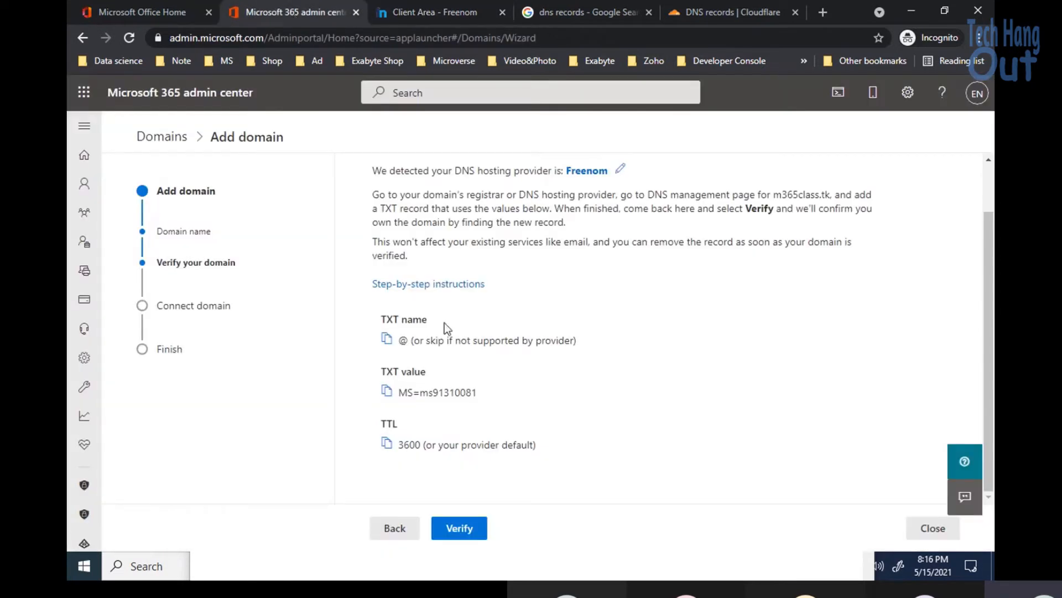
click(387, 391)
click(435, 12)
click(699, 274)
key(ctrl+v)
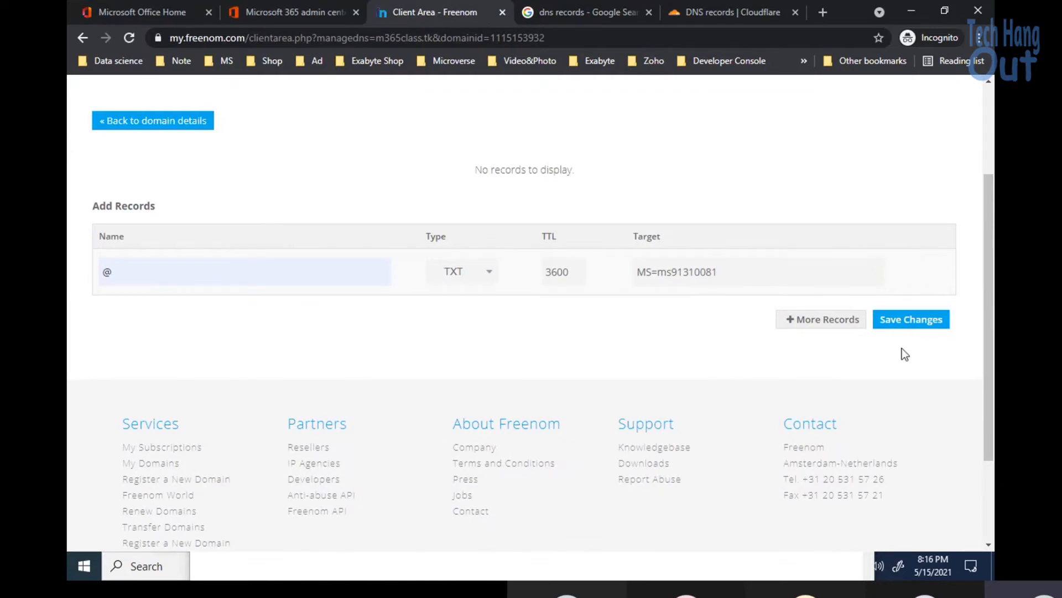
click(896, 321)
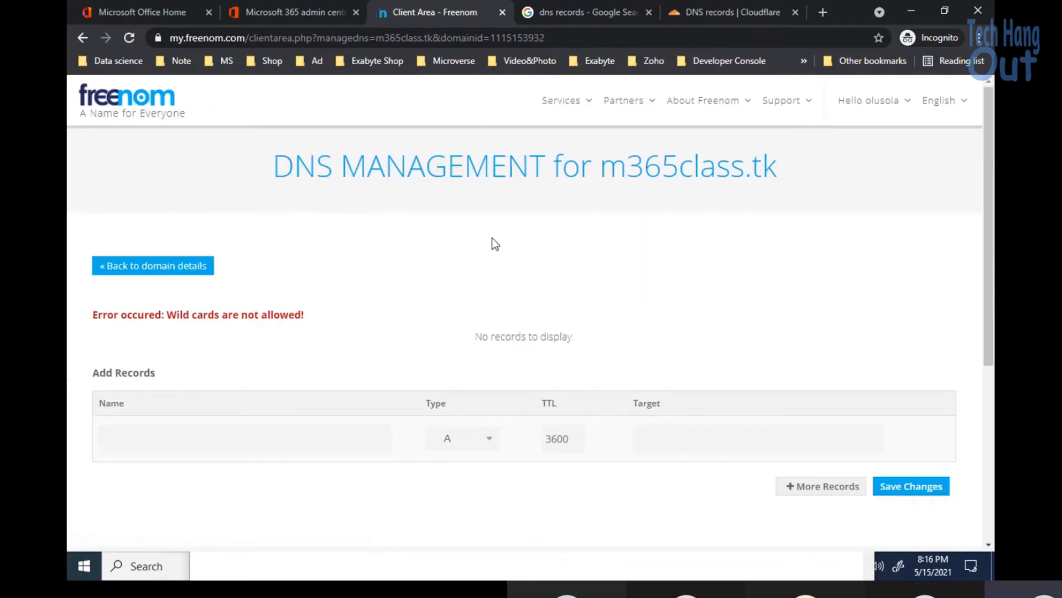
Step: After the wildcard error, save a TXT record with no name and target MS=ms91310081
drag(320, 315, 67, 310)
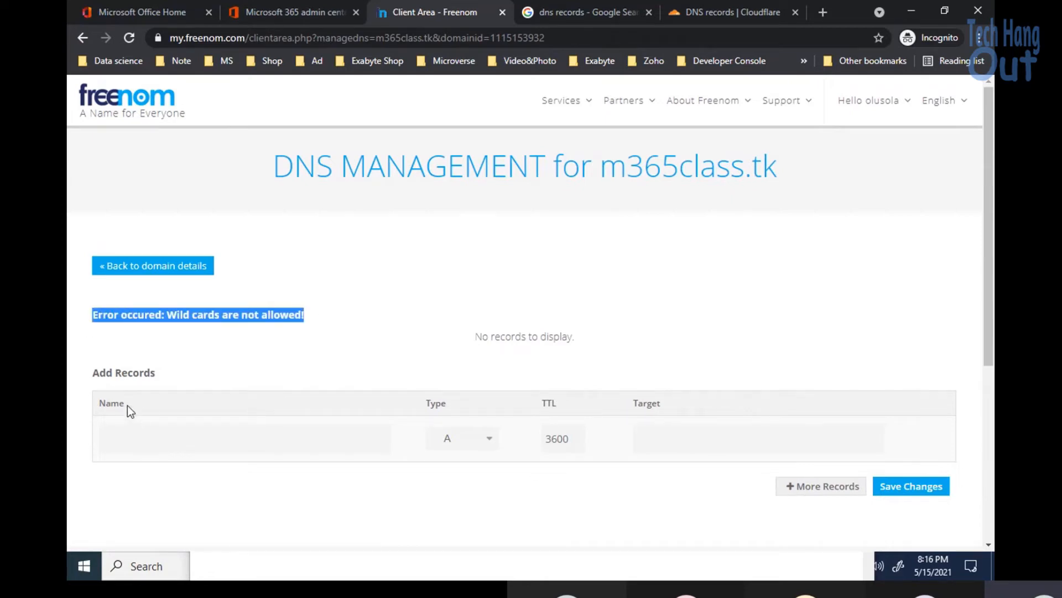
click(490, 441)
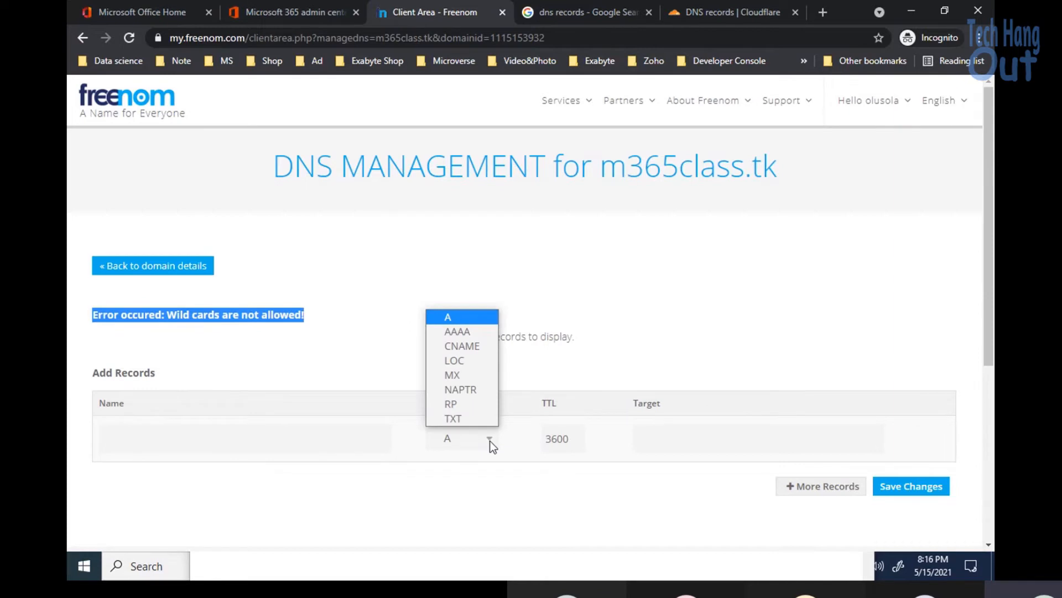
click(435, 419)
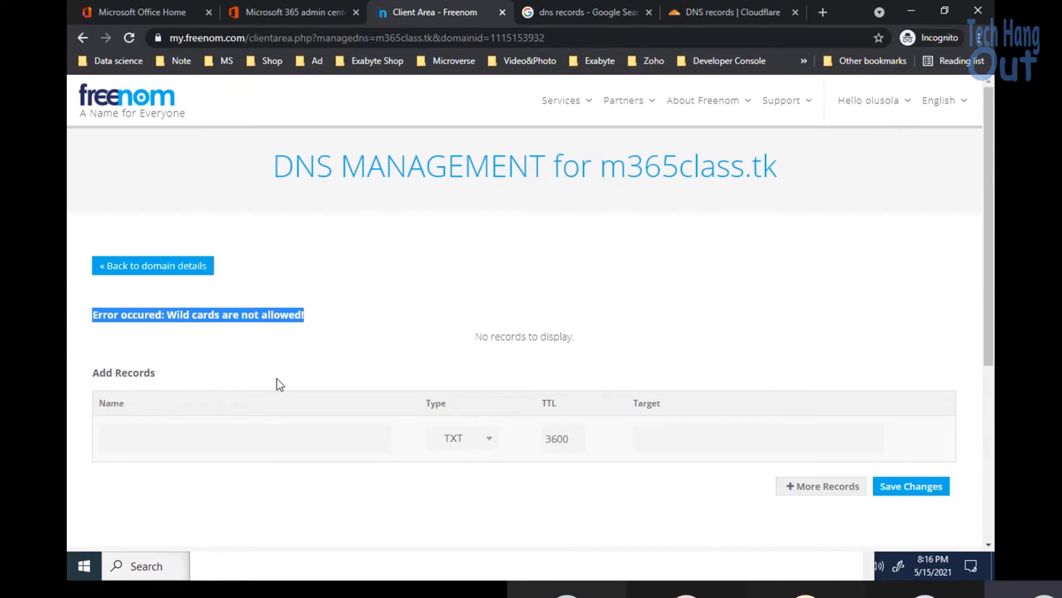
click(712, 439)
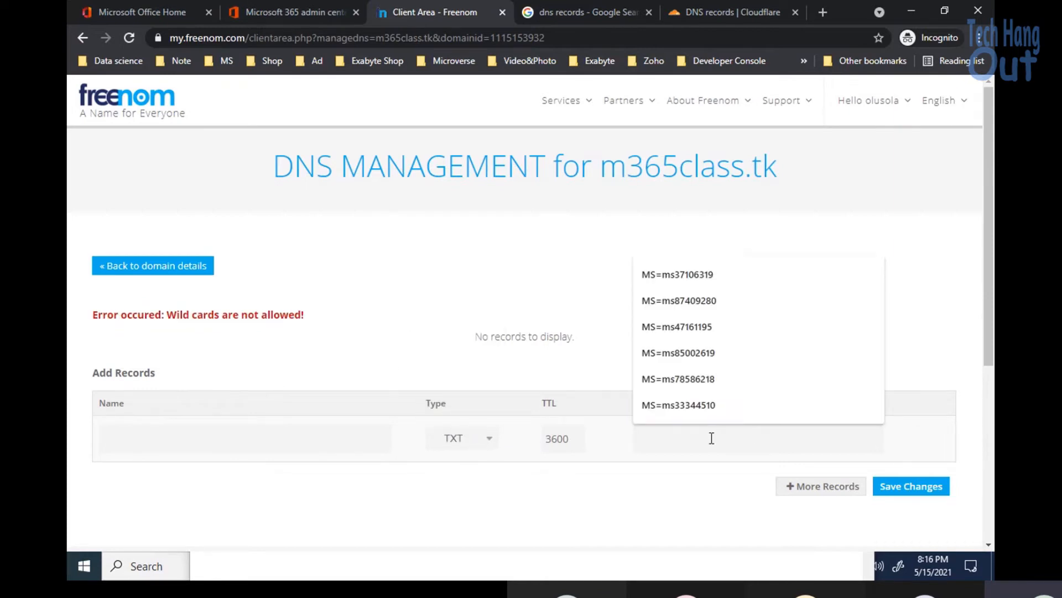
click(728, 372)
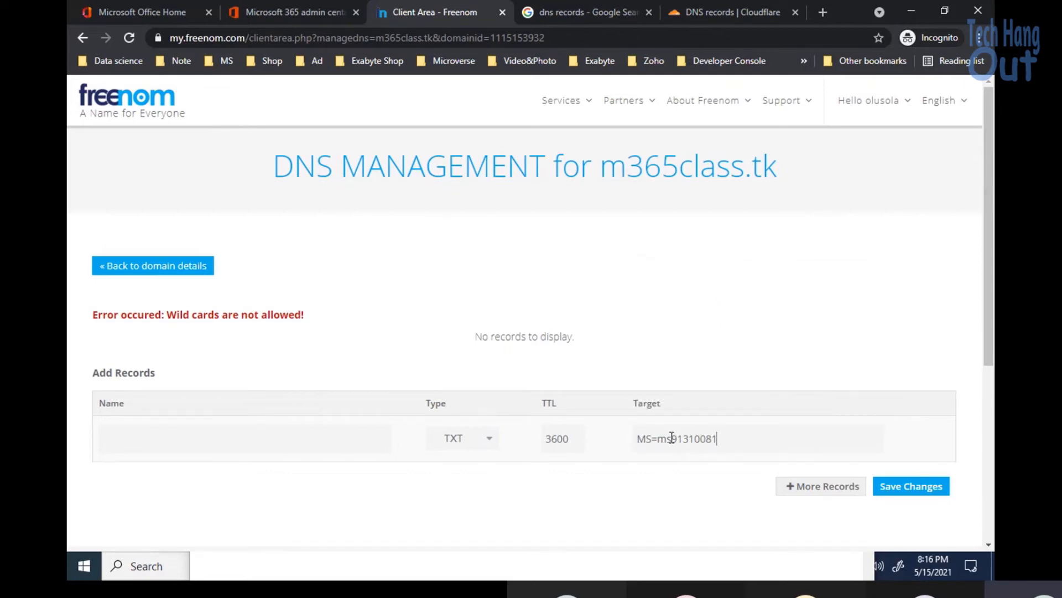
click(911, 487)
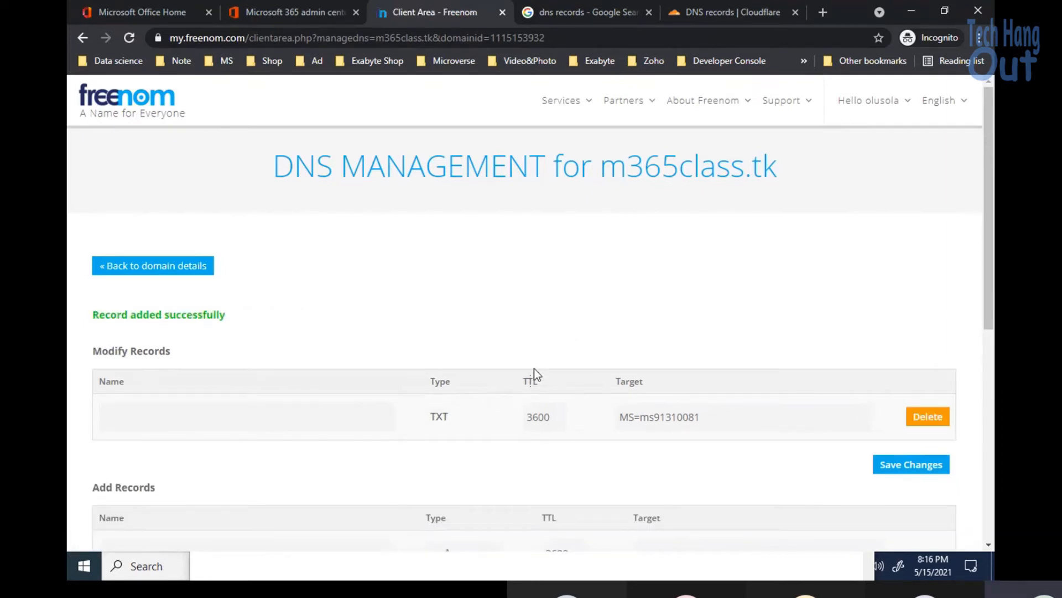
Step: Confirm the new TXT record row has an empty name, then return to Microsoft 365
drag(83, 411, 343, 431)
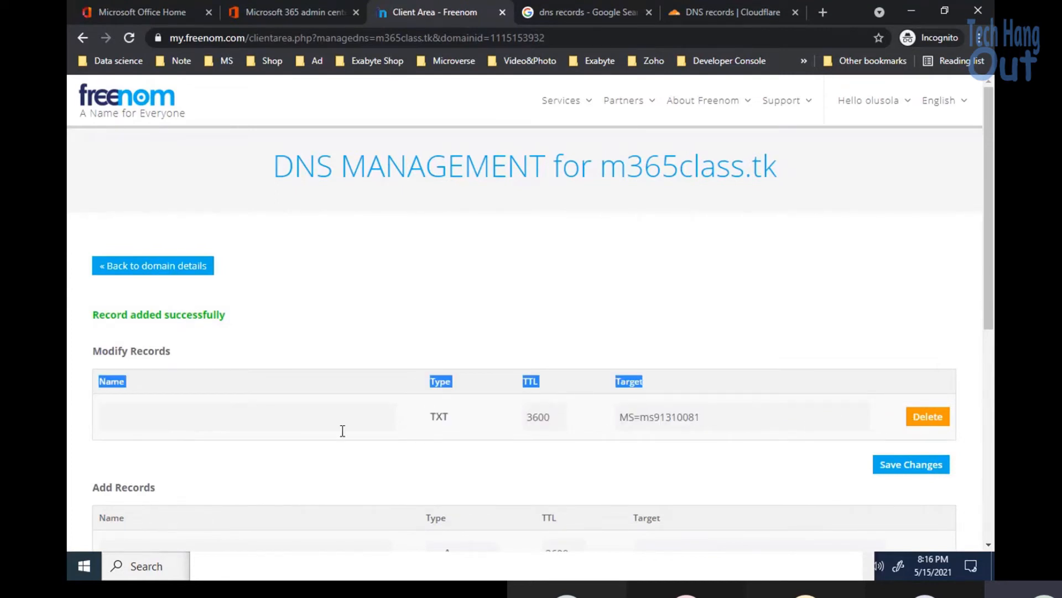
click(427, 319)
click(242, 411)
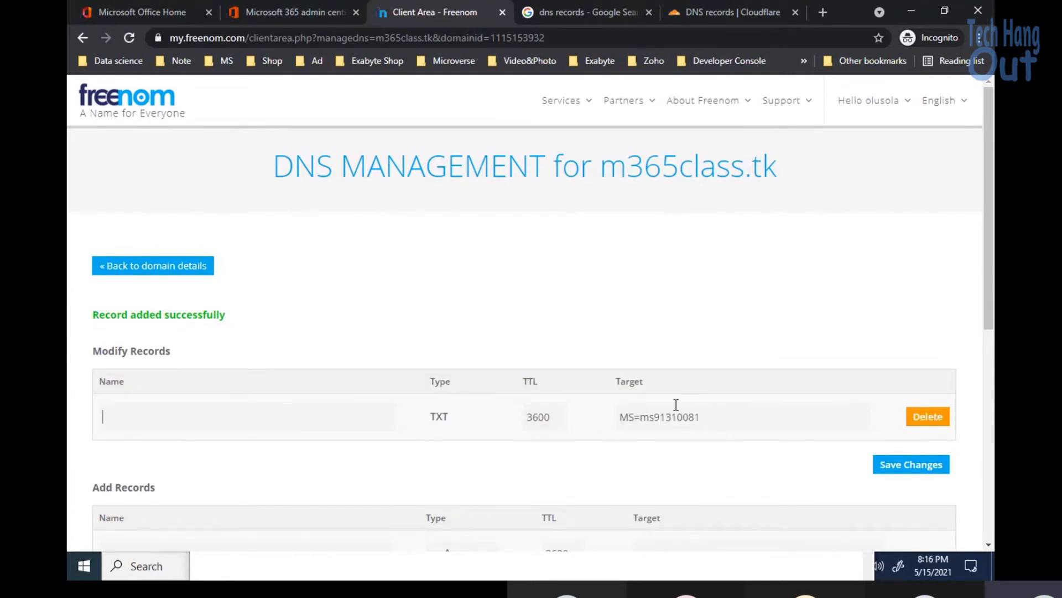
click(287, 2)
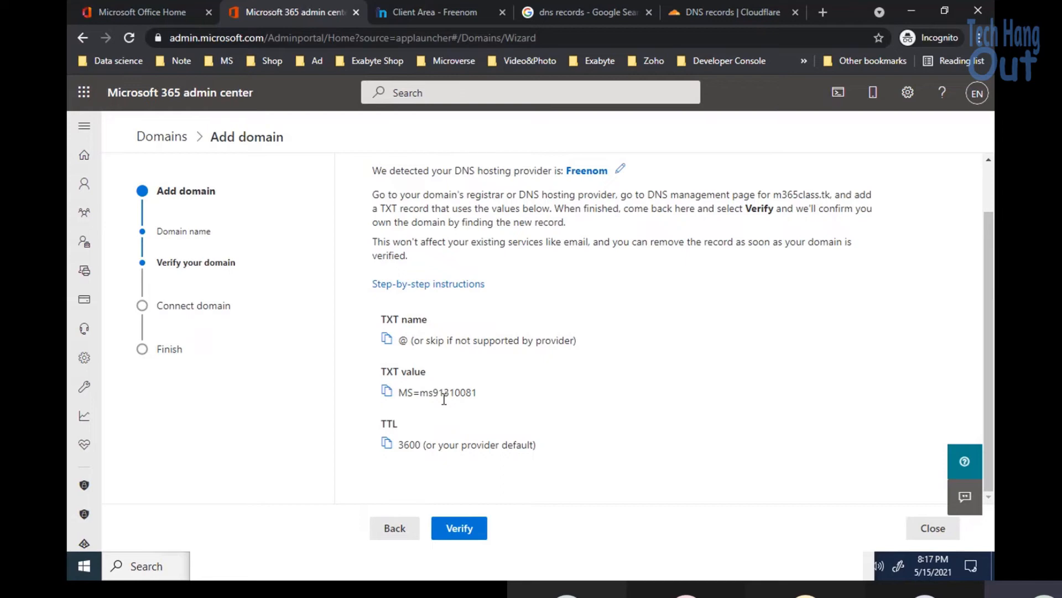
Step: Search 'dns propagation' and open the Namecheap and DNS Checker results in new tabs
click(557, 12)
click(543, 32)
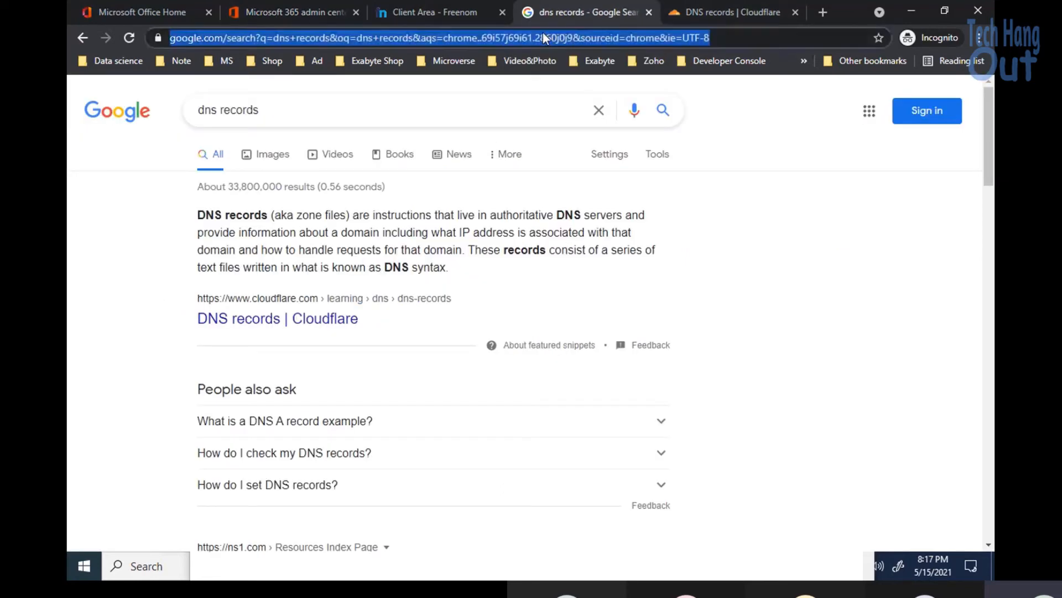
text(dns )
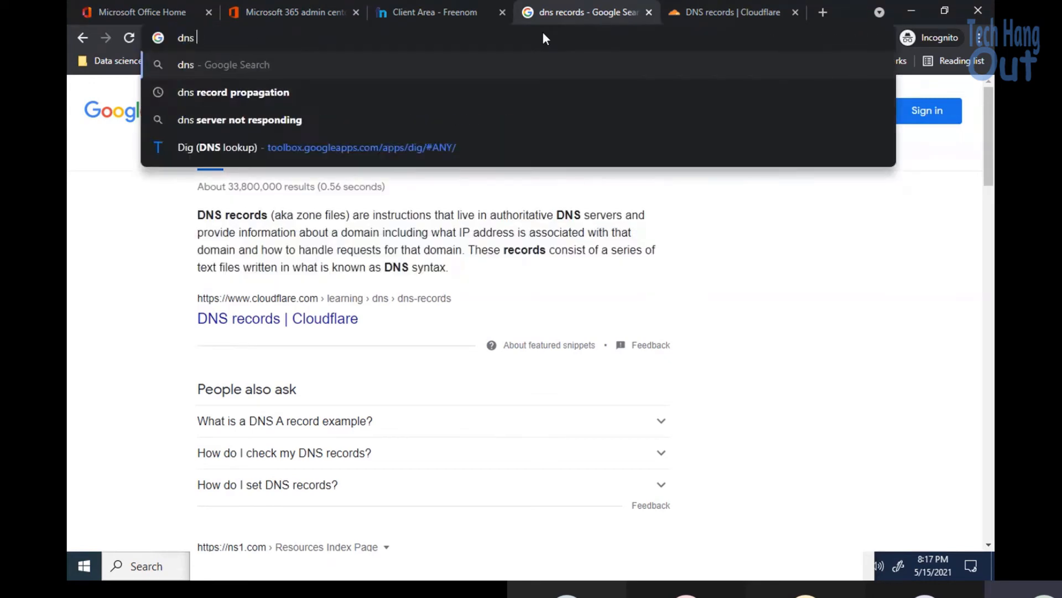
text(propagation)
key(Return)
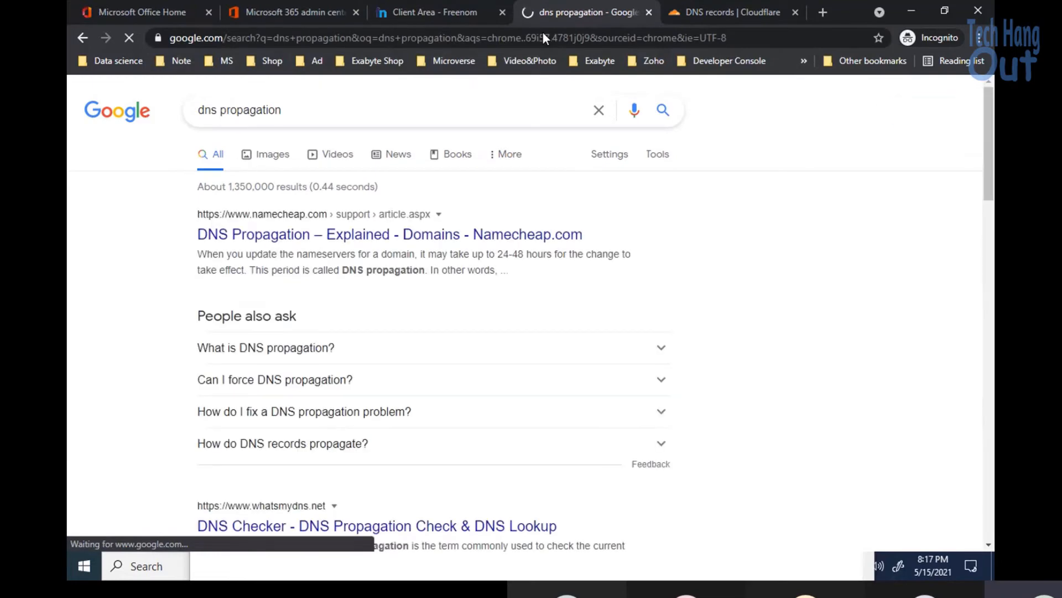
right_click(370, 236)
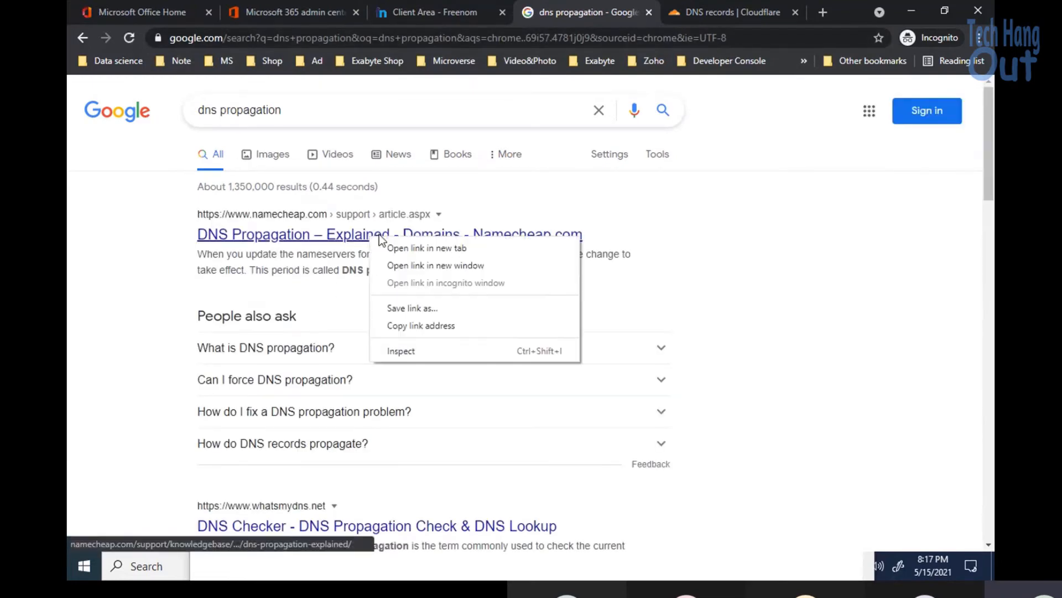
click(426, 248)
scroll(437, 360, down, 3)
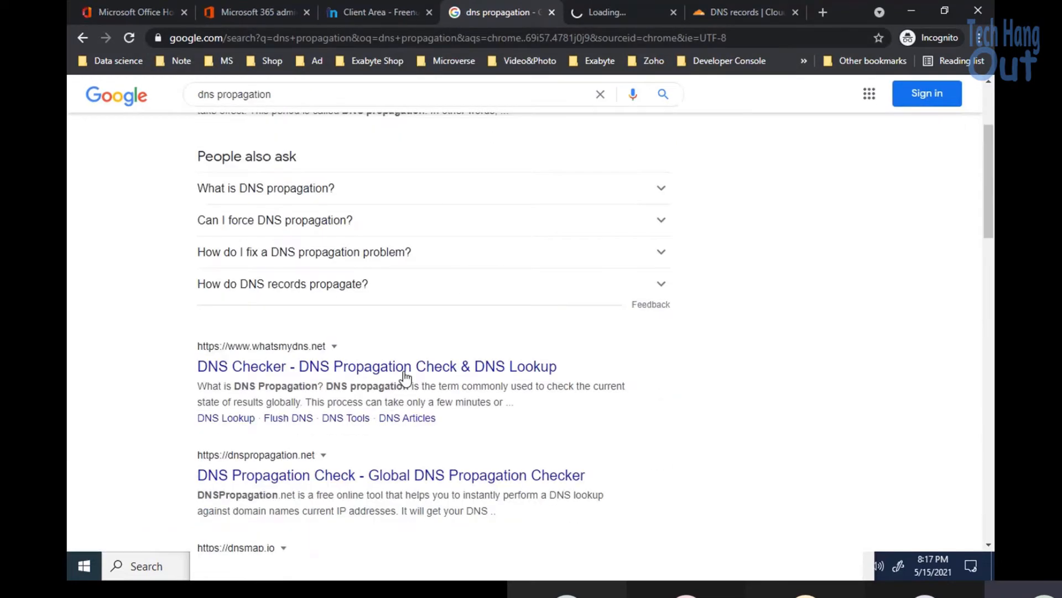
scroll(406, 378, down, 1)
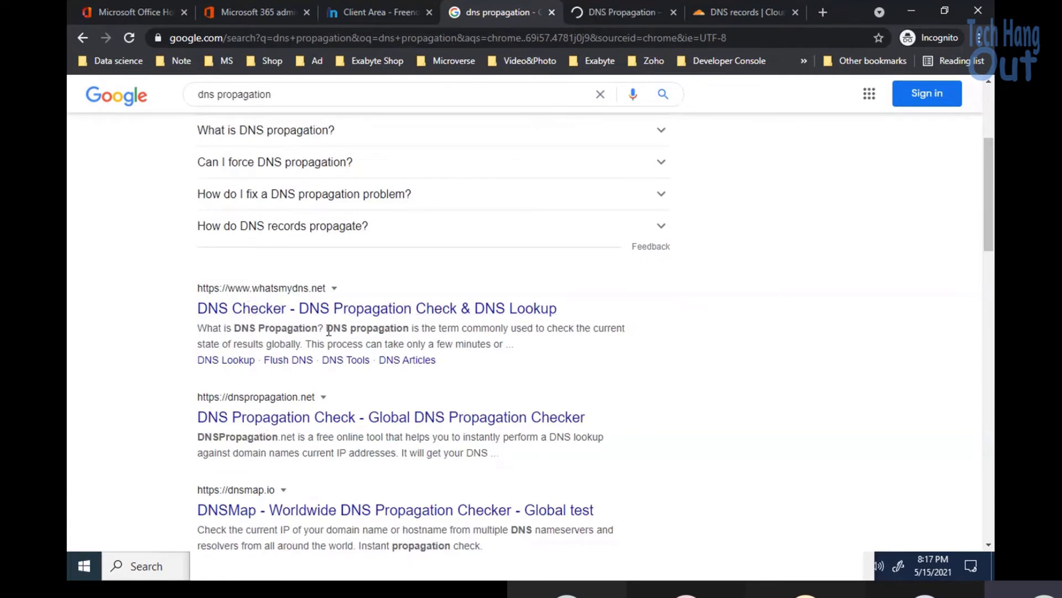
right_click(379, 309)
click(421, 320)
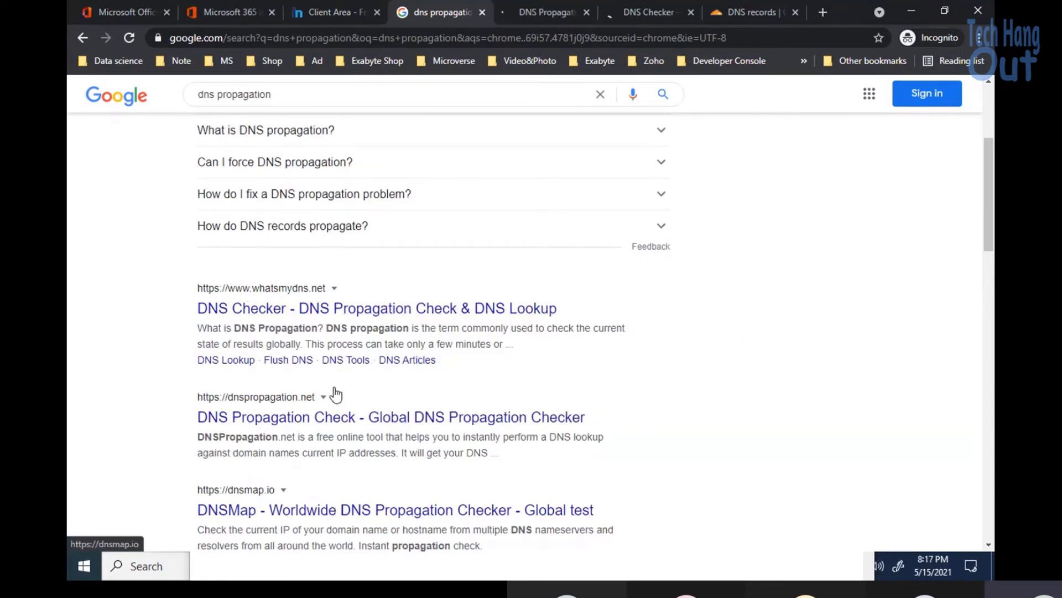
scroll(362, 387, down, 3)
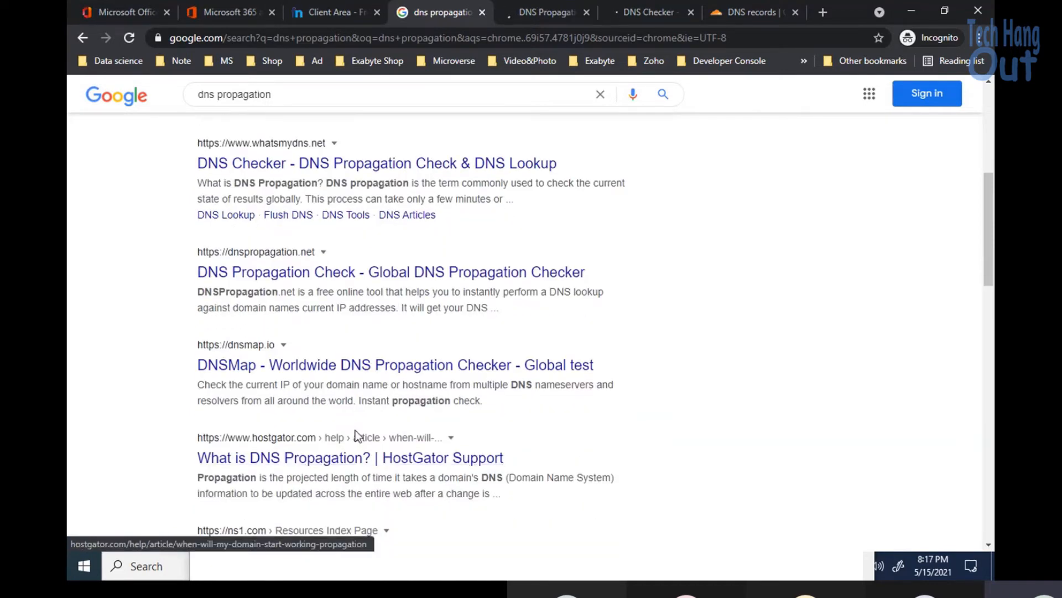
scroll(359, 435, down, 2)
Step: Read Namecheap's DNS propagation article, marking the 24-48 hours propagation time
click(536, 8)
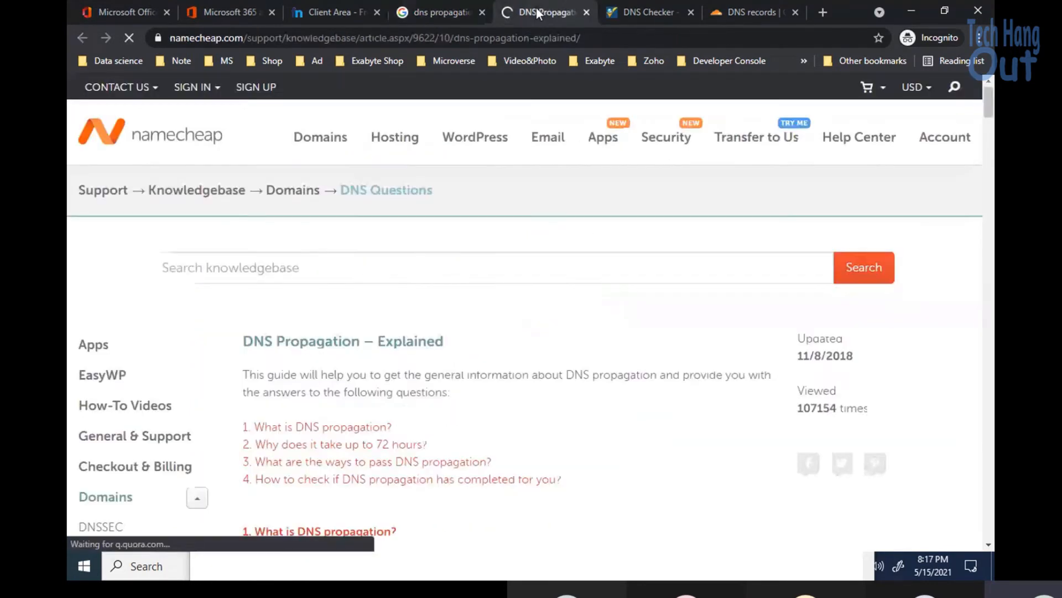
scroll(354, 282, down, 3)
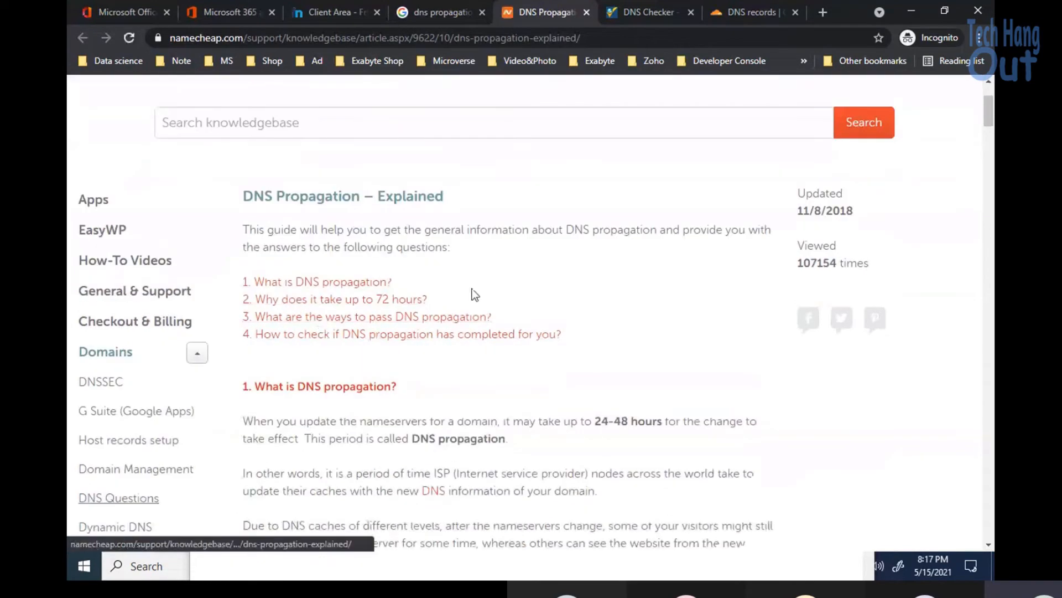
scroll(489, 318, down, 1)
scroll(489, 318, down, 1)
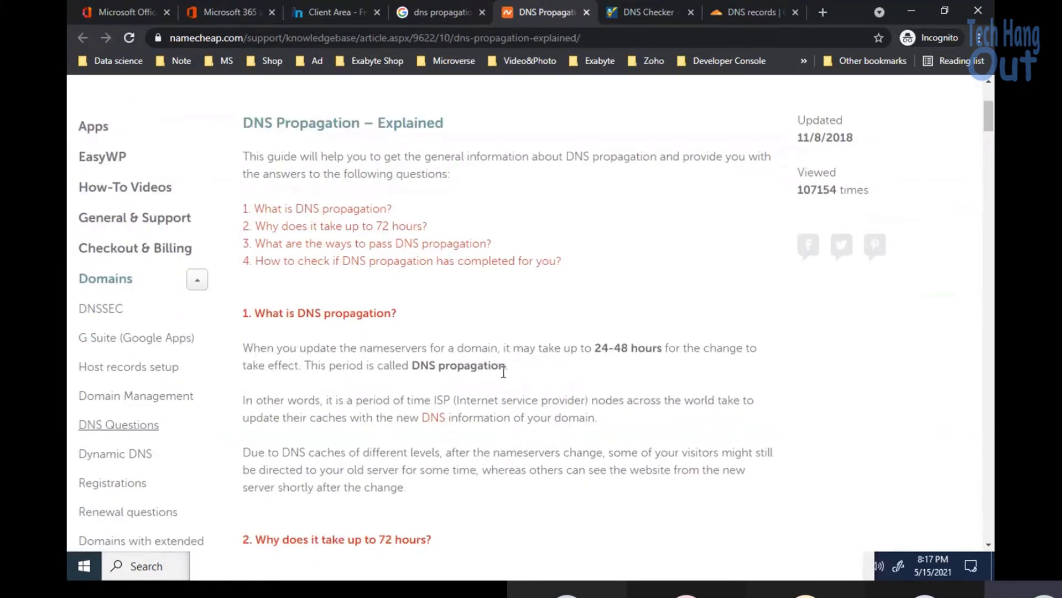
scroll(502, 371, down, 3)
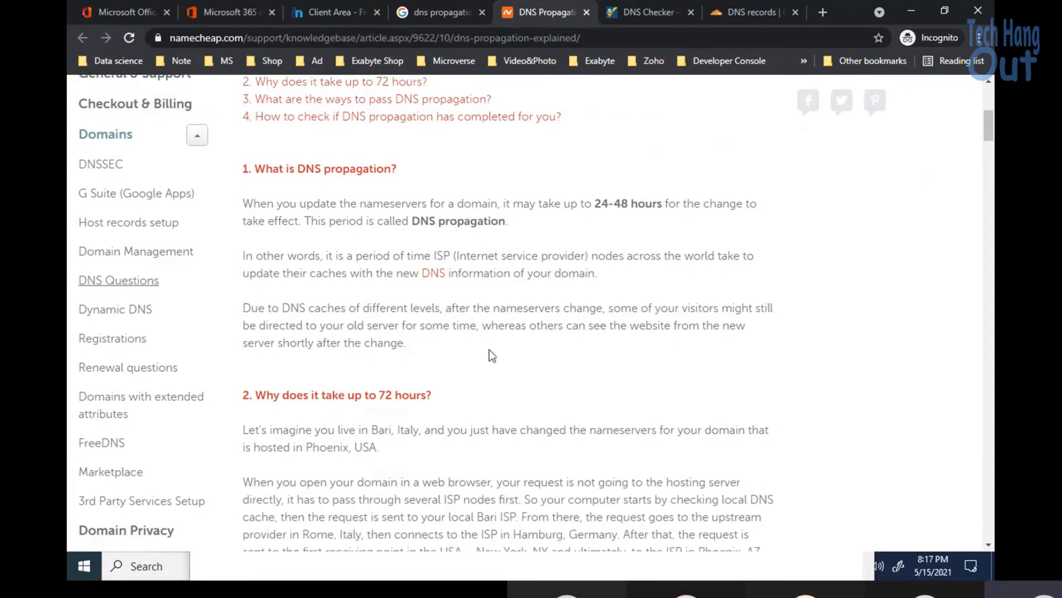
scroll(421, 315, up, 3)
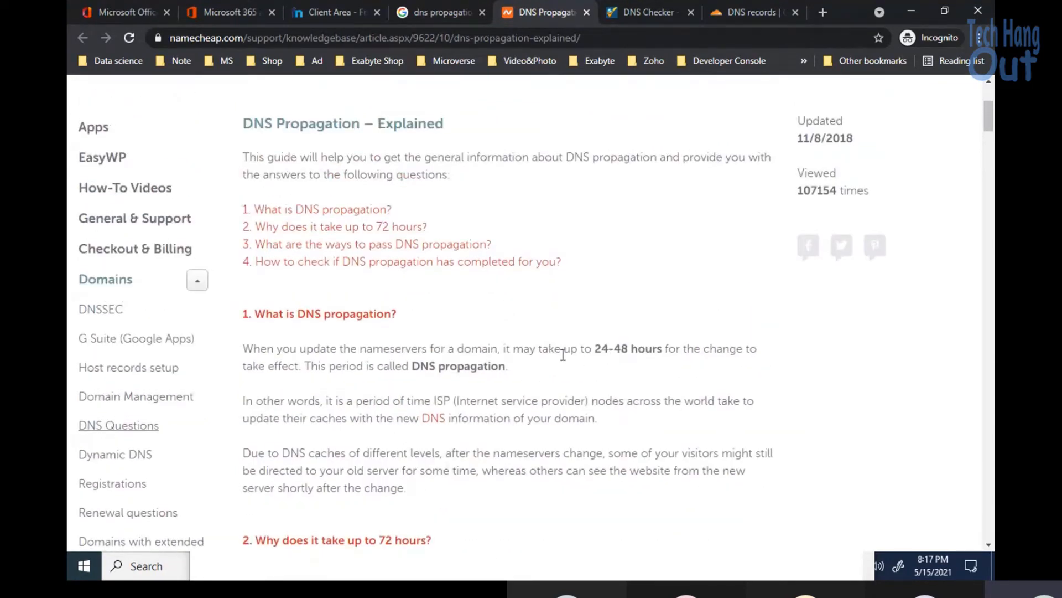
drag(594, 348, 664, 353)
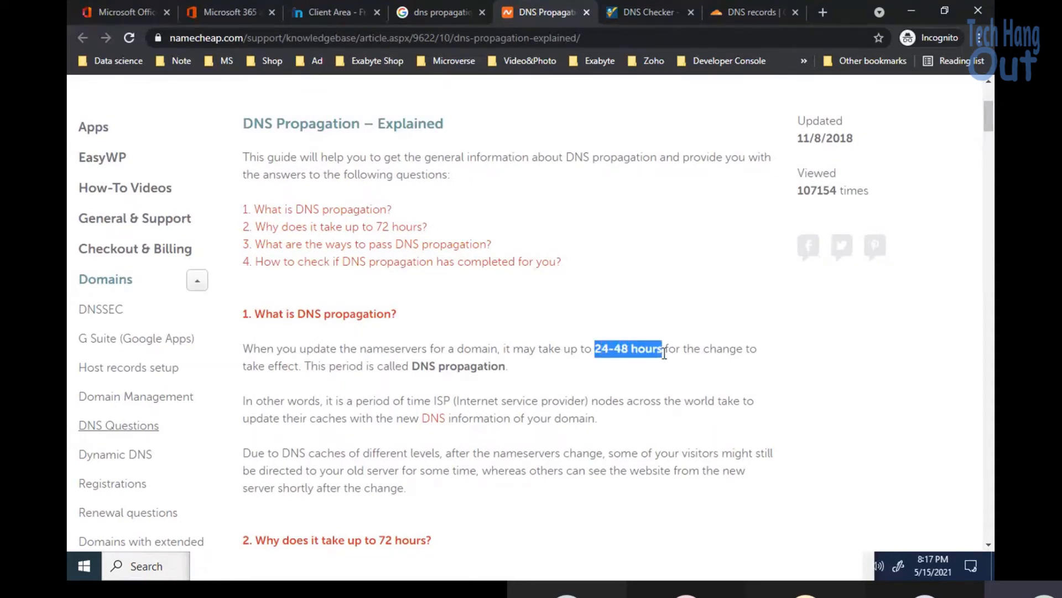
click(666, 354)
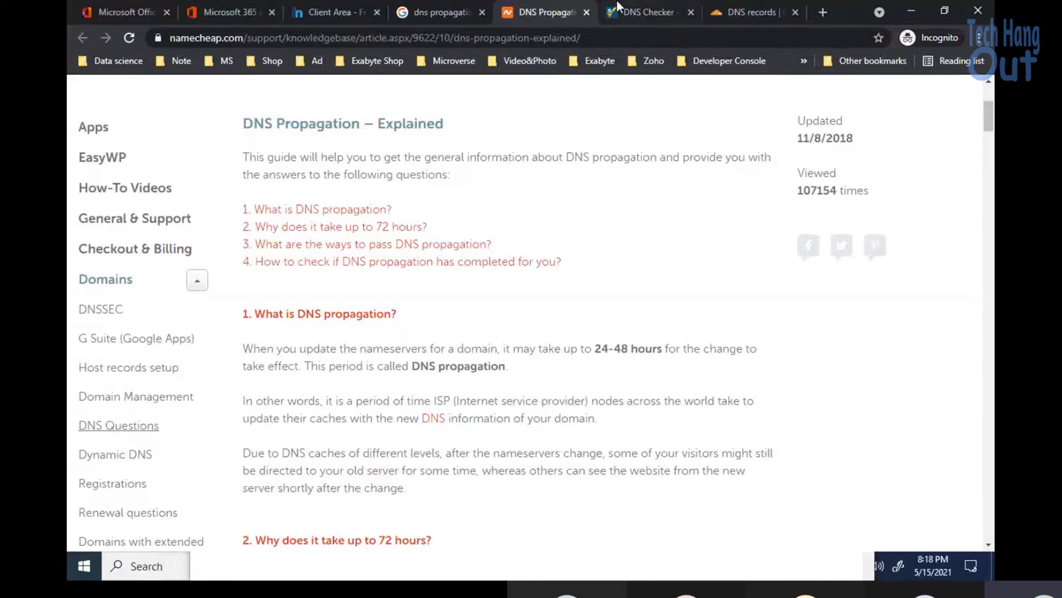
click(636, 6)
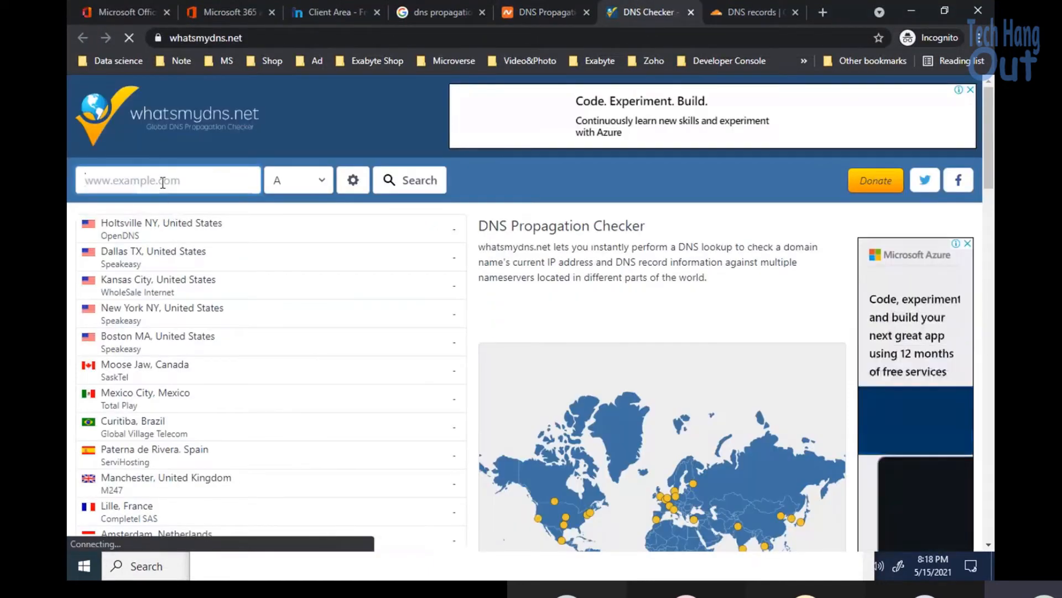
Step: Enter m365classs.tk as the lookup domain, checking the name against Freenom's DNS page
click(188, 186)
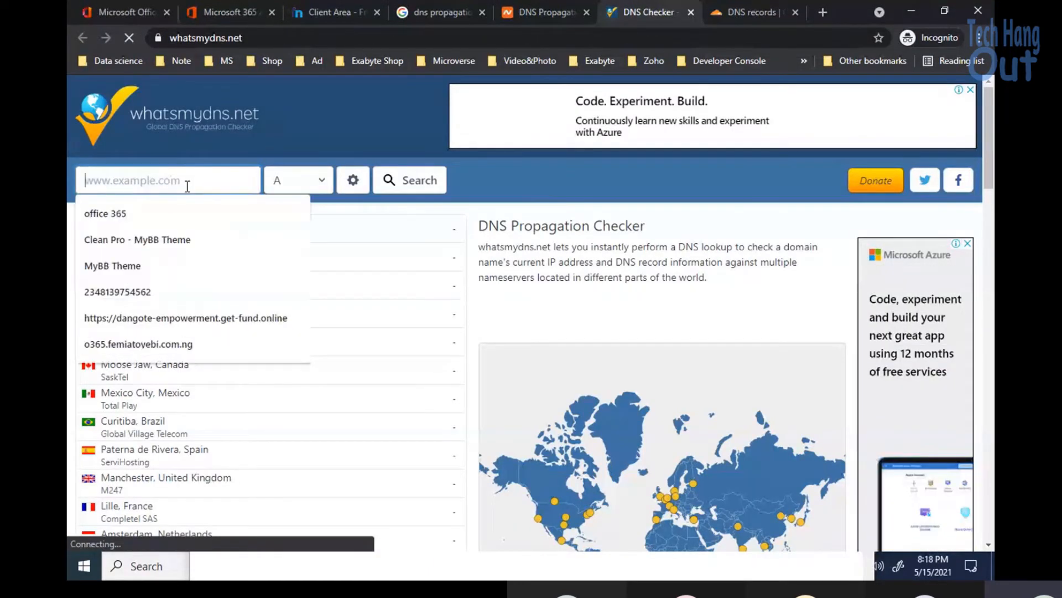
text(m3)
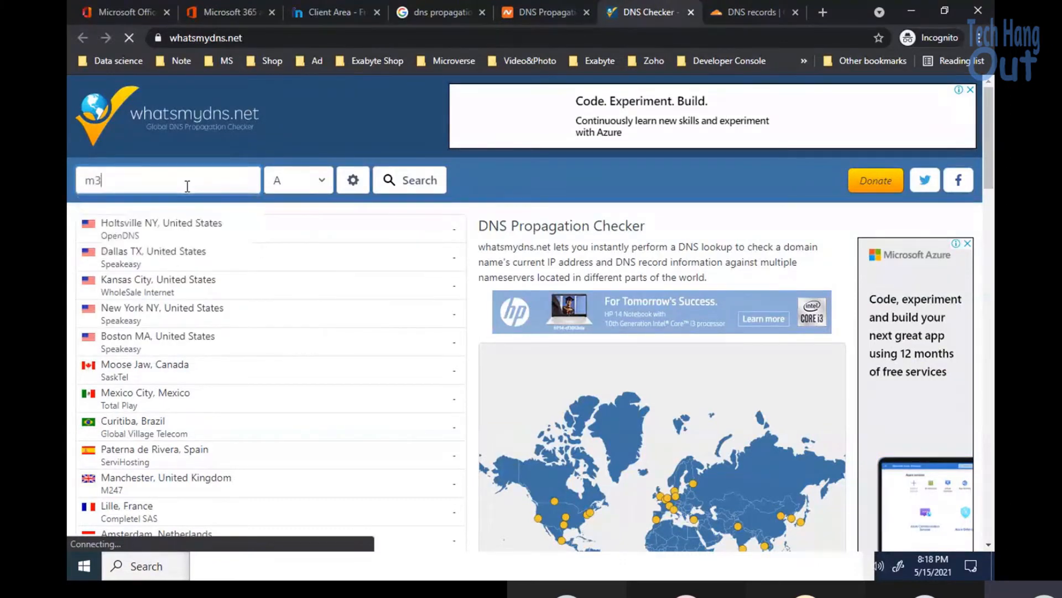
text(65classs.)
click(322, 6)
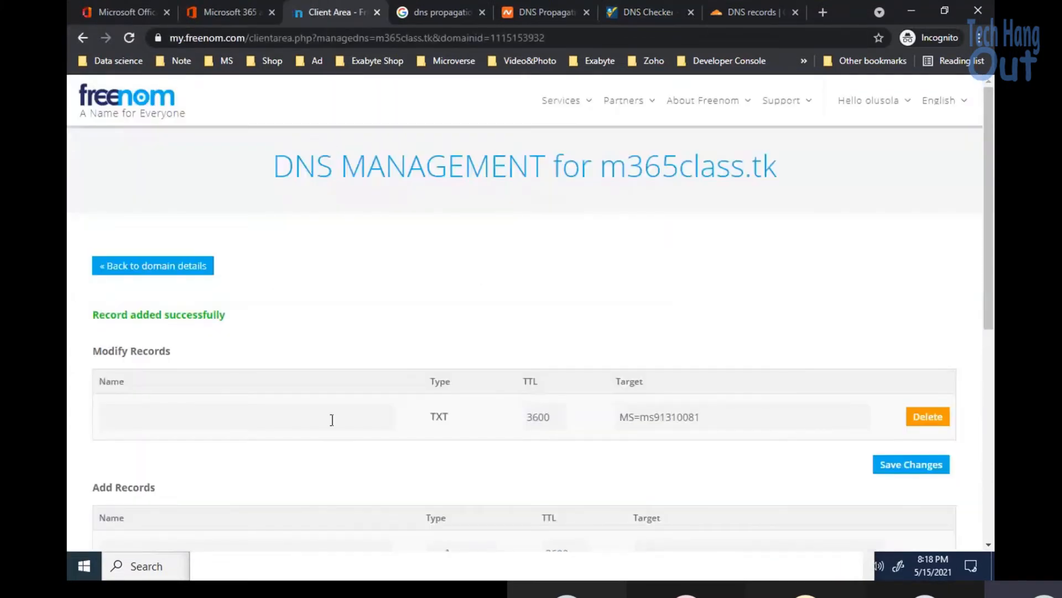
scroll(517, 434, down, 1)
scroll(807, 186, up, 1)
click(731, 12)
click(649, 12)
click(190, 191)
text(tk)
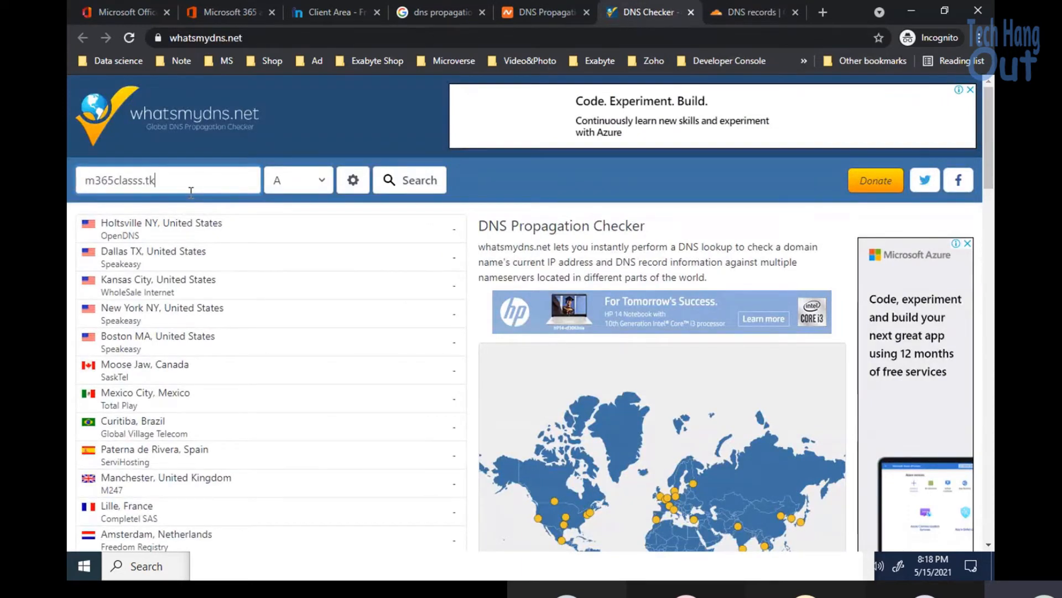
Step: Run a TXT record lookup and review the failed results at every location
click(321, 180)
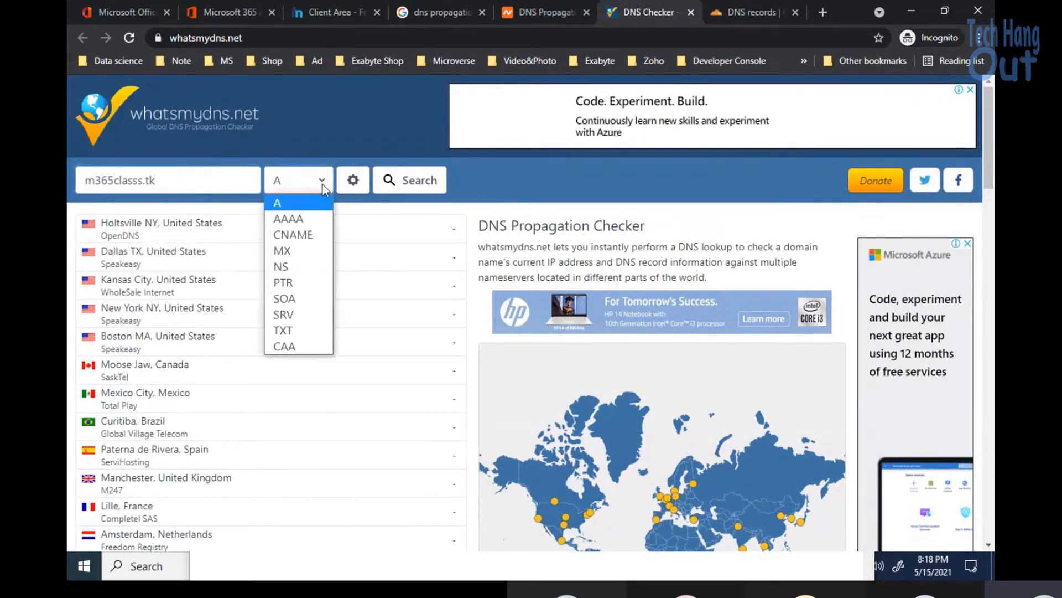
click(285, 331)
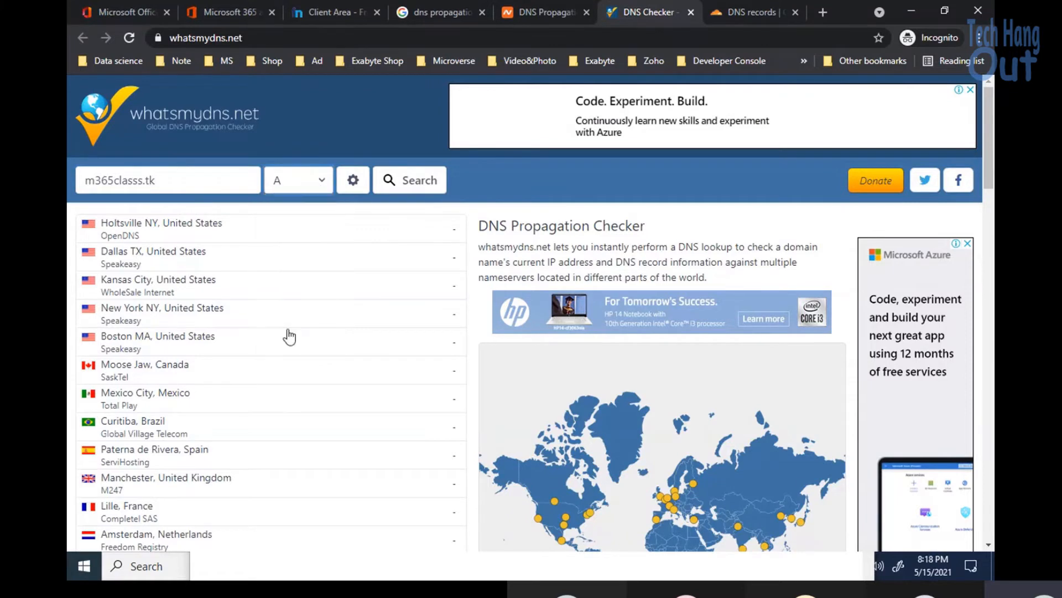
click(406, 181)
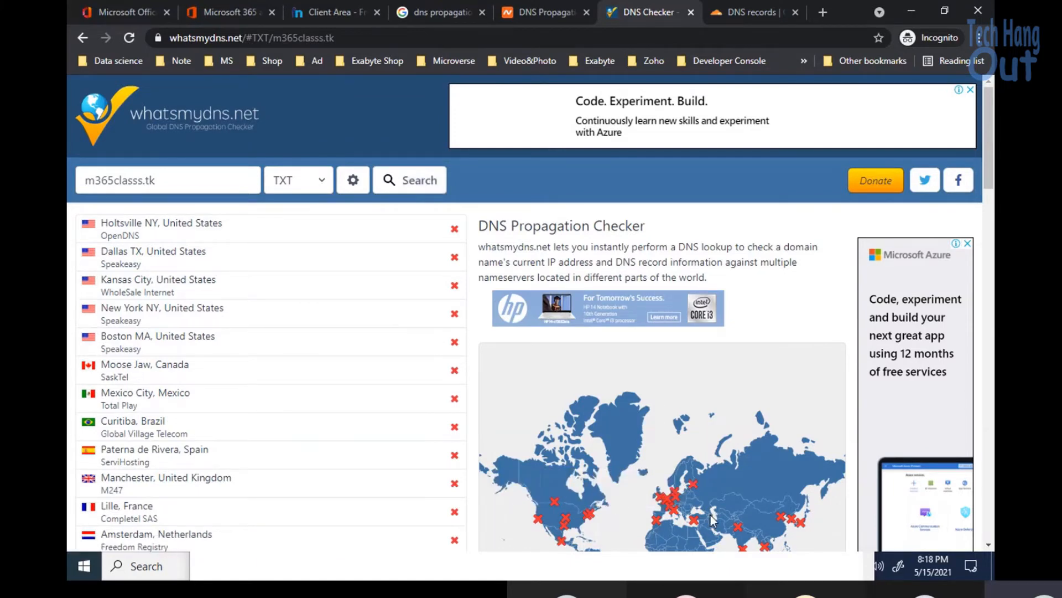
scroll(710, 516, down, 6)
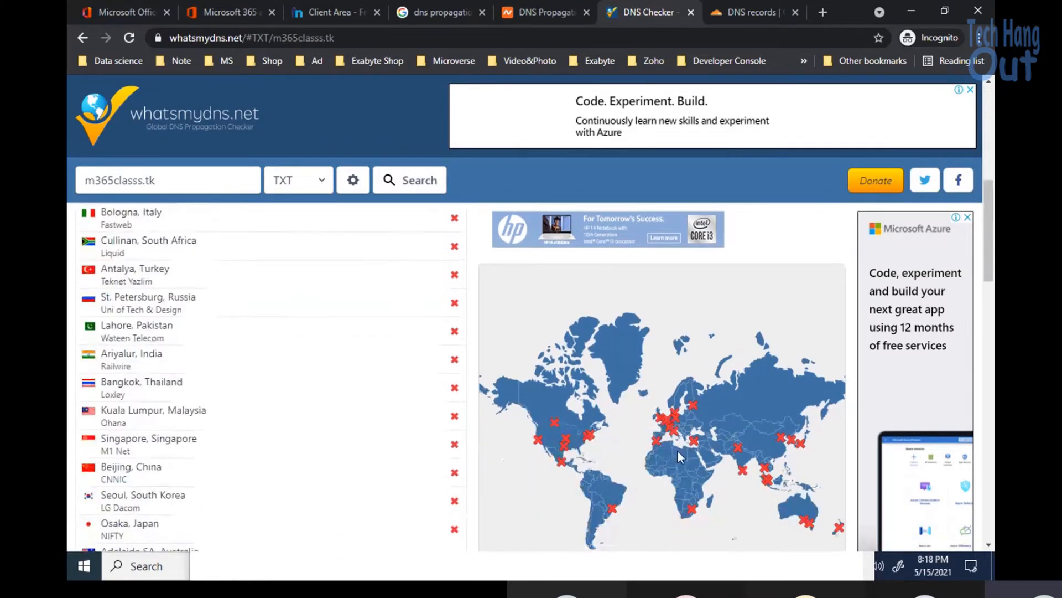
scroll(677, 450, down, 5)
scroll(679, 466, up, 10)
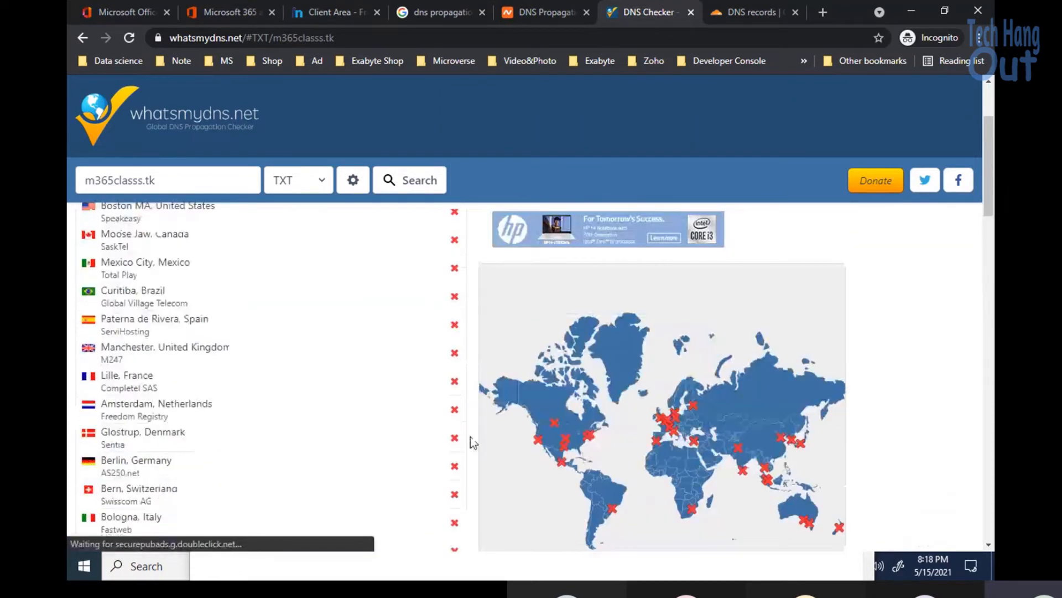
scroll(471, 436, up, 3)
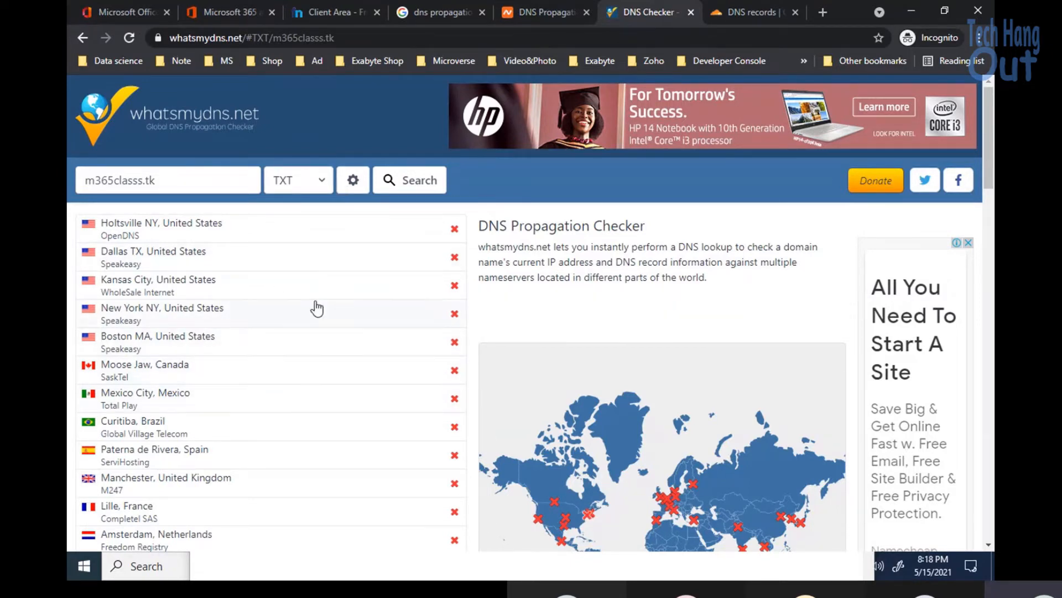
click(220, 9)
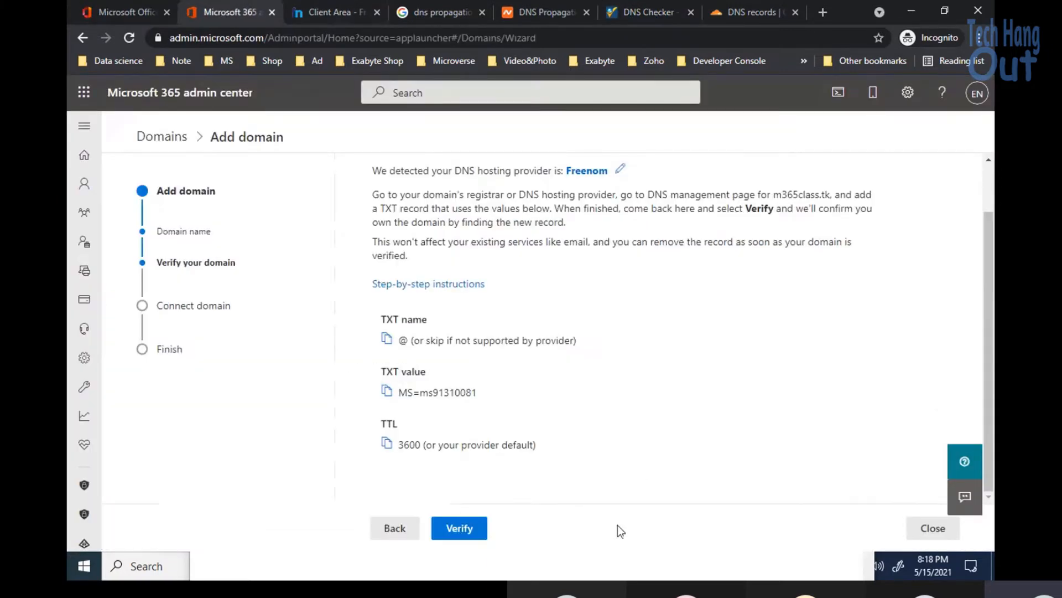
Step: Verify m365class.tk five times; each attempt reports the TXT record not detected
click(459, 528)
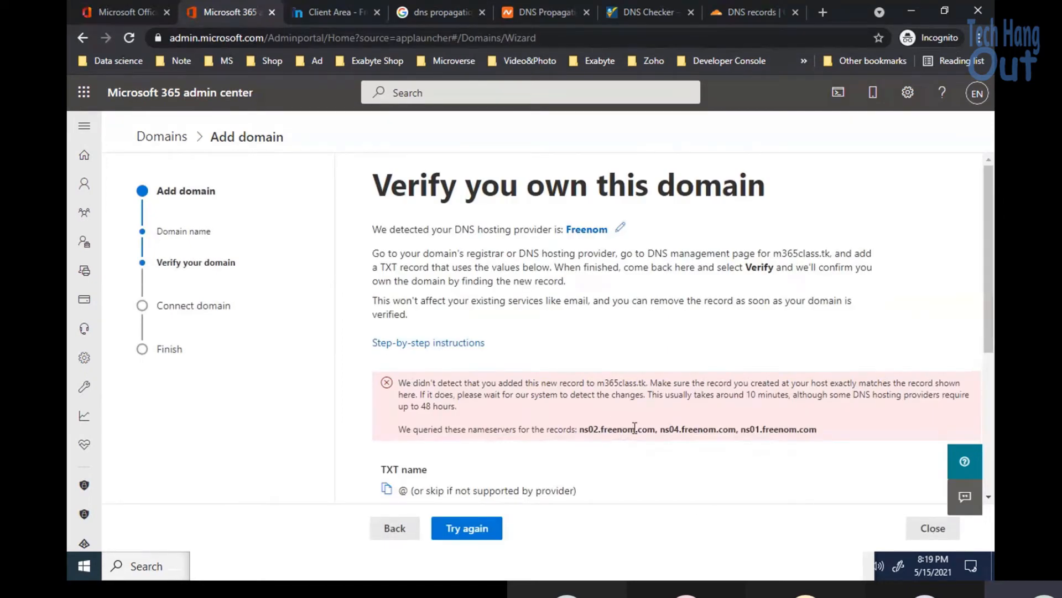
scroll(631, 426, down, 3)
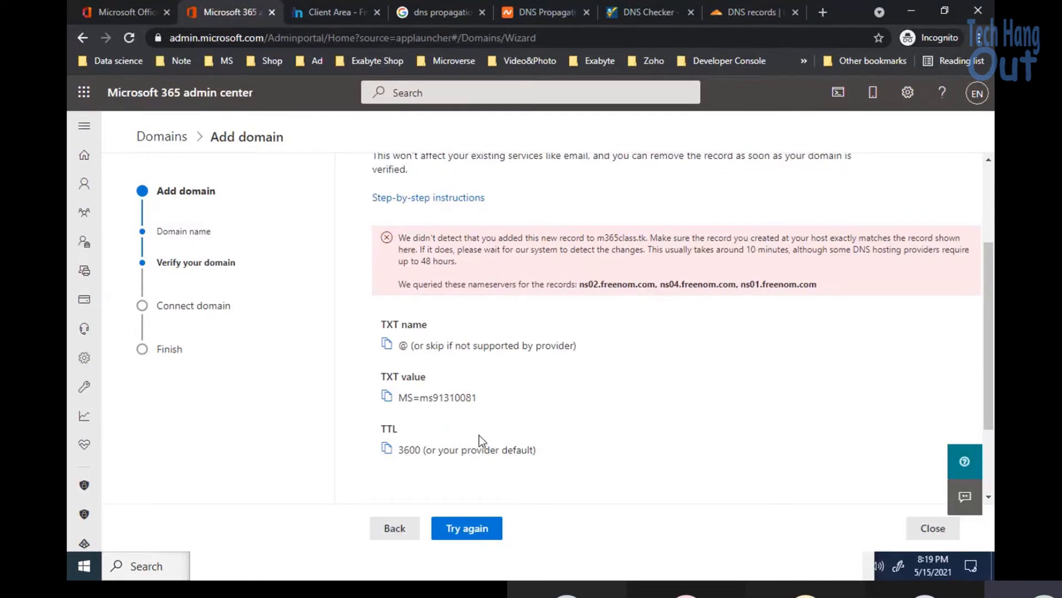
click(477, 536)
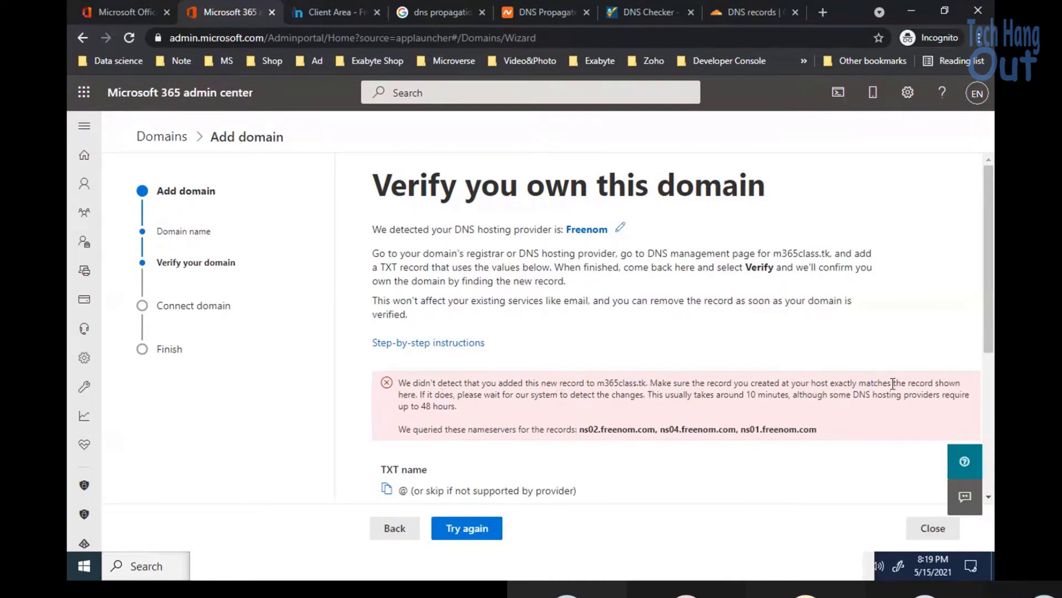
scroll(584, 379, down, 3)
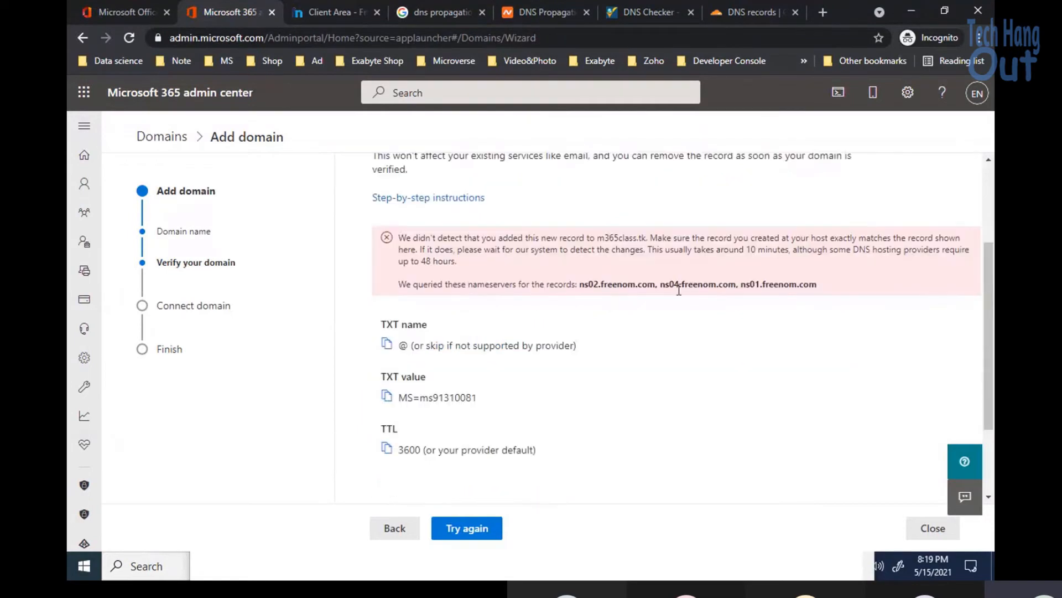
click(468, 530)
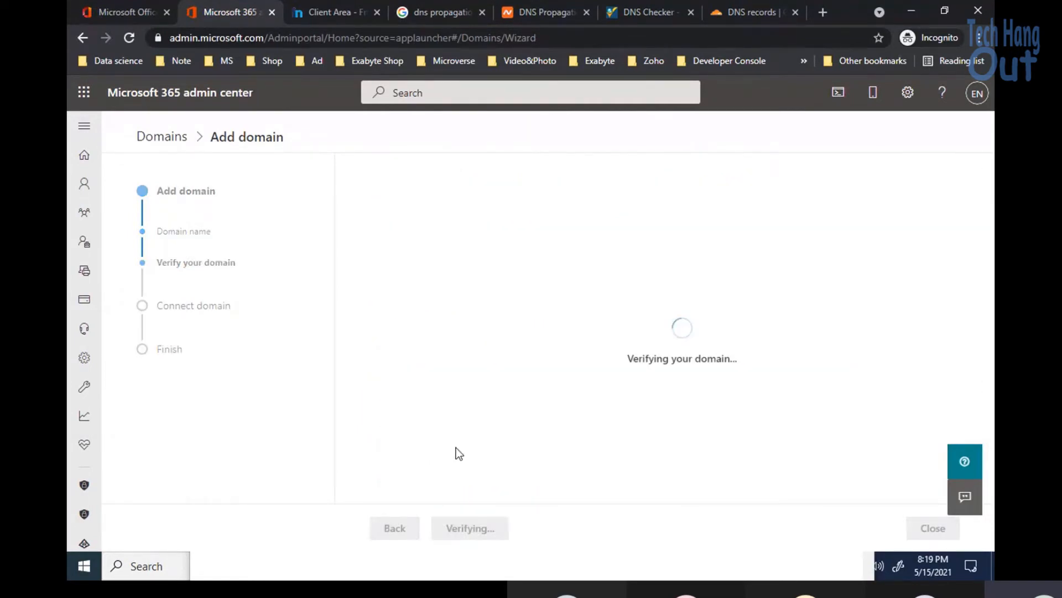
scroll(543, 369, down, 2)
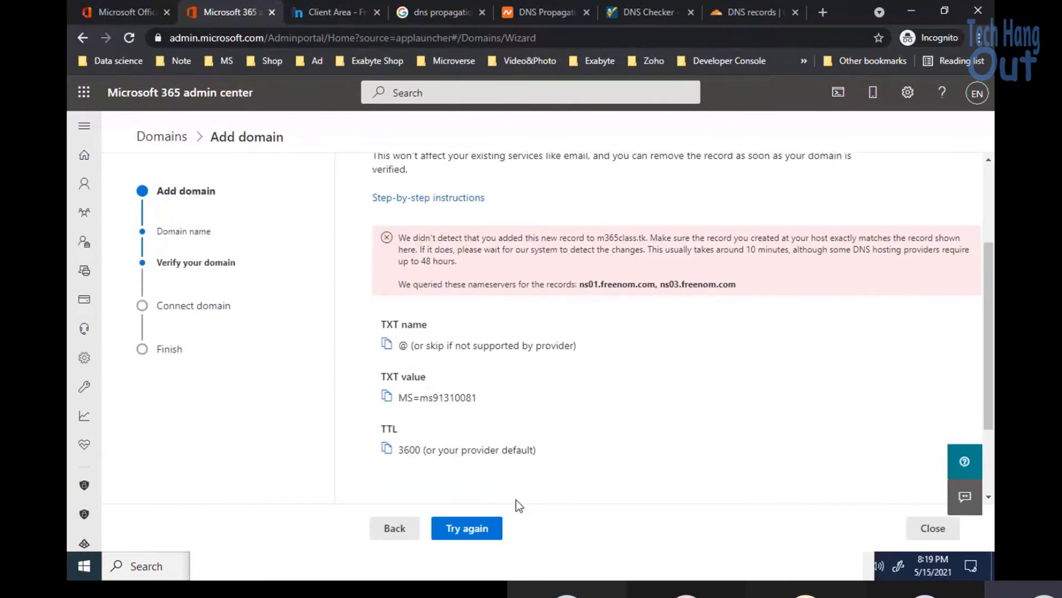
click(495, 530)
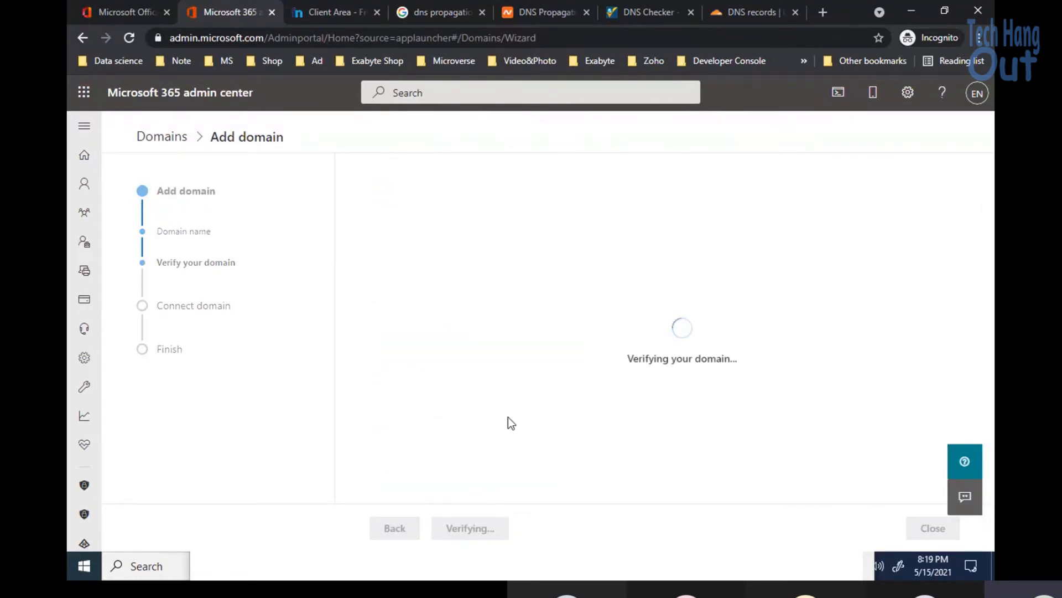
scroll(563, 400, down, 4)
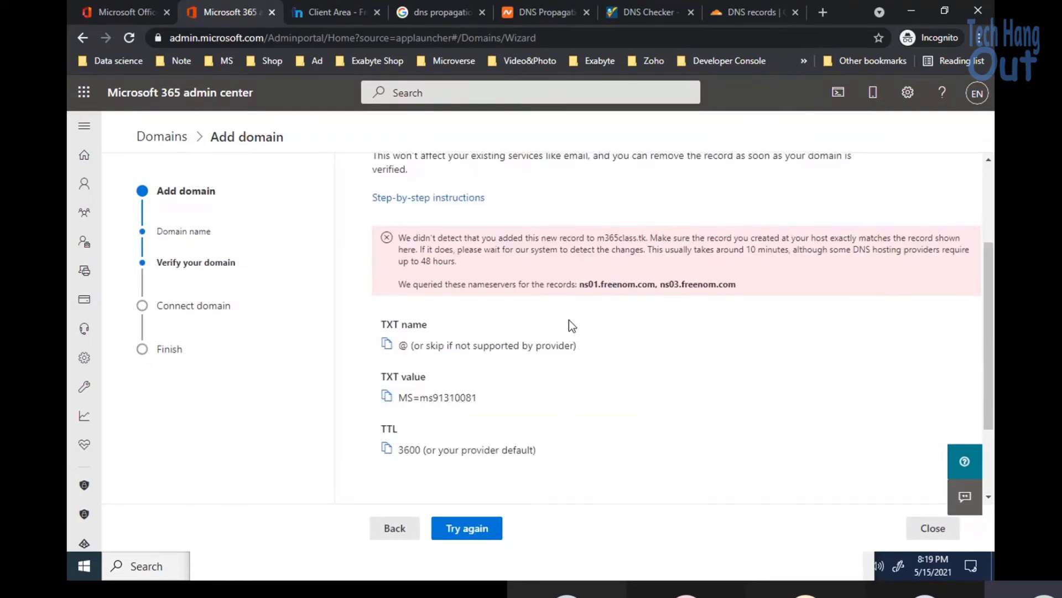
click(473, 530)
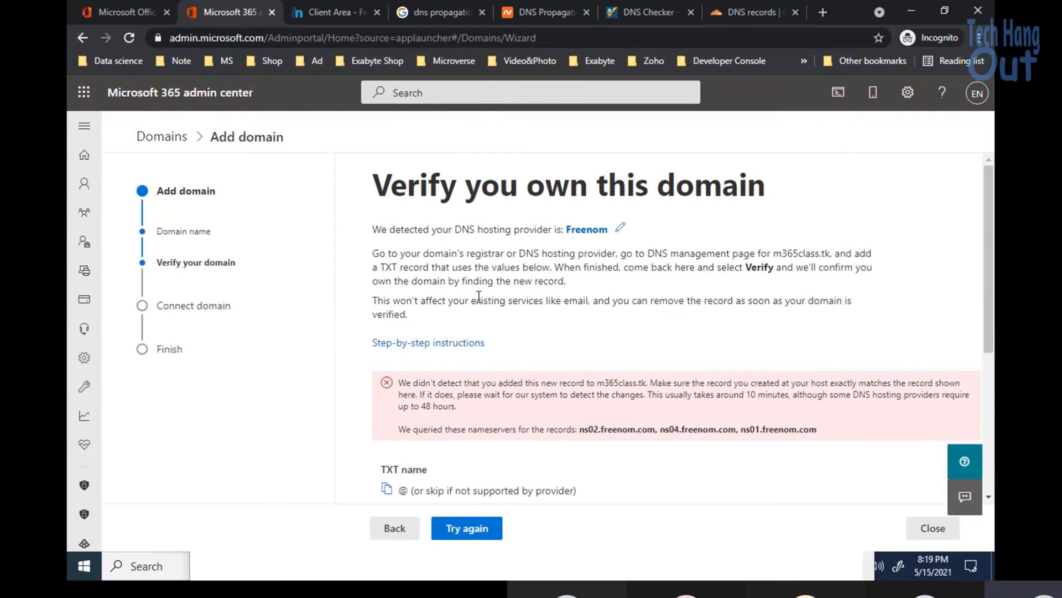
scroll(559, 305, down, 5)
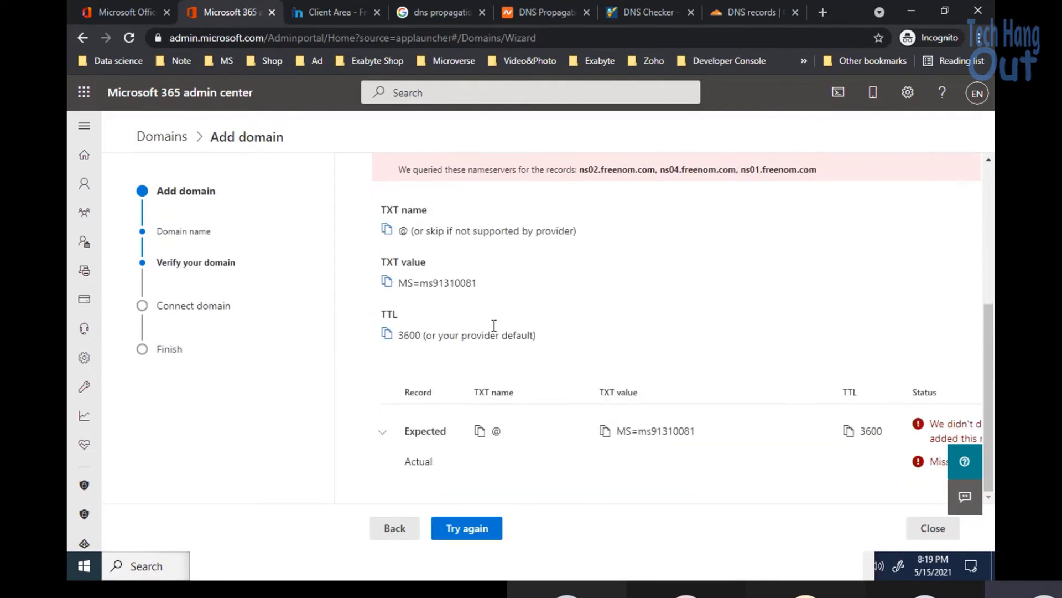
scroll(510, 347, up, 4)
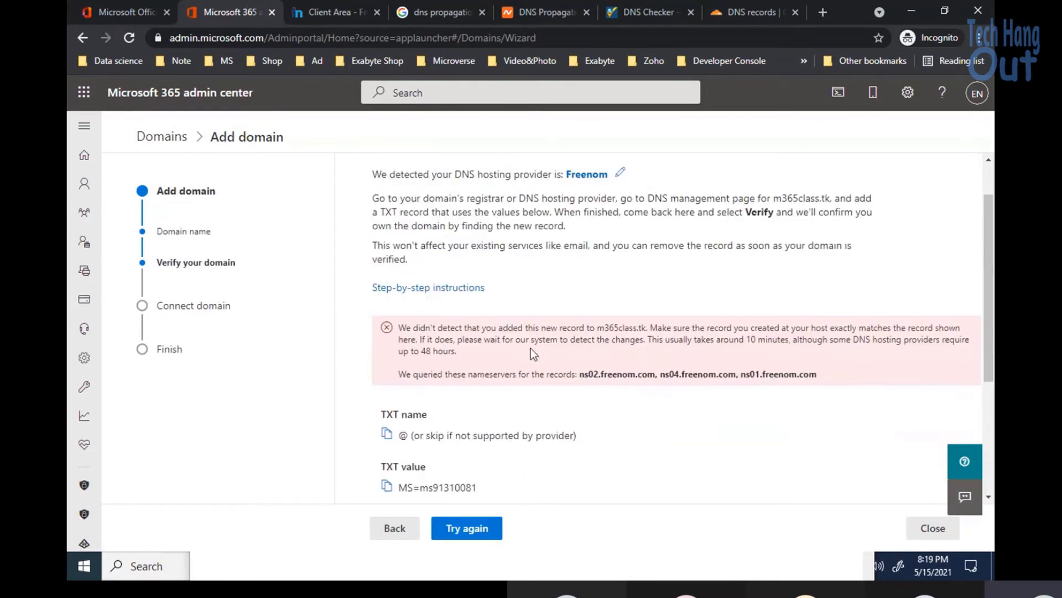
scroll(578, 347, up, 1)
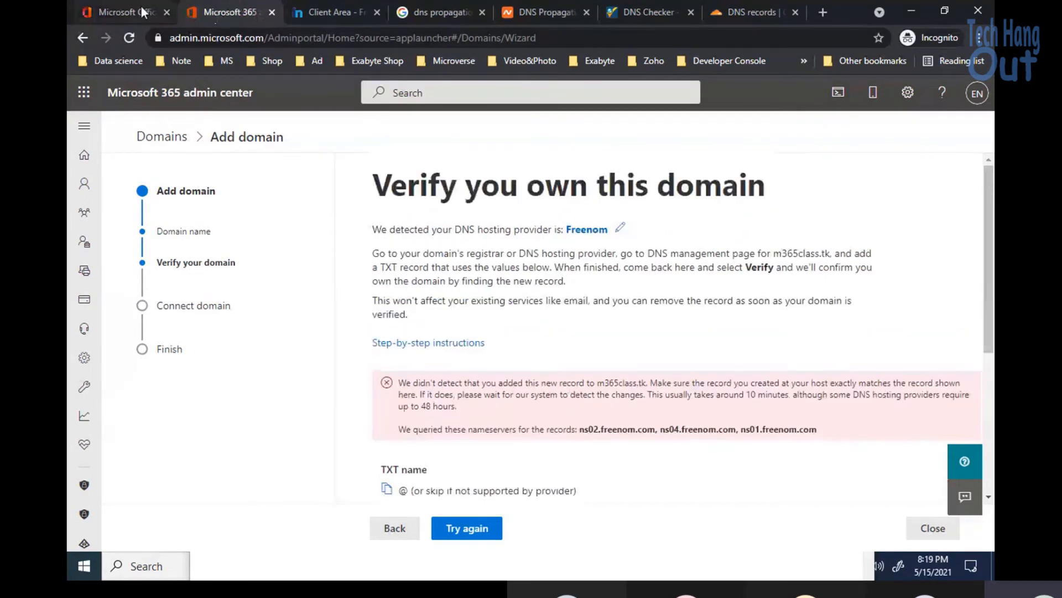
click(123, 12)
Step: Open the admin center in a new tab and open the admin user from Active users
click(91, 498)
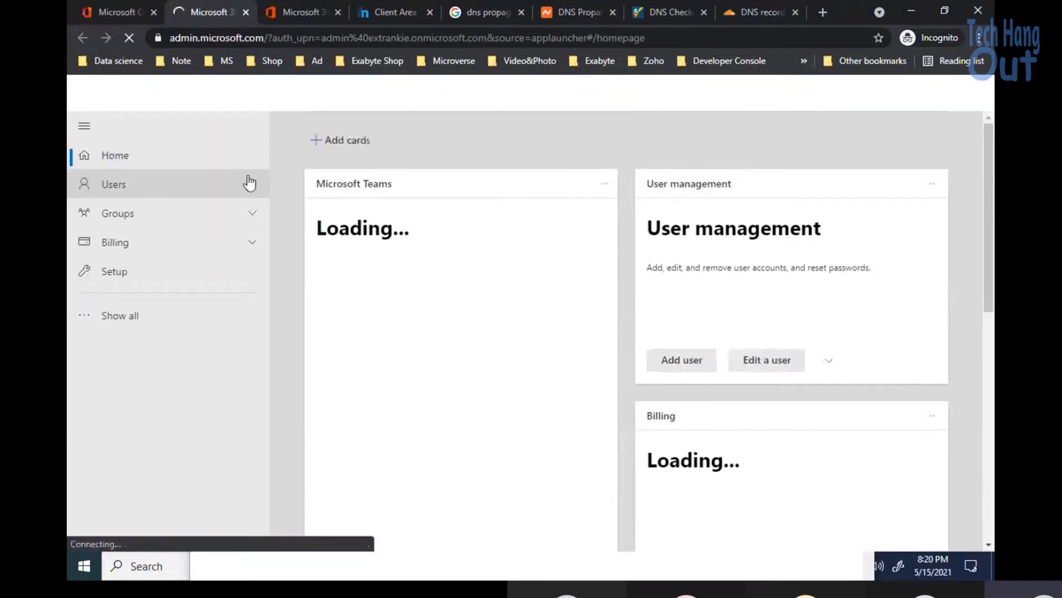
click(252, 186)
click(181, 212)
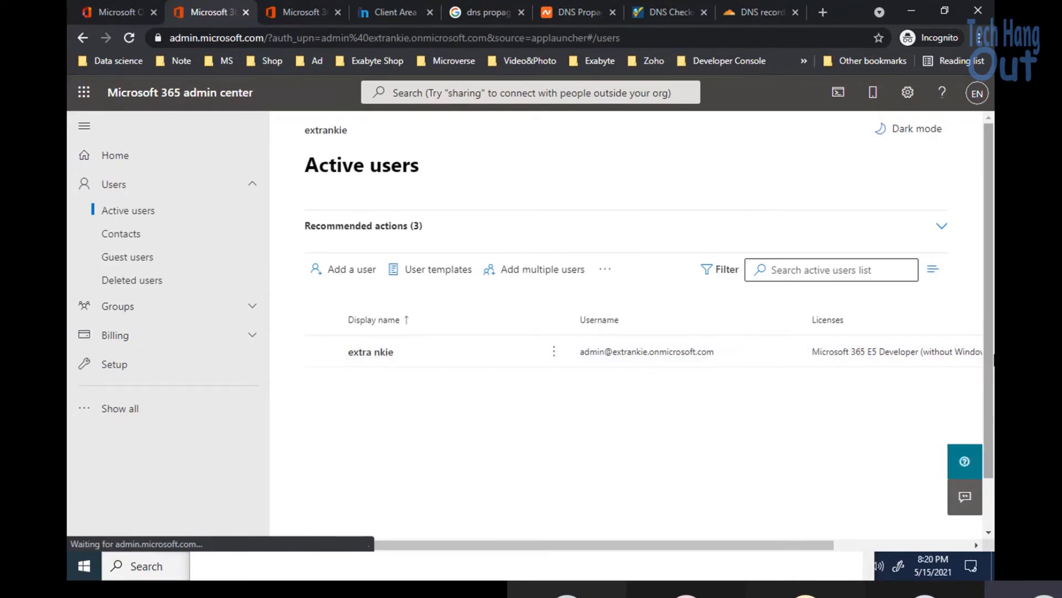
click(372, 352)
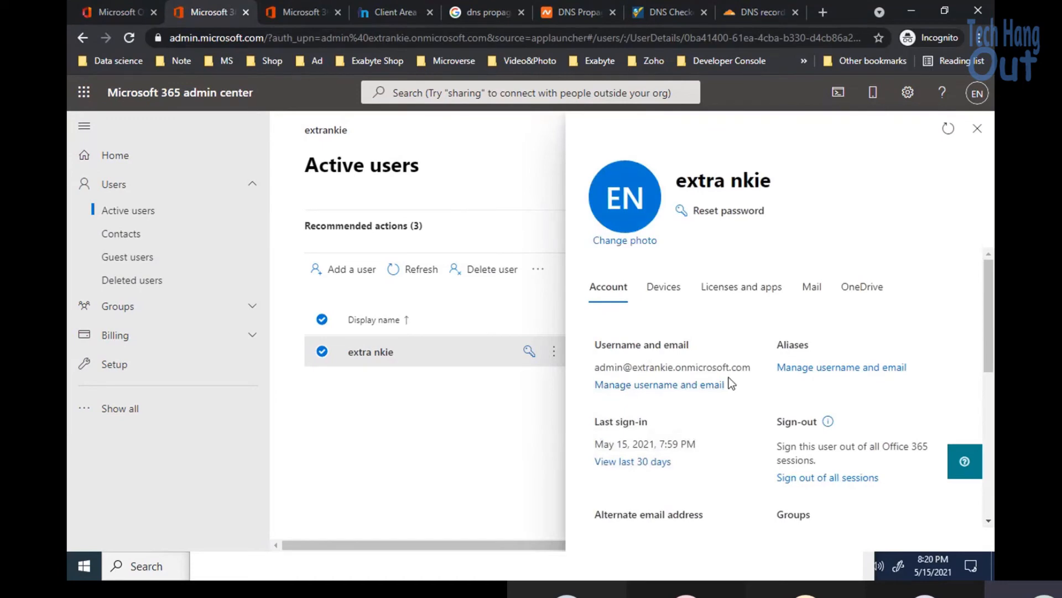
Step: Check the user's email domain options, finding only onmicrosoft.com, and close without saving
click(639, 386)
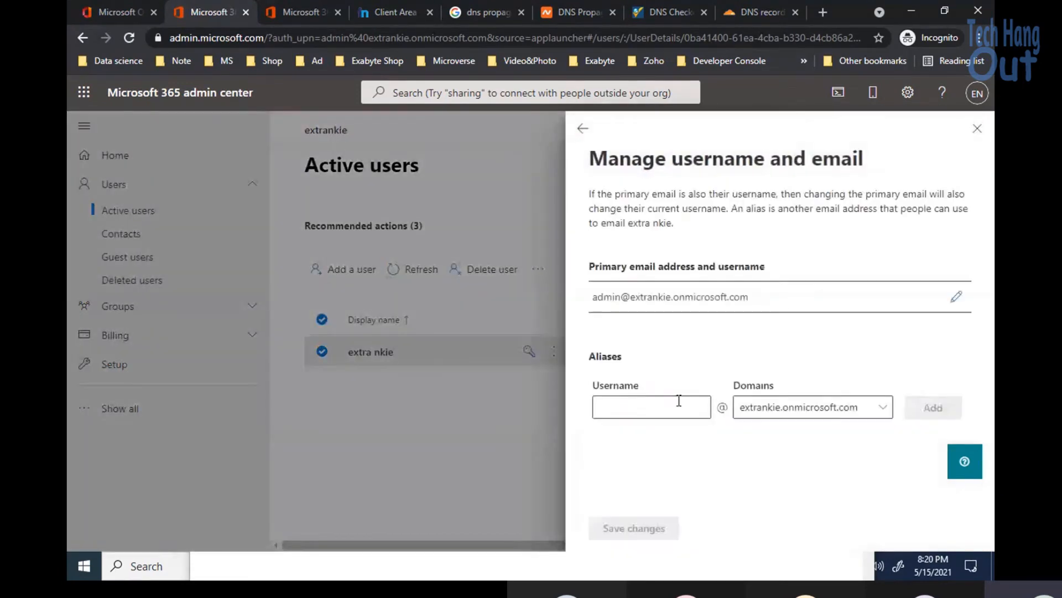
click(957, 297)
click(877, 452)
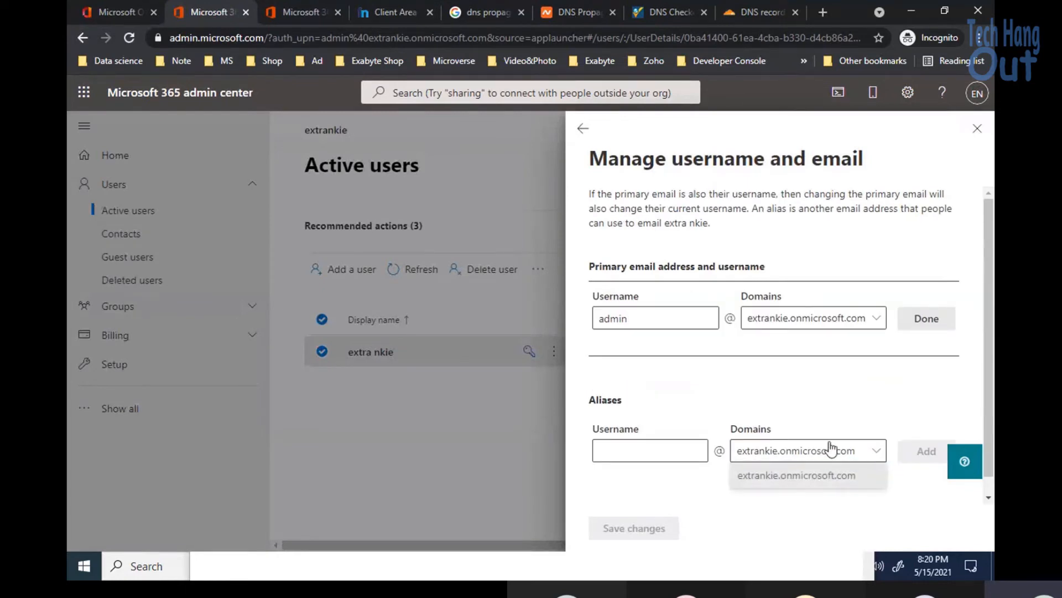
click(877, 320)
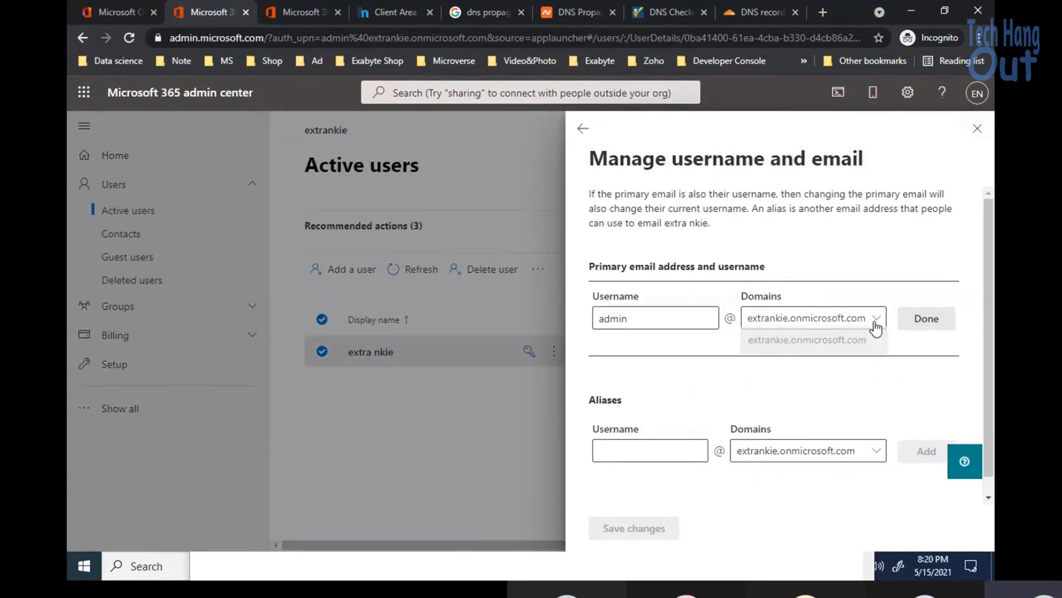
click(823, 376)
click(905, 374)
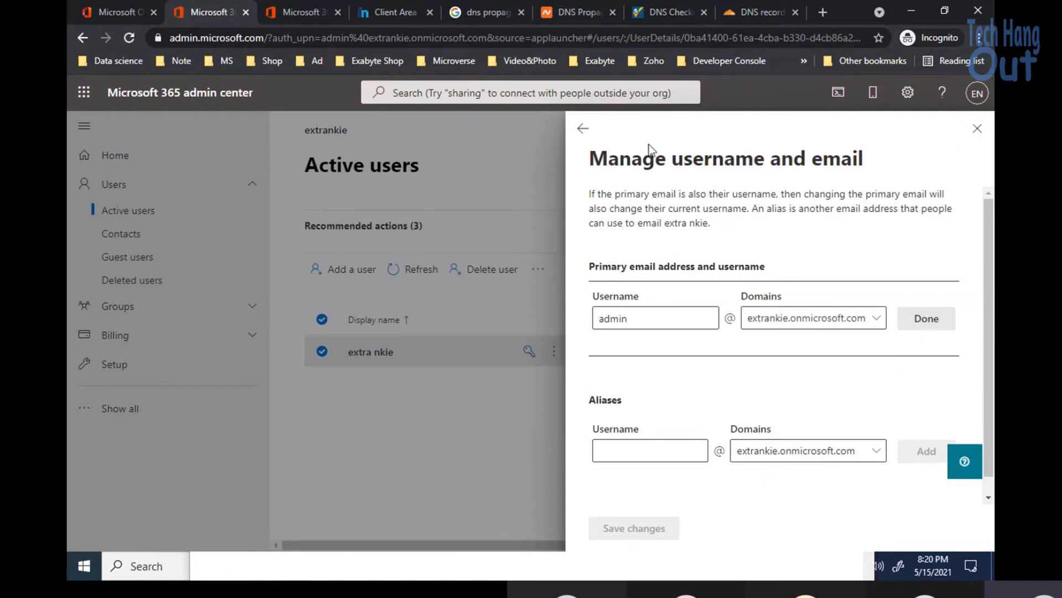
click(977, 129)
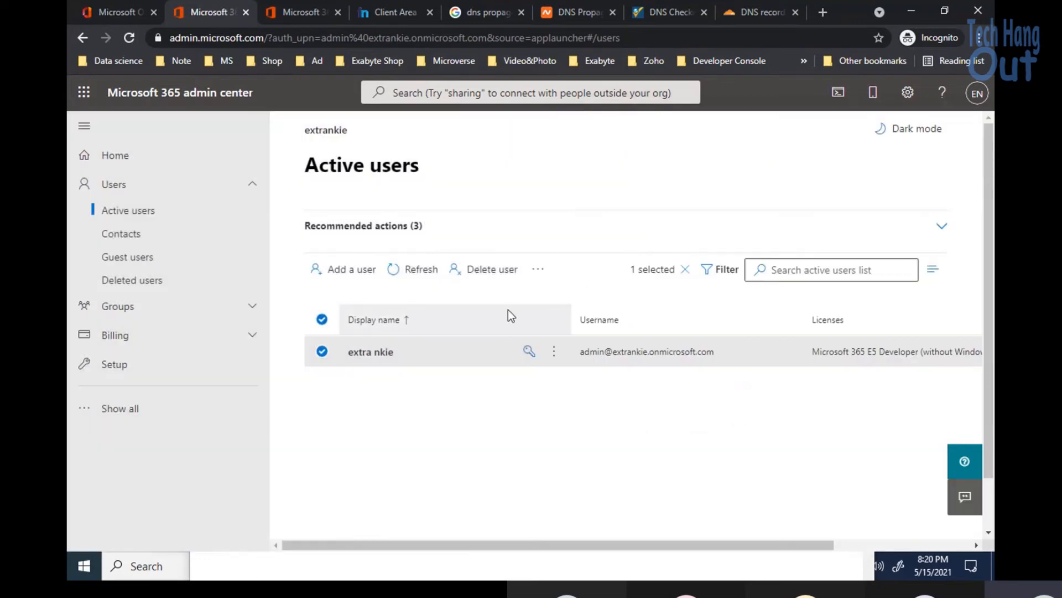
Step: Expand the full admin navigation and open Settings > Domains
click(106, 413)
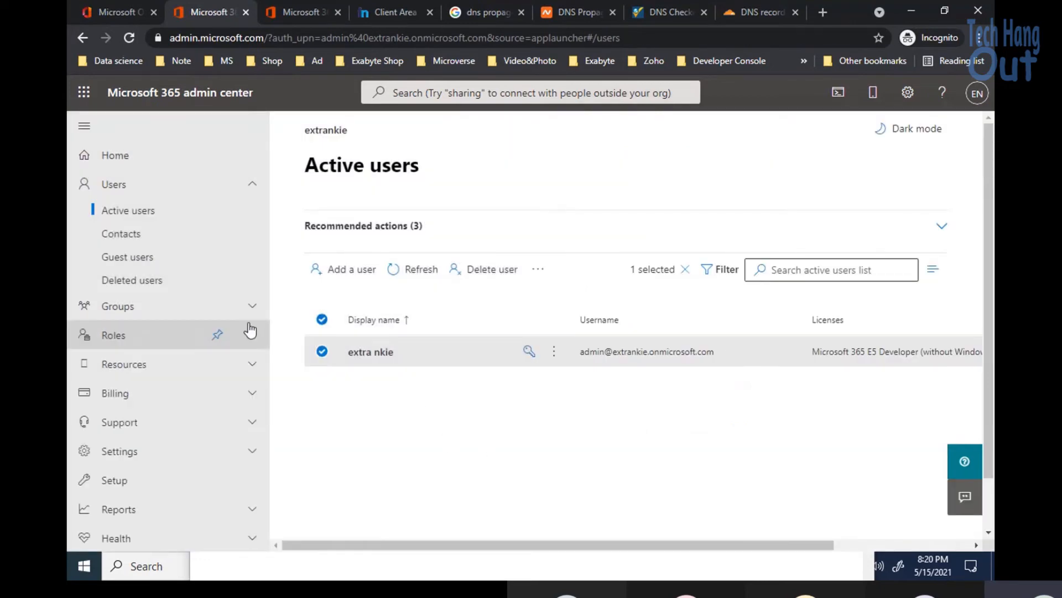
click(253, 398)
scroll(187, 410, down, 3)
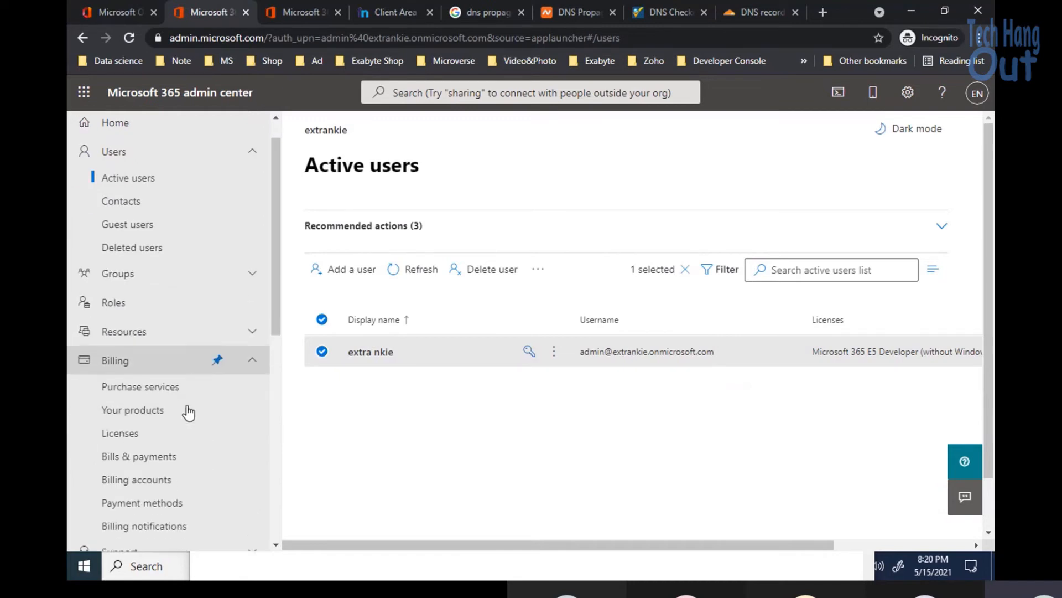
scroll(244, 398, down, 2)
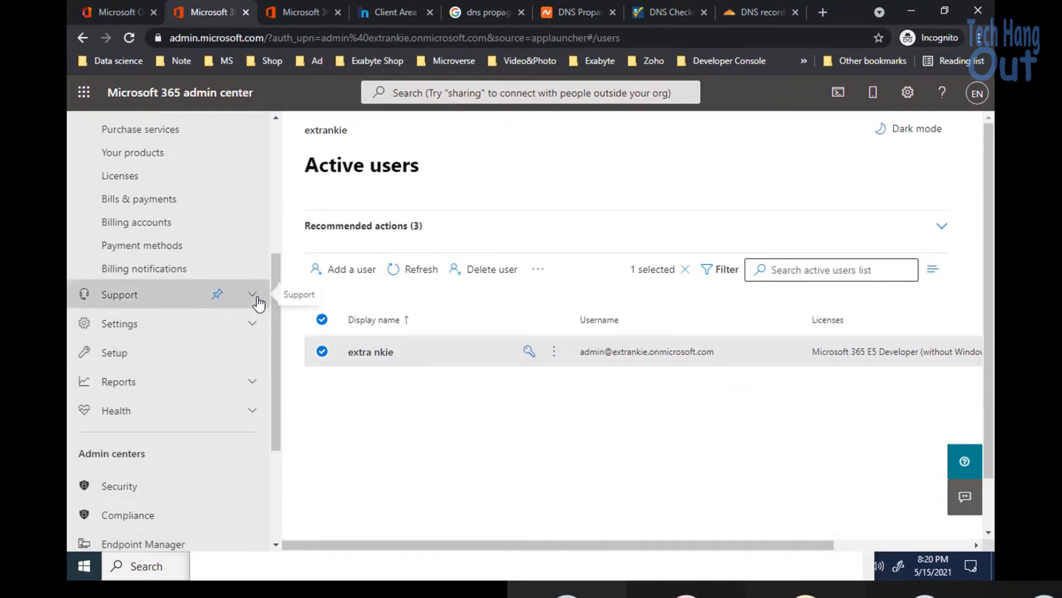
click(255, 295)
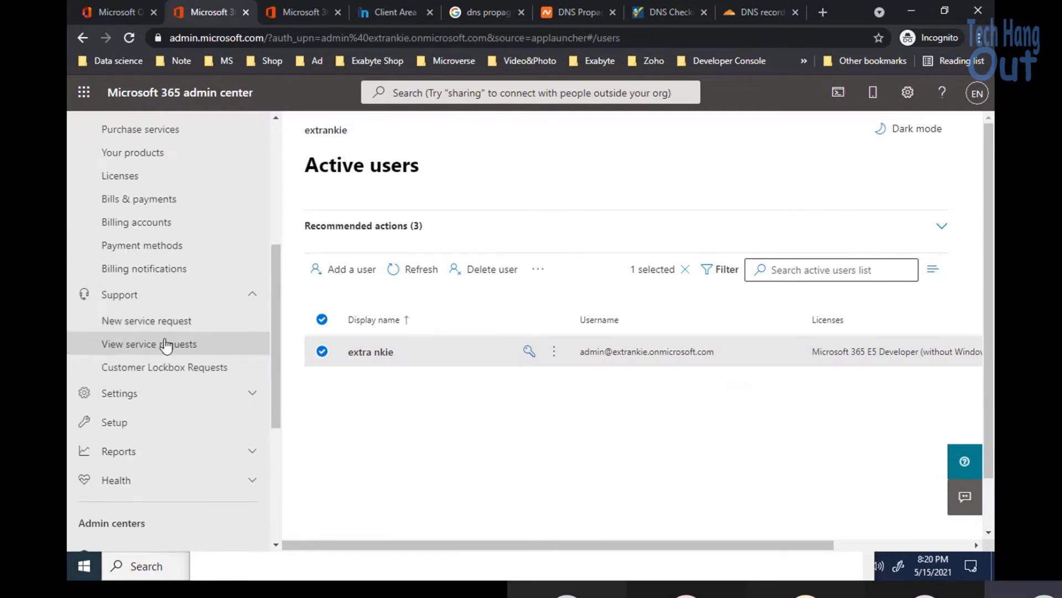
click(256, 394)
click(148, 424)
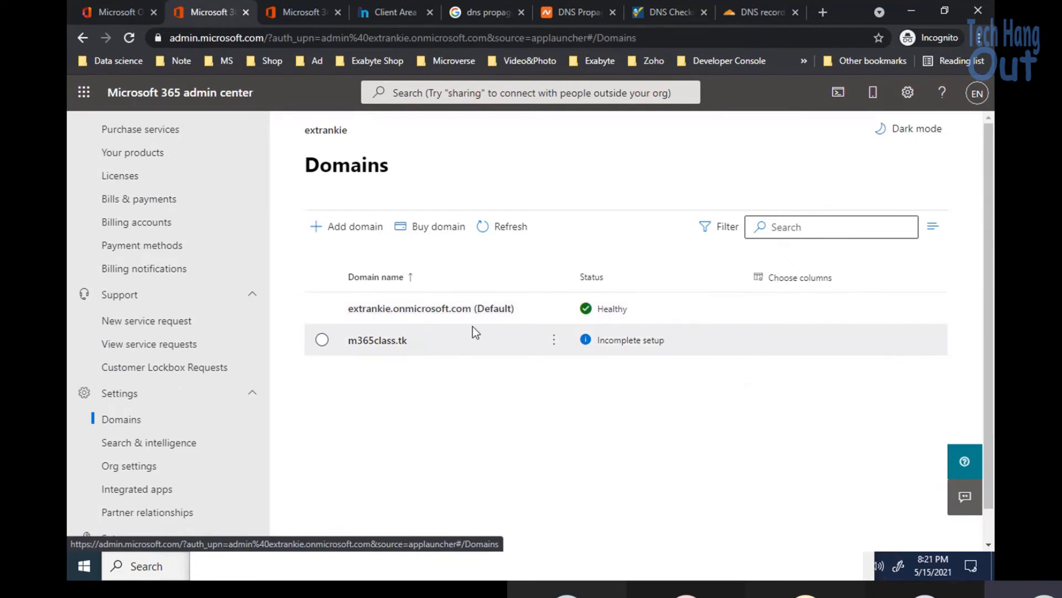
Step: Inspect the default domain's details, then compare the Domains list with the verification tab
drag(523, 310, 342, 323)
click(343, 323)
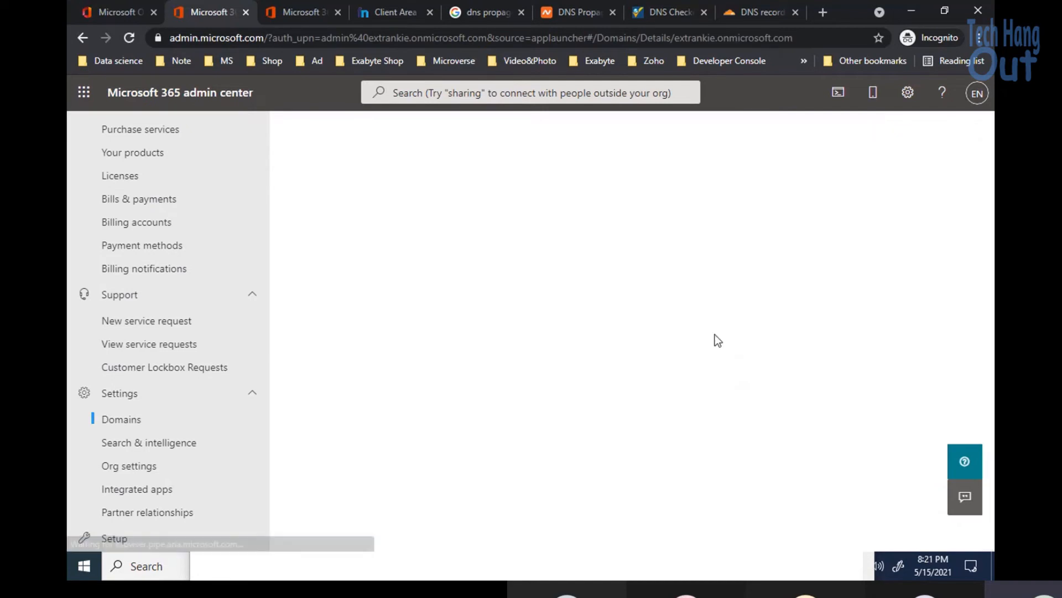
click(345, 199)
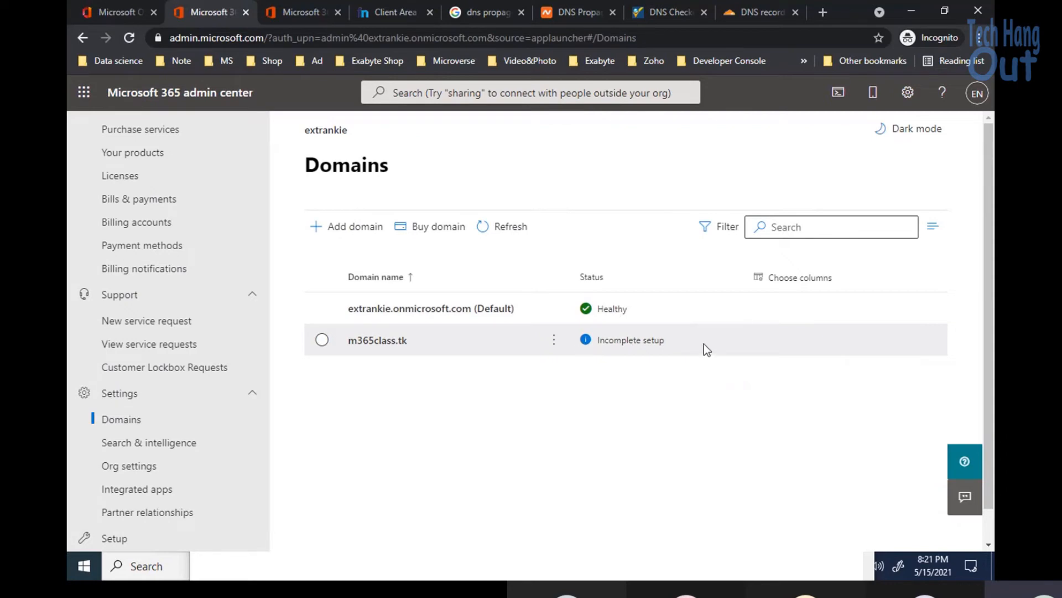
click(293, 9)
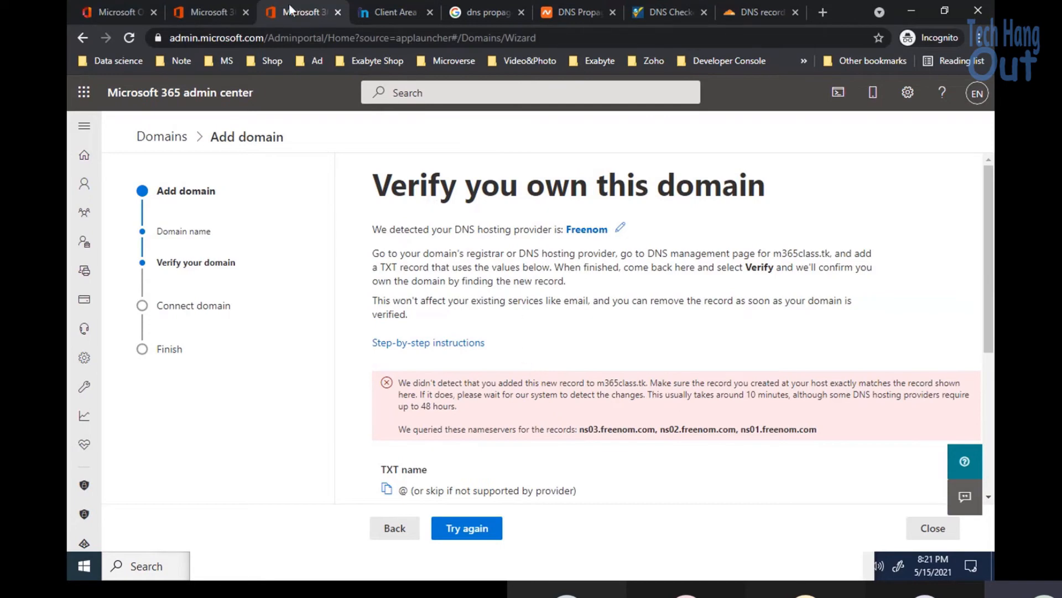
click(217, 8)
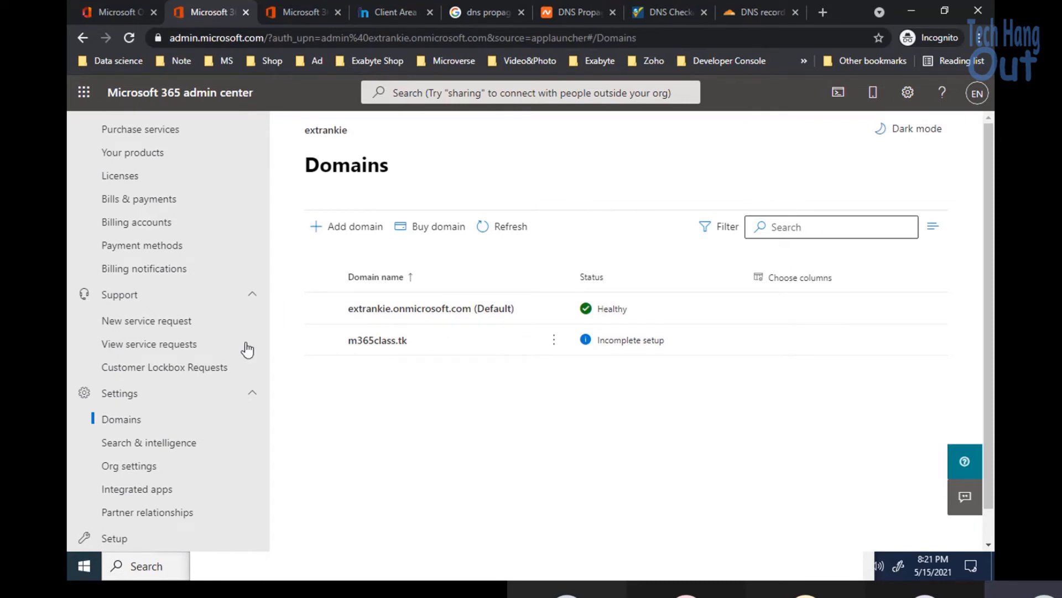
scroll(244, 349, up, 3)
scroll(191, 341, up, 2)
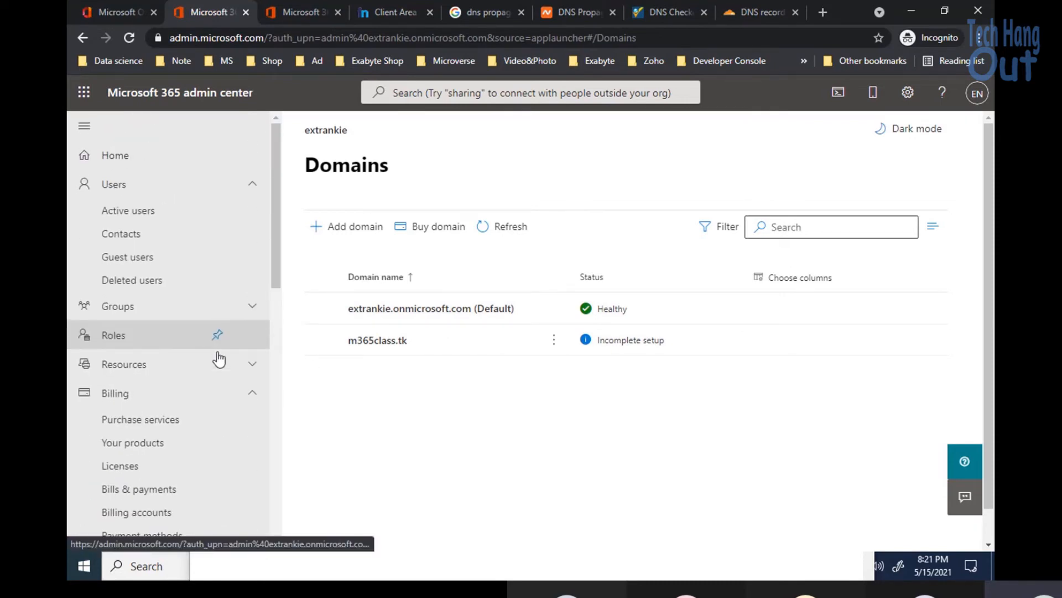
Step: Confirm Freenom's TXT record MS=ms91310081 (TTL 3600), then return to the Microsoft 365 verification page
click(385, 6)
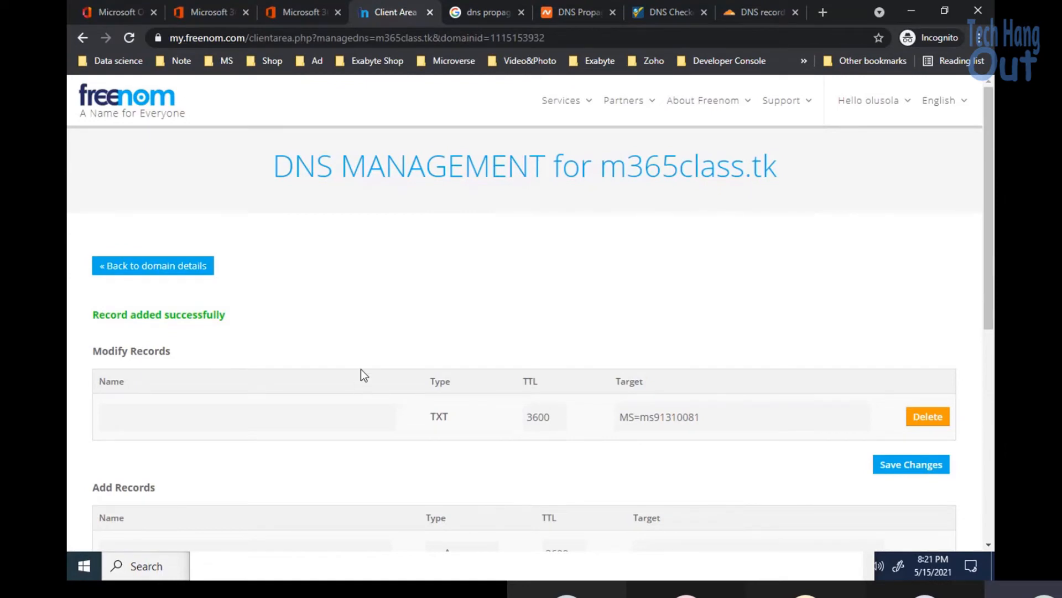
click(298, 6)
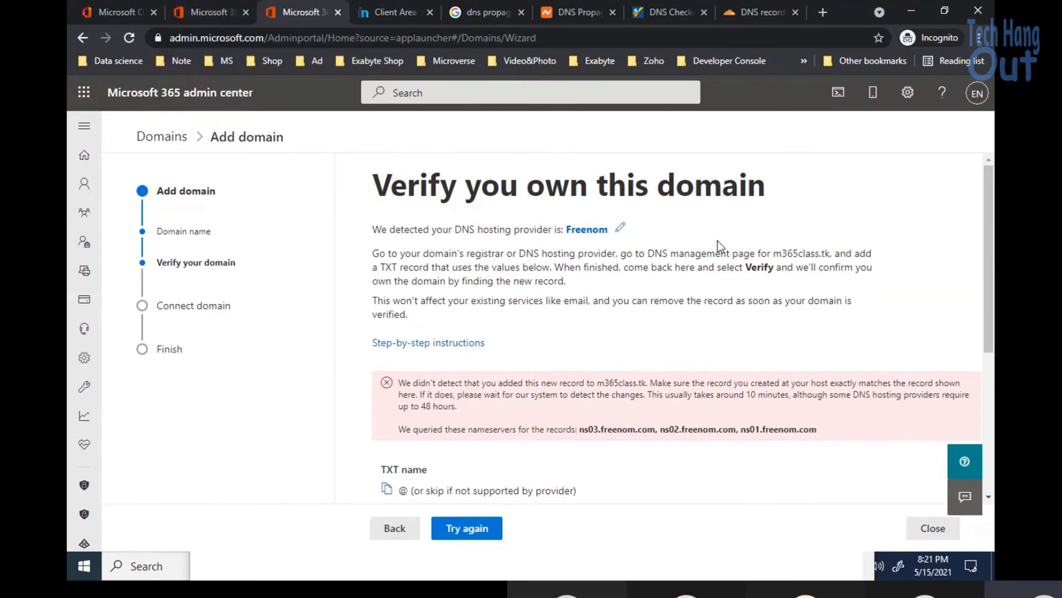
drag(789, 187, 381, 186)
drag(381, 185, 747, 445)
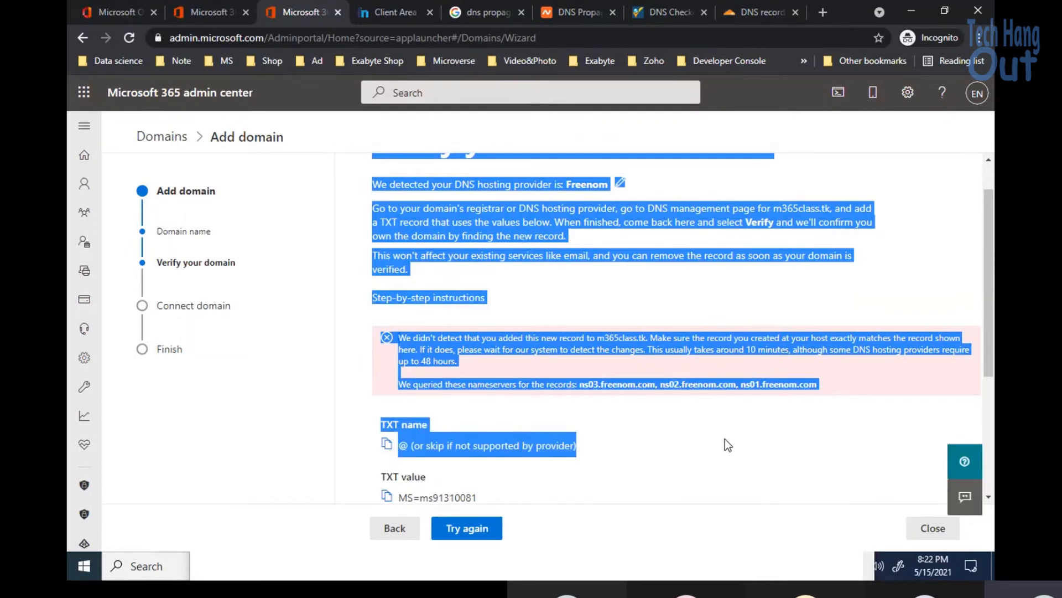
click(674, 302)
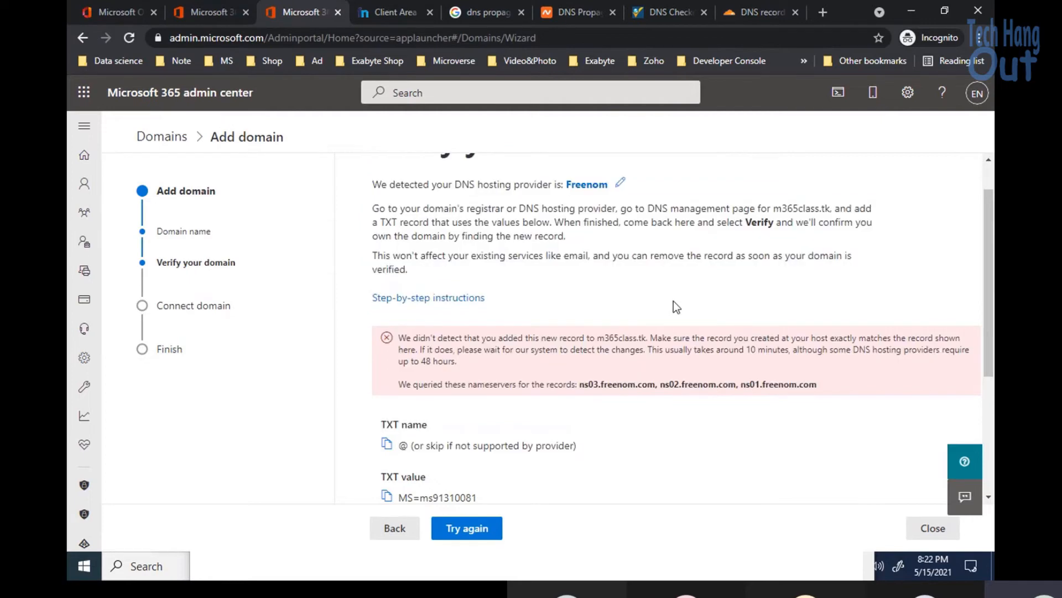
scroll(707, 277, up, 1)
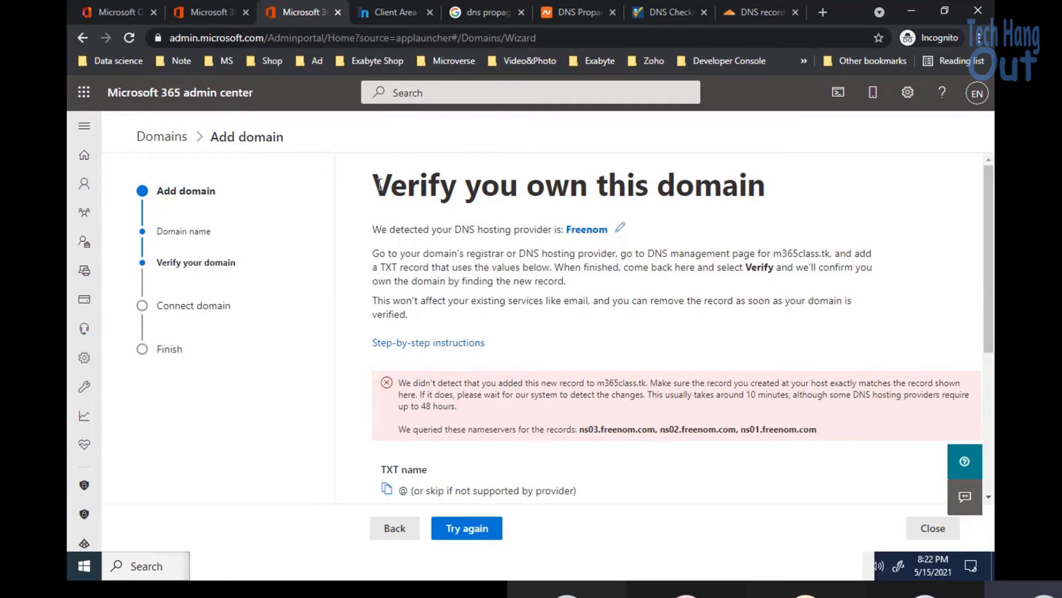
drag(380, 184, 842, 329)
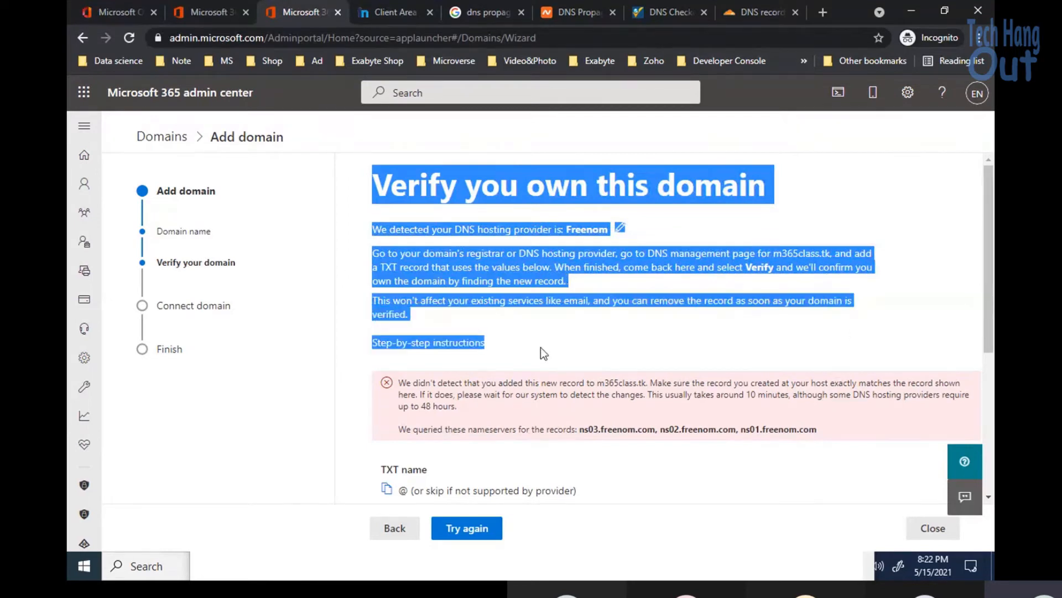
click(536, 324)
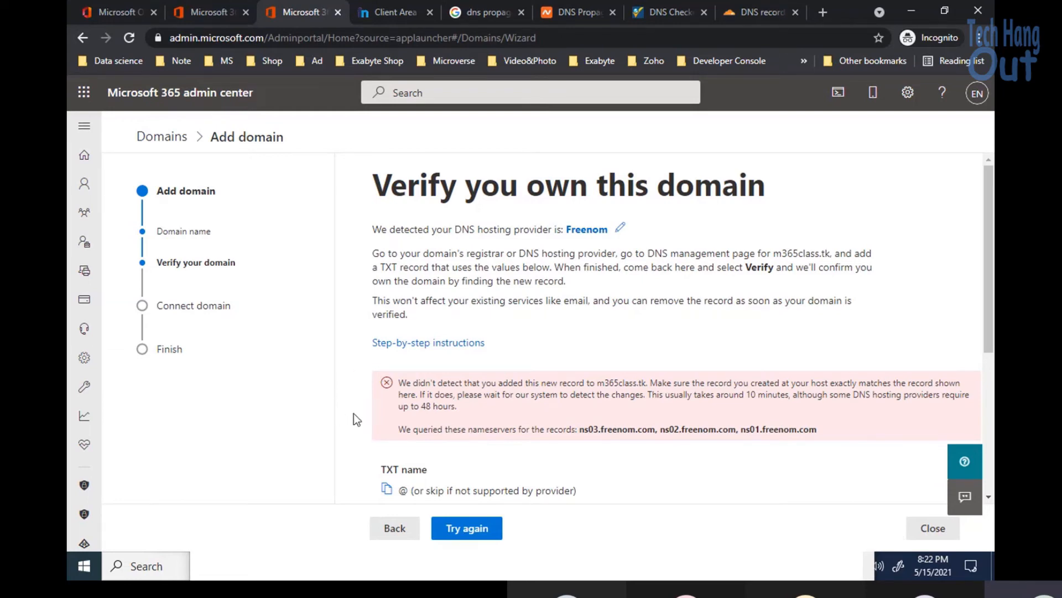
Step: Open mxtoolbox.com in a new incognito tab
key(ctrl+a)
click(573, 330)
click(822, 12)
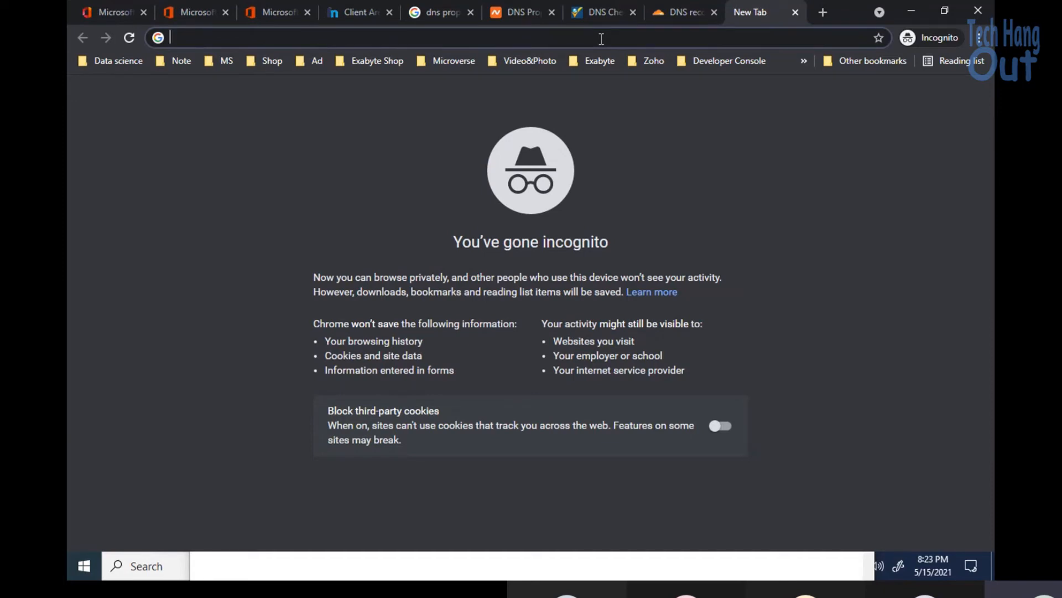
text(mxtoolbox.com)
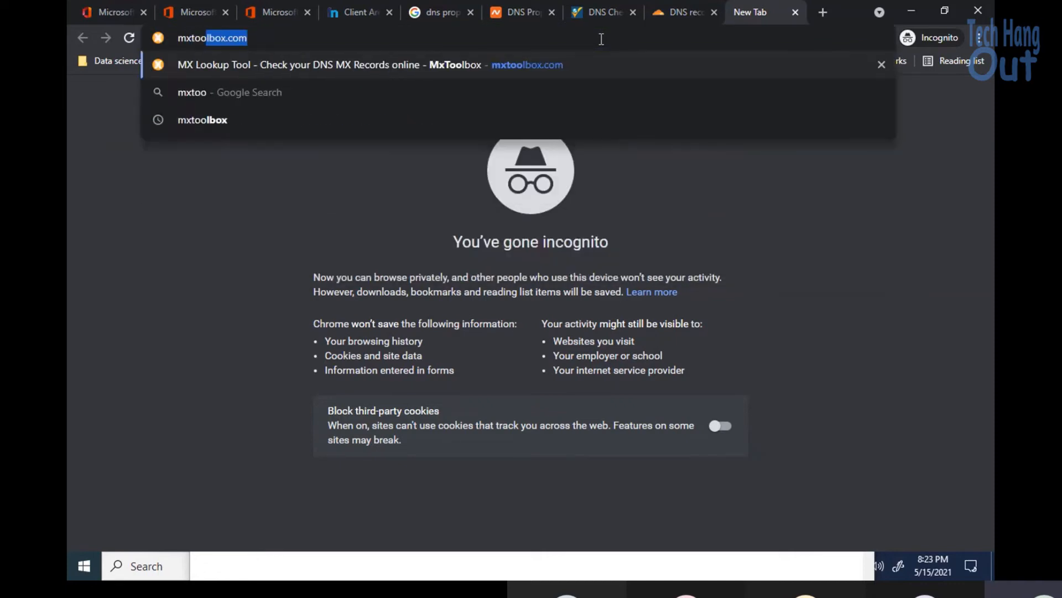
key(Return)
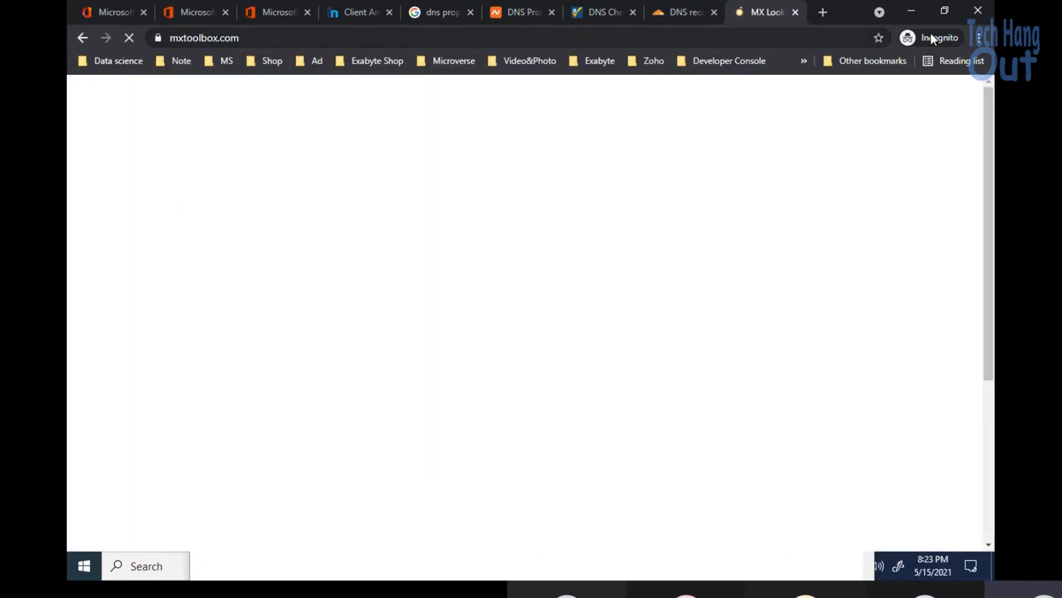
Step: Search Google for 'google dig' in another new tab
key(ctrl+t)
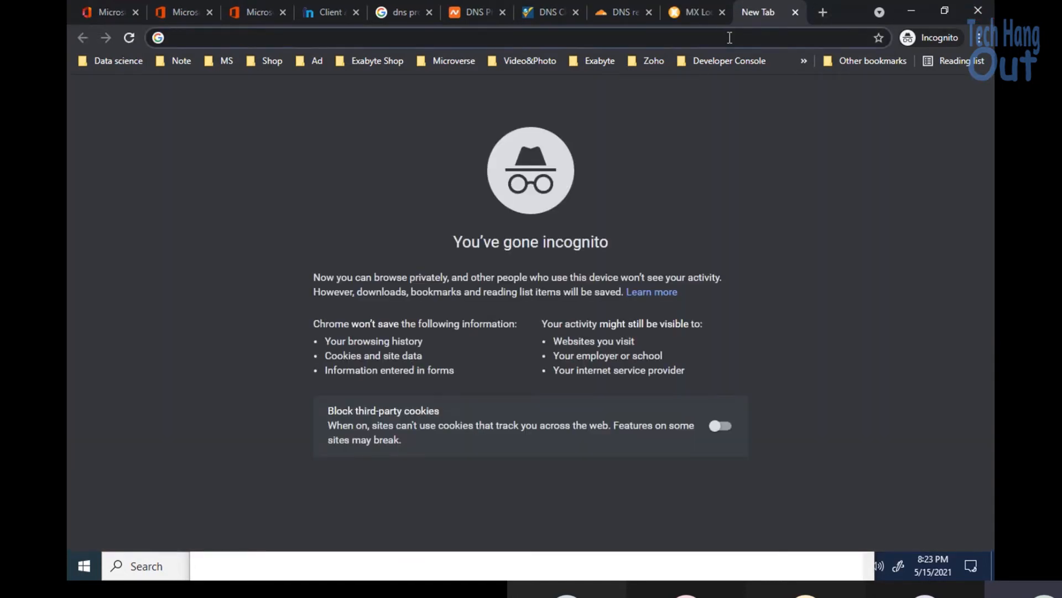
text(gog)
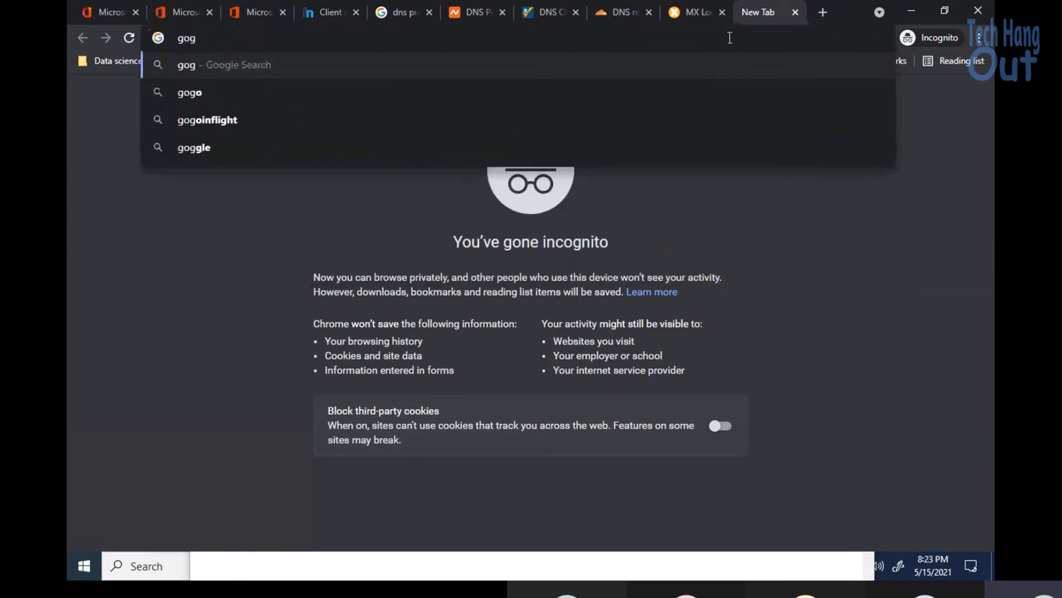
key(BackSpace)
text(ogle )
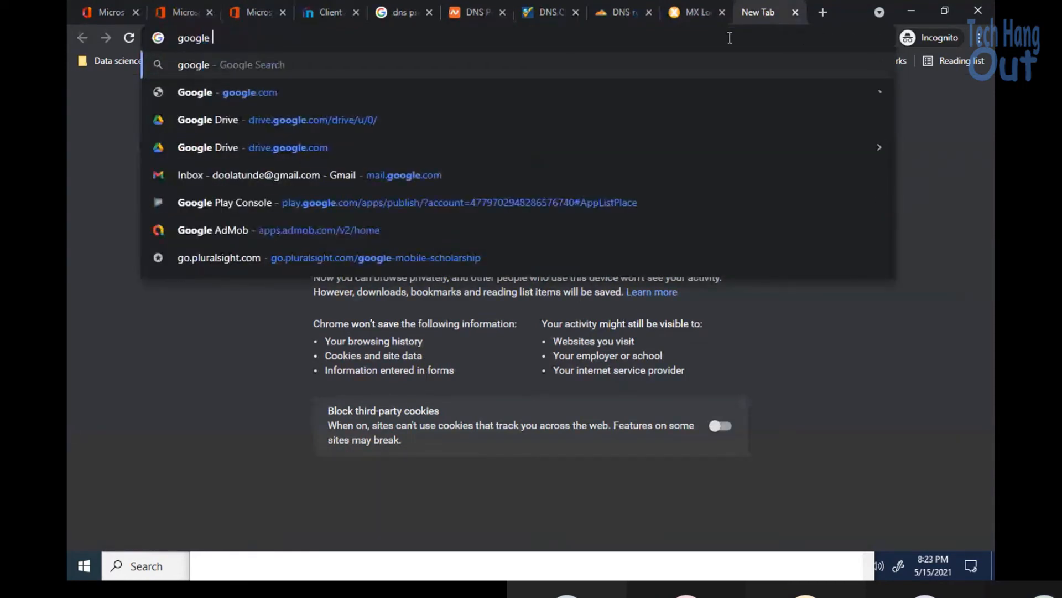
text(dig)
key(Return)
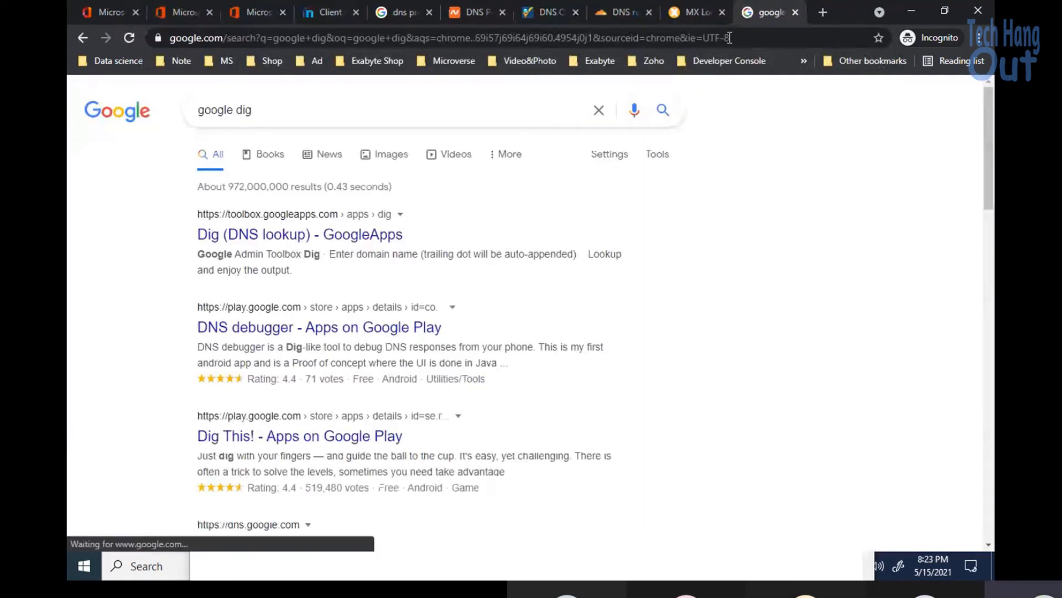
Step: Open Google Admin Toolbox Dig and look up A records for exabyteacademy.ml (151.101.1.195, 151.101.65.195)
click(353, 235)
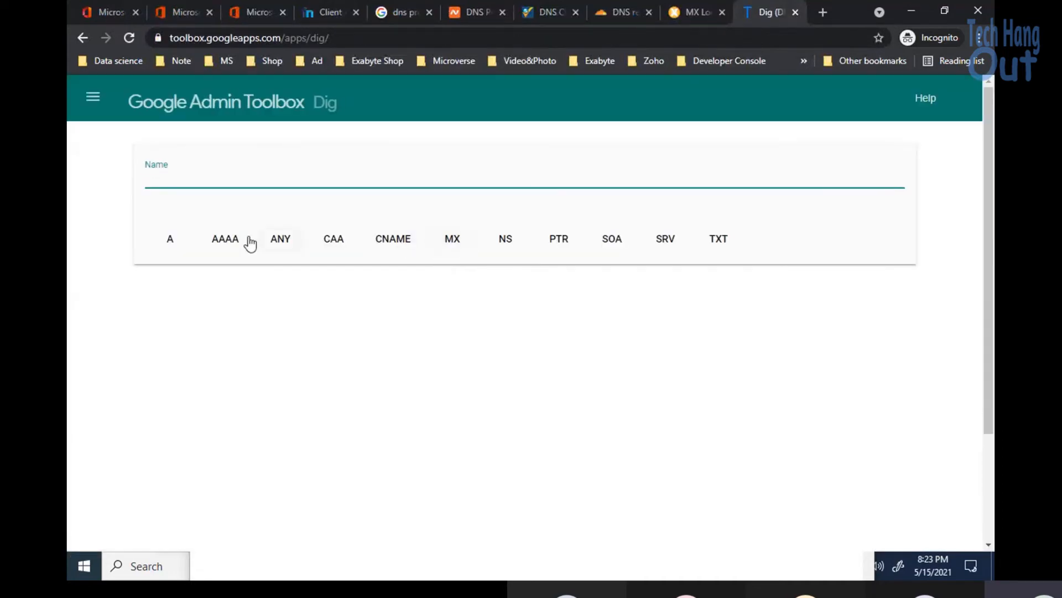
click(253, 183)
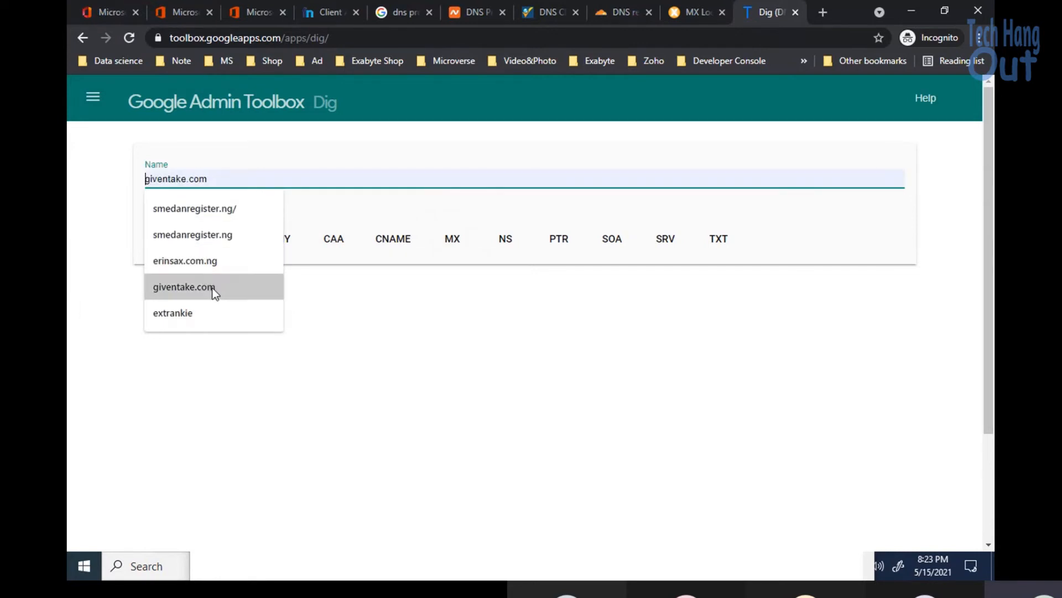
click(258, 170)
click(179, 181)
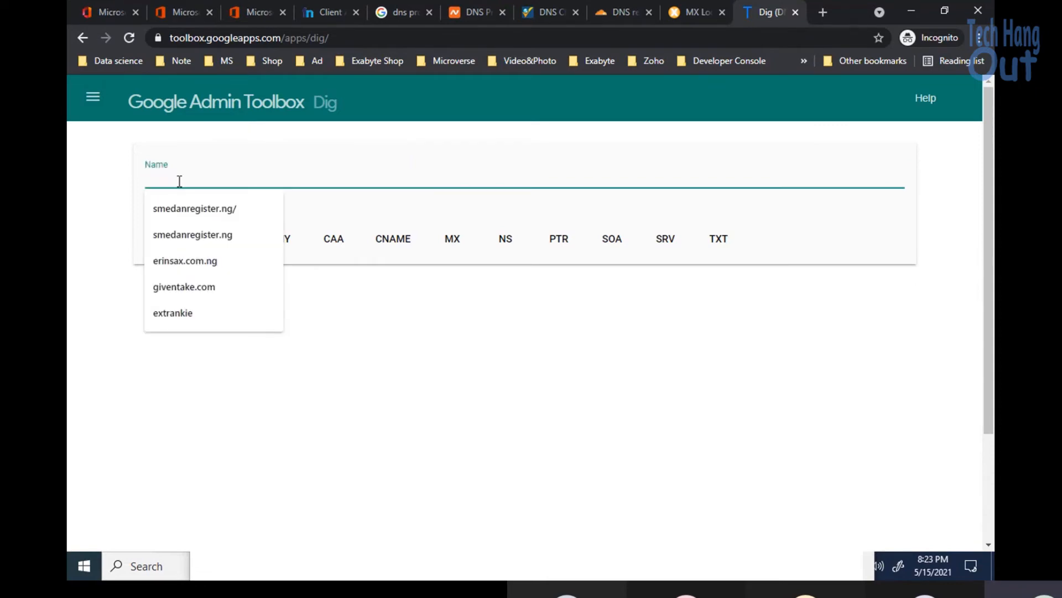
text(exaby)
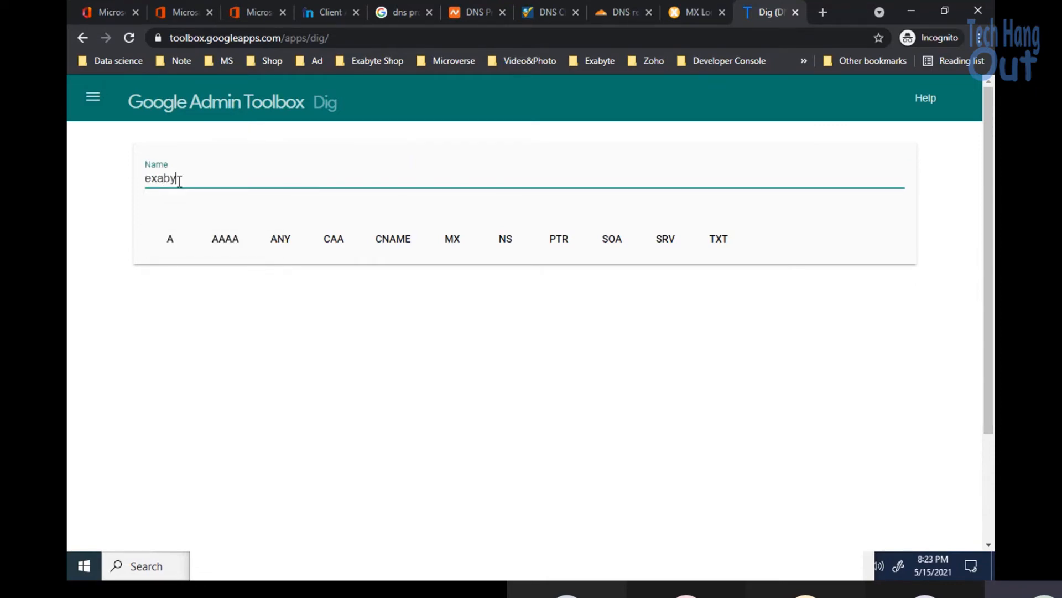
text(te.)
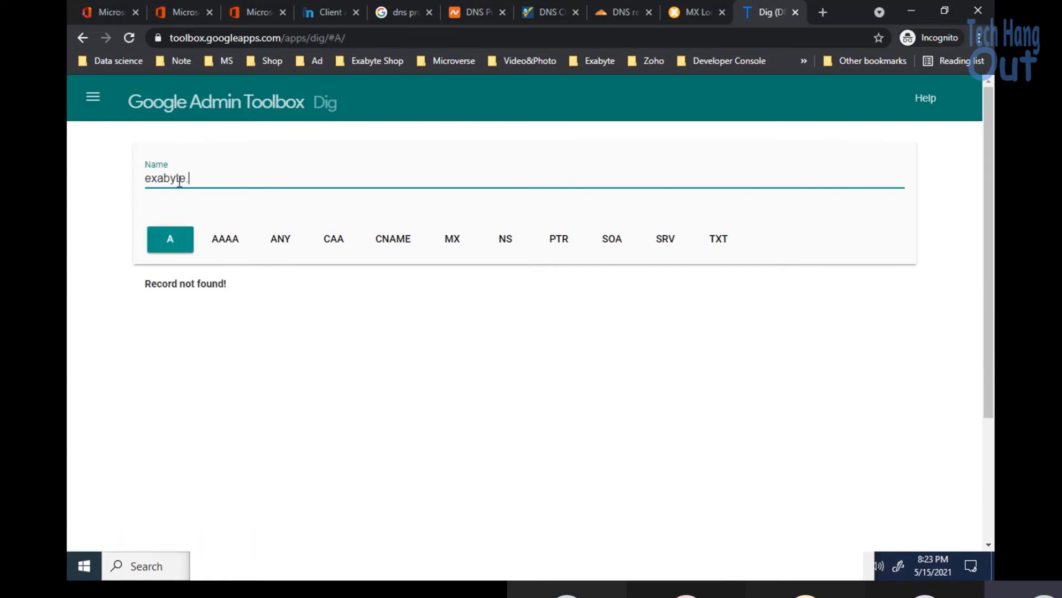
key(BackSpace)
text(academy.ml)
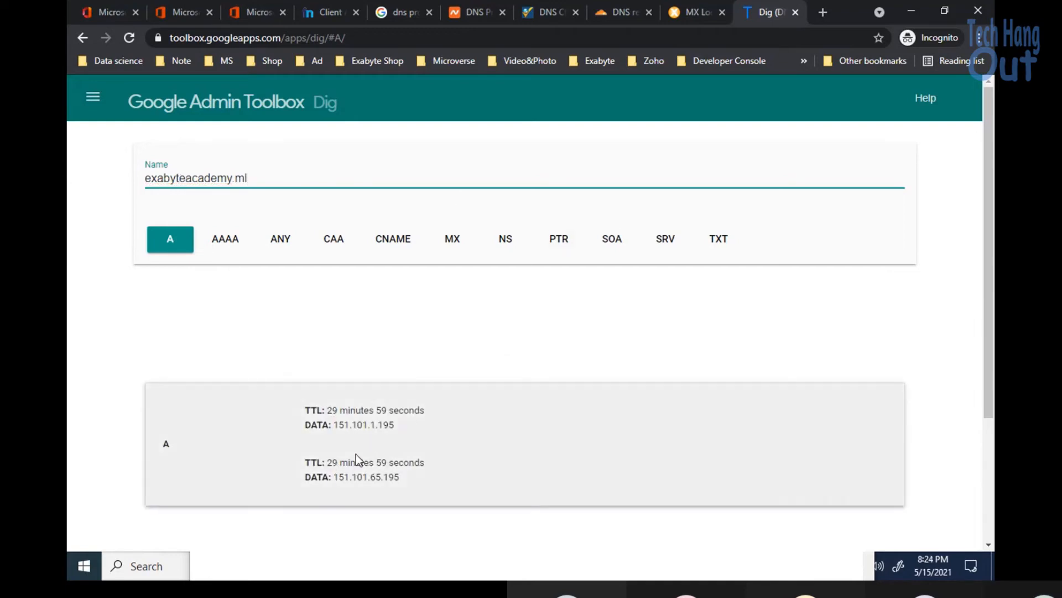
Step: Run an ANY lookup for exabyteacademy.ml and scroll down through the returned records
click(282, 243)
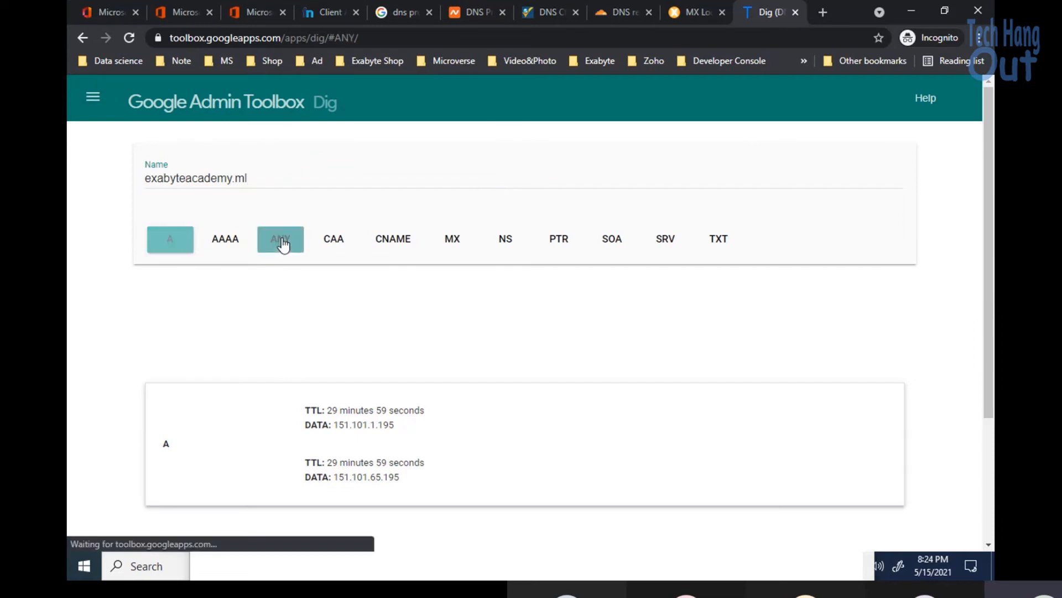
scroll(266, 357, down, 3)
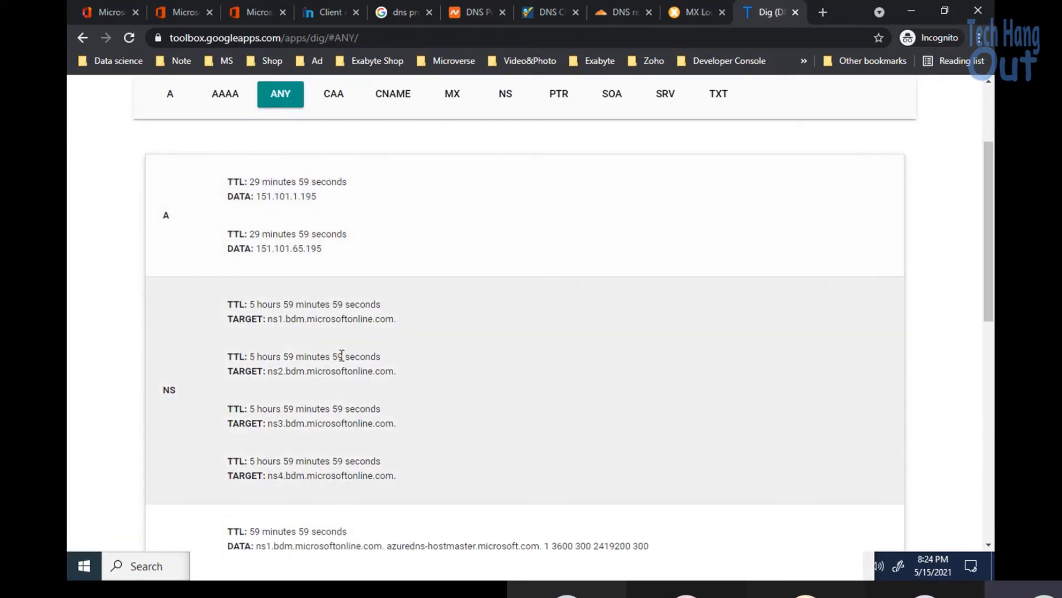
scroll(207, 290, down, 3)
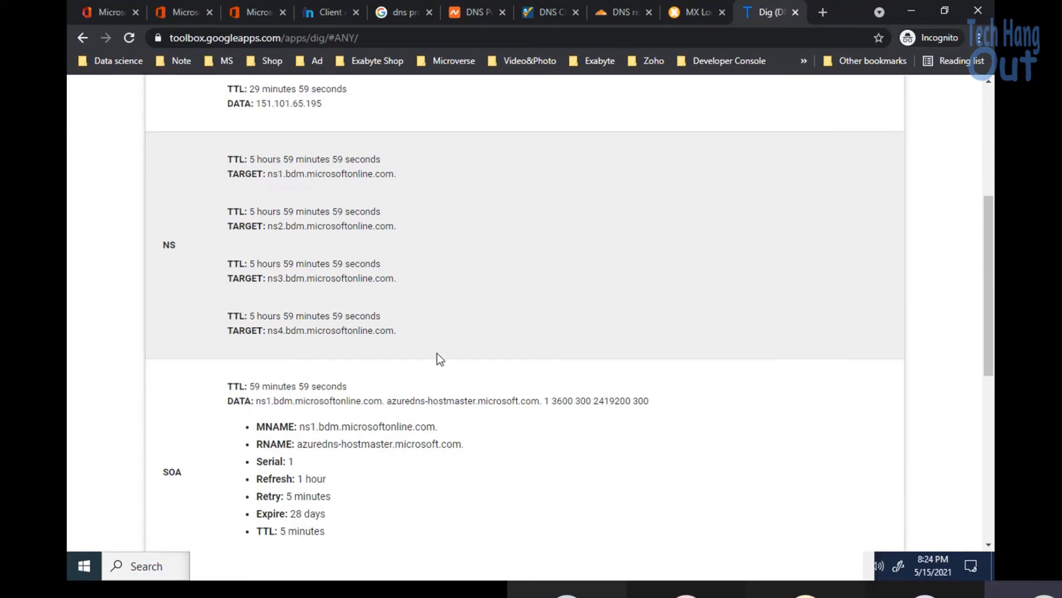
scroll(429, 359, down, 3)
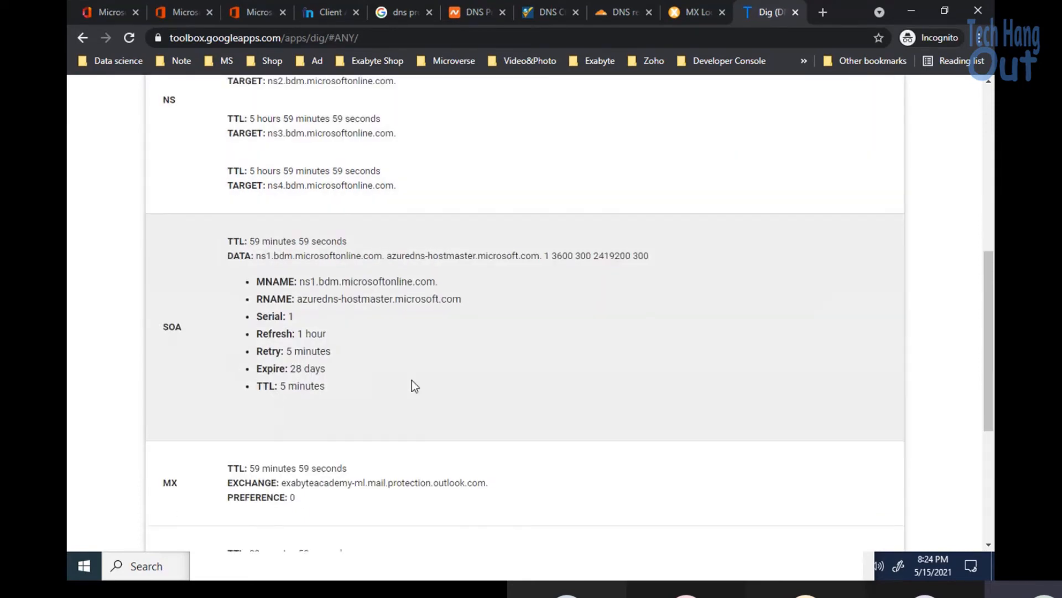
scroll(403, 388, down, 3)
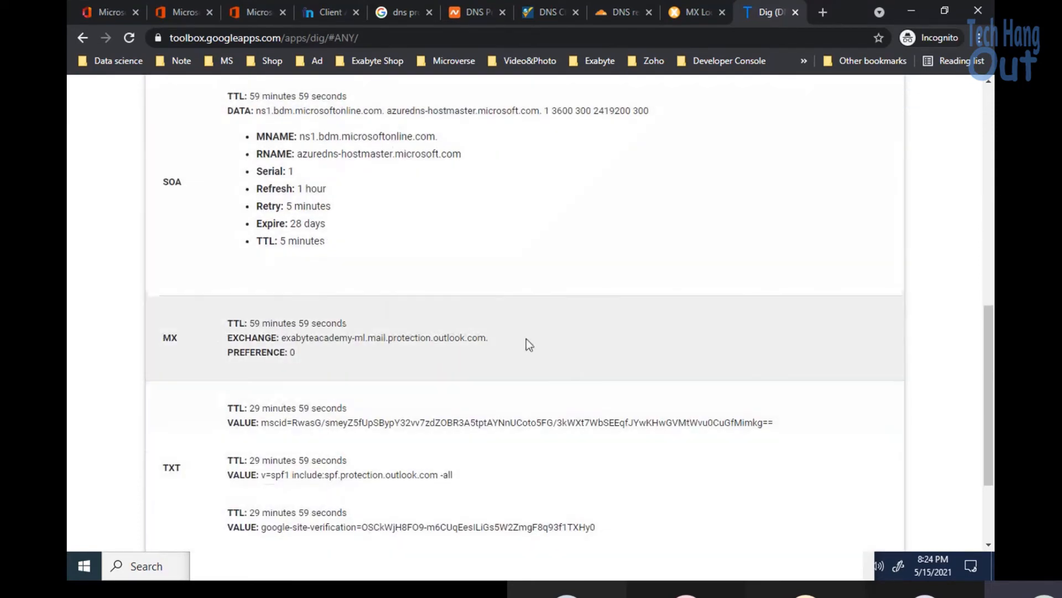
Step: Highlight the MX record's mail exchange hostname in the Dig results
drag(281, 342, 444, 344)
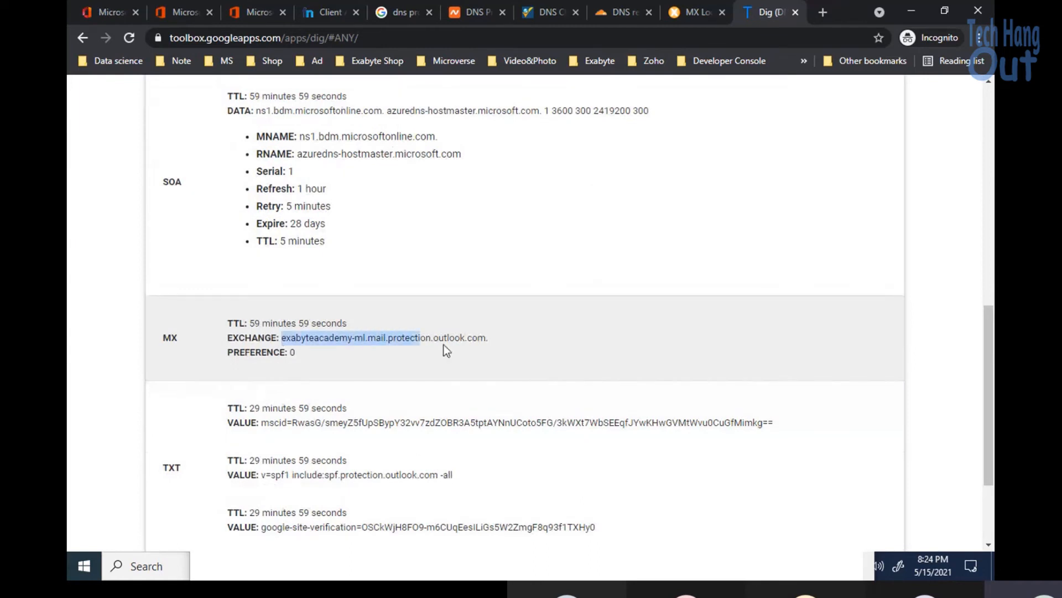
click(509, 343)
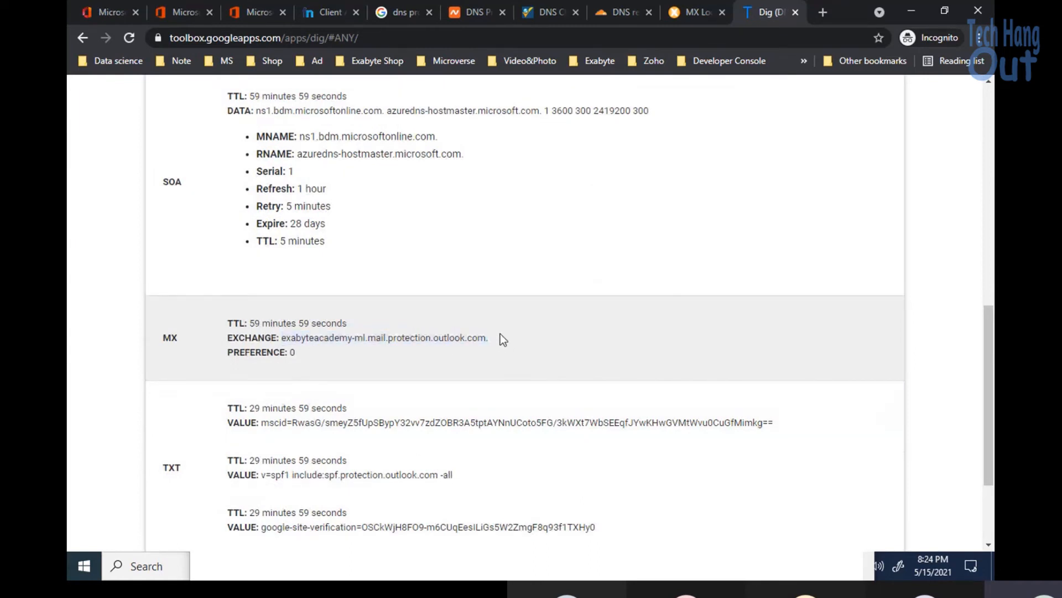
drag(496, 335, 349, 345)
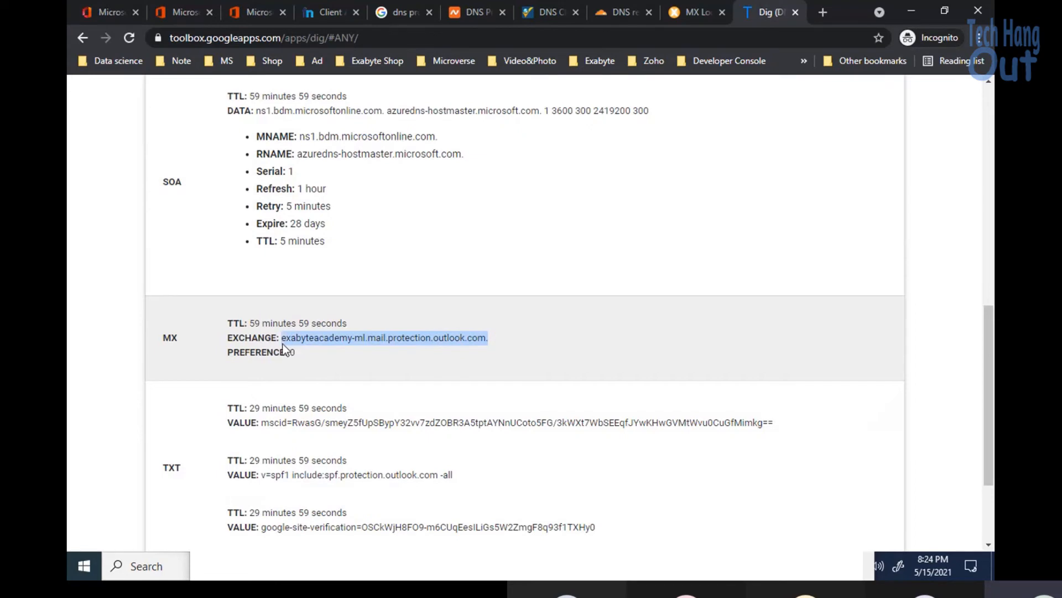
click(393, 356)
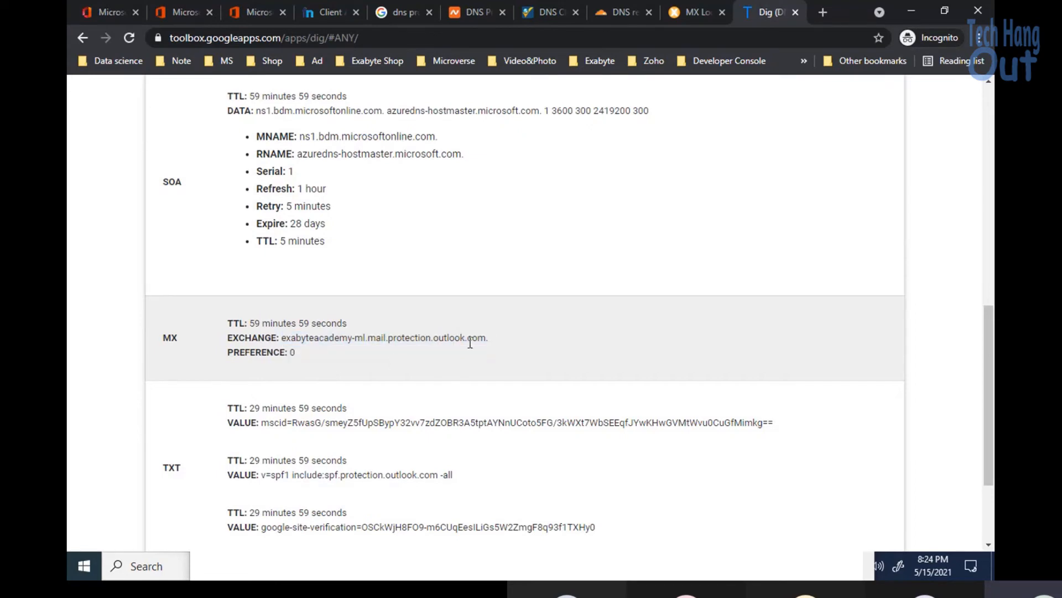
drag(490, 339, 280, 336)
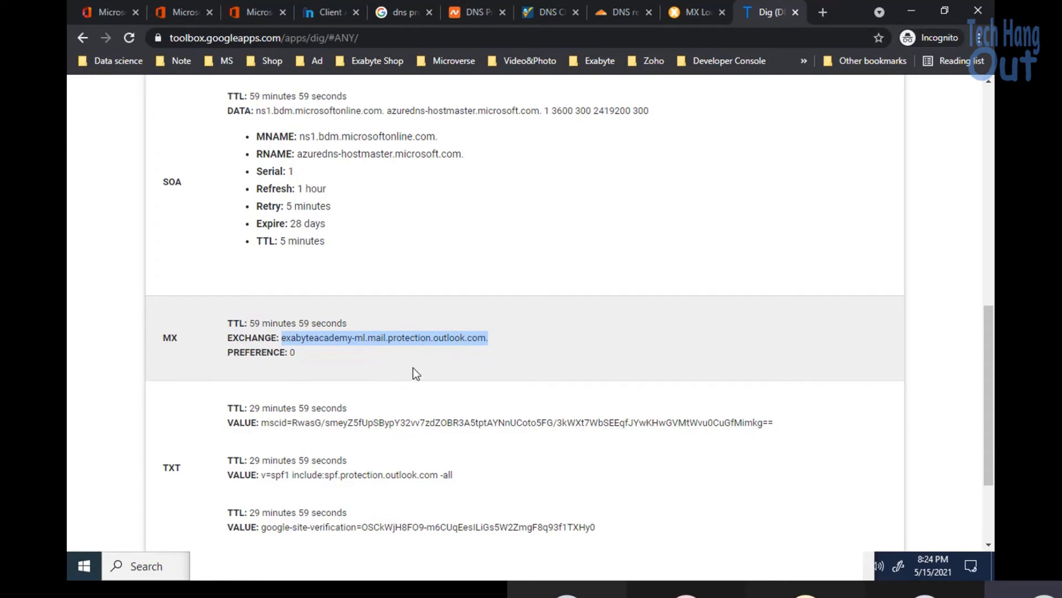
click(442, 360)
drag(490, 339, 281, 335)
click(347, 356)
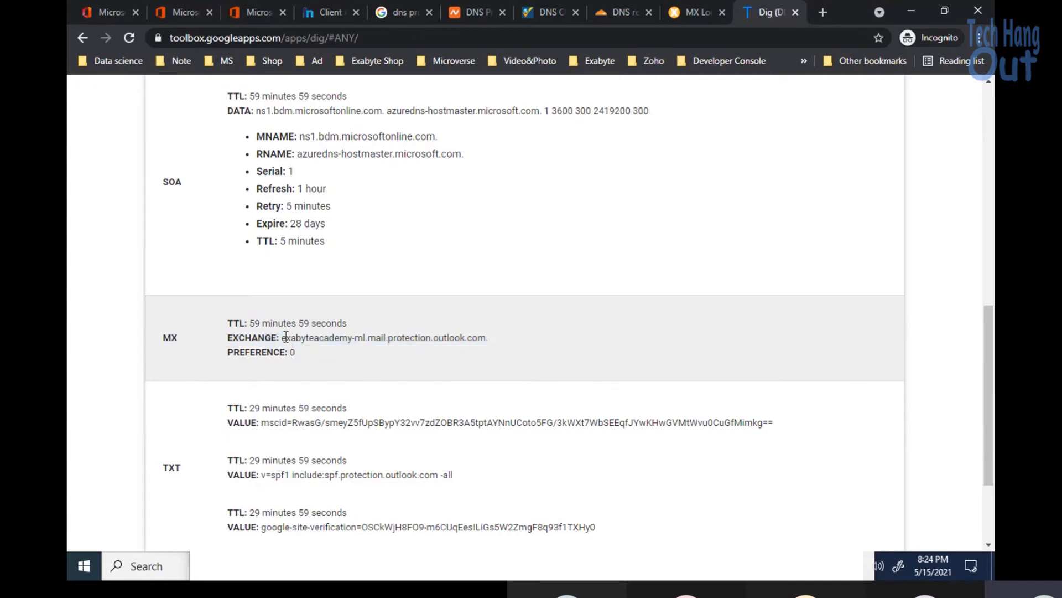
drag(285, 337, 510, 343)
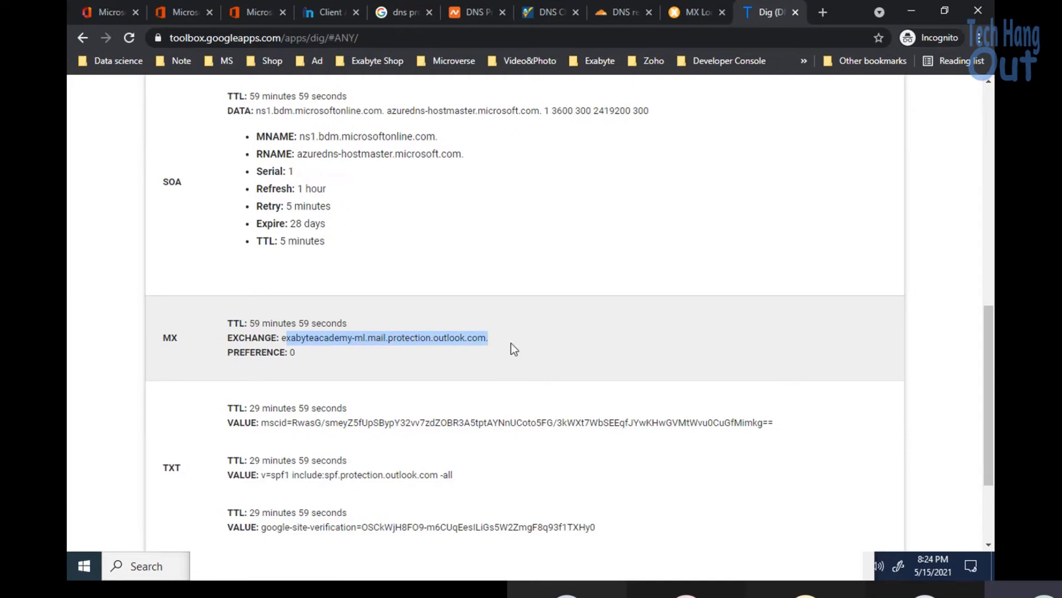
Step: Highlight the SPF and site verification TXT record values
scroll(480, 395, down, 3)
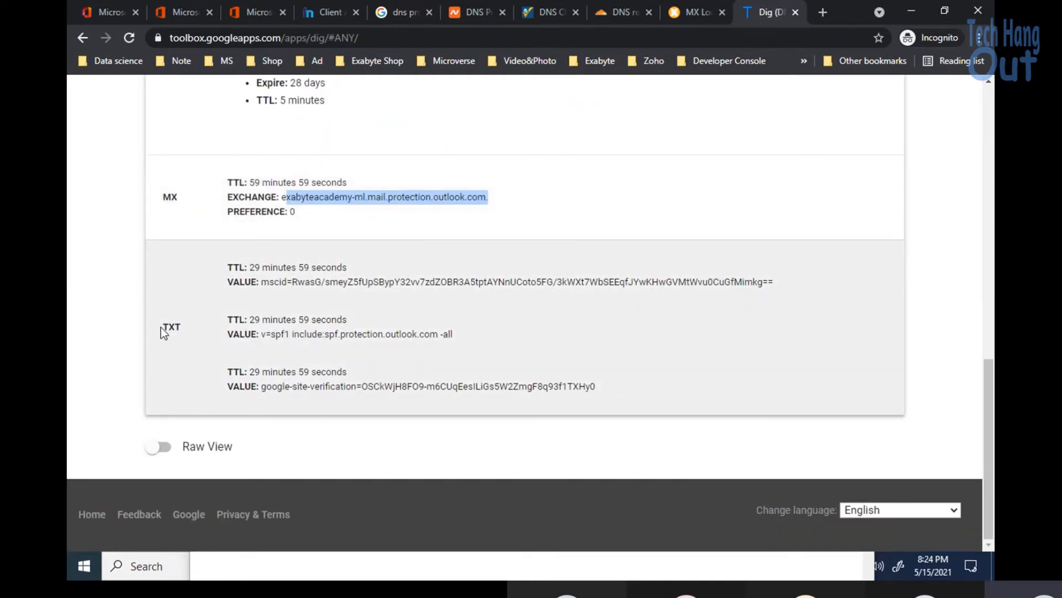
click(228, 269)
drag(774, 283, 285, 282)
triple_click(398, 331)
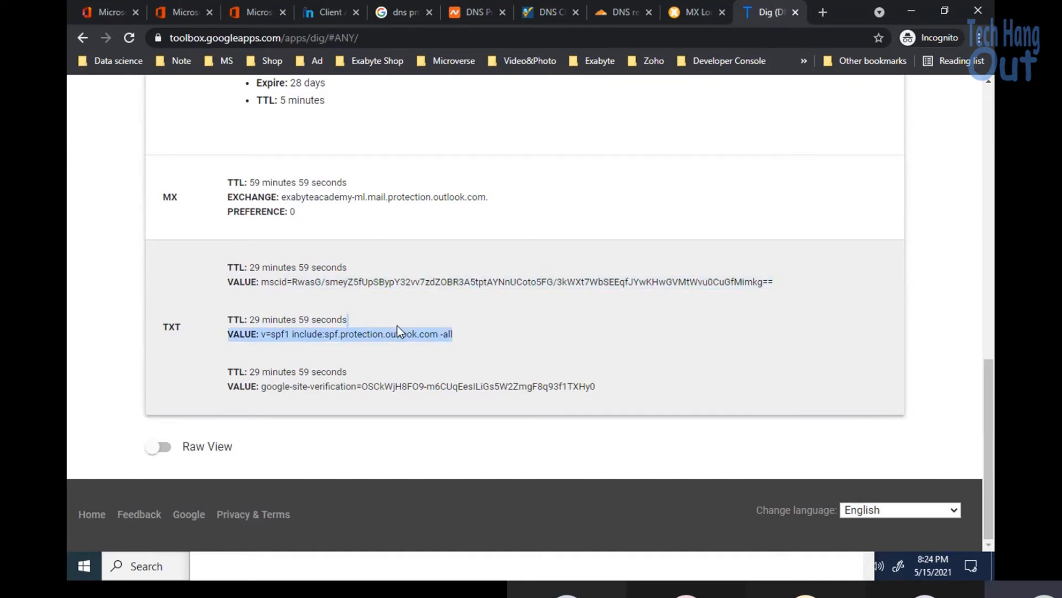
drag(597, 387, 282, 370)
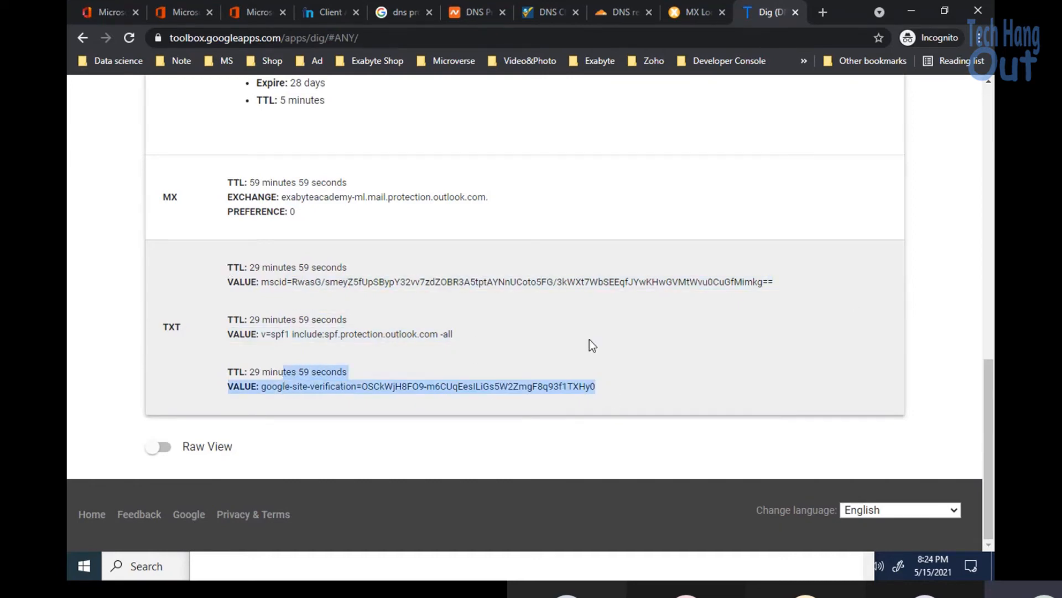
scroll(640, 332, up, 10)
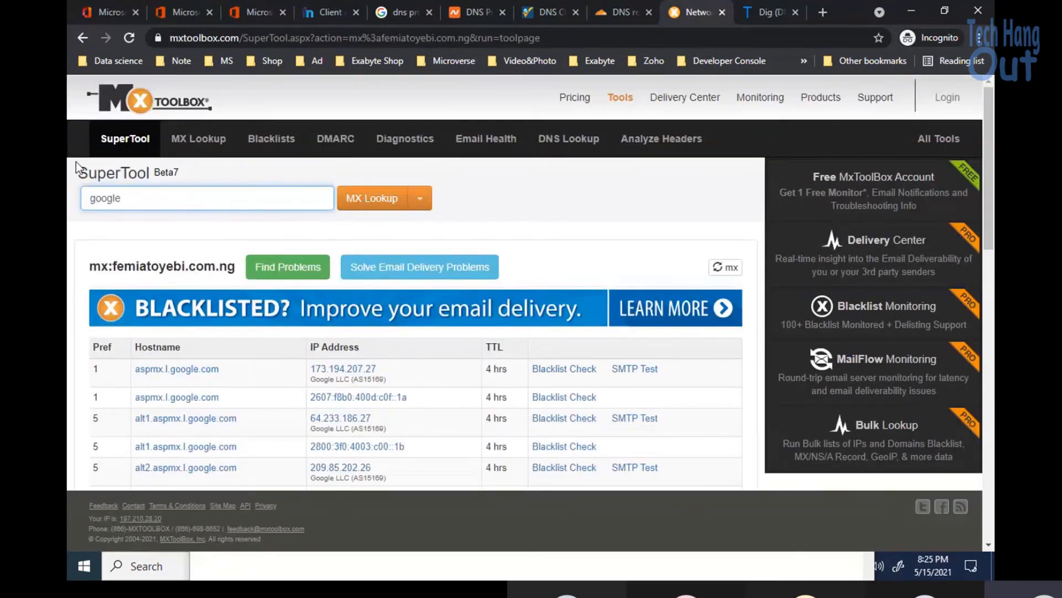
Step: Run an MxToolbox MX lookup for google.com and review the results
text(.com)
click(391, 204)
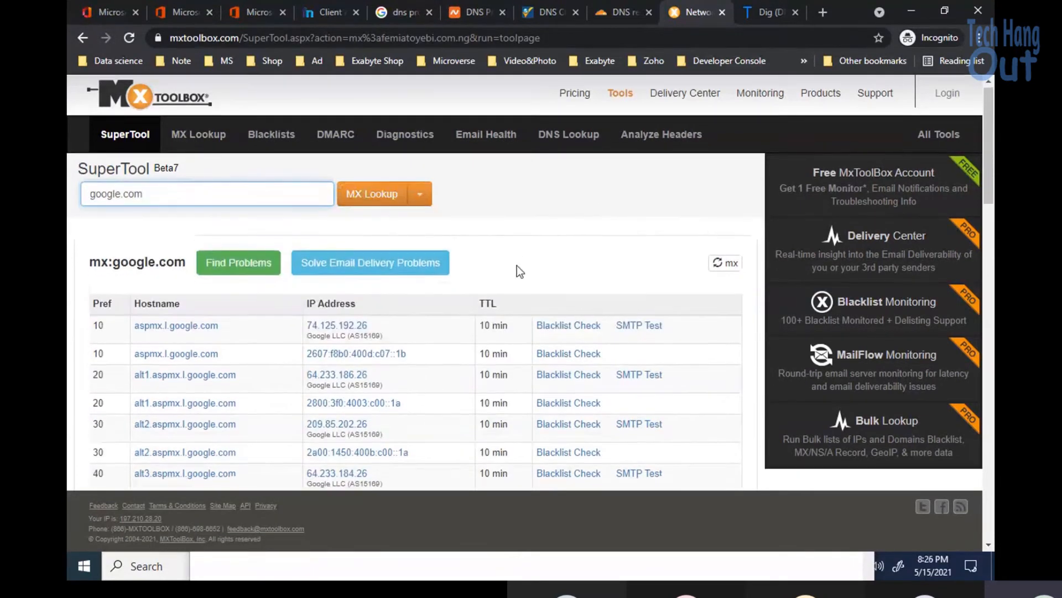
scroll(290, 203, down, 3)
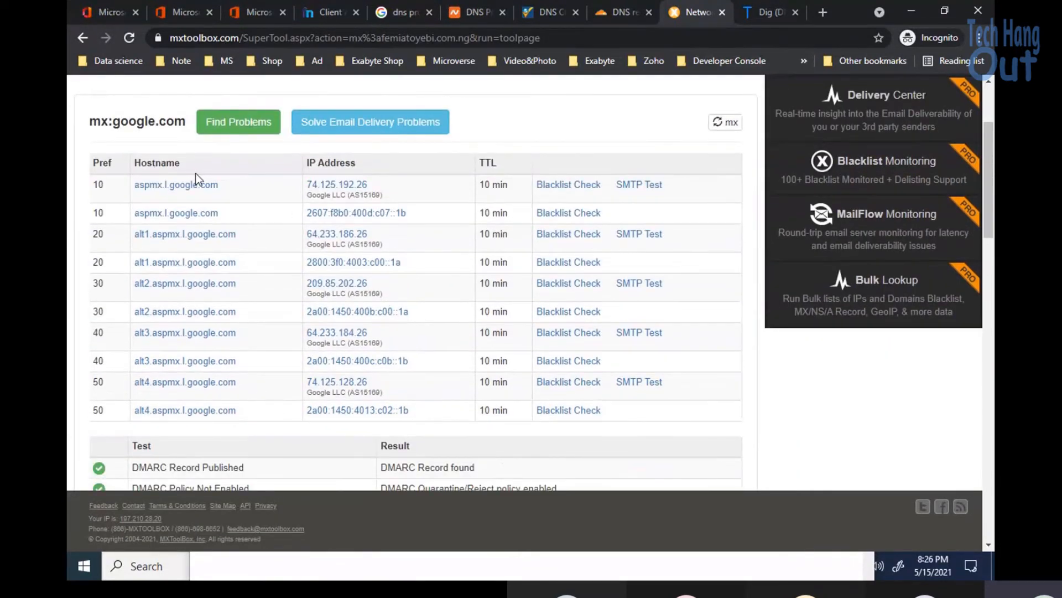
scroll(293, 347, down, 4)
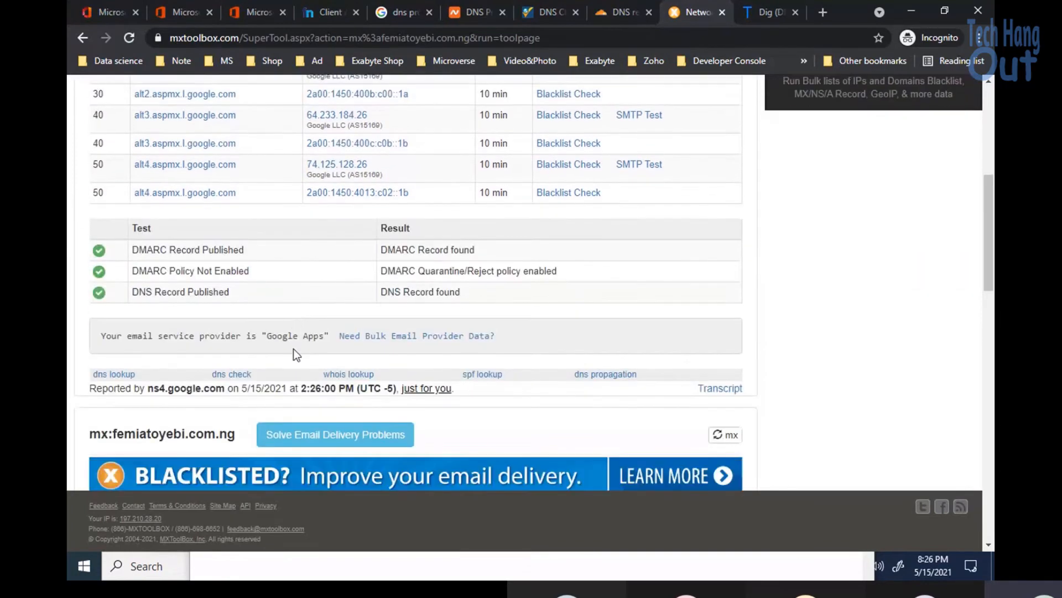
scroll(295, 347, up, 2)
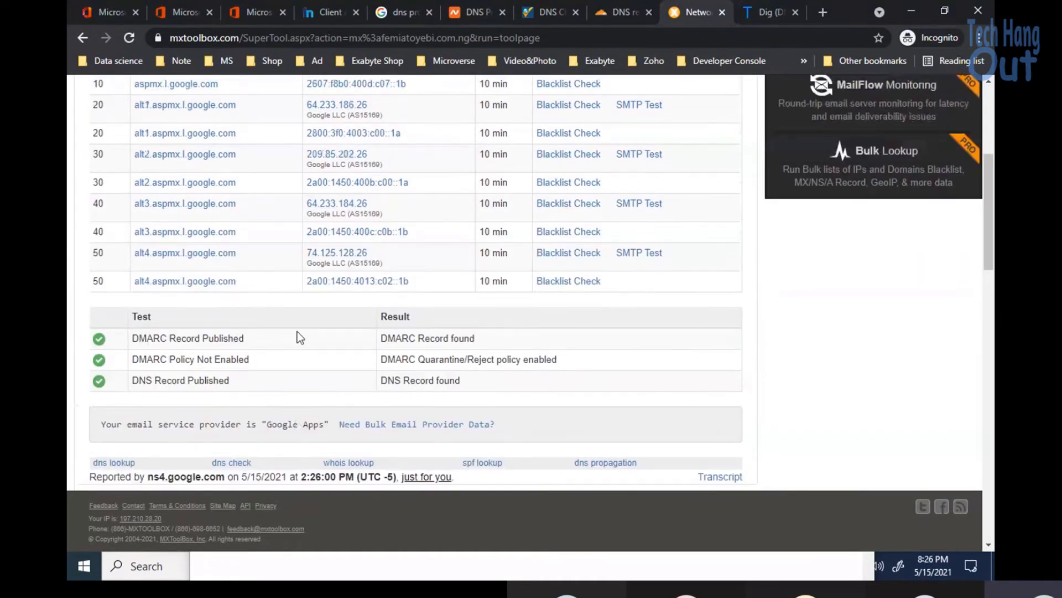
Step: Pass through the Freenom DNS tab back to the Microsoft 365 verification page
key(ctrl+Tab)
click(327, 9)
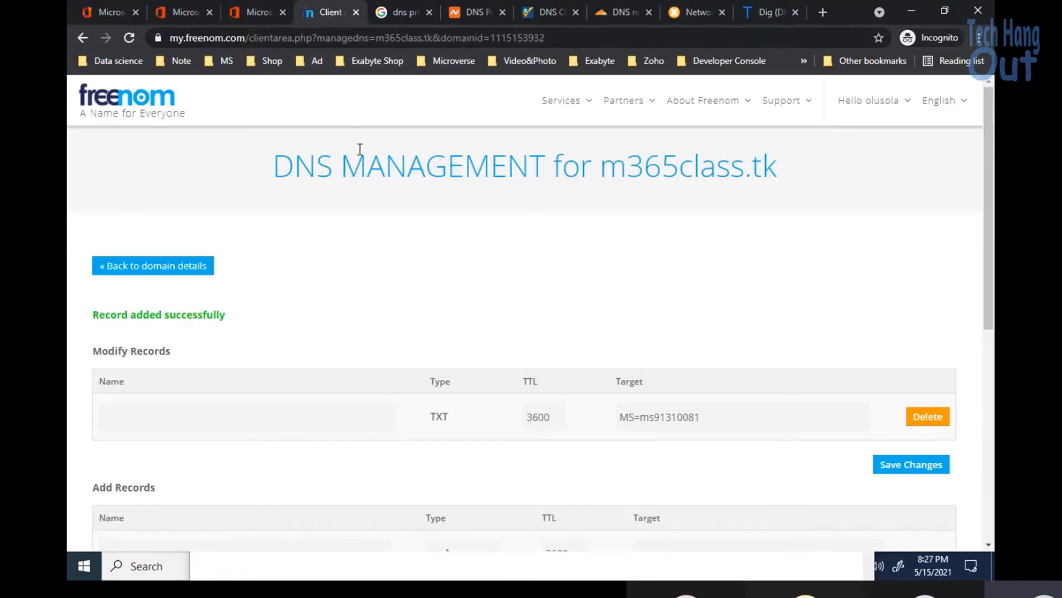
click(256, 11)
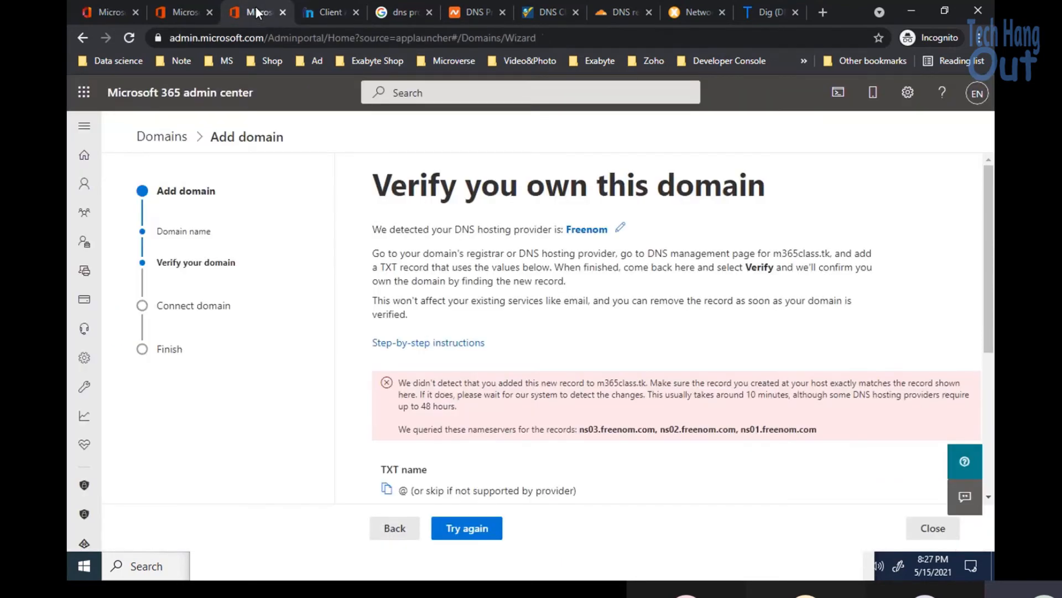
Step: Retry verification of m365class.tk with Try again
click(456, 529)
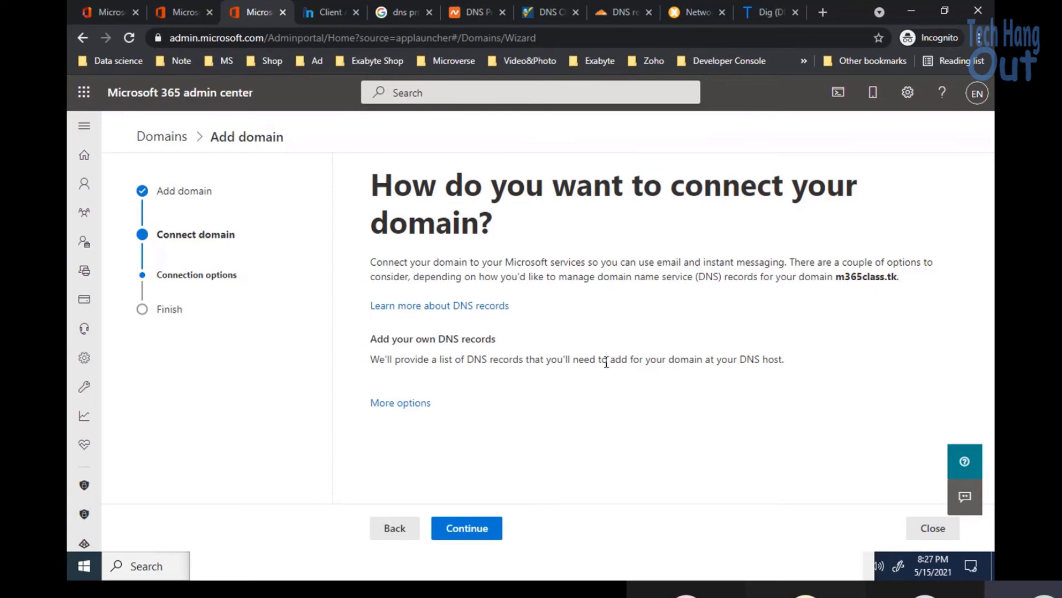
Step: Expand more connection options, pick Skip and do this later, then Add your own DNS records
click(382, 404)
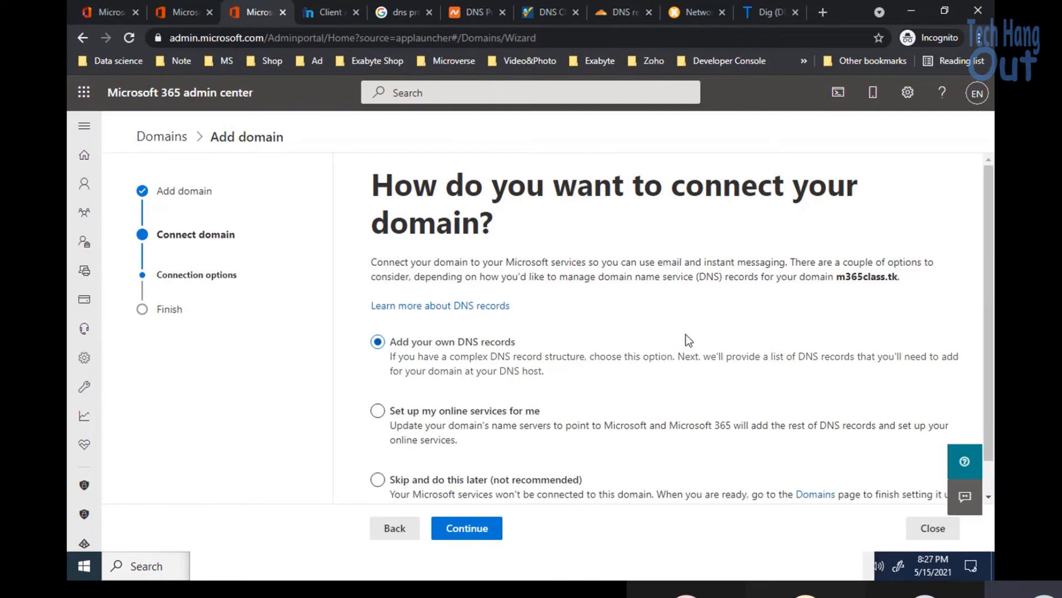
scroll(685, 334, down, 1)
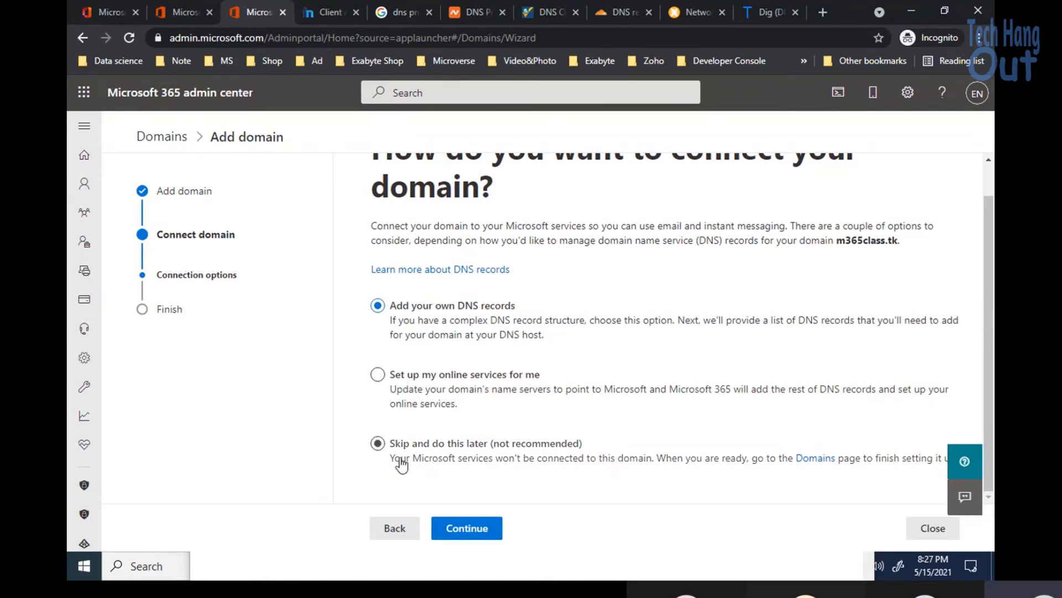
click(384, 453)
click(379, 308)
Step: Choose Set up my online services for me and continue
click(403, 380)
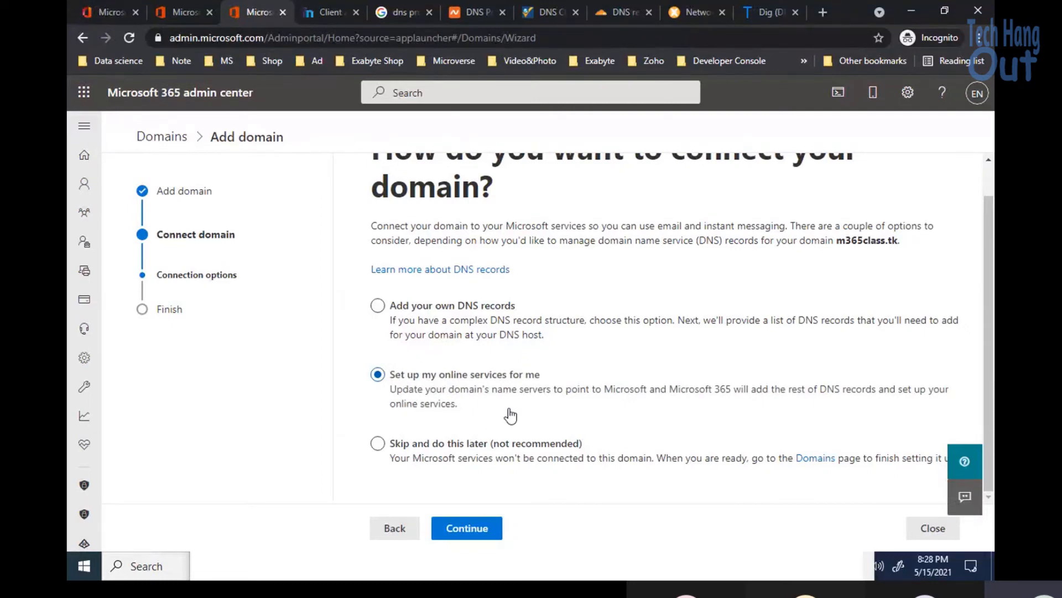
scroll(678, 284, up, 1)
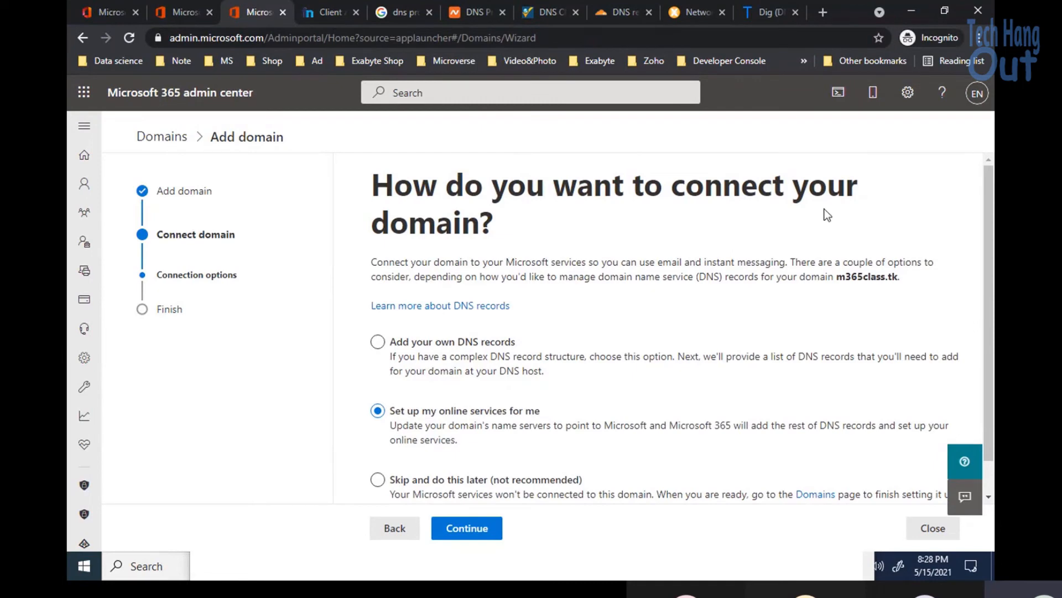
scroll(636, 361, down, 1)
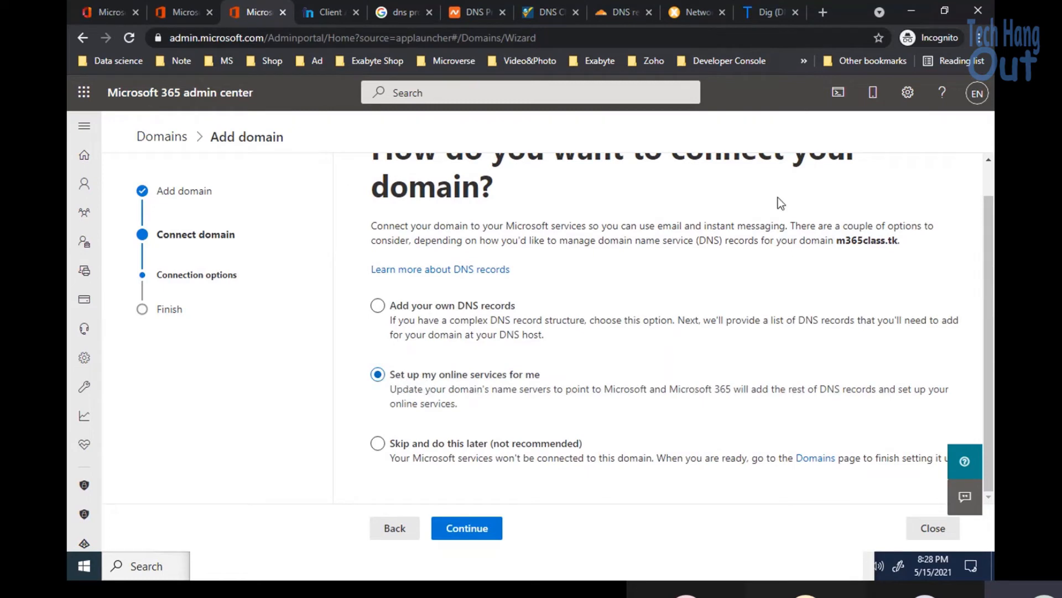
click(472, 532)
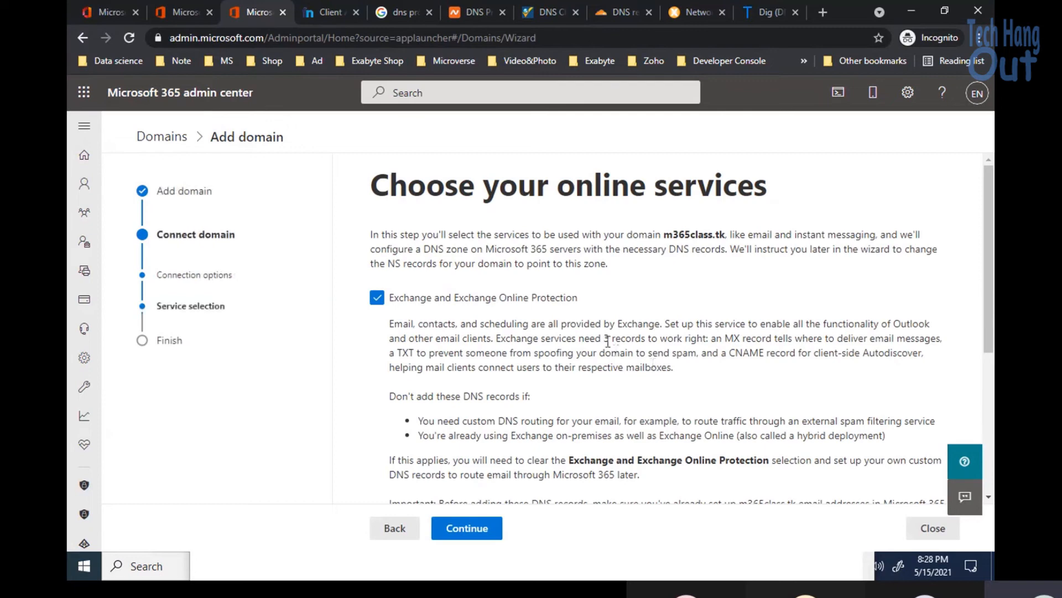
Step: Review the listed Exchange, Skype and Intune DNS records, then untick Exchange and Exchange Online Protection
scroll(608, 341, down, 5)
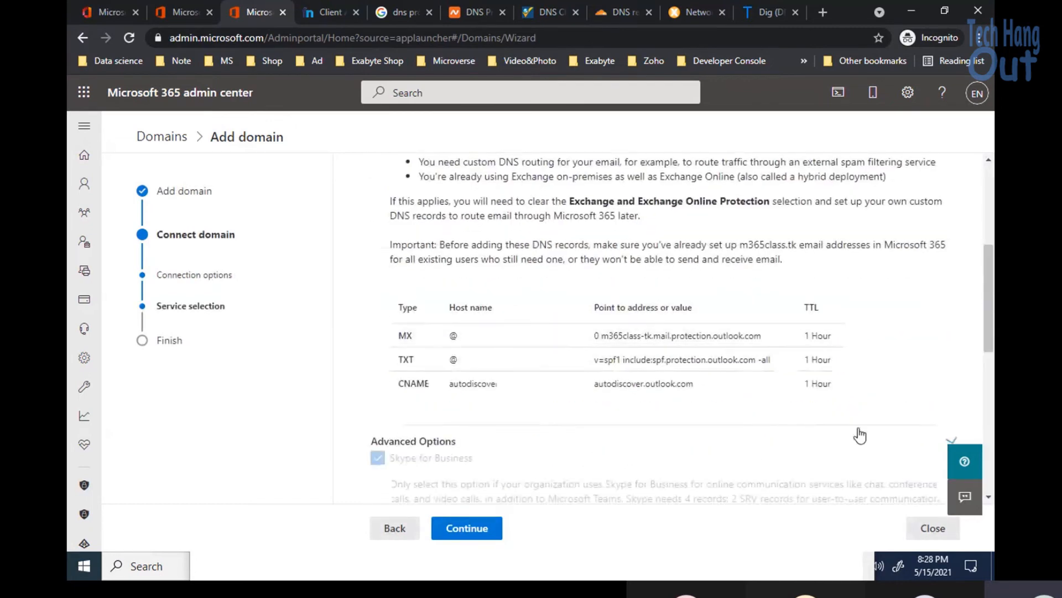
scroll(768, 384, down, 10)
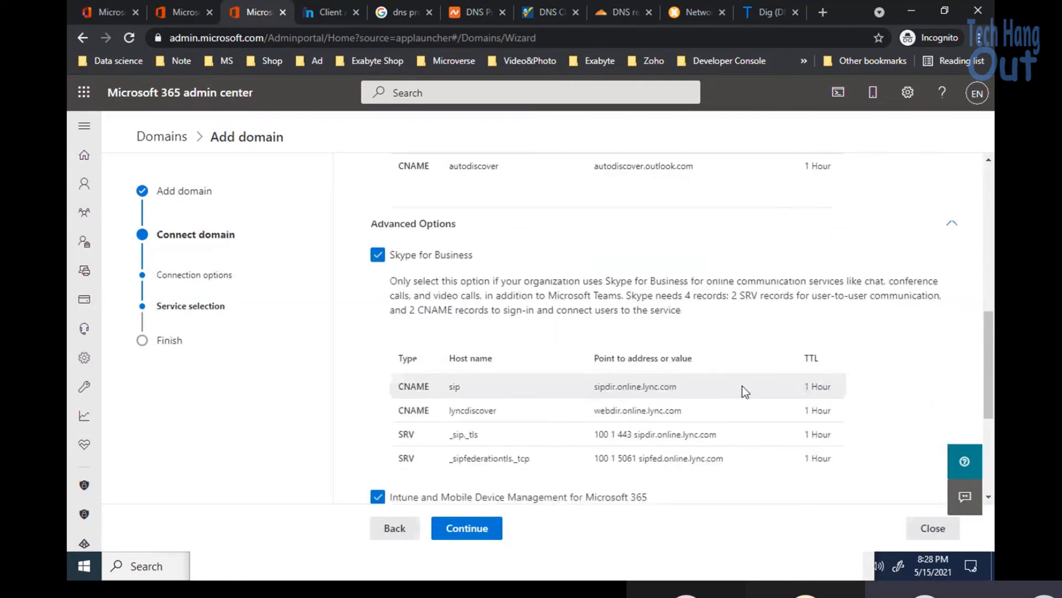
scroll(742, 386, up, 12)
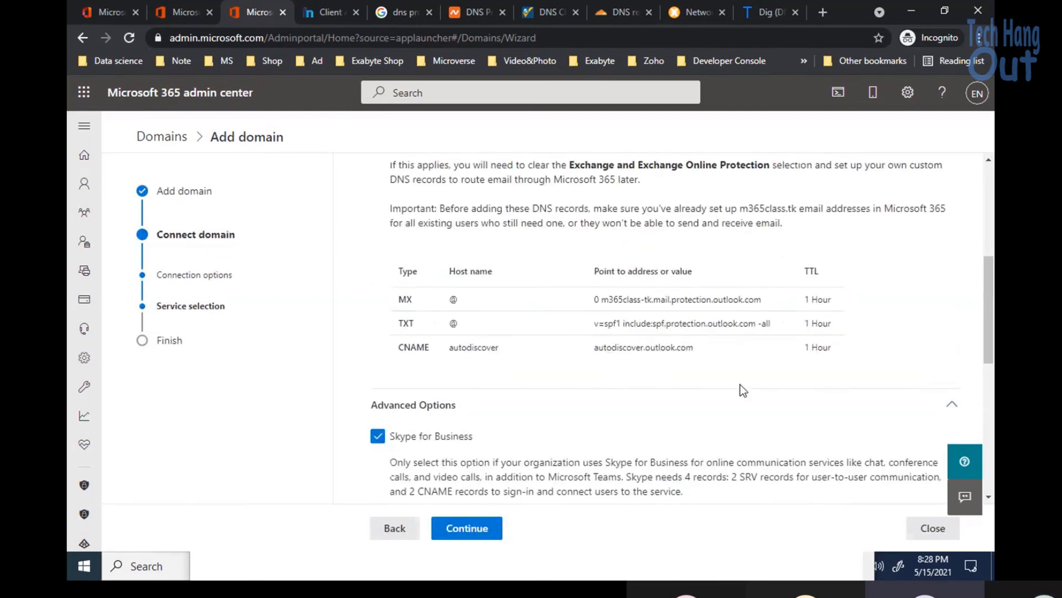
scroll(741, 384, up, 4)
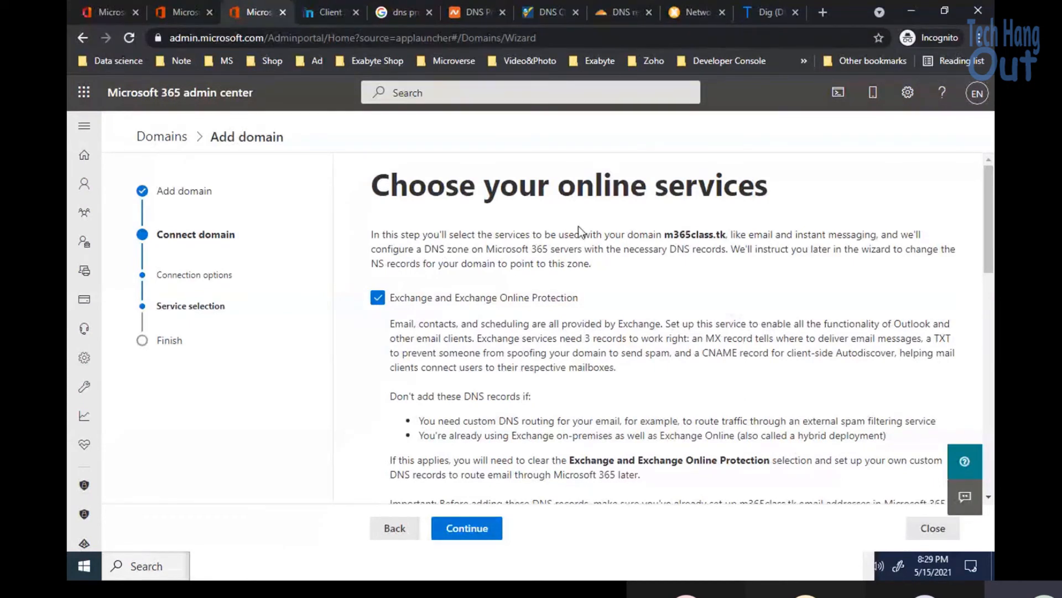
scroll(632, 288, down, 5)
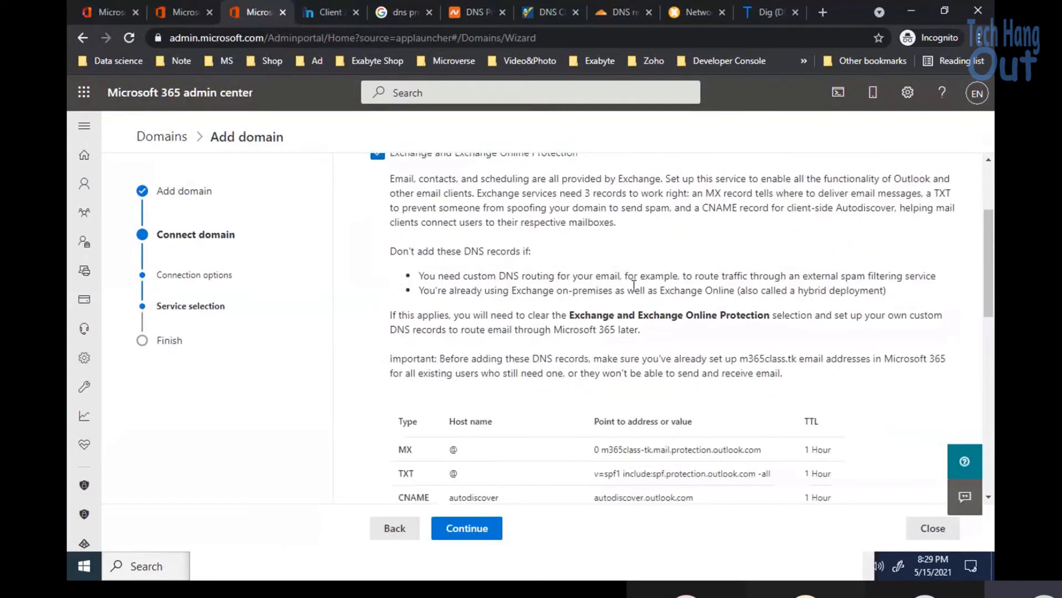
scroll(662, 307, down, 5)
scroll(664, 304, up, 8)
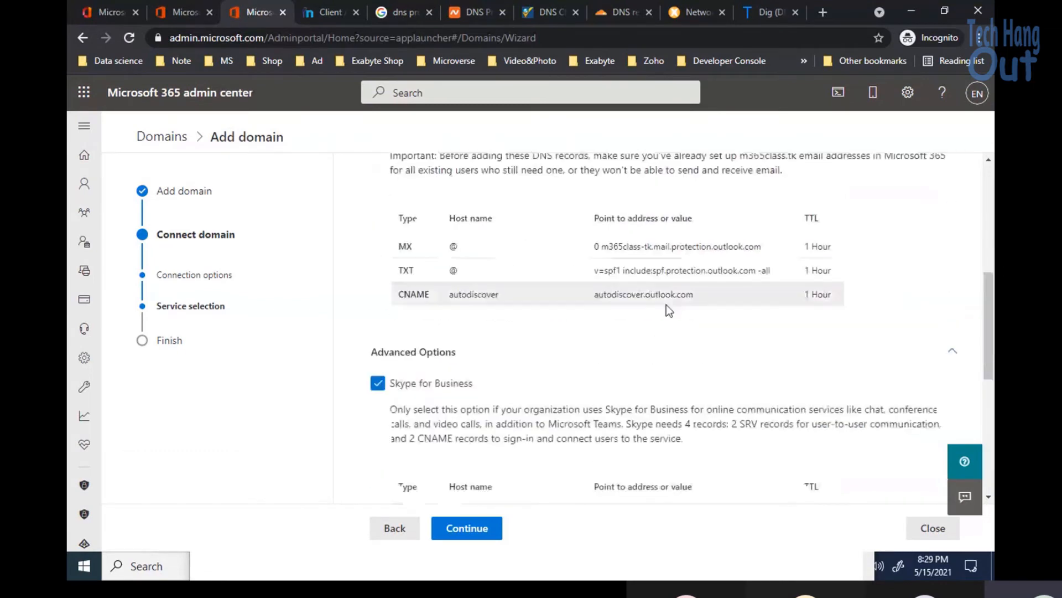
scroll(666, 304, up, 3)
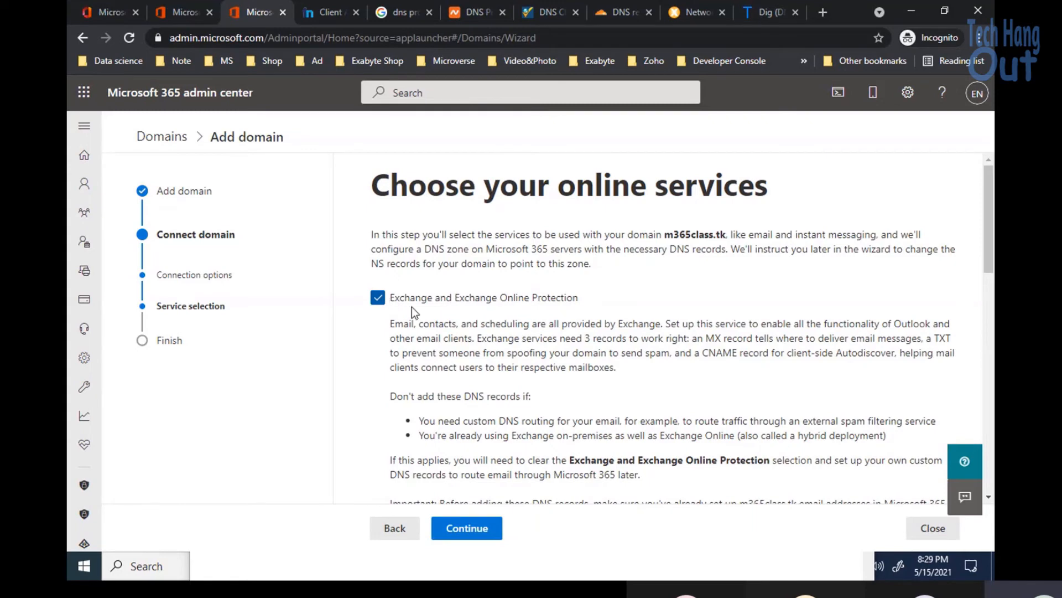
click(378, 302)
click(378, 302)
scroll(554, 315, down, 4)
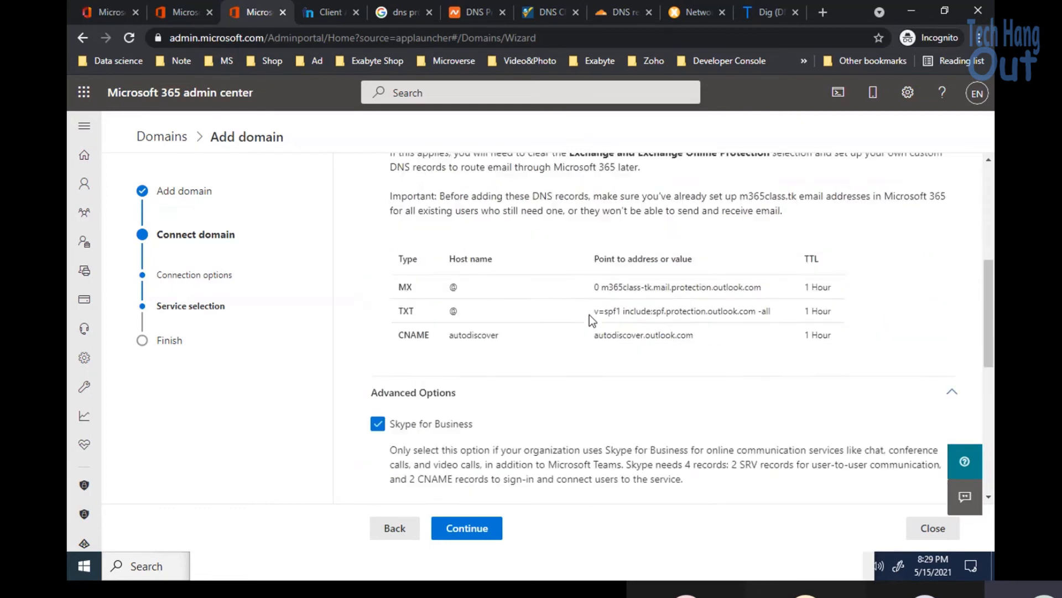
scroll(590, 314, down, 3)
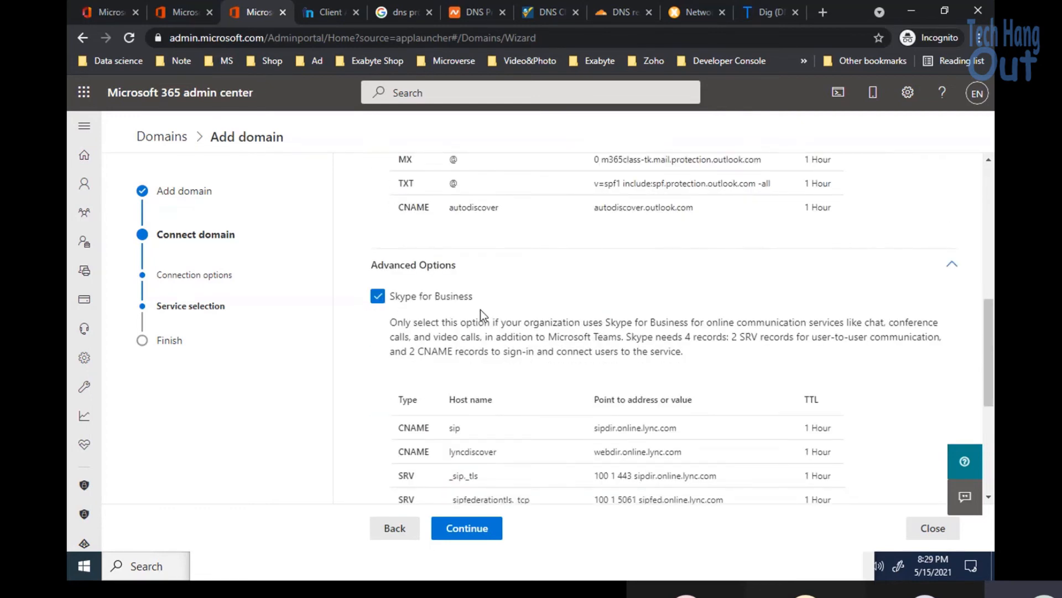
scroll(479, 309, down, 1)
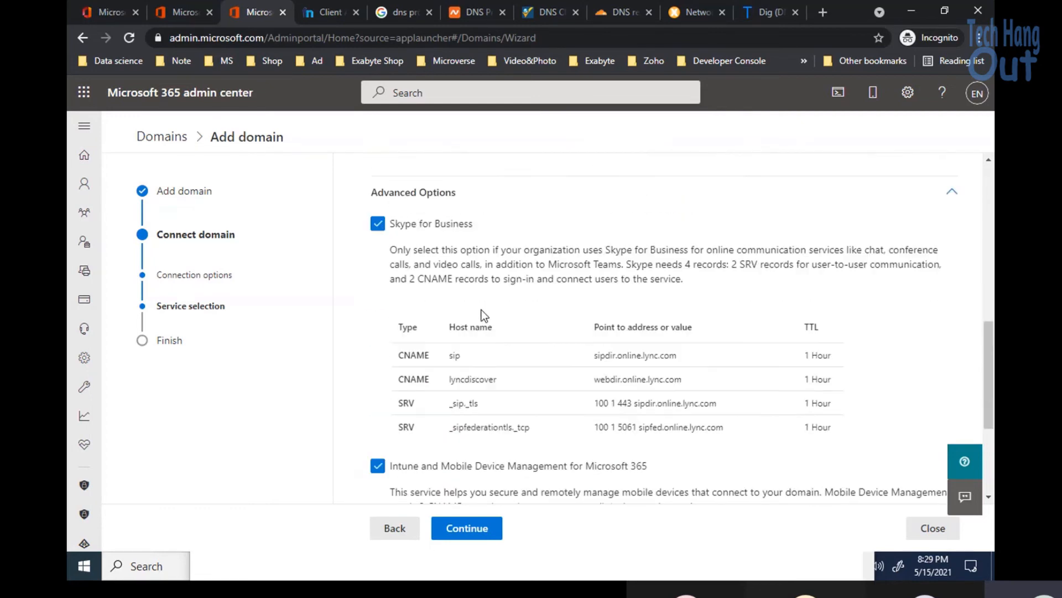
click(377, 228)
click(378, 239)
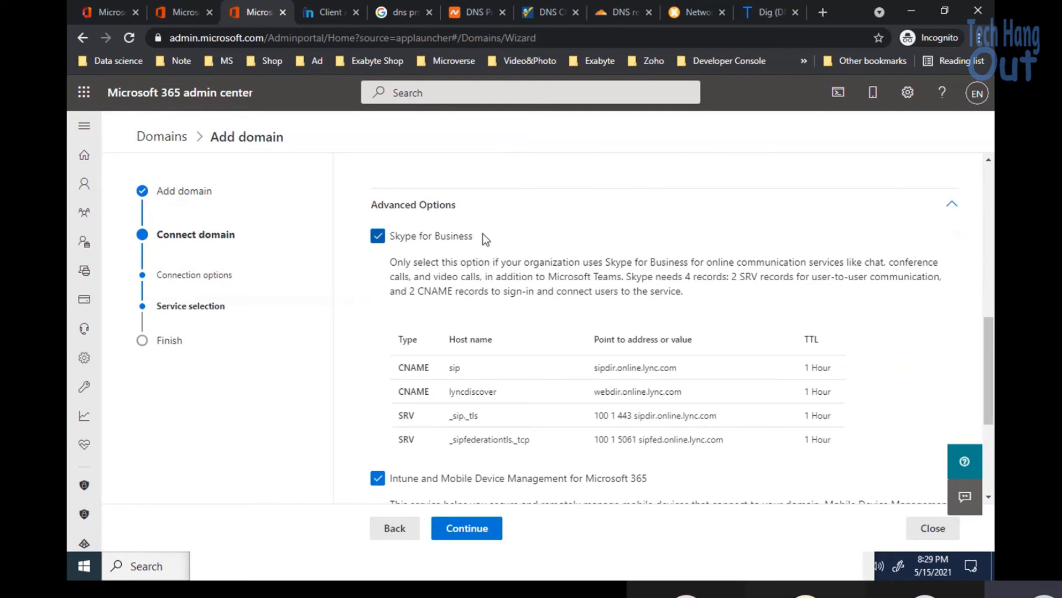
drag(389, 261, 721, 302)
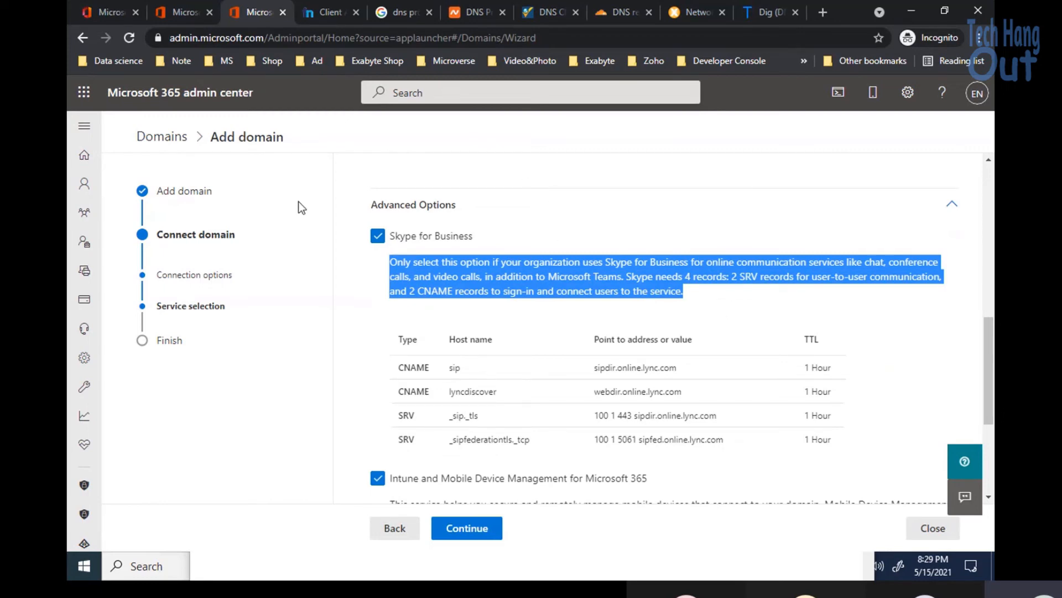
click(310, 363)
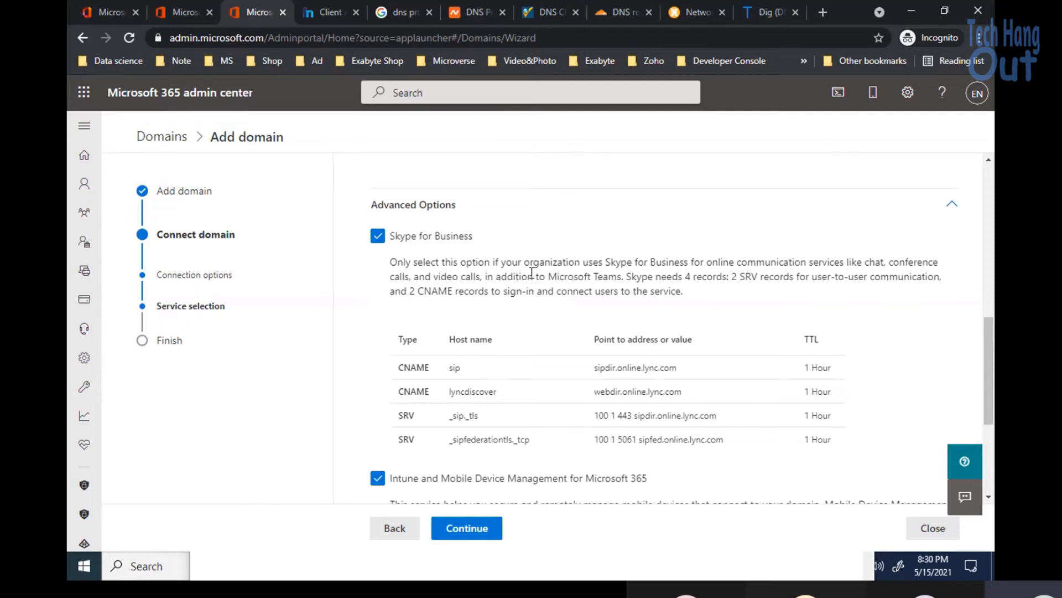
scroll(523, 316, down, 4)
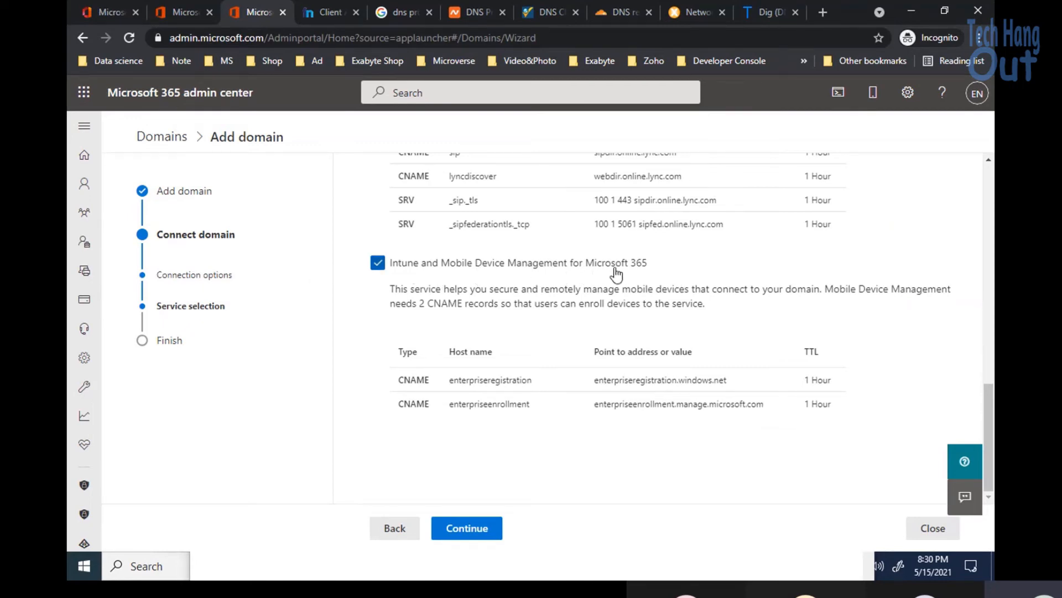
Step: Toggle Intune off and back on, then select its two CNAME records
click(381, 264)
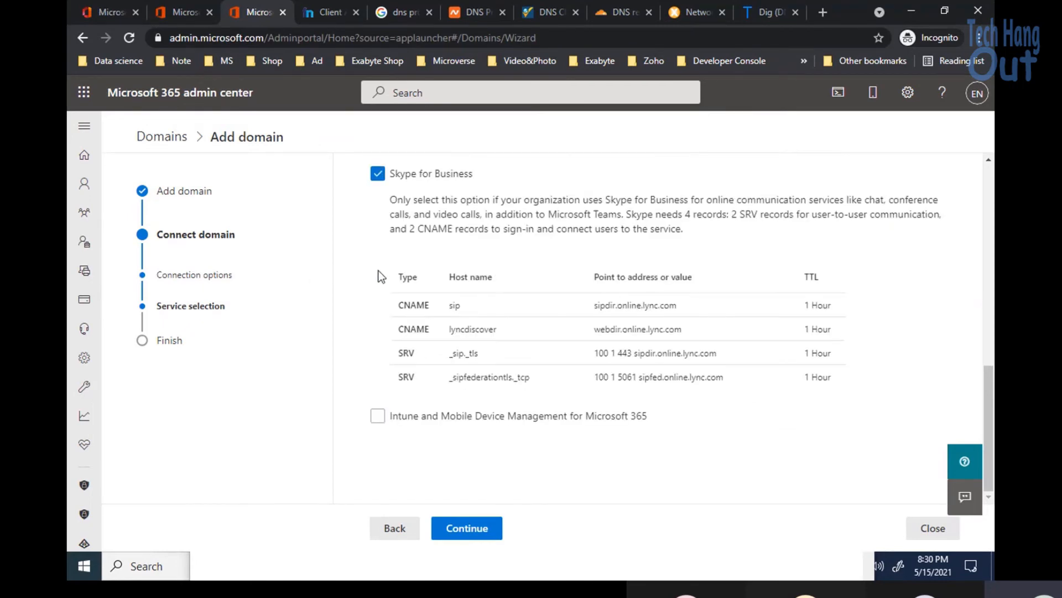
click(379, 416)
scroll(534, 381, down, 3)
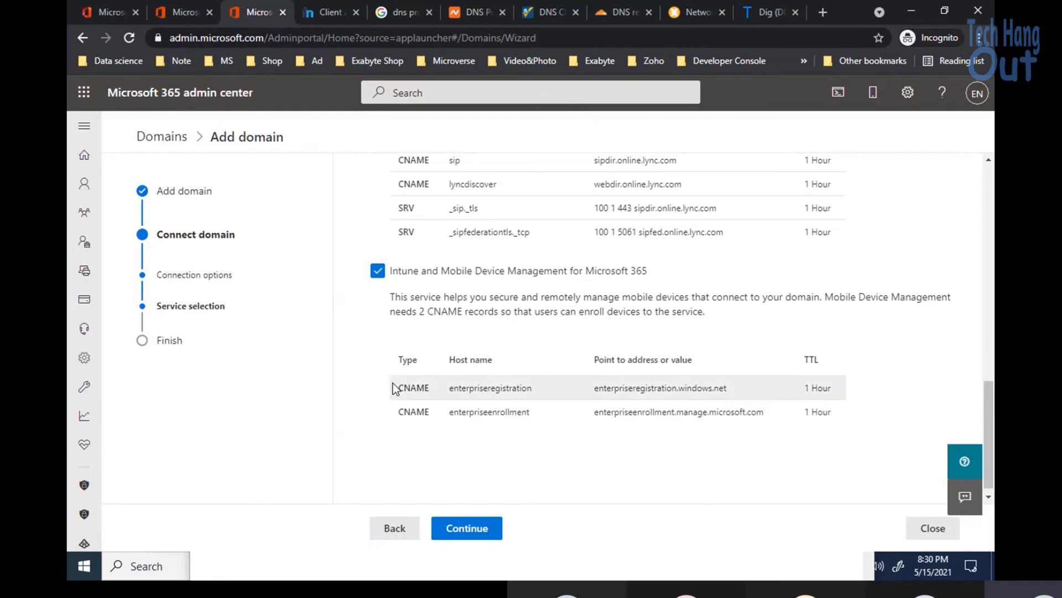
drag(393, 387, 858, 422)
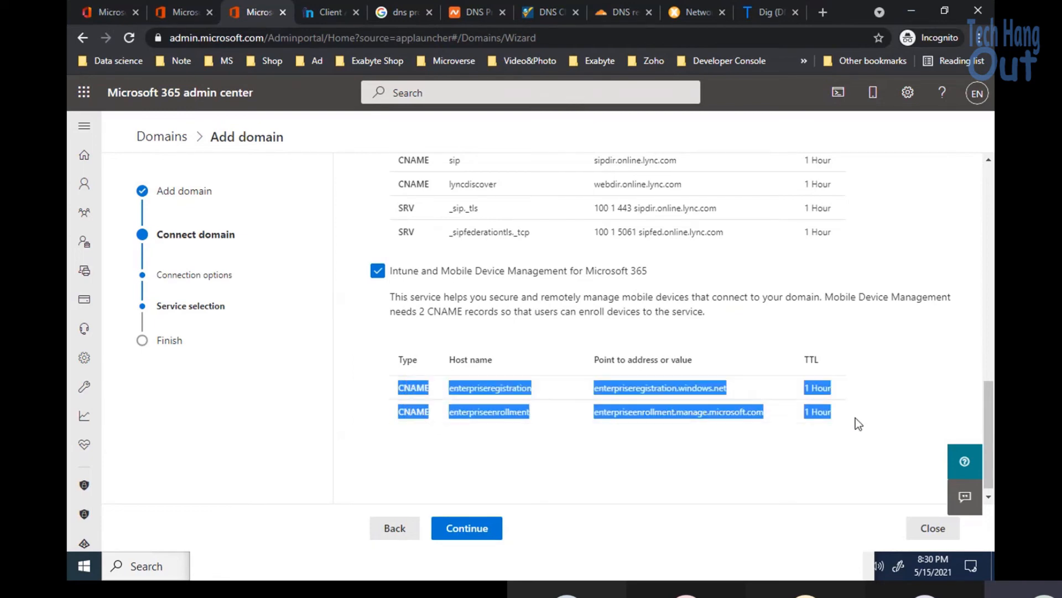
scroll(742, 398, up, 2)
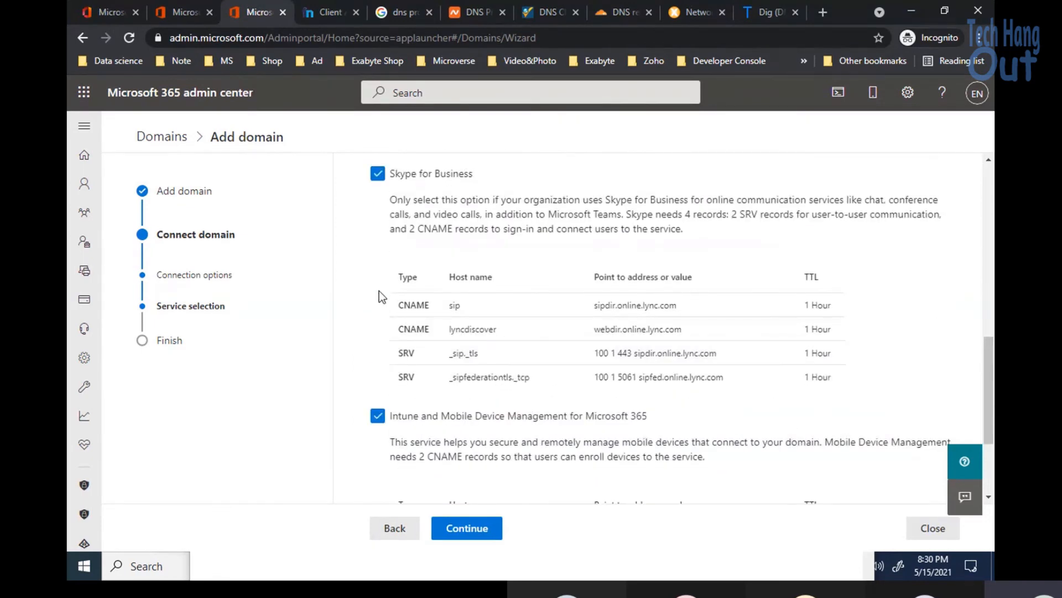
Step: Review the sip CNAME and other Skype for Business records, then submit the services selection
drag(392, 304, 665, 371)
scroll(665, 371, up, 4)
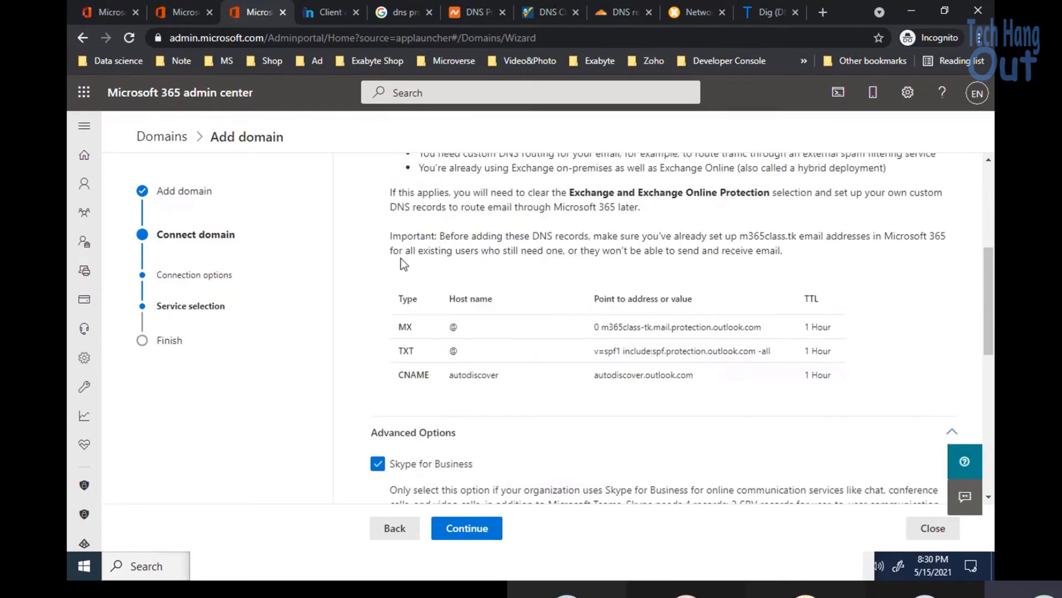
scroll(388, 242, up, 2)
scroll(383, 369, down, 2)
drag(395, 326, 650, 398)
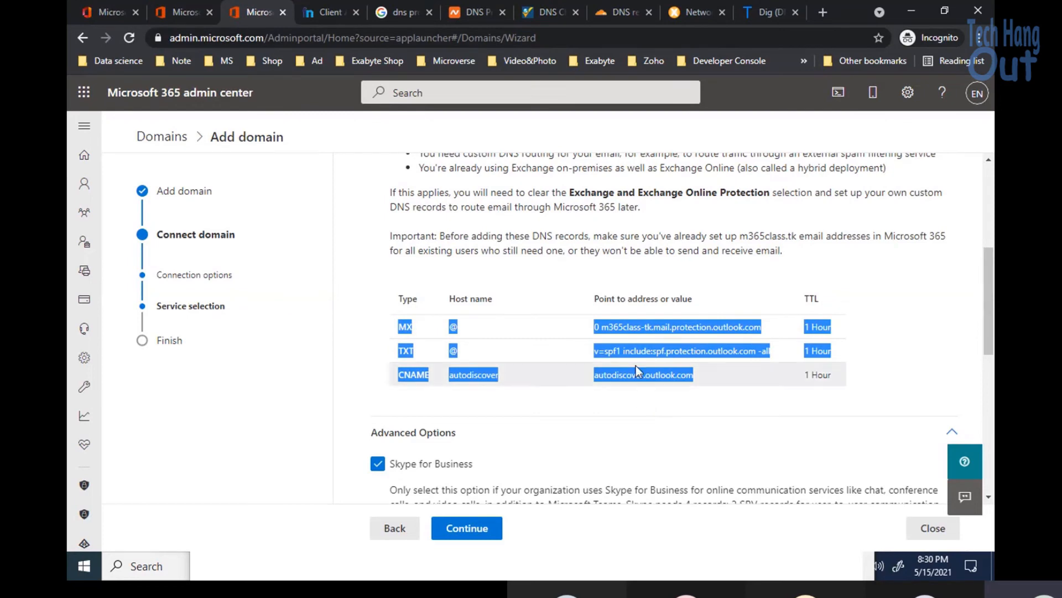
scroll(624, 368, up, 3)
scroll(625, 368, up, 2)
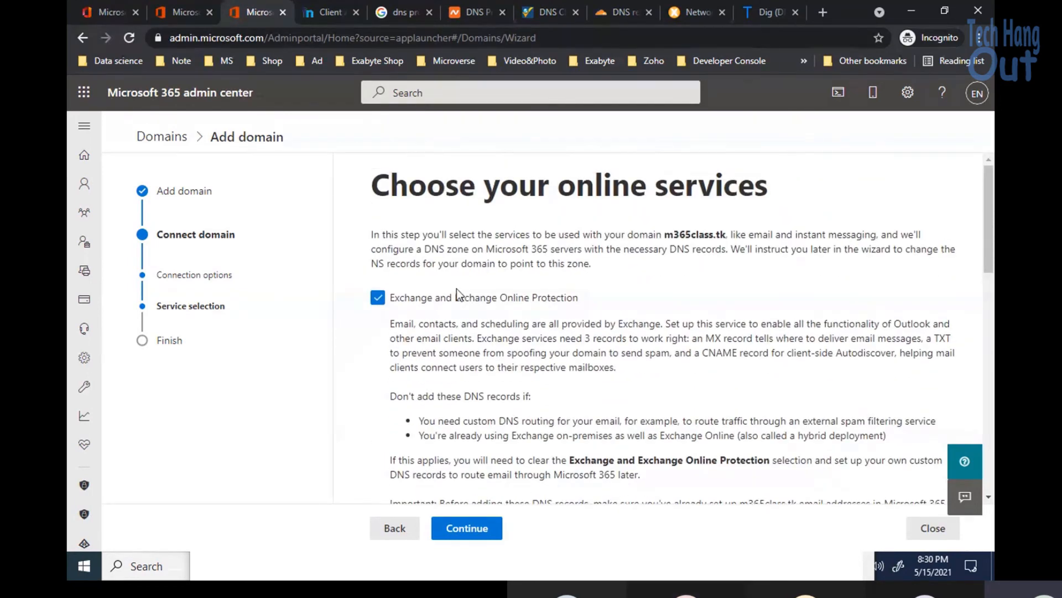
scroll(457, 289, down, 5)
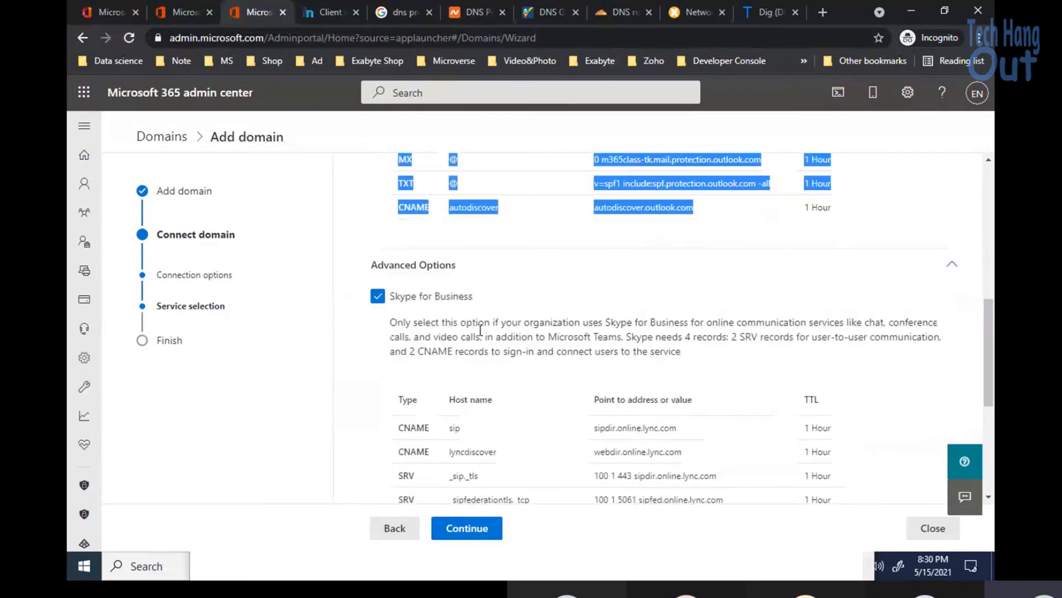
scroll(575, 427, down, 5)
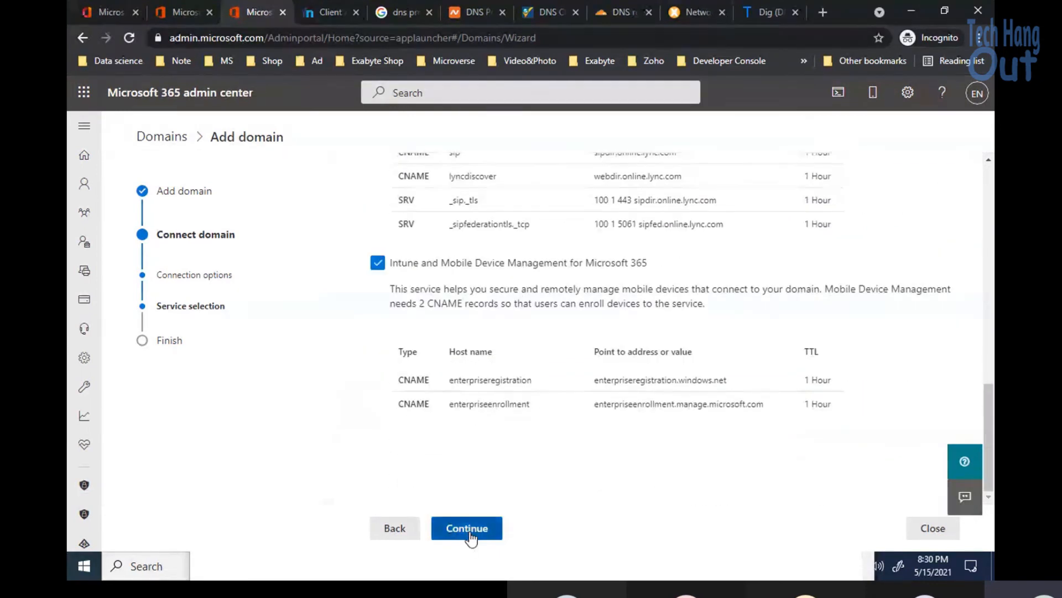
click(467, 532)
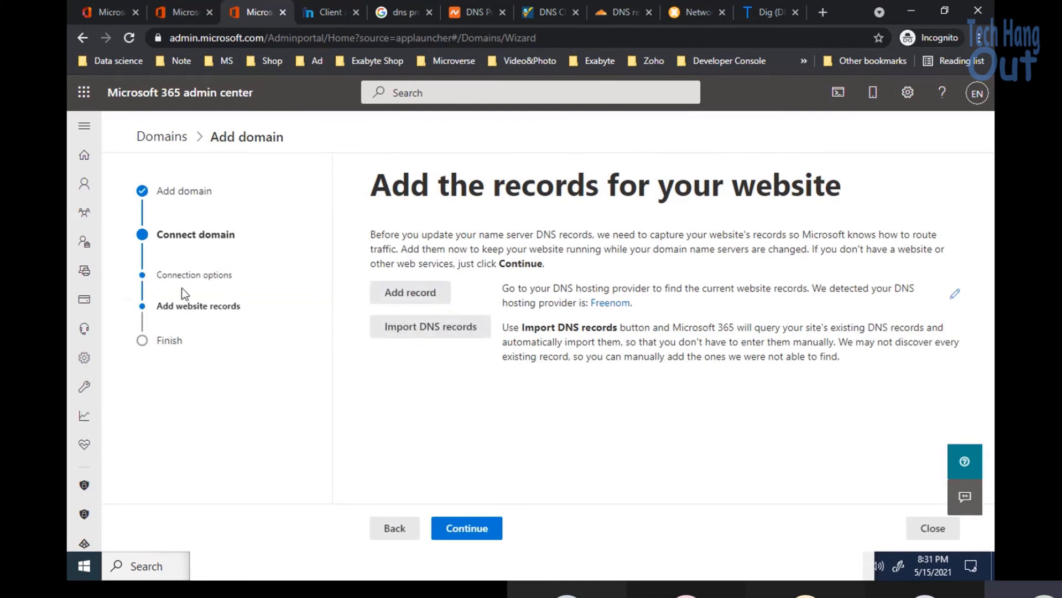
Step: Continue past Add the records for your website without adding any records
click(471, 531)
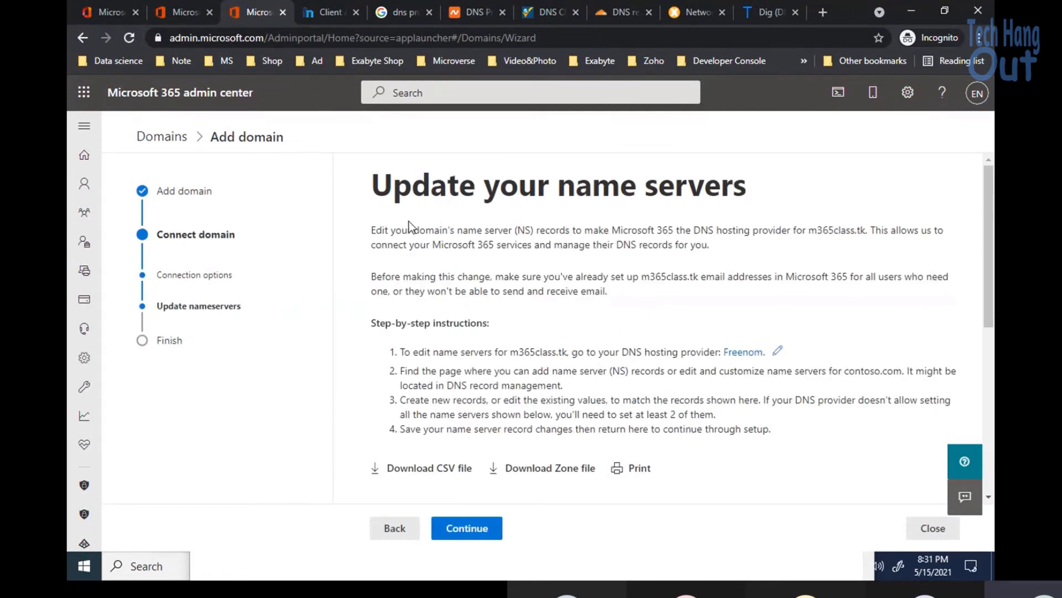
scroll(559, 416, down, 4)
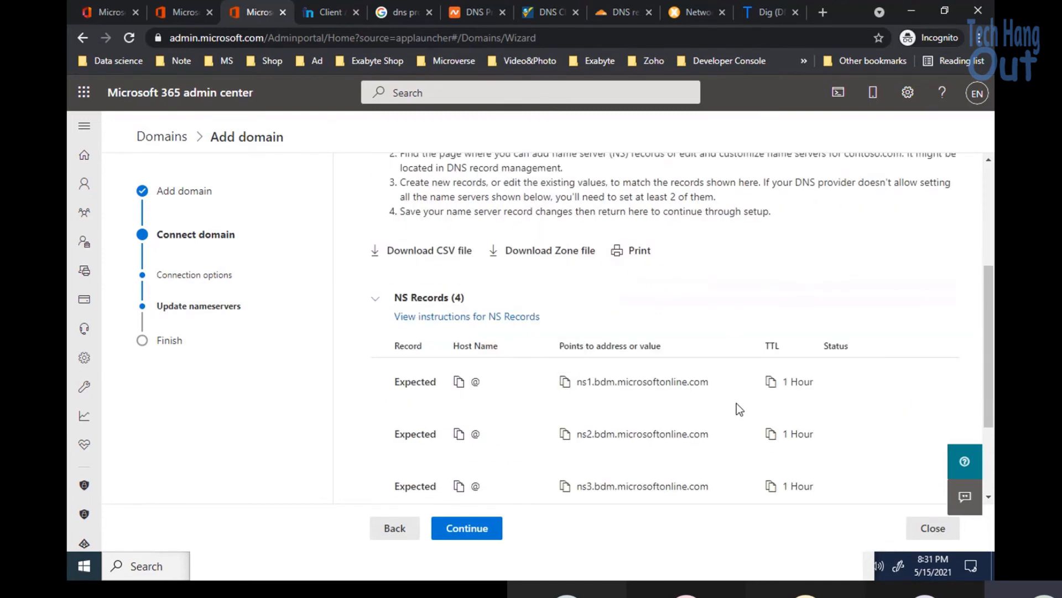
scroll(734, 397, down, 3)
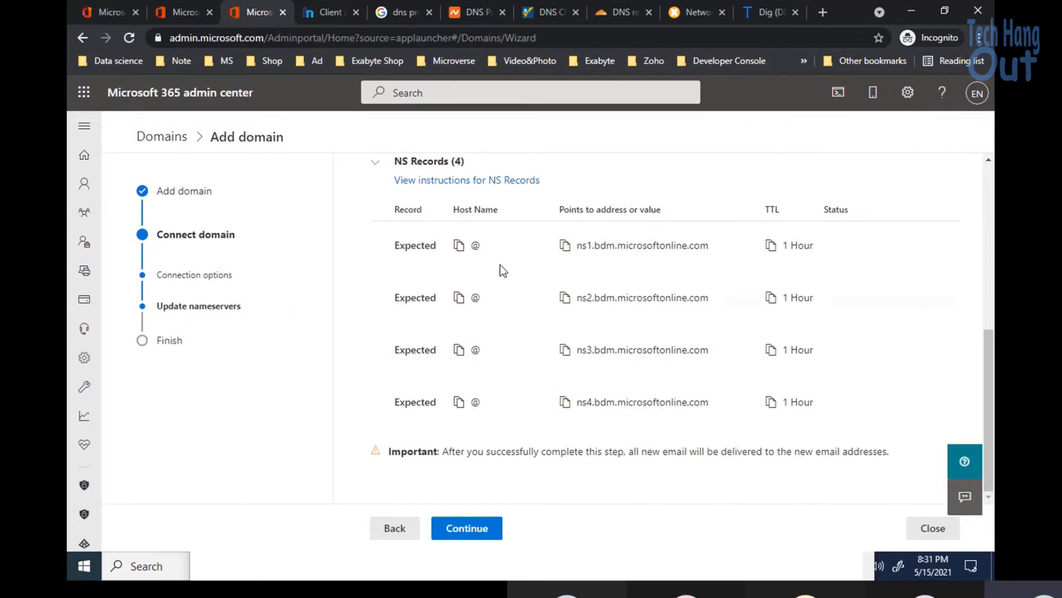
drag(391, 247, 850, 248)
click(653, 230)
scroll(657, 368, up, 5)
scroll(657, 368, down, 5)
drag(847, 412, 561, 252)
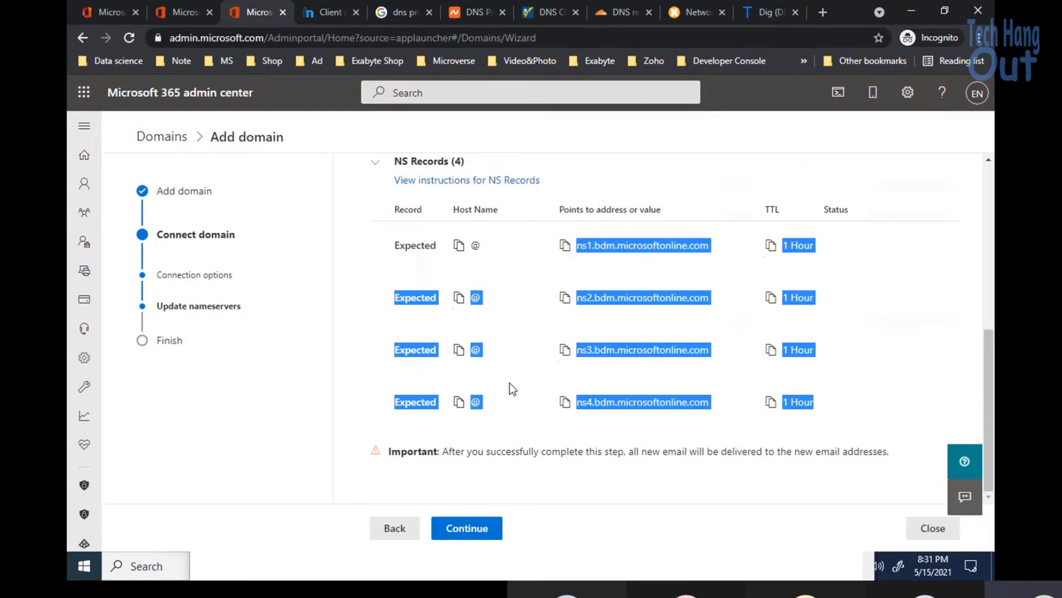
click(899, 317)
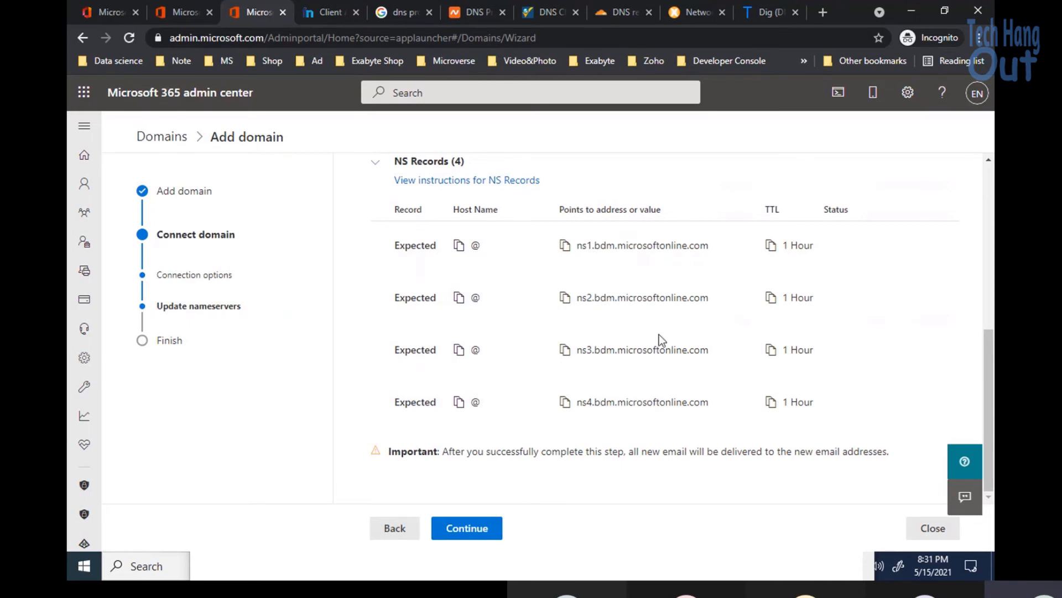
scroll(659, 336, up, 6)
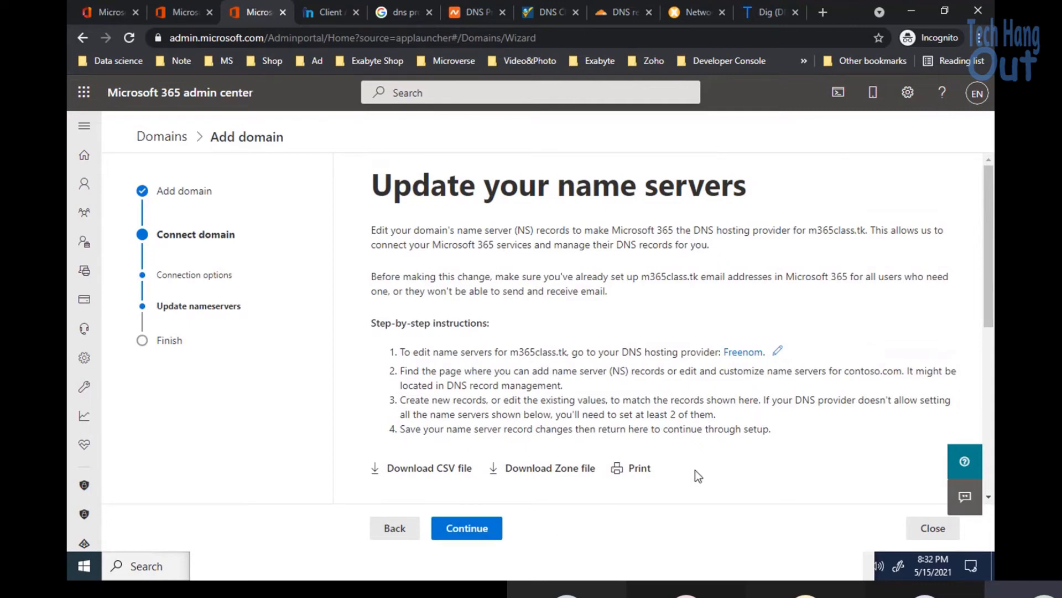
scroll(702, 469, down, 5)
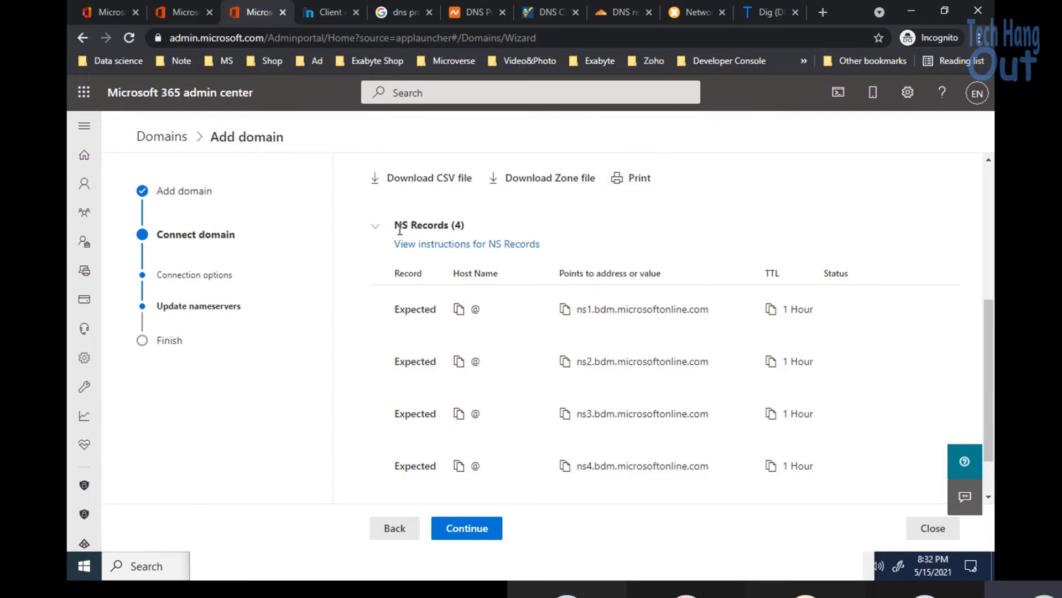
drag(477, 226, 394, 232)
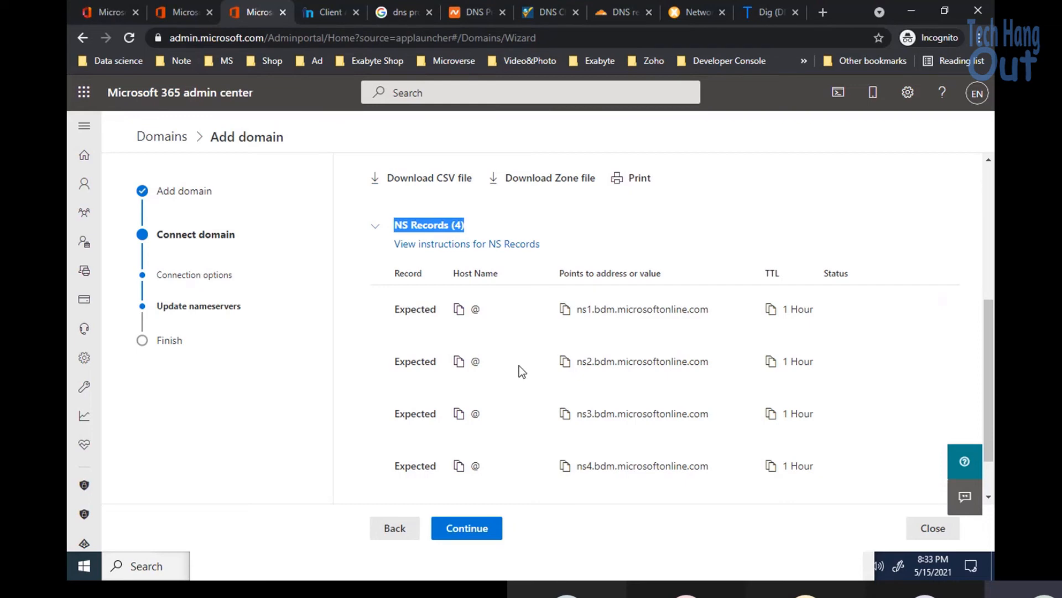
Step: Go back to the connection options and choose to add your own DNS records for m365class.tk
click(394, 528)
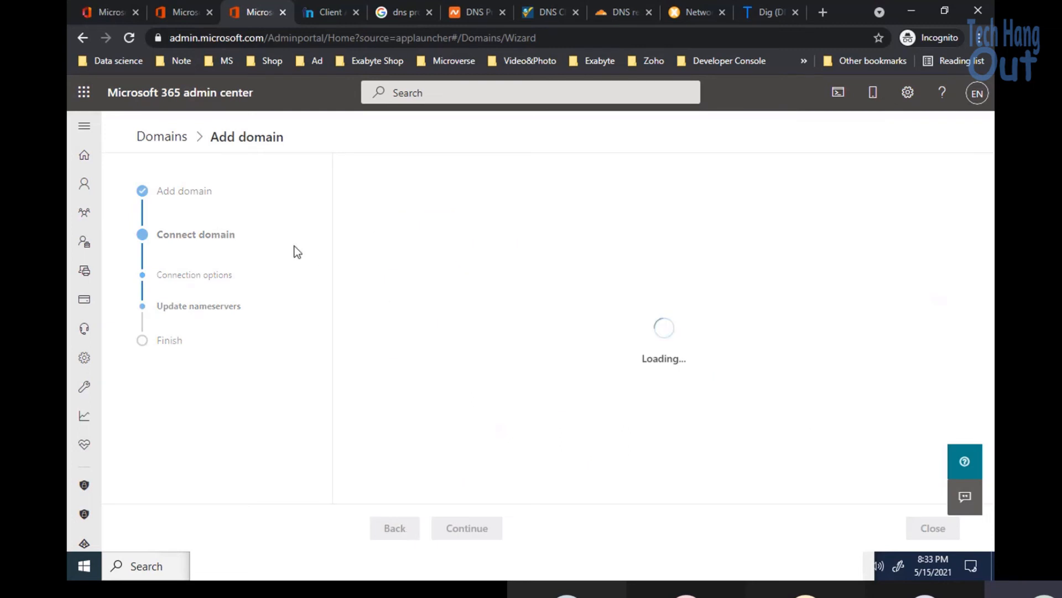
click(403, 531)
click(403, 535)
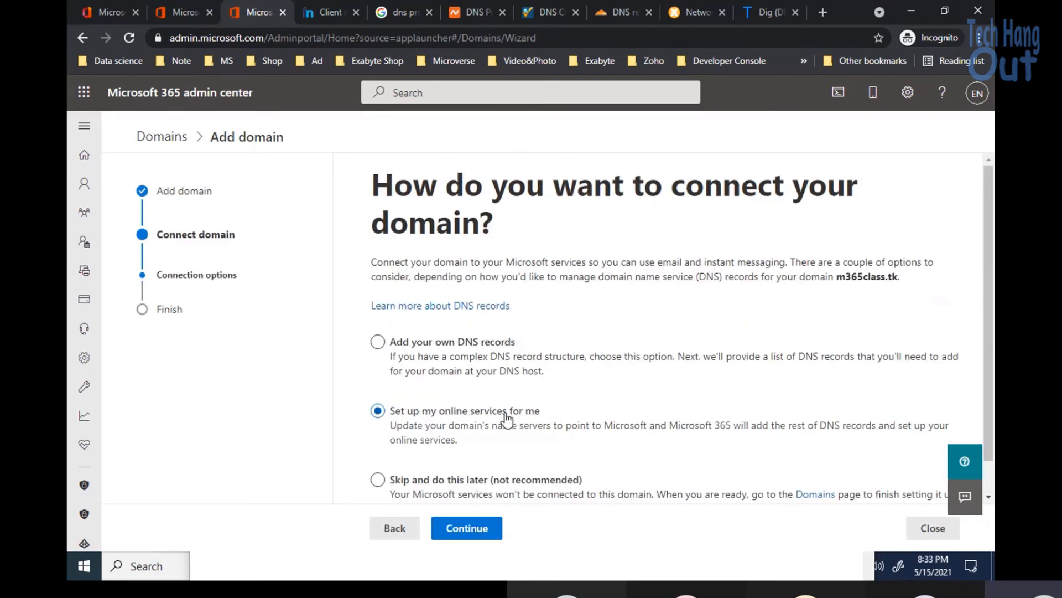
click(377, 341)
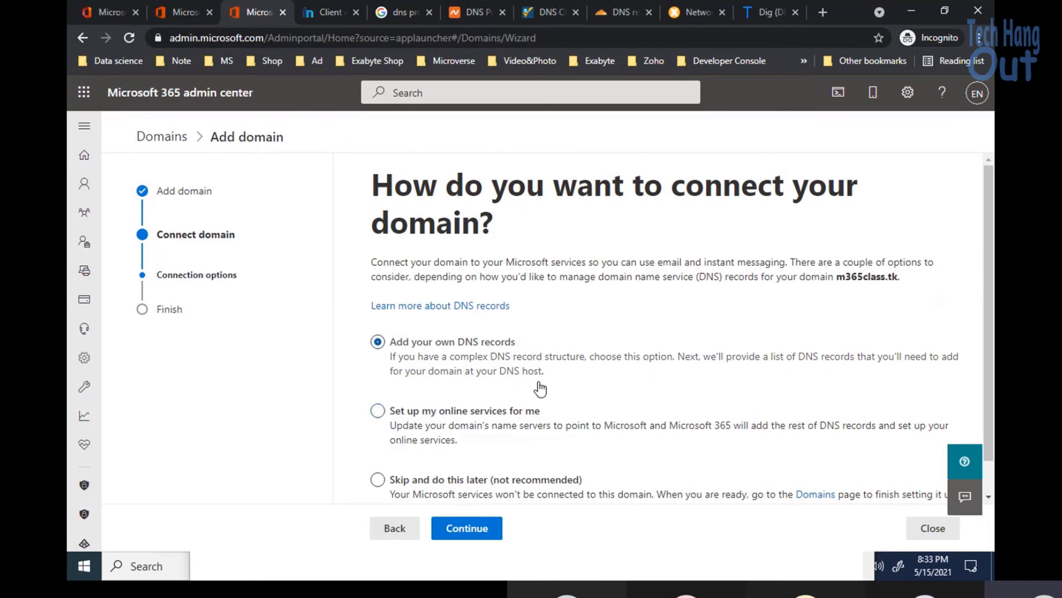
scroll(601, 383, down, 1)
click(473, 527)
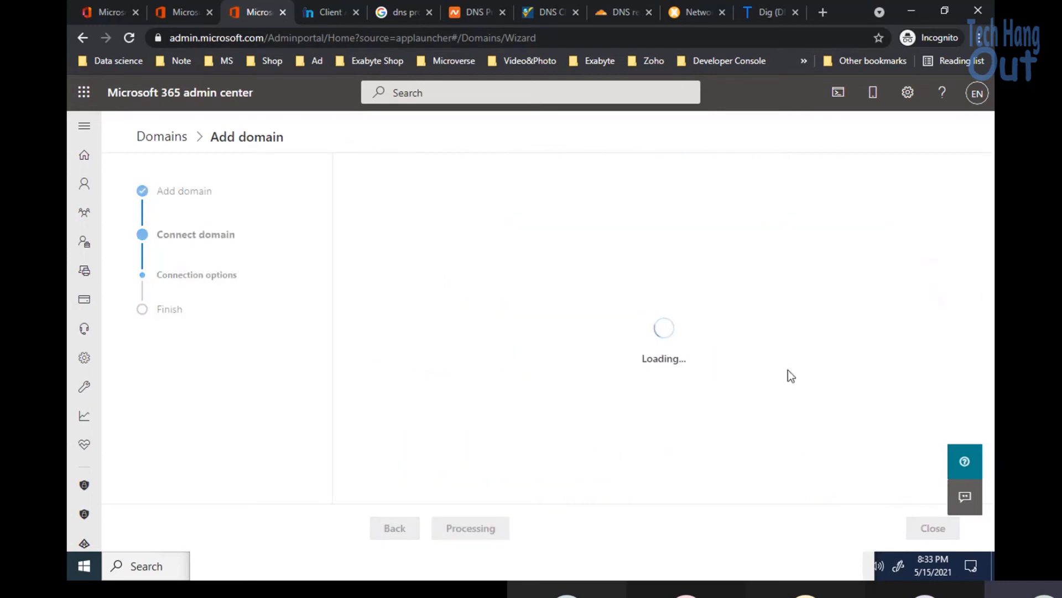
scroll(788, 370, down, 2)
Step: Expand the MX, Exchange CNAME and TXT record sections to review them
scroll(551, 257, up, 4)
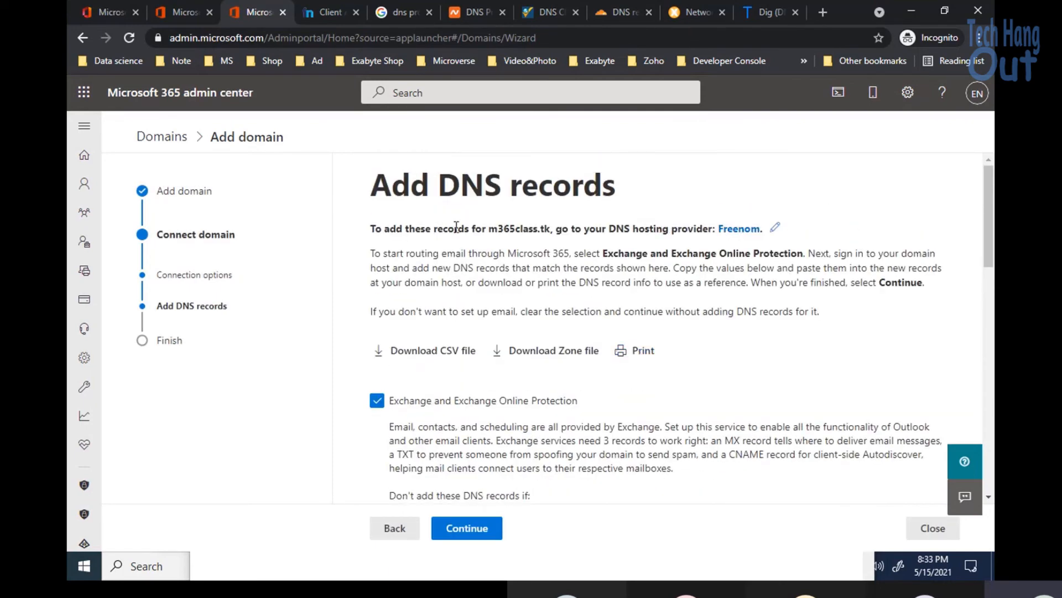
scroll(653, 324, down, 1)
scroll(624, 354, down, 1)
scroll(625, 359, down, 3)
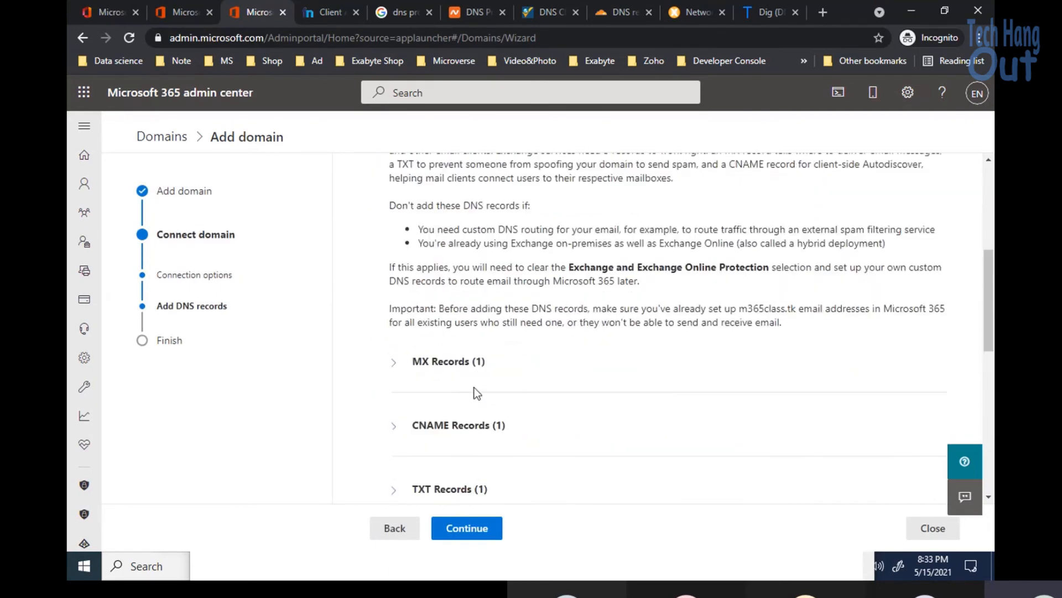
click(387, 289)
scroll(572, 324, down, 1)
scroll(520, 243, down, 1)
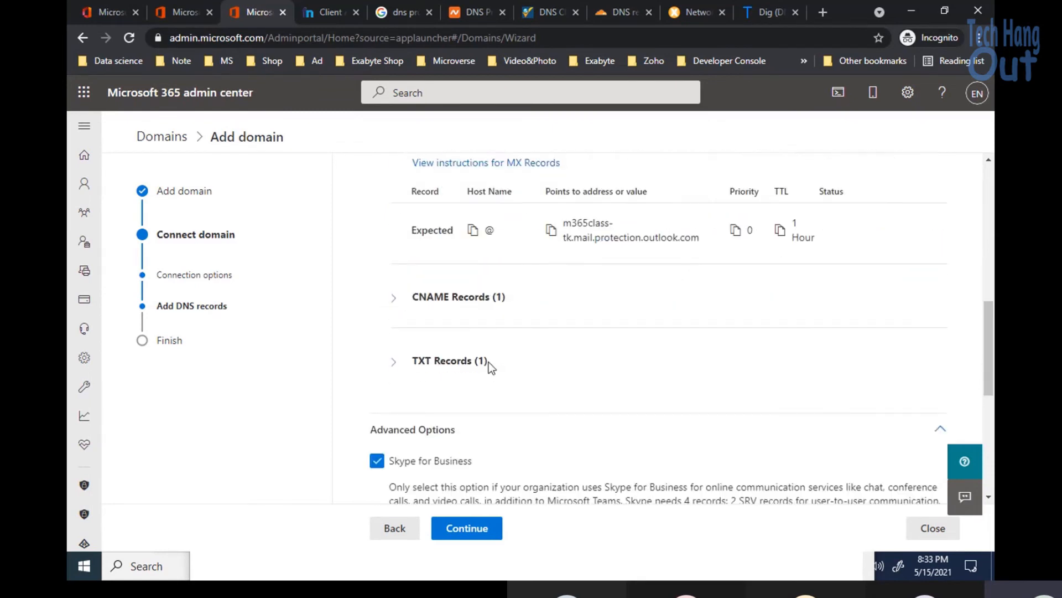
click(396, 296)
scroll(444, 387, down, 1)
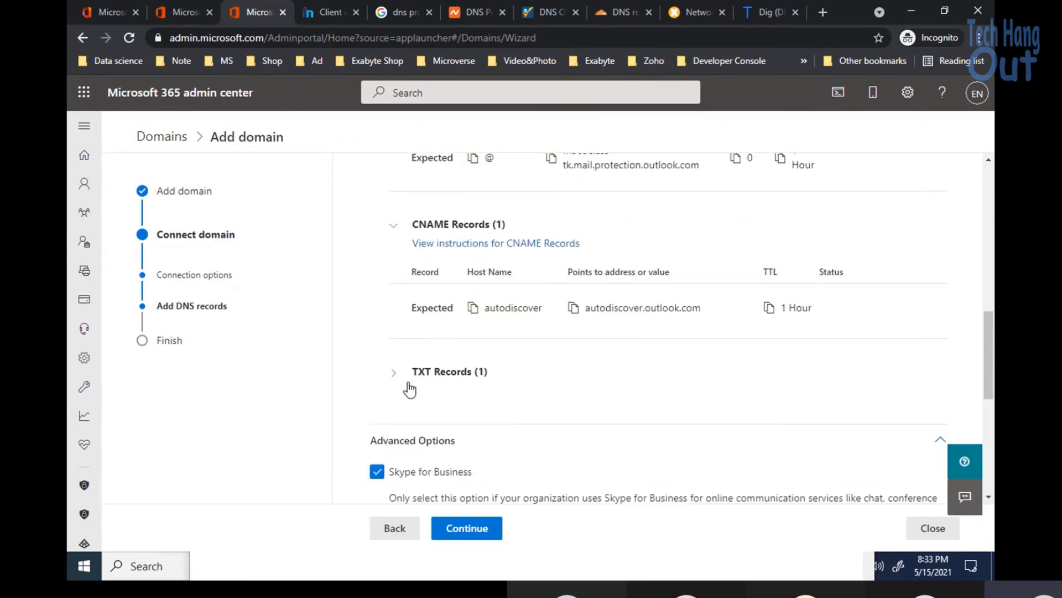
click(395, 372)
scroll(623, 385, down, 3)
scroll(539, 416, down, 3)
Step: Expand the Skype SRV, Skype CNAME and Intune CNAME record sections to review them
click(393, 355)
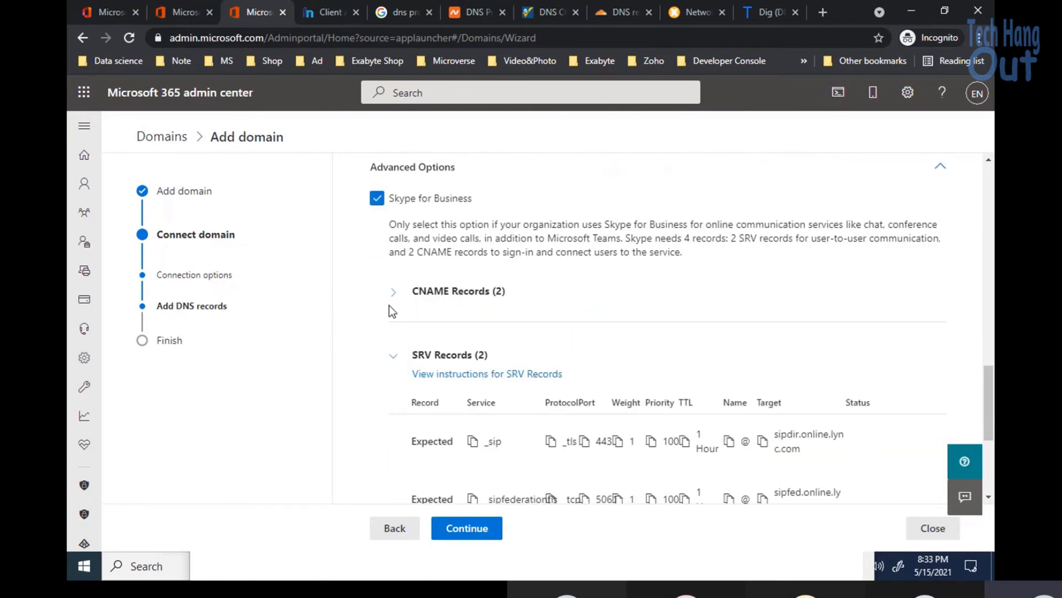
click(393, 291)
scroll(632, 344, down, 2)
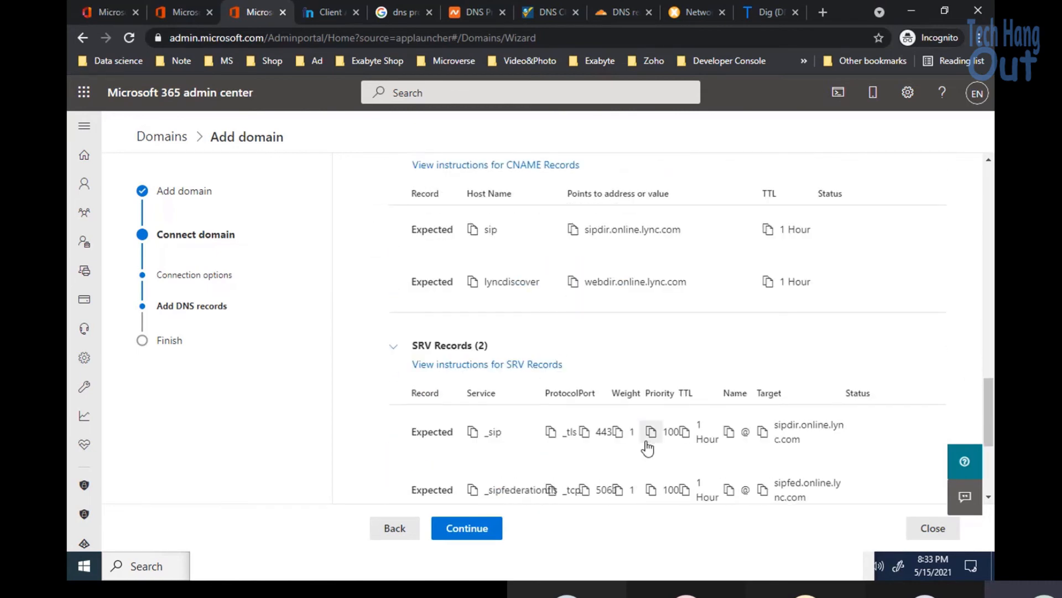
scroll(643, 436, down, 3)
scroll(571, 311, up, 3)
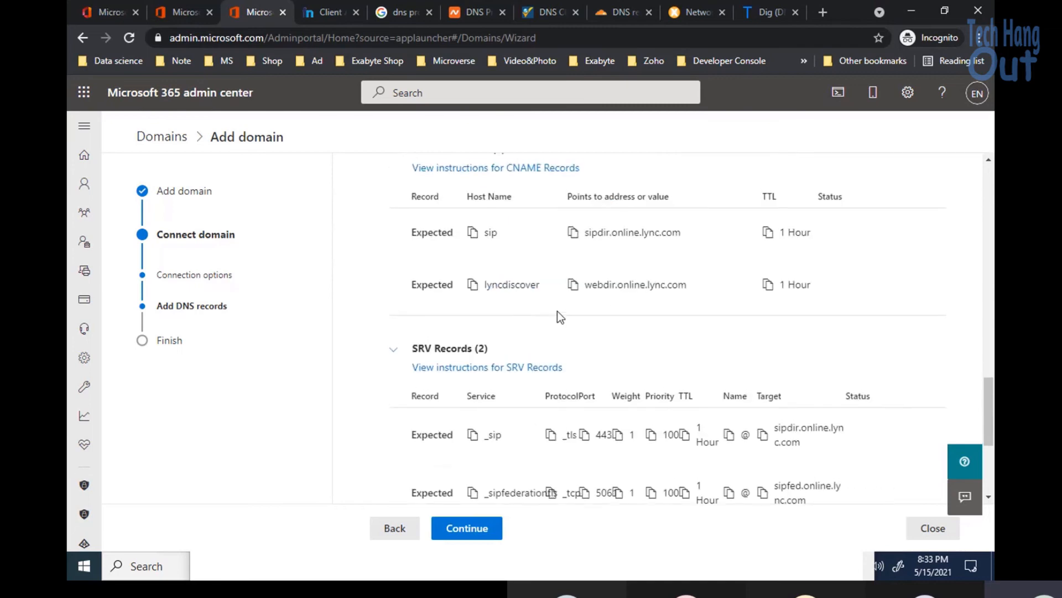
scroll(571, 311, up, 1)
scroll(443, 360, down, 5)
click(391, 394)
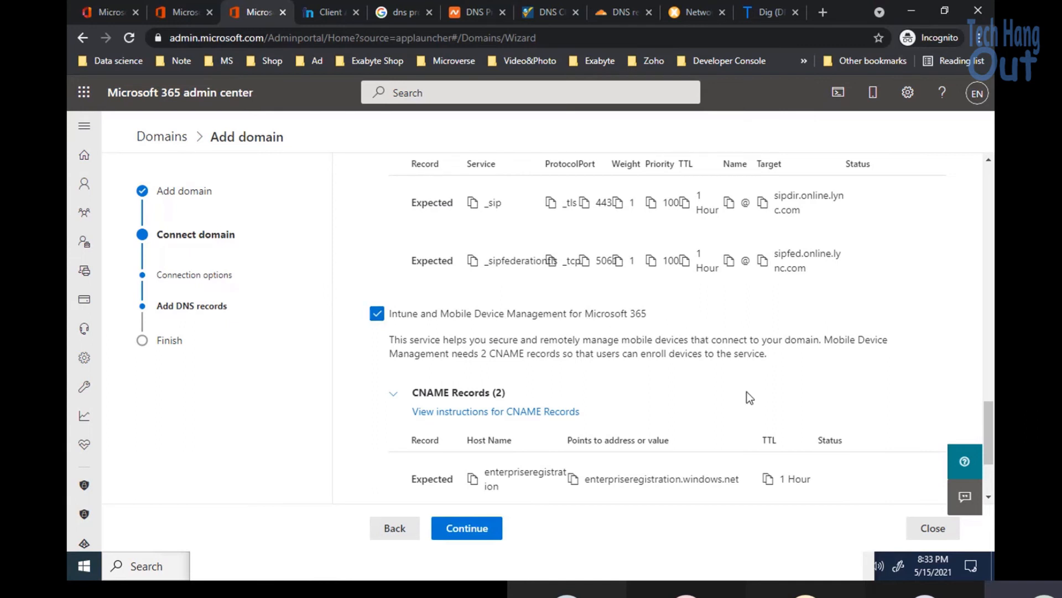
scroll(747, 392, down, 2)
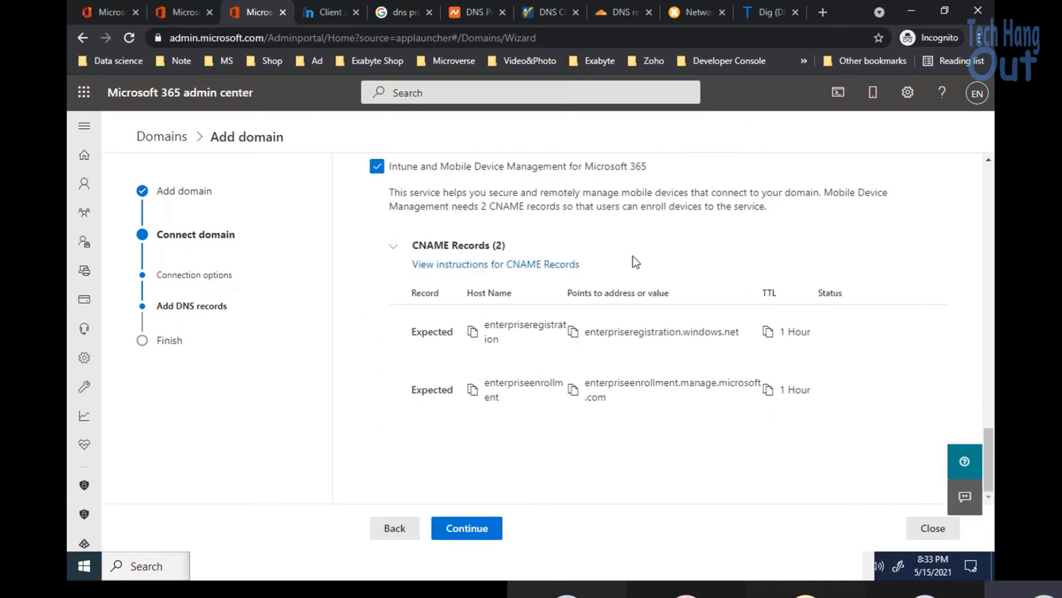
scroll(502, 268, up, 1)
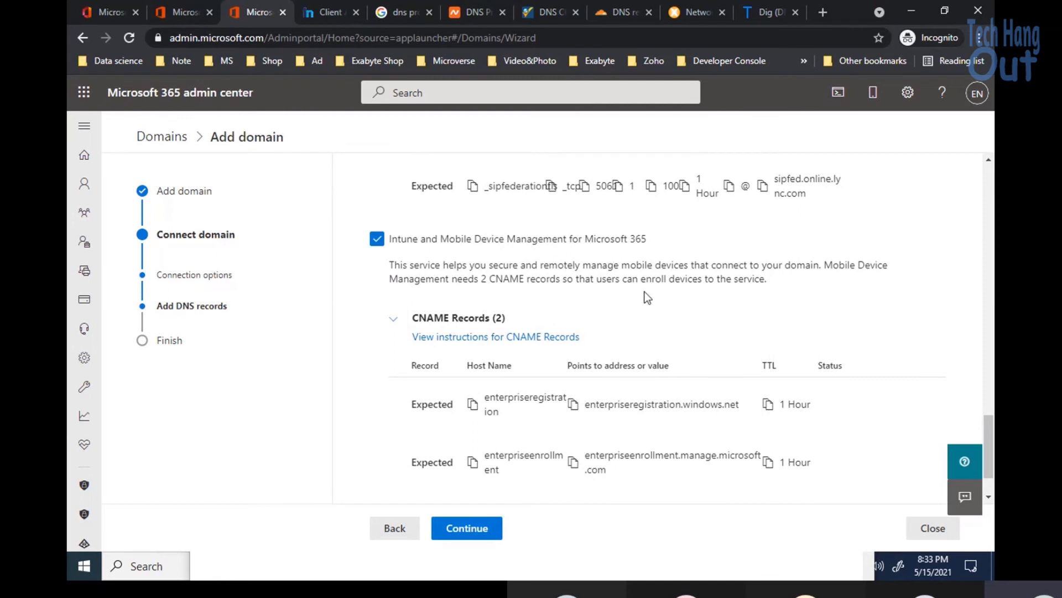
scroll(603, 294, up, 1)
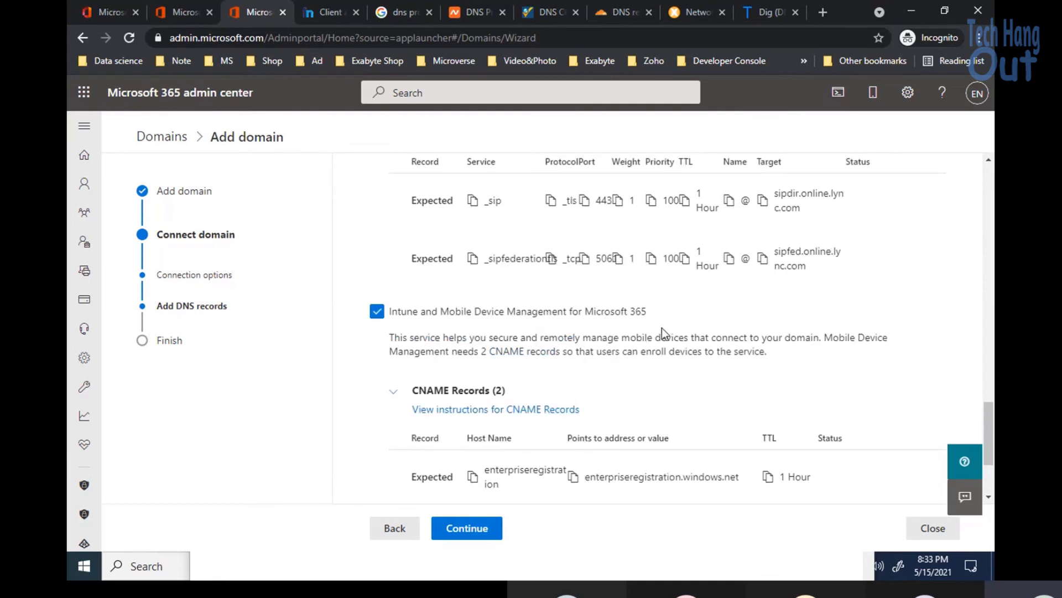
Step: Clear Intune, Skype for Business and Exchange from the domain's selected services
click(377, 312)
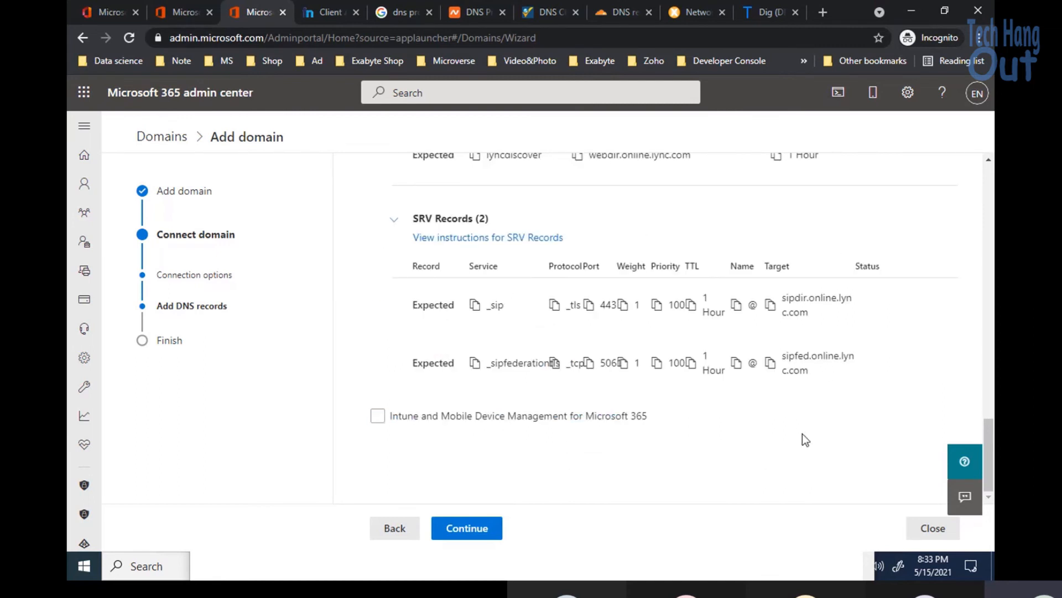
scroll(802, 433, up, 2)
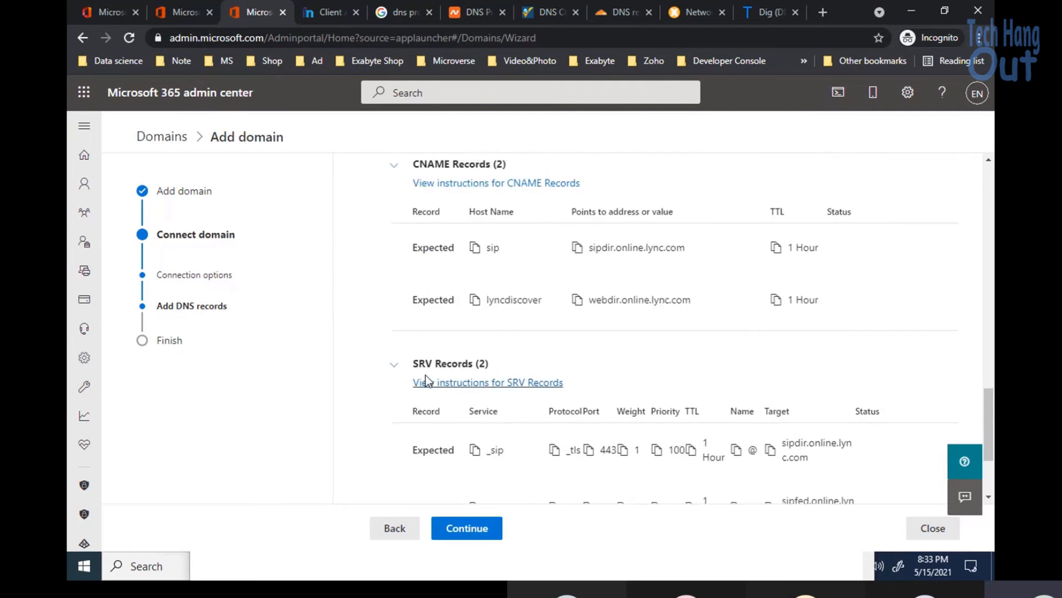
scroll(514, 383, up, 2)
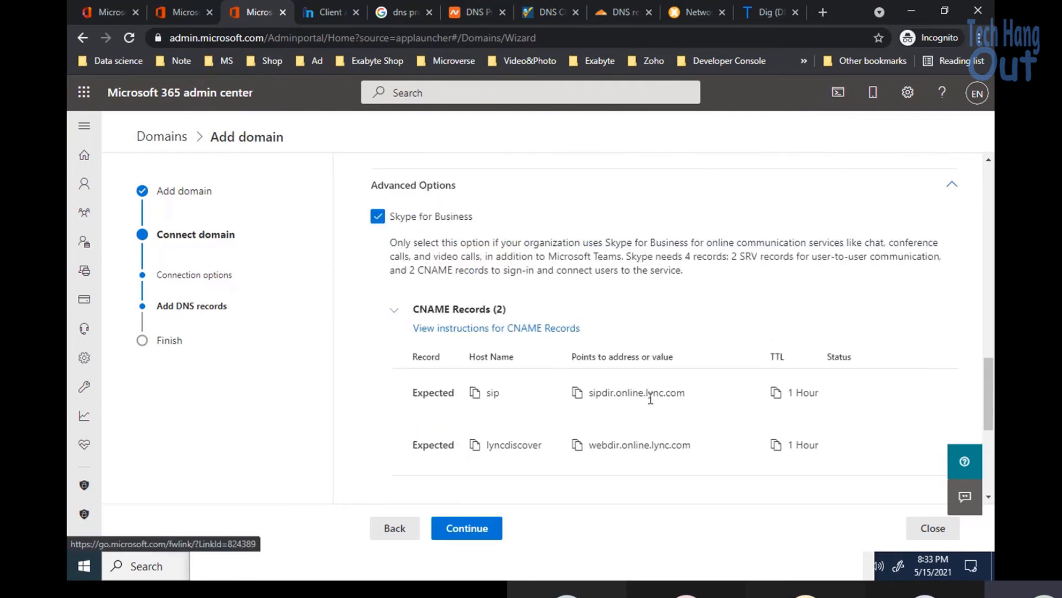
click(378, 222)
scroll(580, 365, up, 2)
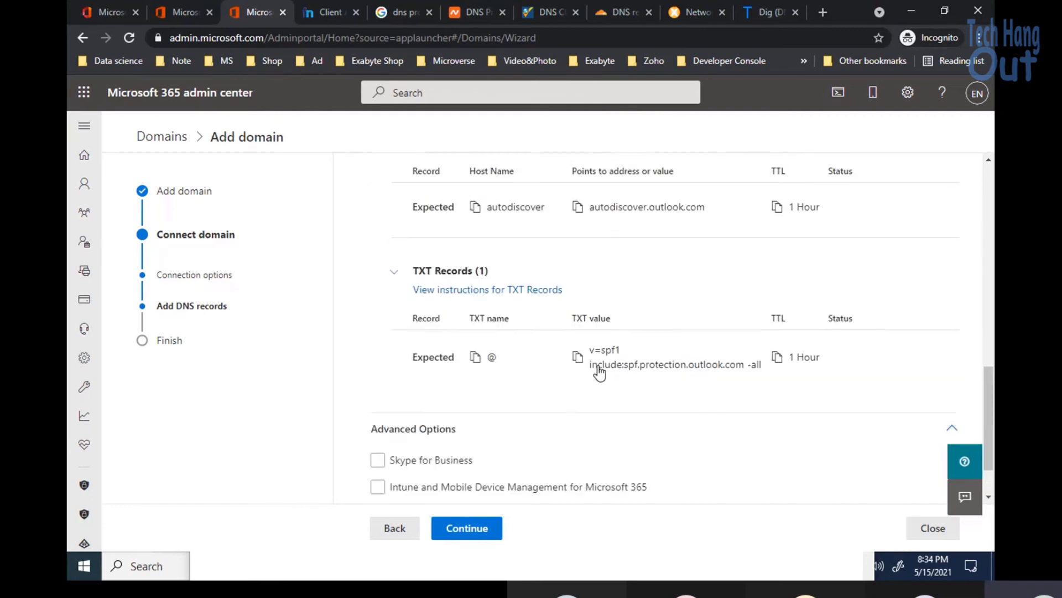
scroll(626, 371, up, 2)
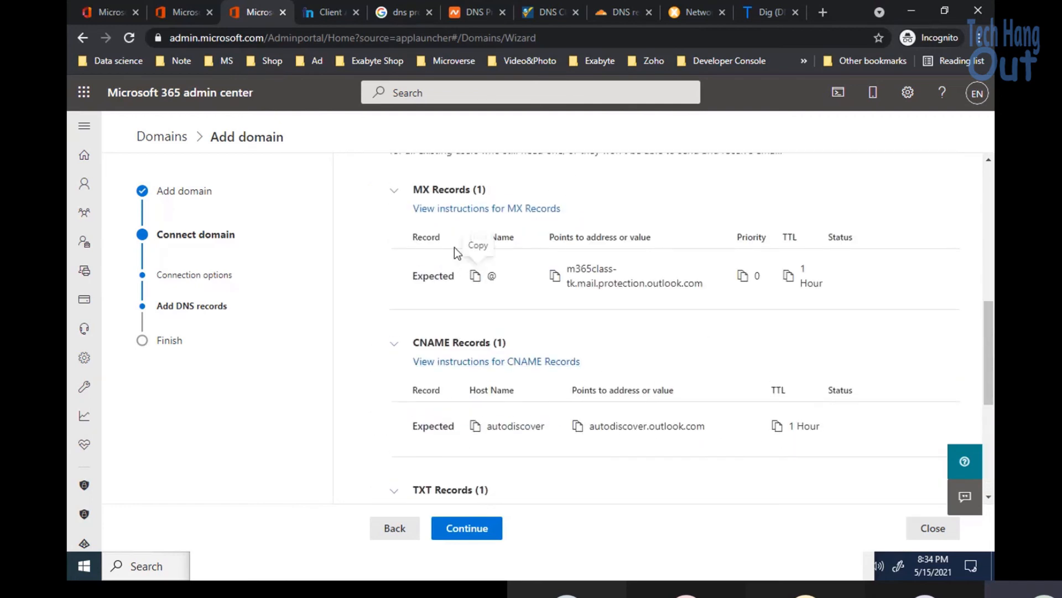
scroll(501, 241, up, 2)
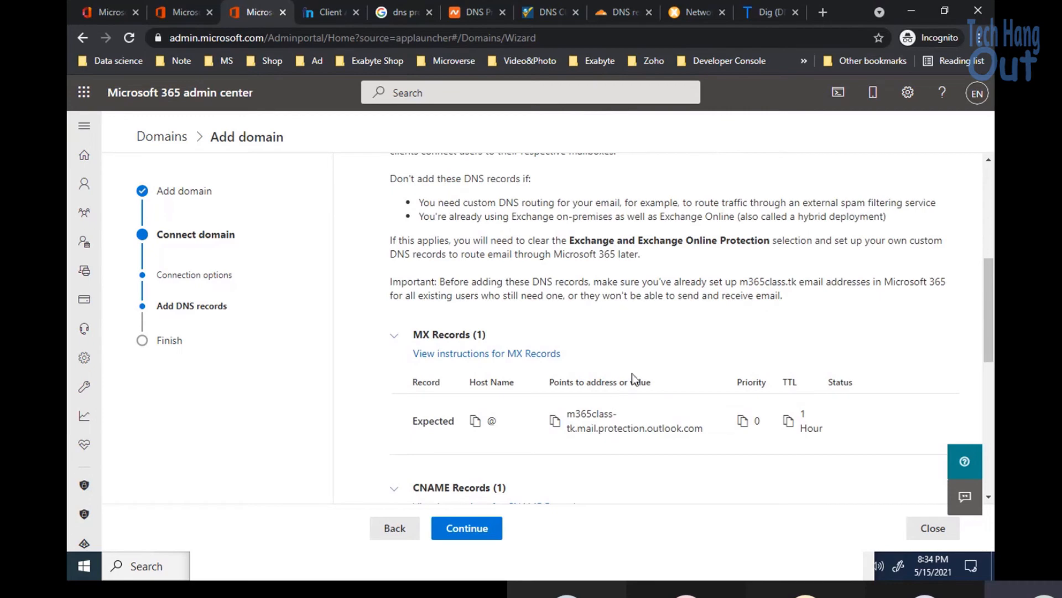
scroll(525, 335, up, 4)
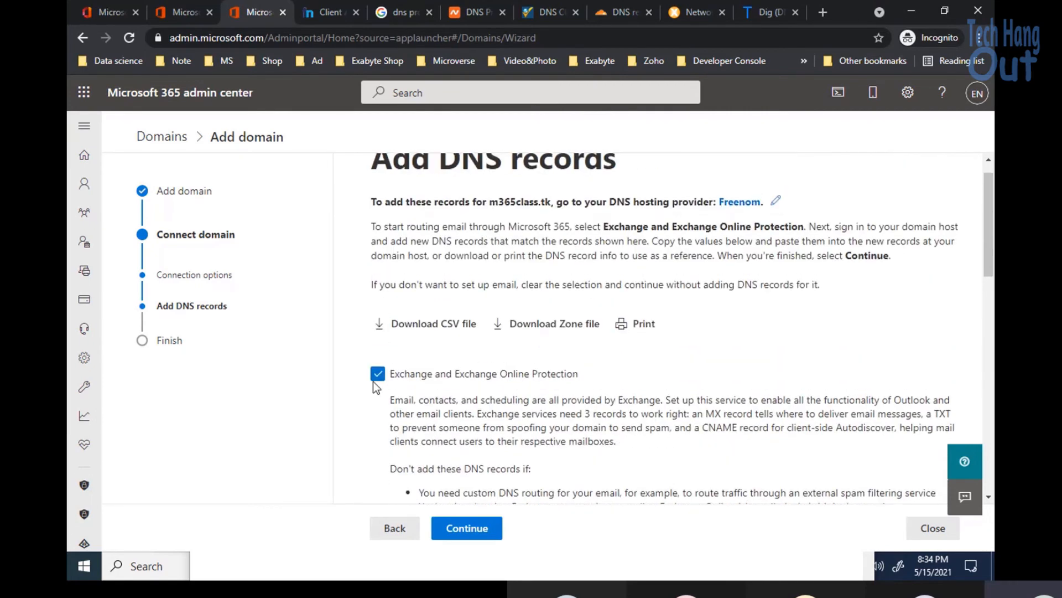
click(377, 375)
scroll(504, 339, down, 1)
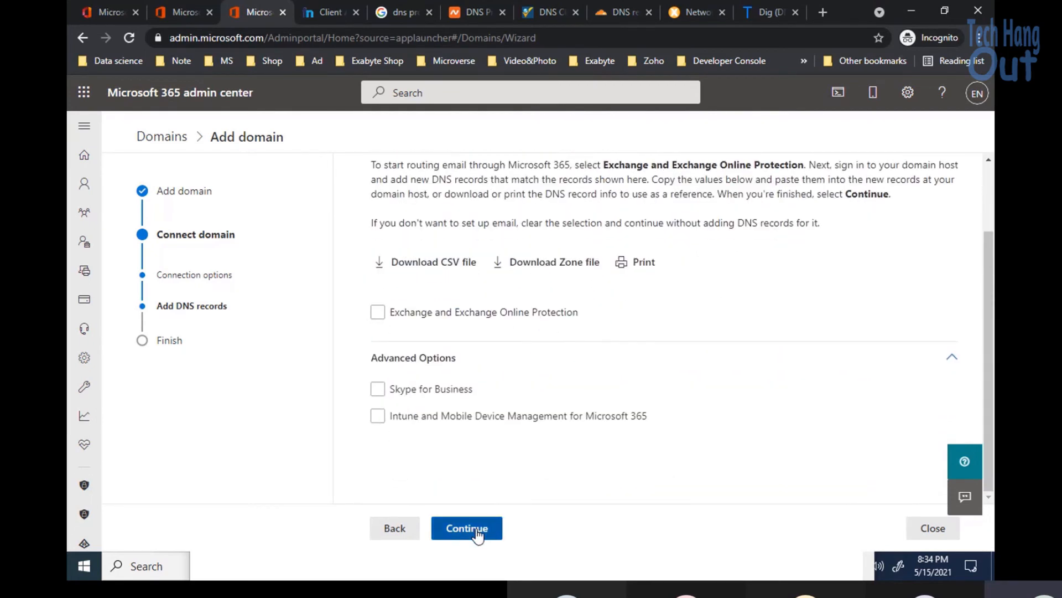
Step: Continue past the Add DNS records step and finish the wizard, leaving m365class.tk as Default
click(480, 530)
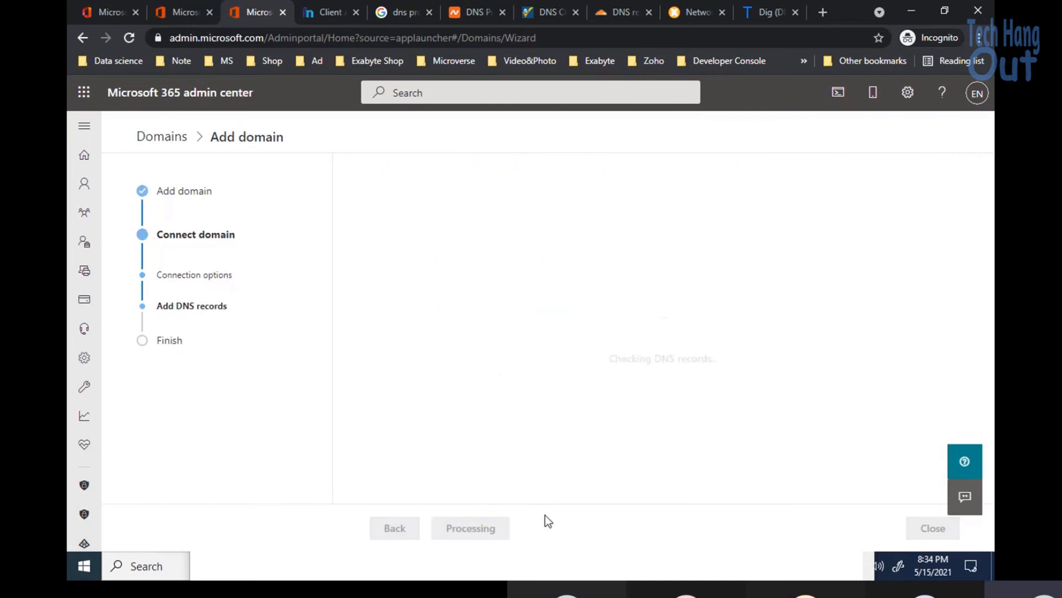
click(466, 529)
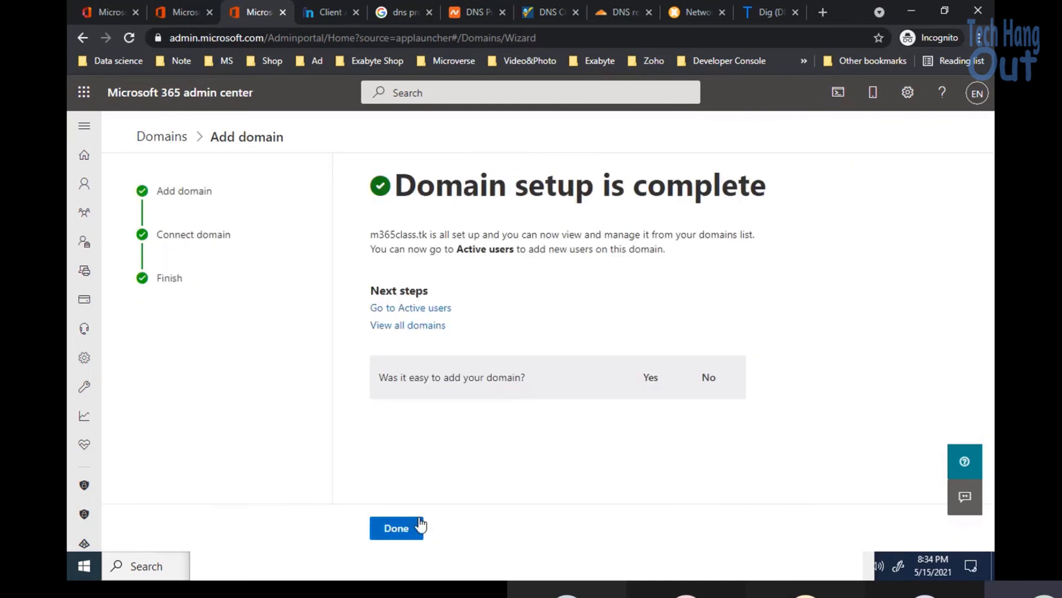
click(393, 527)
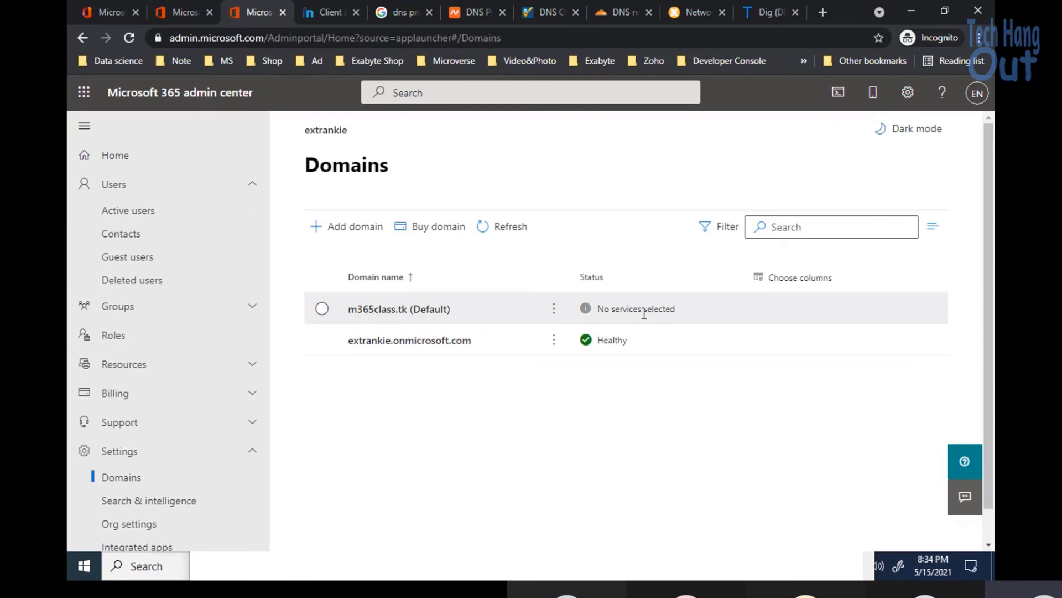
Step: Check the Domains list, return to Active users, and view the admin account's details
click(181, 212)
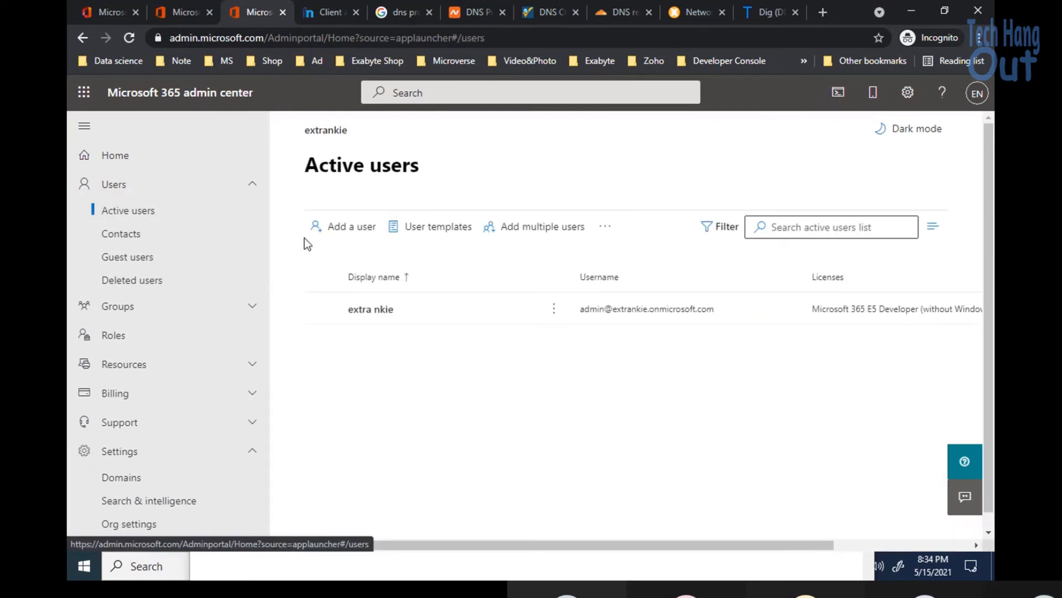
scroll(218, 398, down, 3)
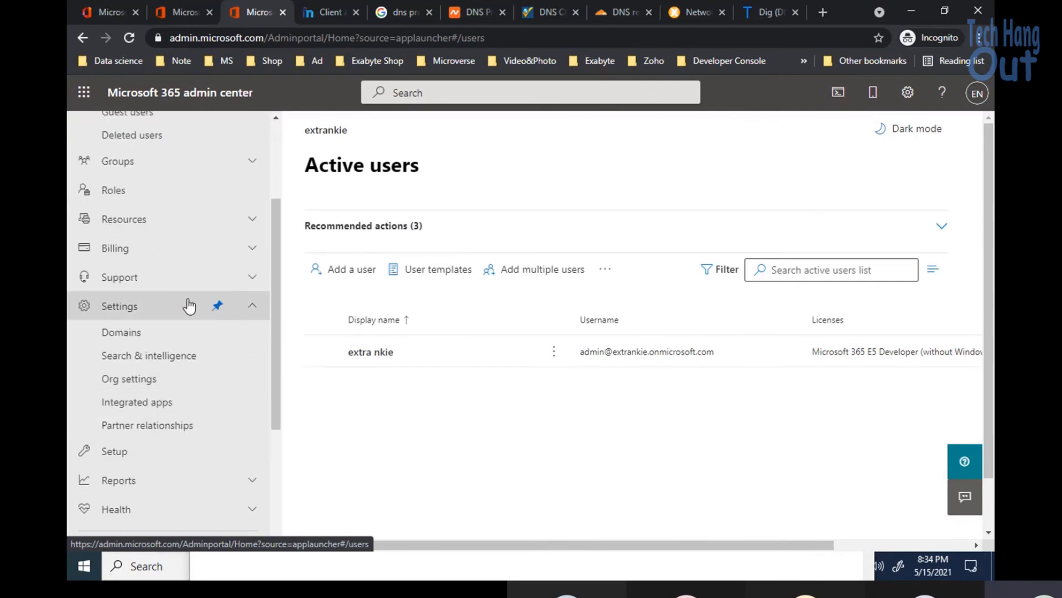
click(141, 332)
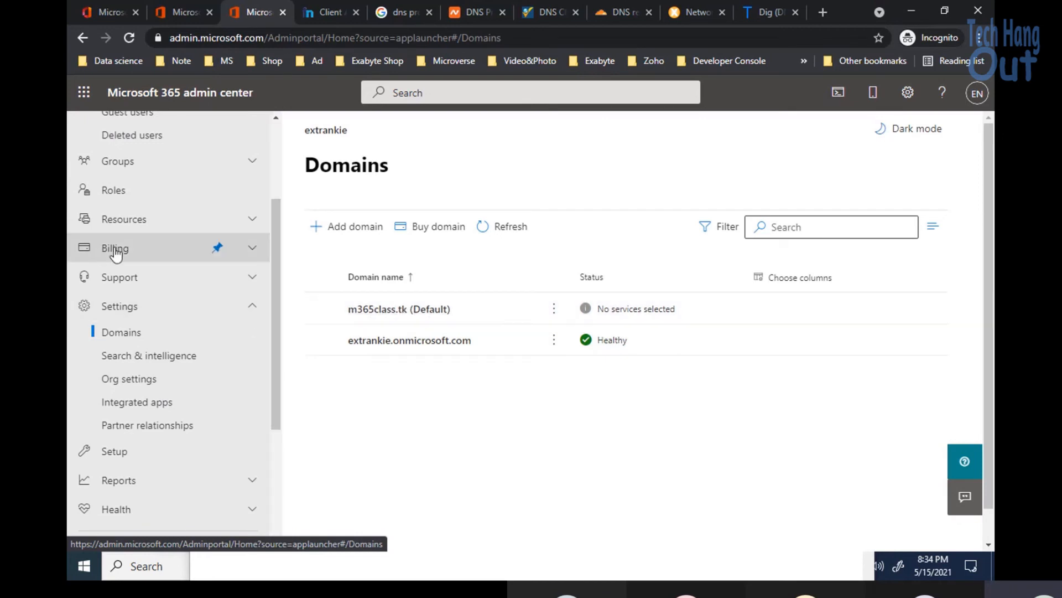
scroll(97, 253, up, 3)
click(127, 210)
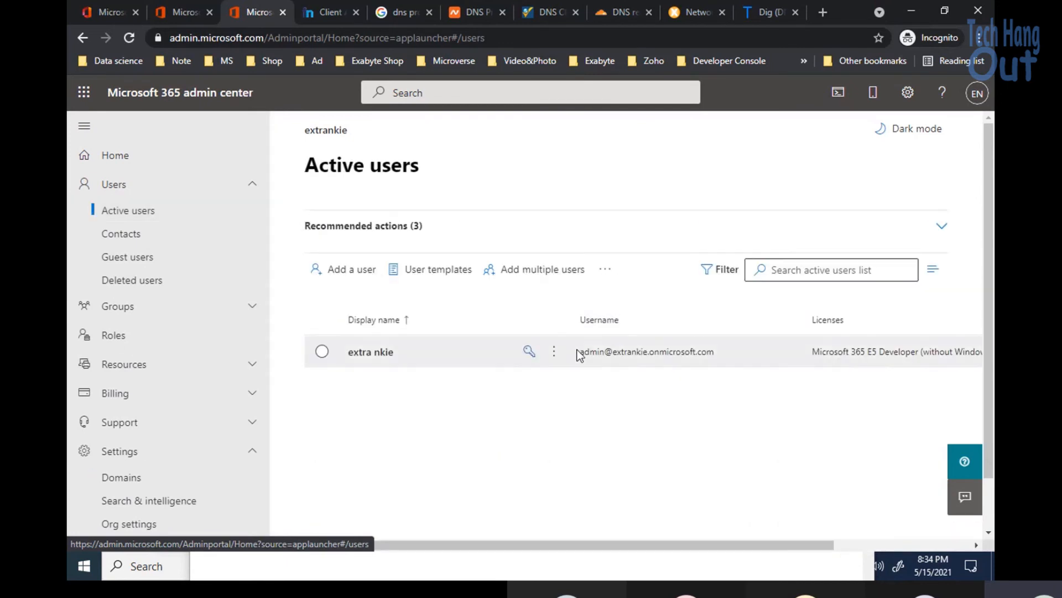
click(370, 354)
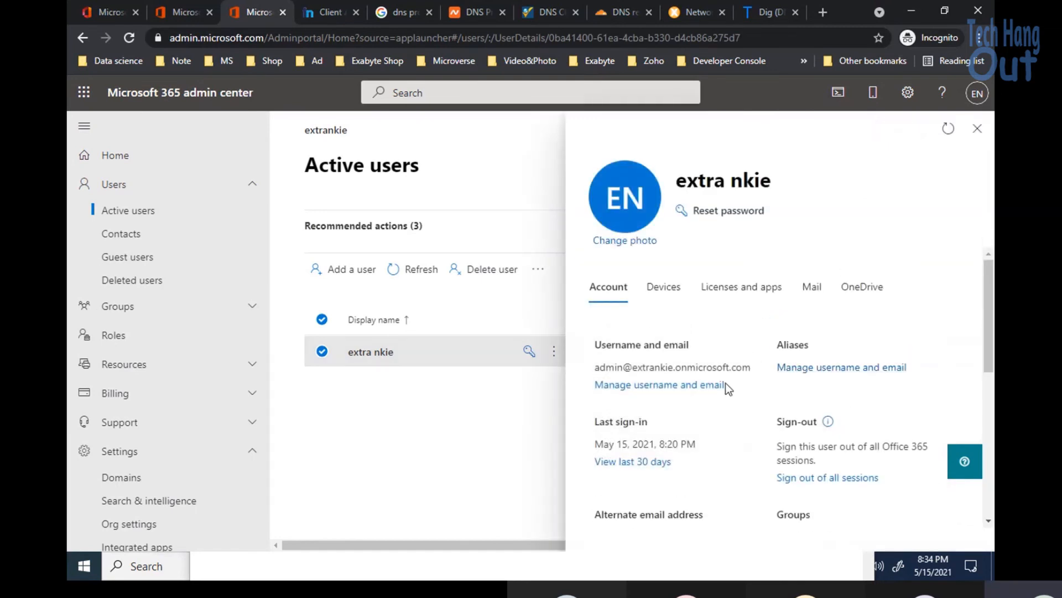
click(686, 385)
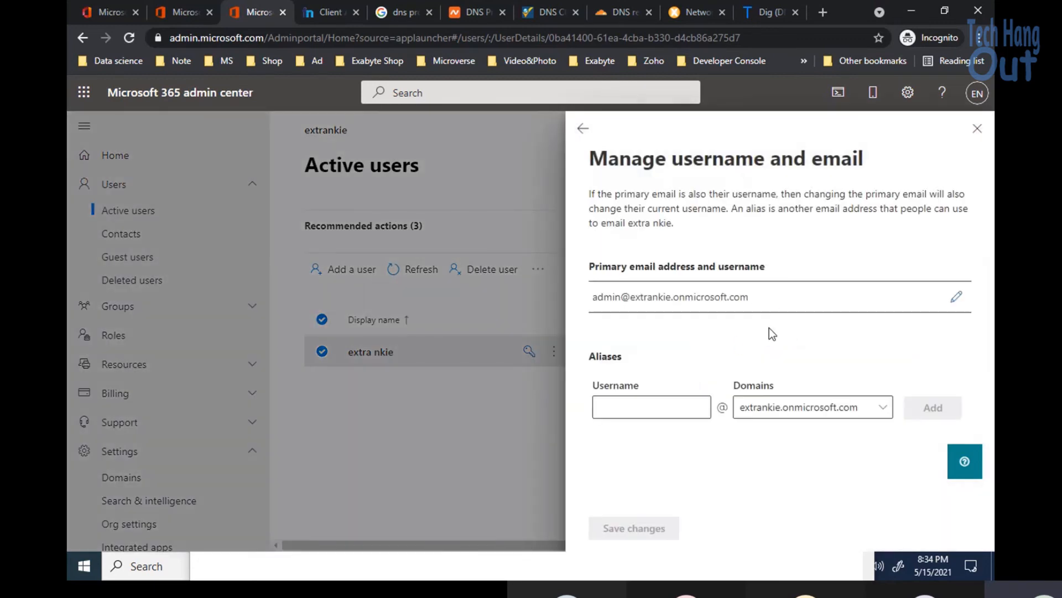
click(956, 299)
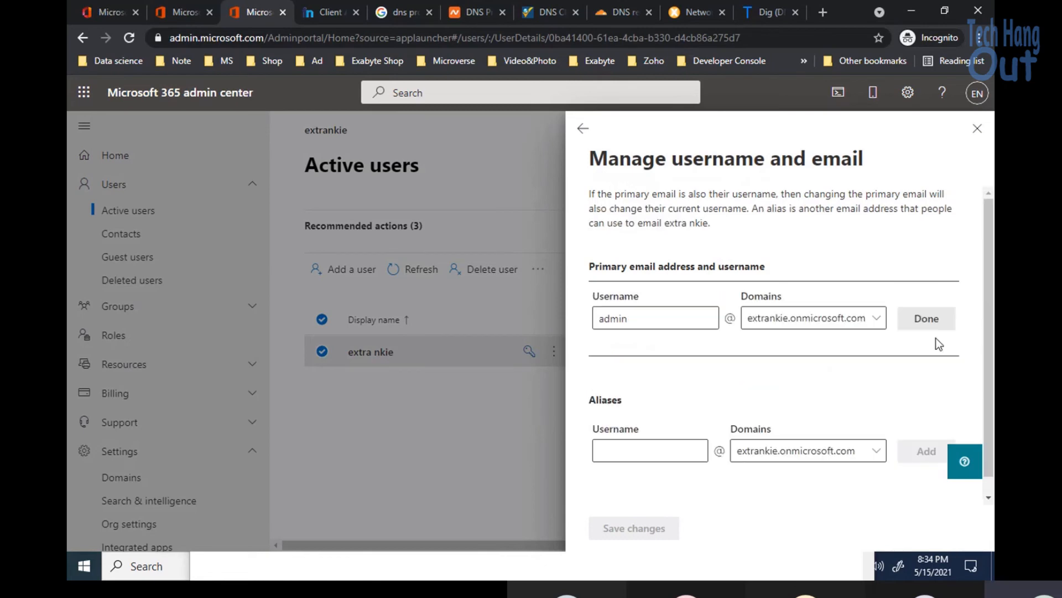
click(877, 323)
click(785, 369)
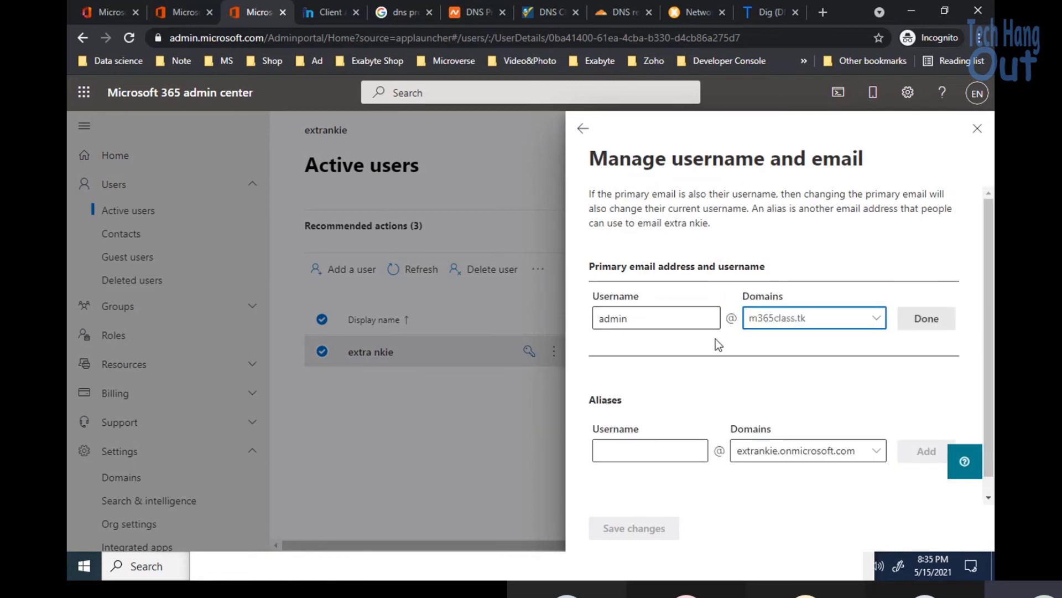
click(977, 128)
Step: Start adding a new user and fill in their first name, last name and username
click(352, 269)
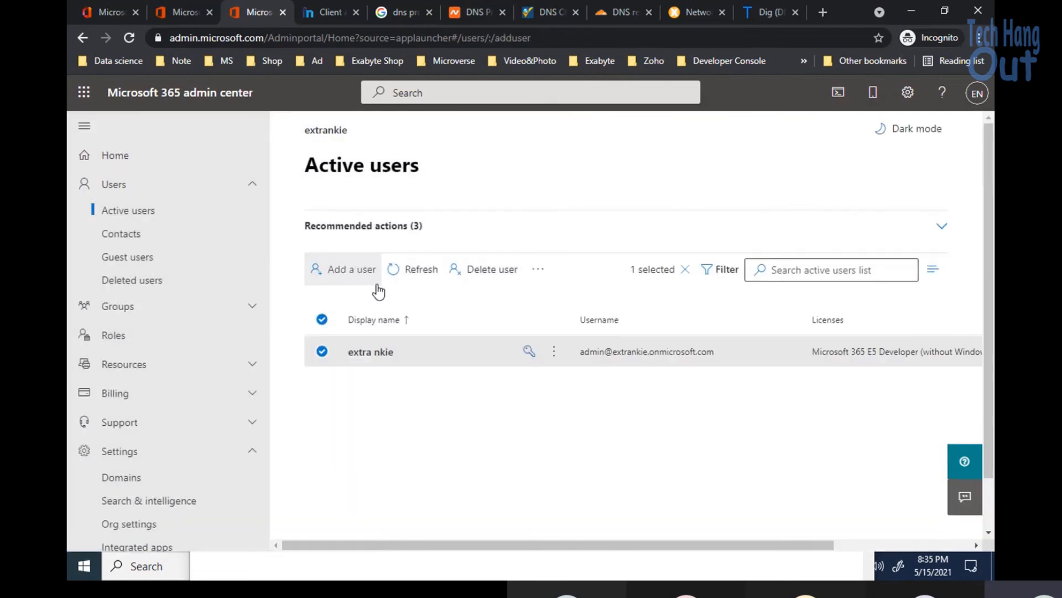
click(332, 270)
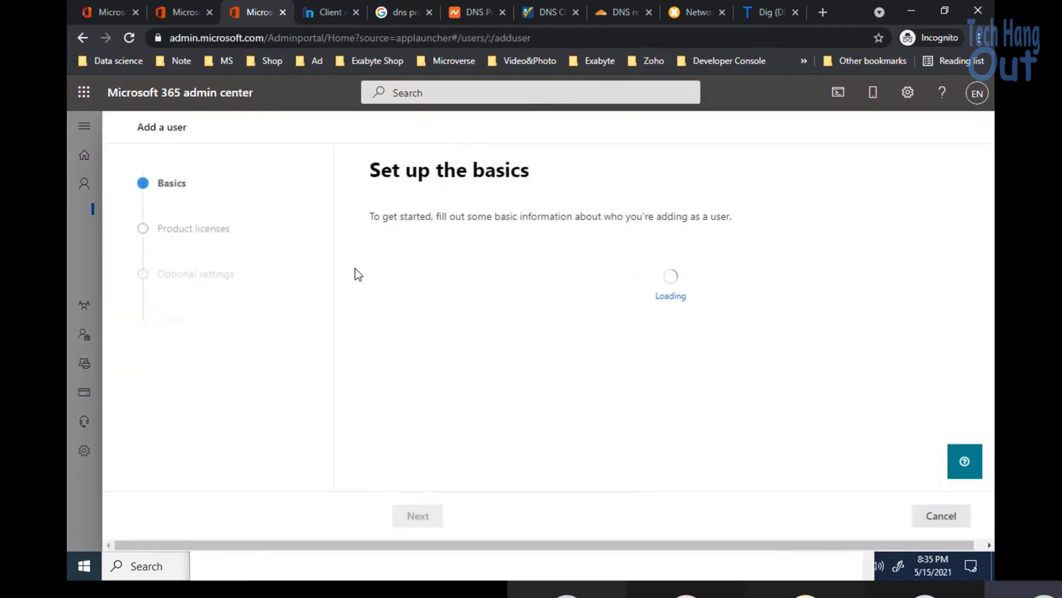
click(451, 289)
text(John)
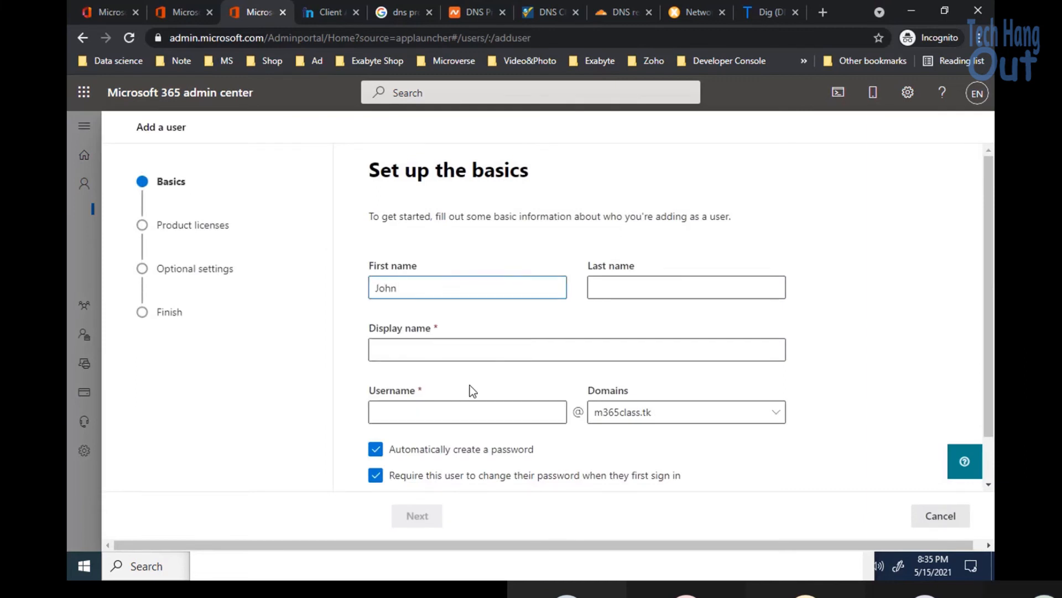
key(Tab)
text(Bu)
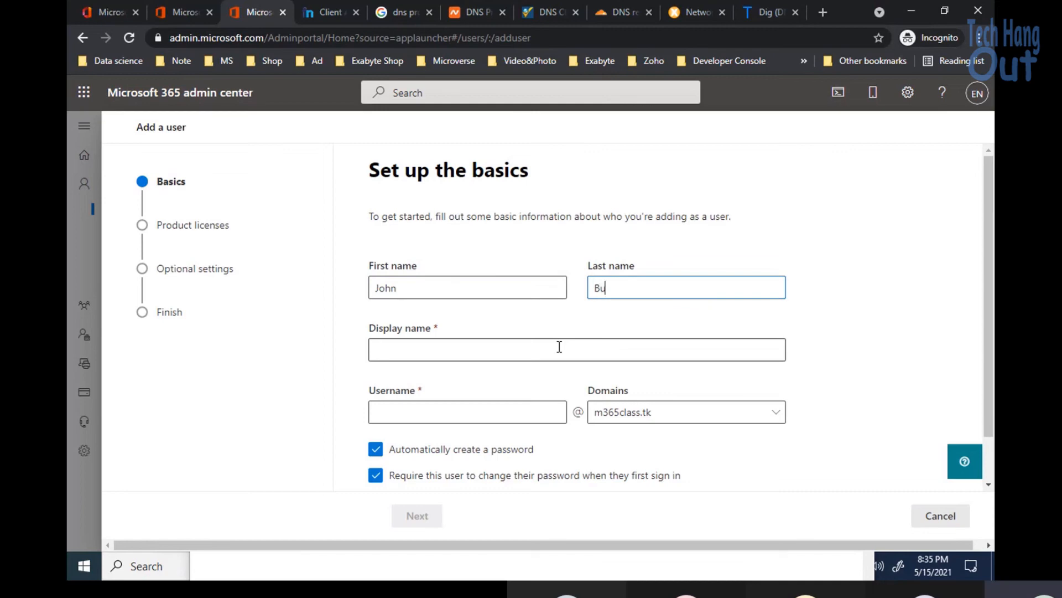
text(ll)
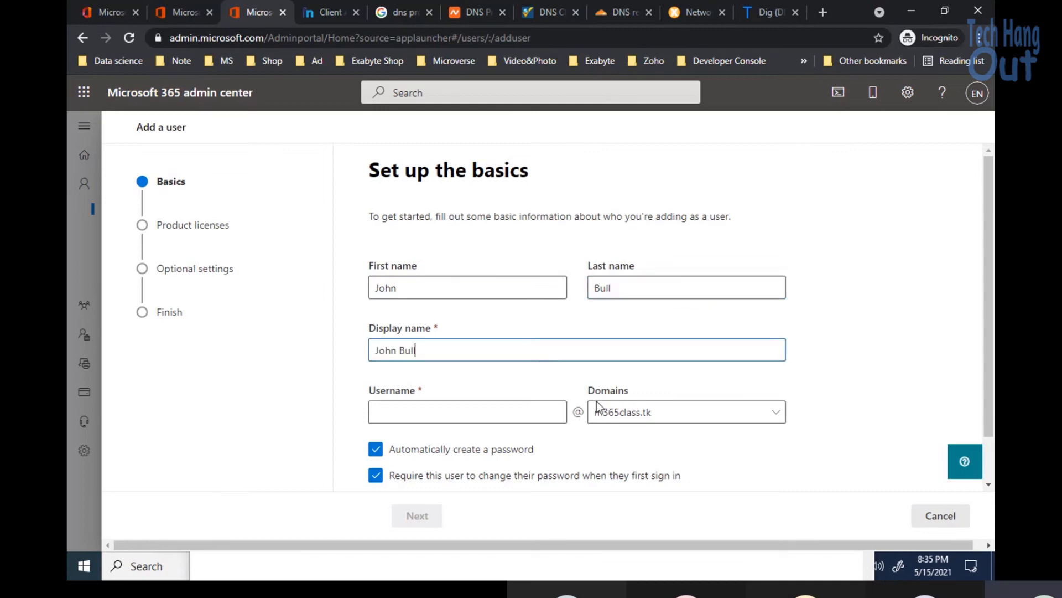
click(436, 413)
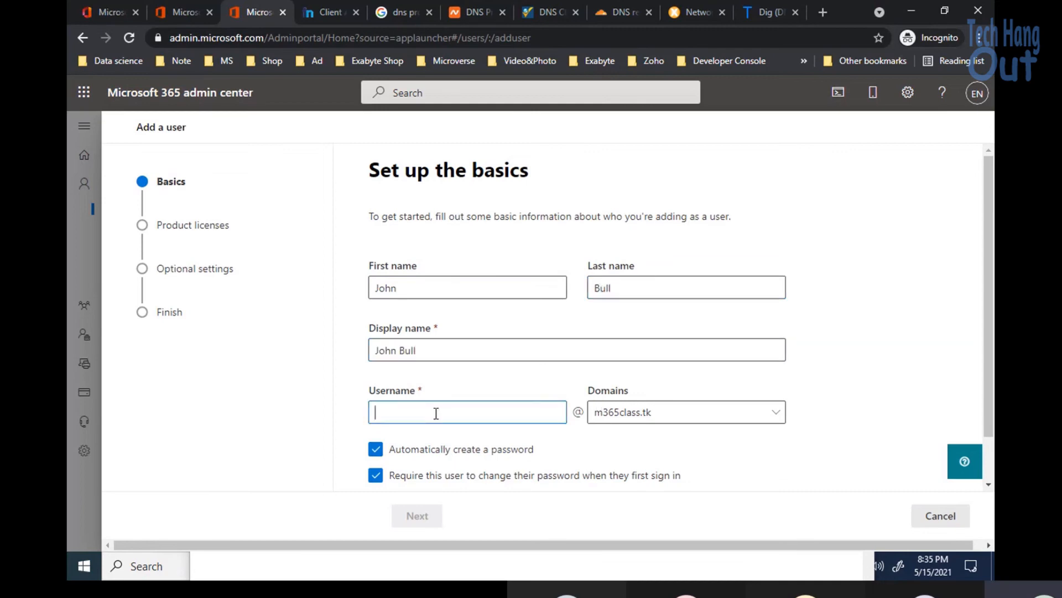
text(Jbull)
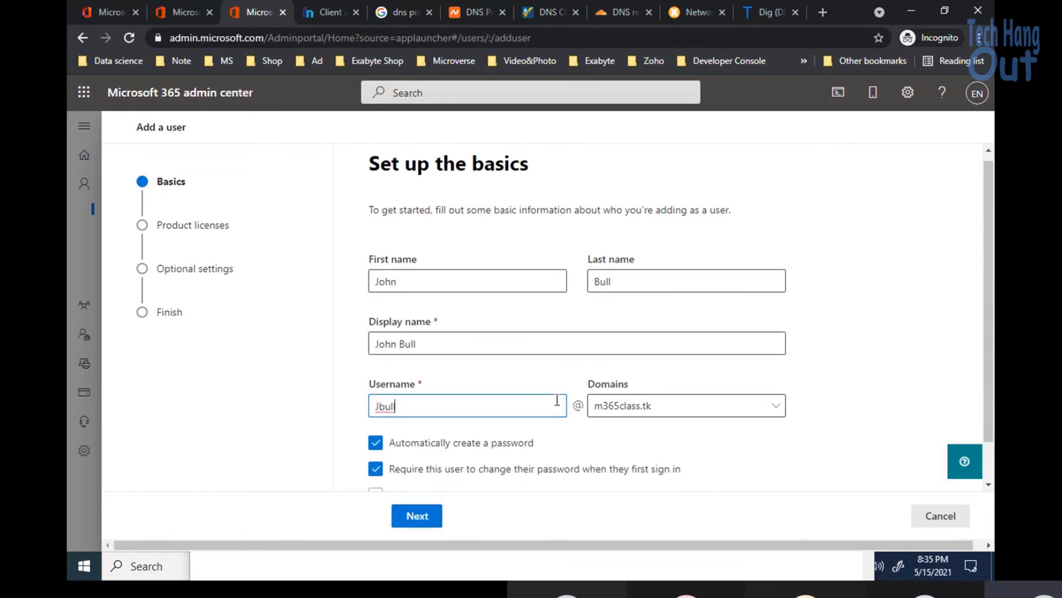
Step: Turn the automatic password option off and then back on
scroll(435, 406, down, 1)
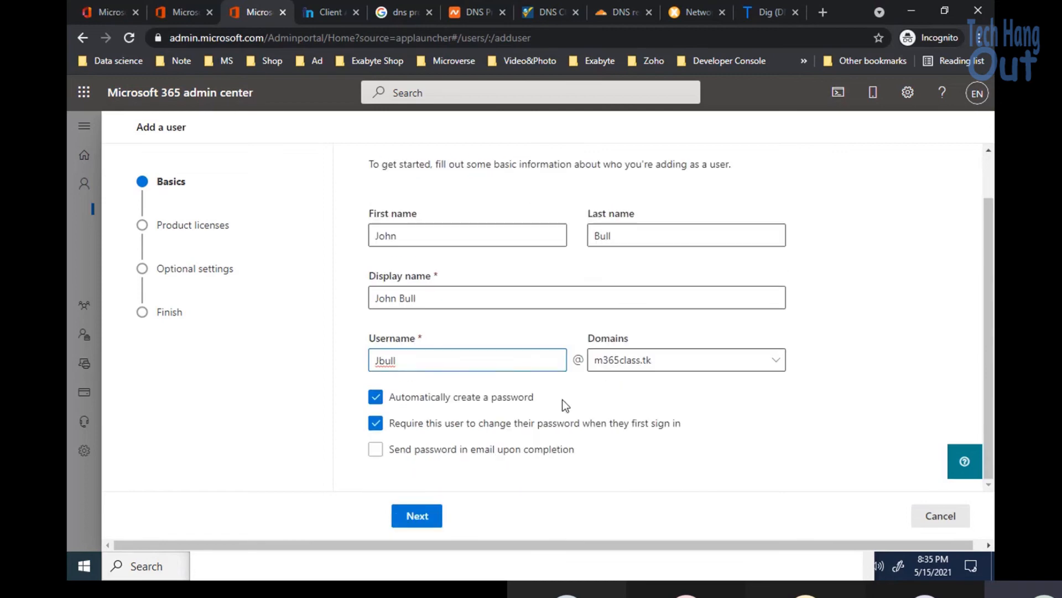
click(417, 409)
scroll(494, 447, down, 1)
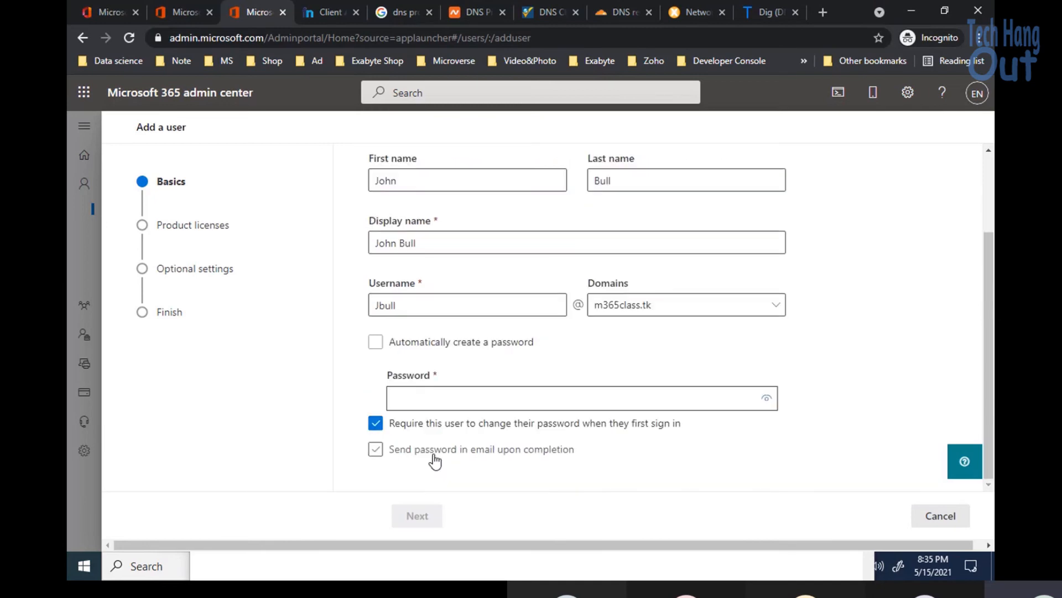
click(375, 340)
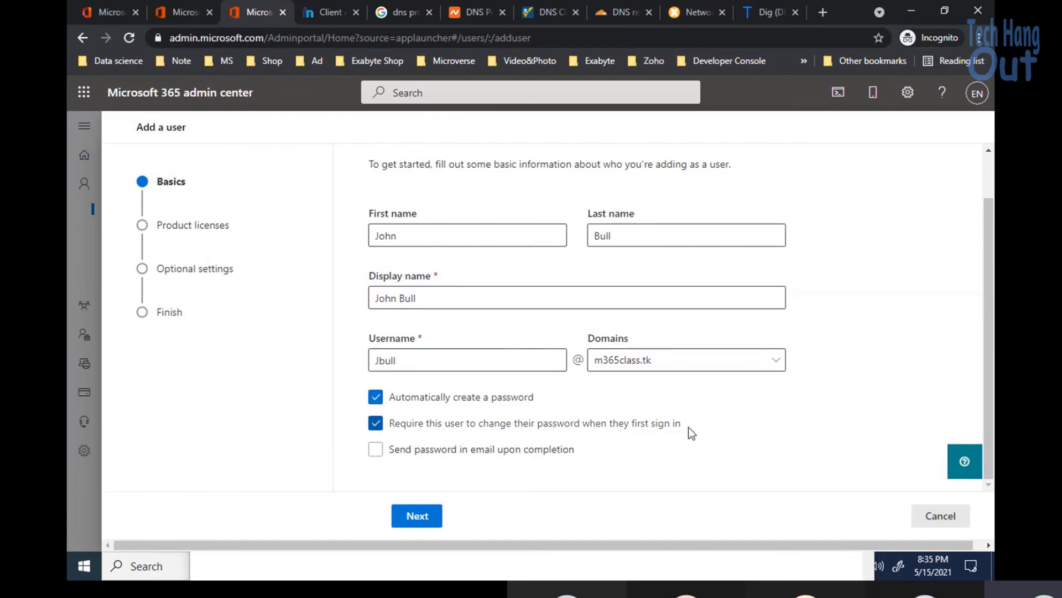
Step: Keep the Microsoft 365 E5 Developer license, try admin roles, then revert to no admin access
click(409, 515)
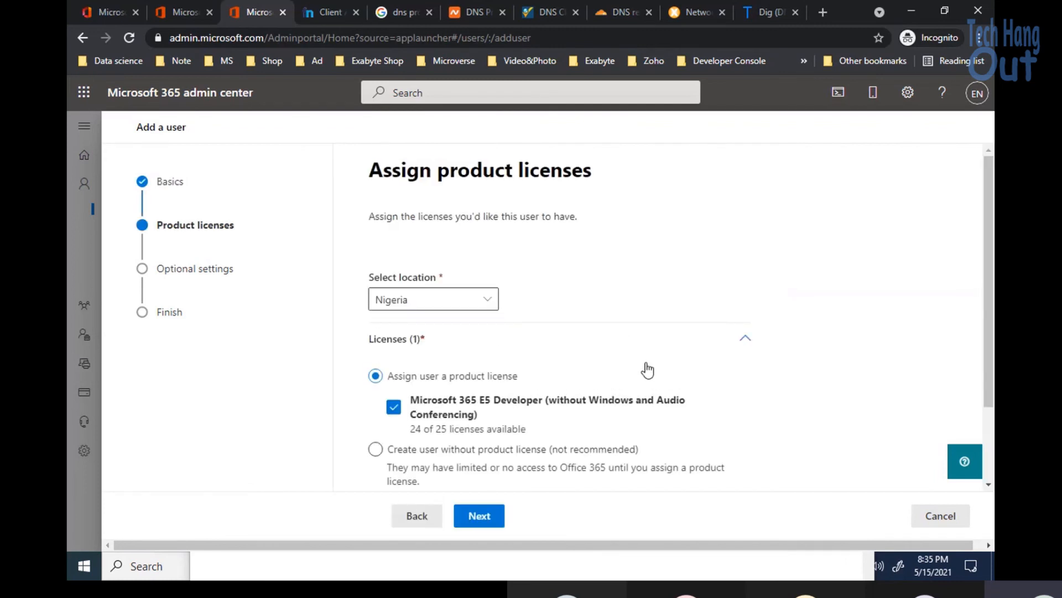
scroll(530, 363, down, 2)
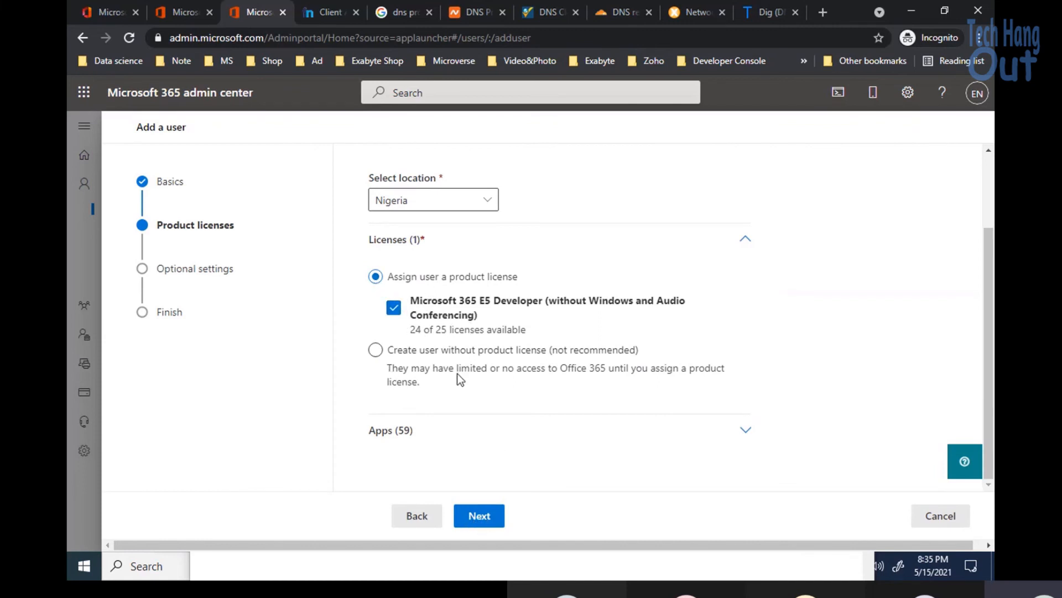
click(482, 512)
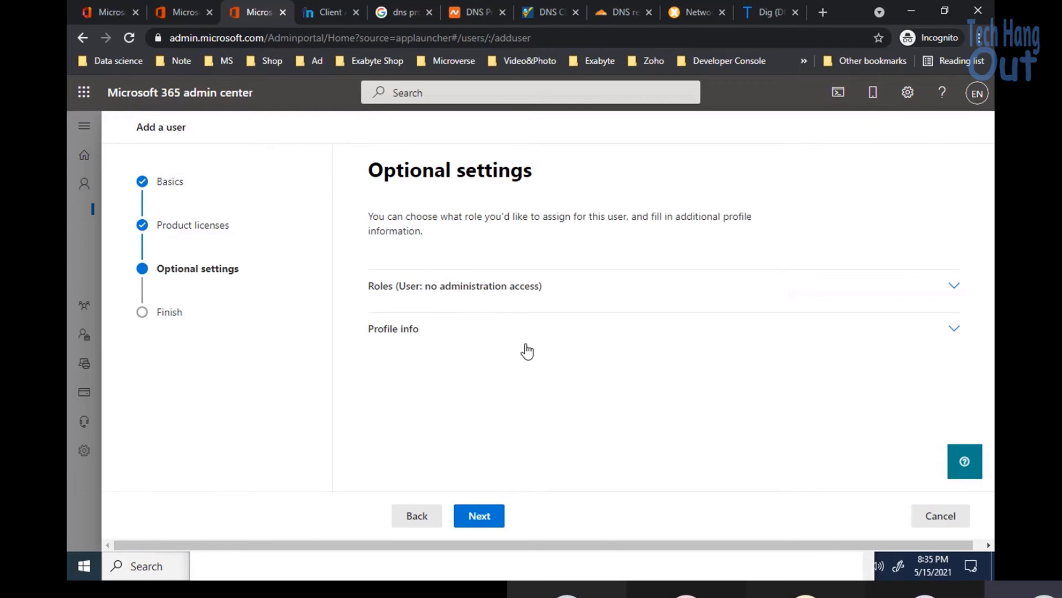
click(951, 289)
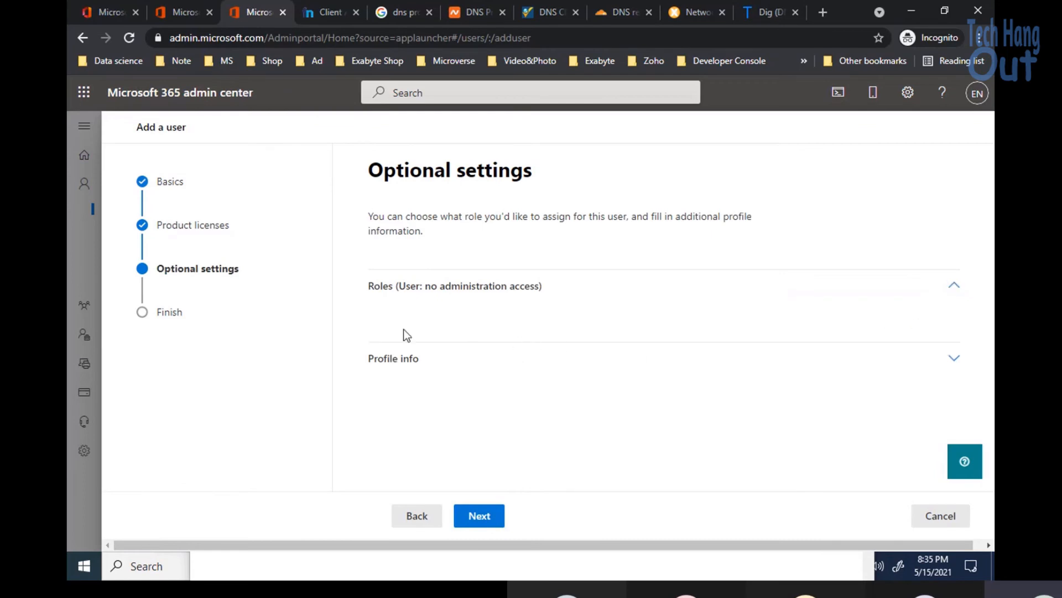
click(374, 421)
scroll(548, 392, down, 2)
click(393, 359)
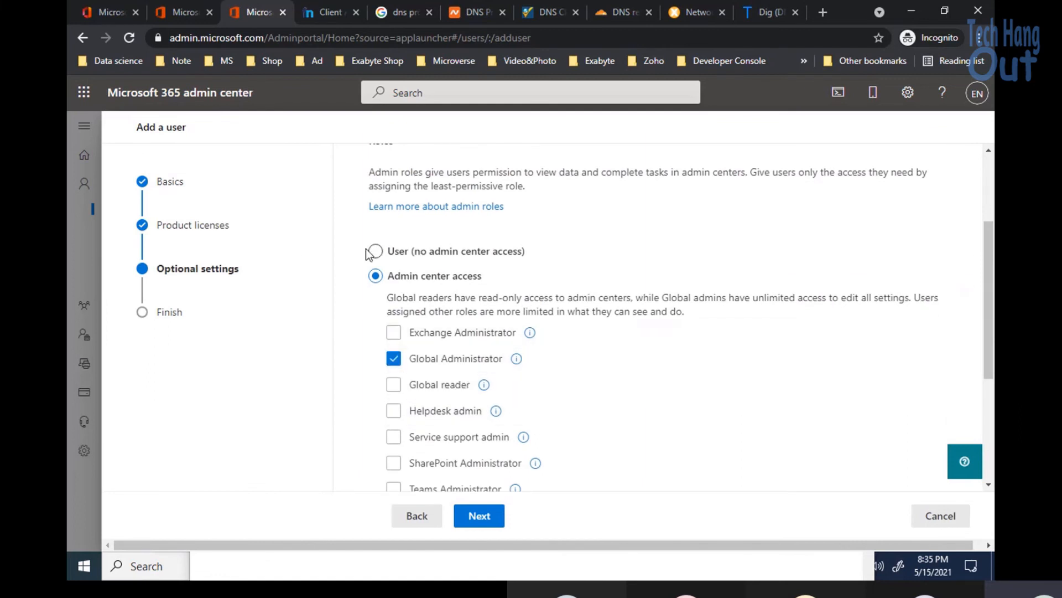
click(394, 253)
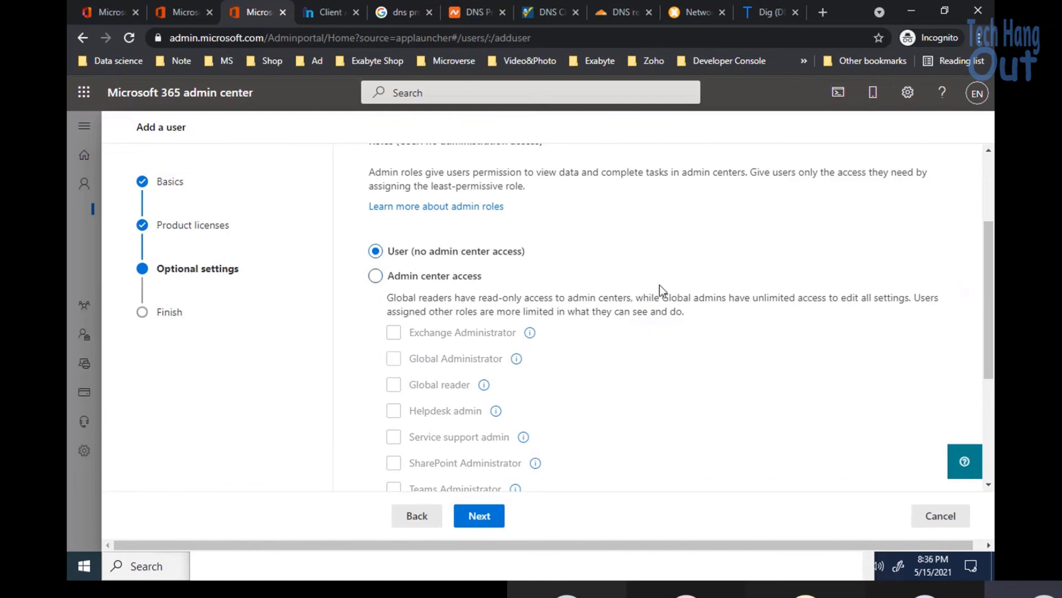
scroll(660, 286, down, 4)
Step: Finish creating the user, close the confirmation and dismiss the feedback survey
click(486, 520)
scroll(645, 365, down, 5)
click(498, 516)
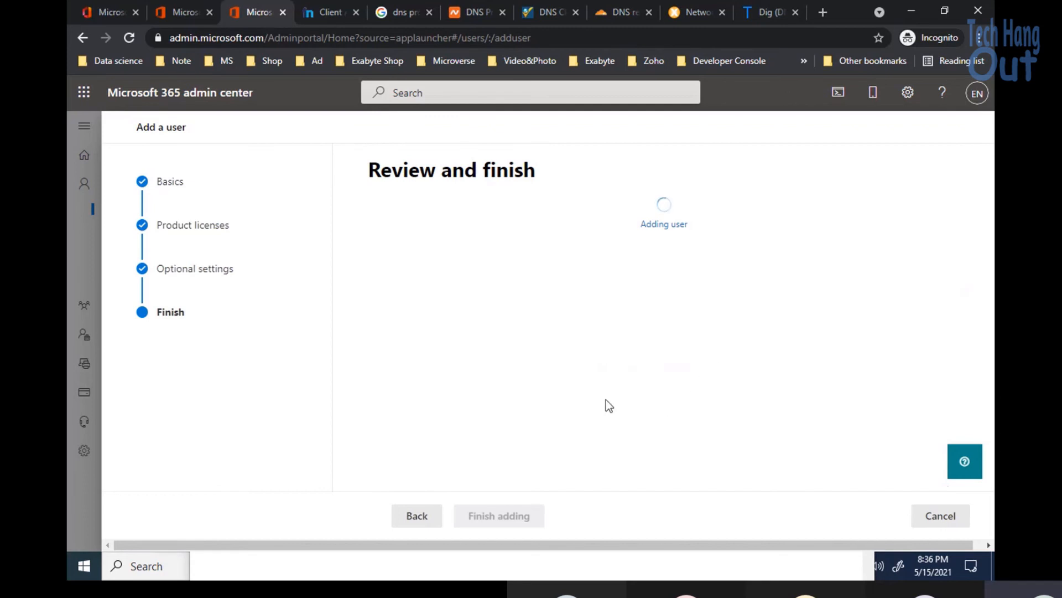
click(416, 515)
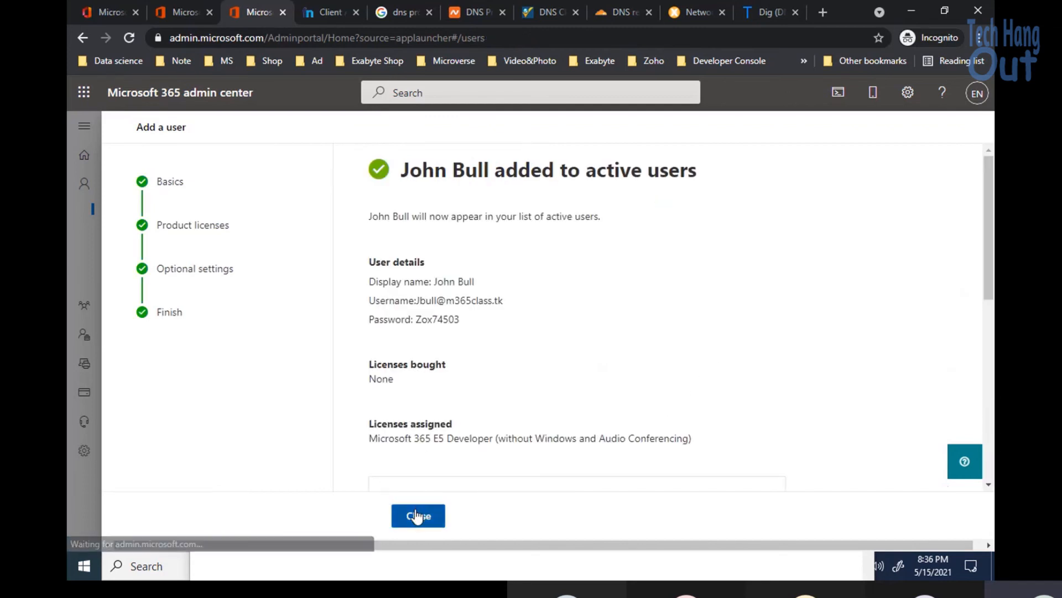
click(394, 410)
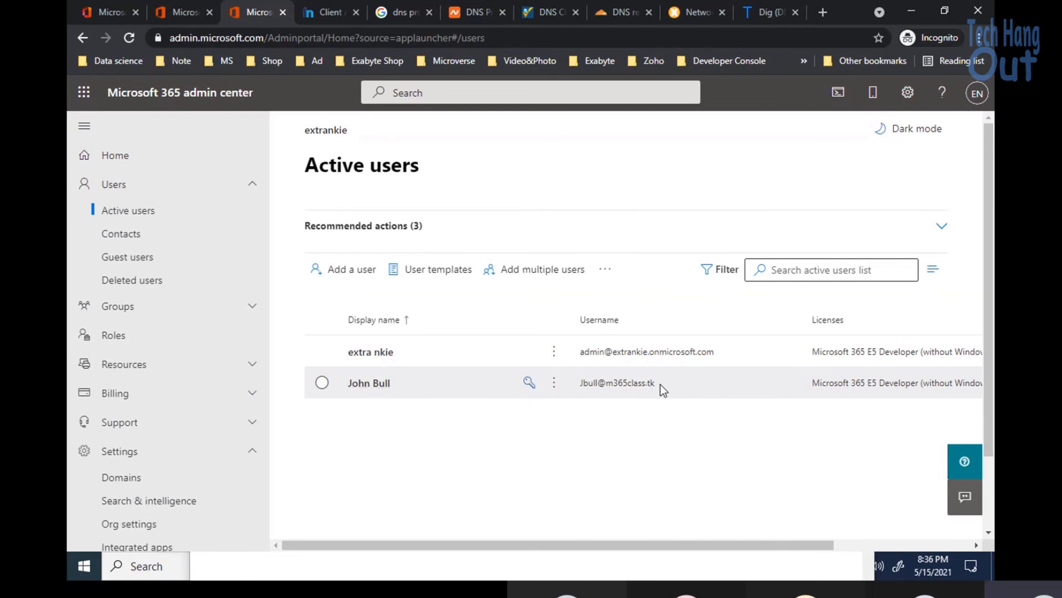
Step: Reset the user's password to a manually typed one with no forced change, and copy their sign-in name
click(389, 392)
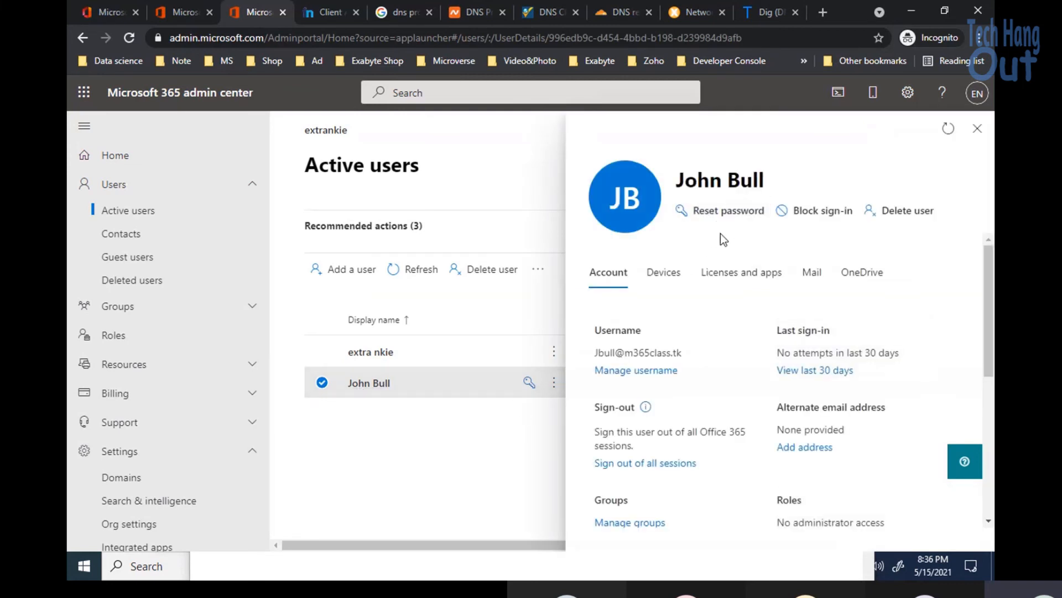
click(729, 211)
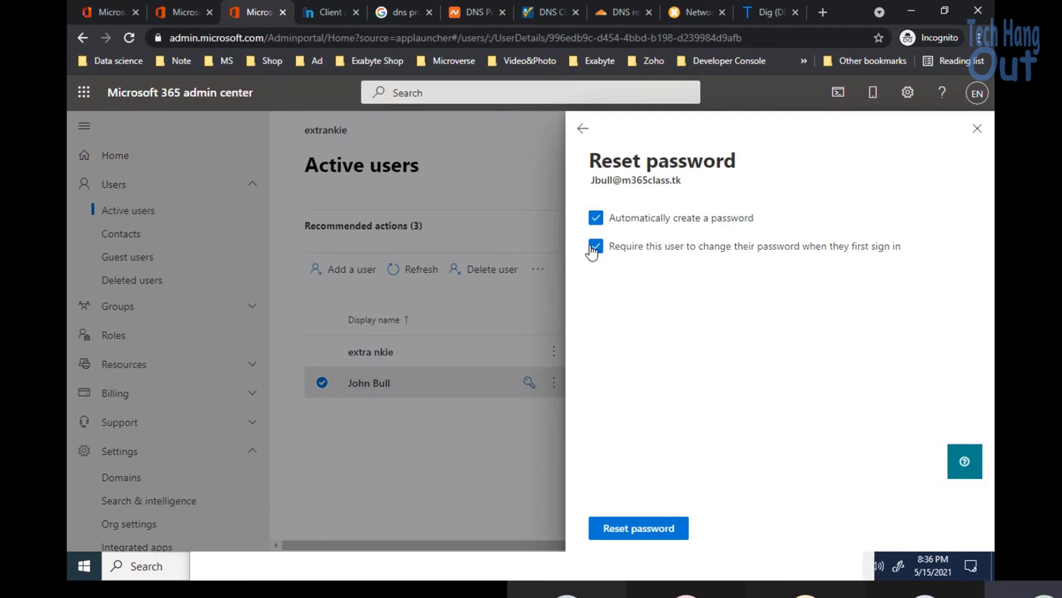
click(597, 219)
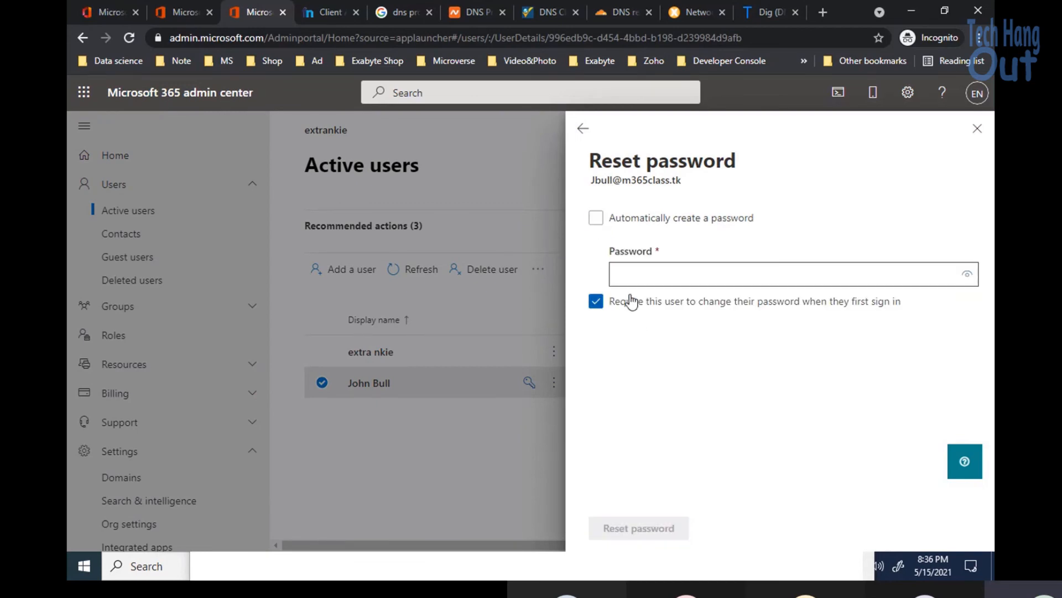
click(596, 349)
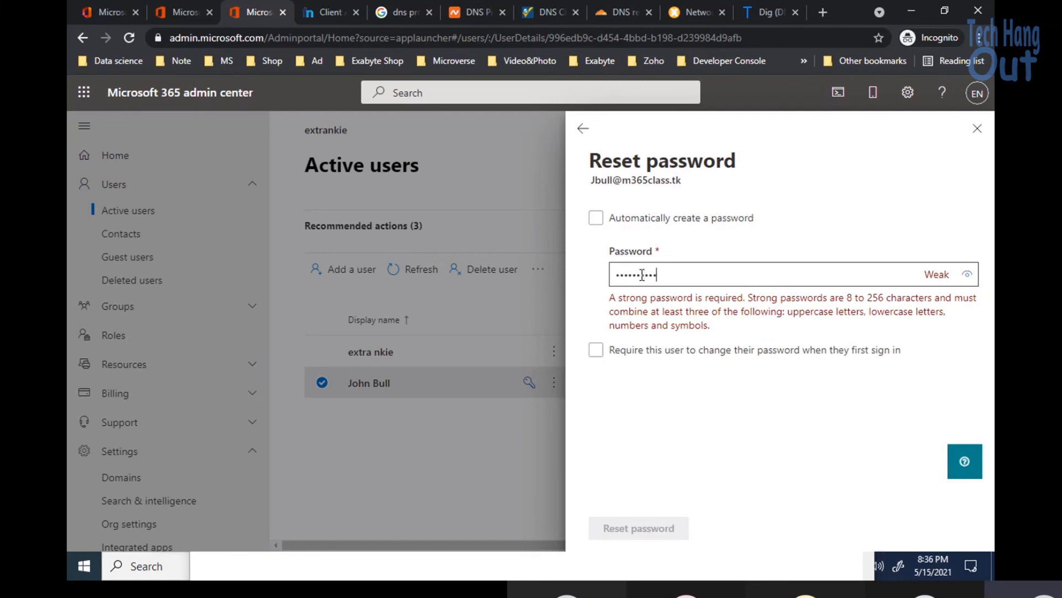
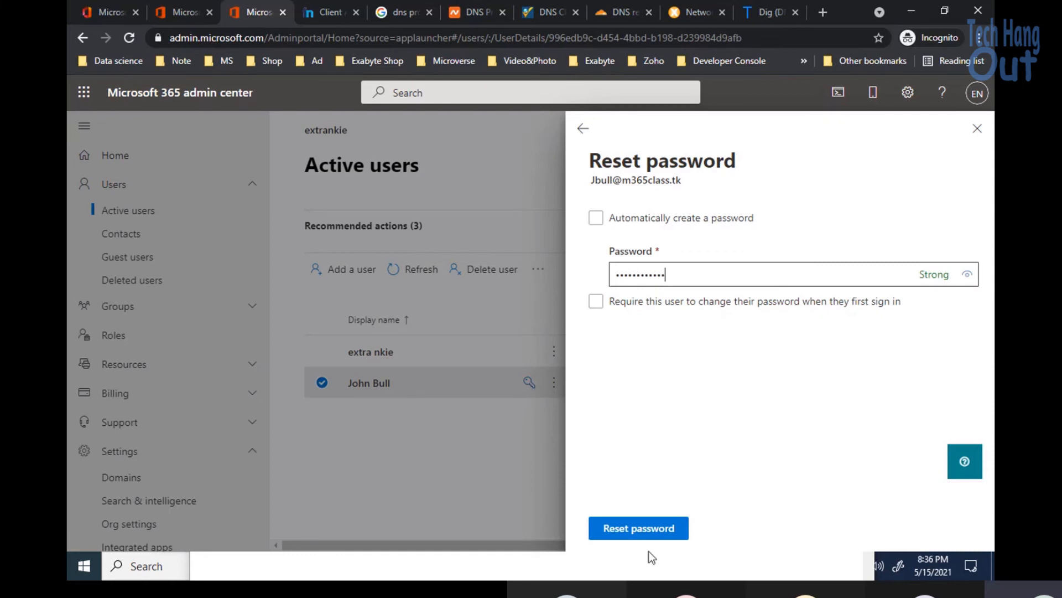
click(646, 532)
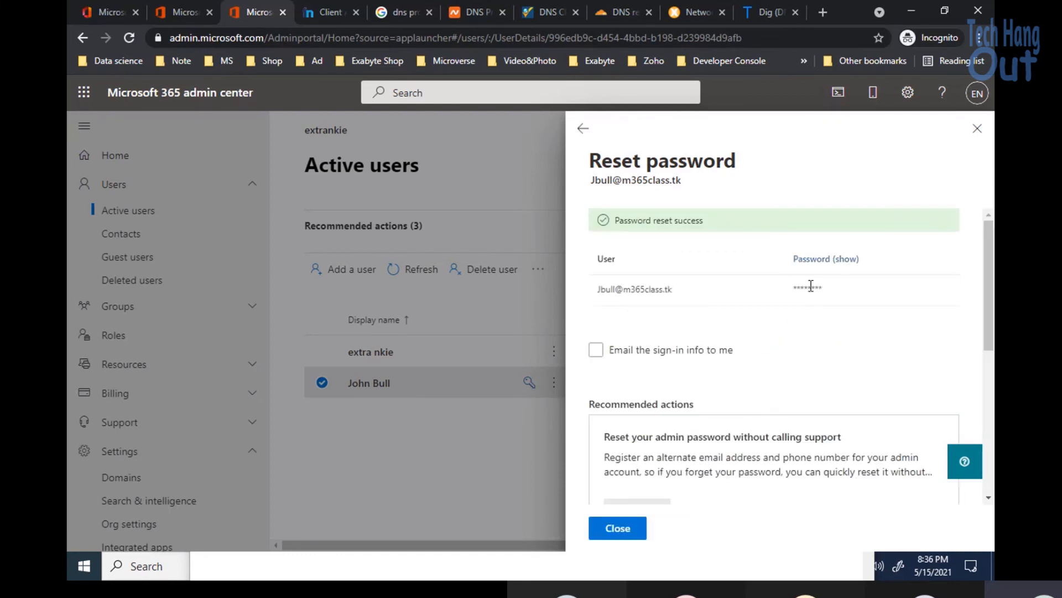
drag(711, 280, 581, 286)
key(ctrl+c)
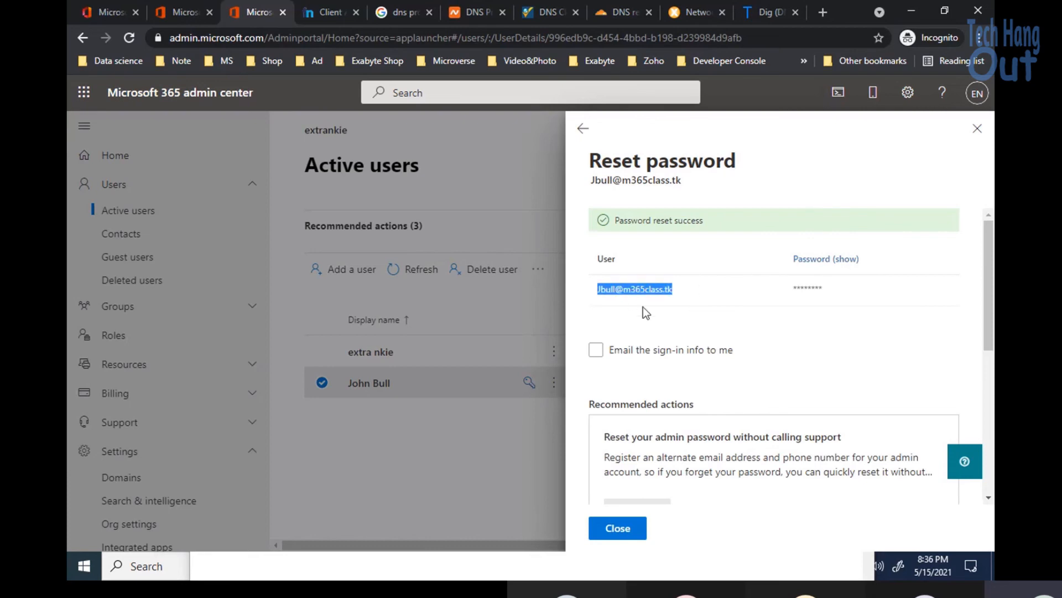
click(977, 128)
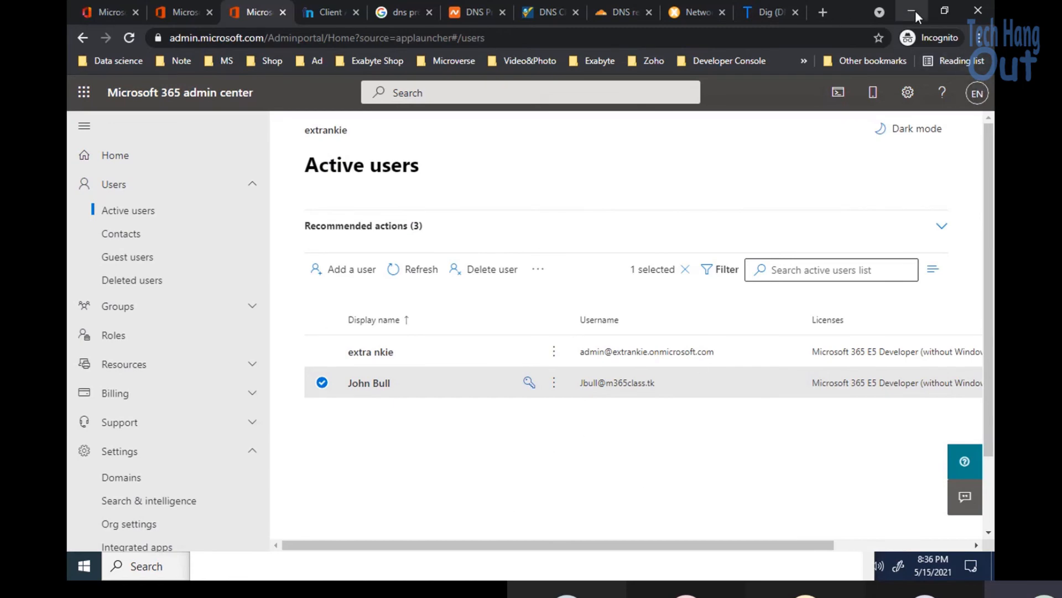
Step: Minimize the admin center, Teams and Chrome incognito windows and bring Edge forward
click(945, 11)
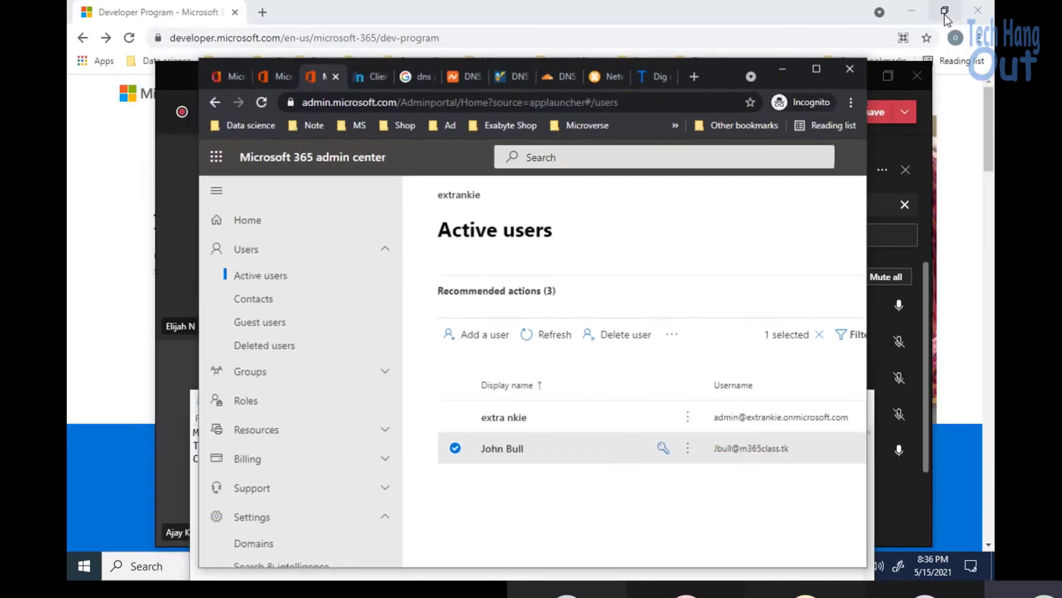
click(792, 69)
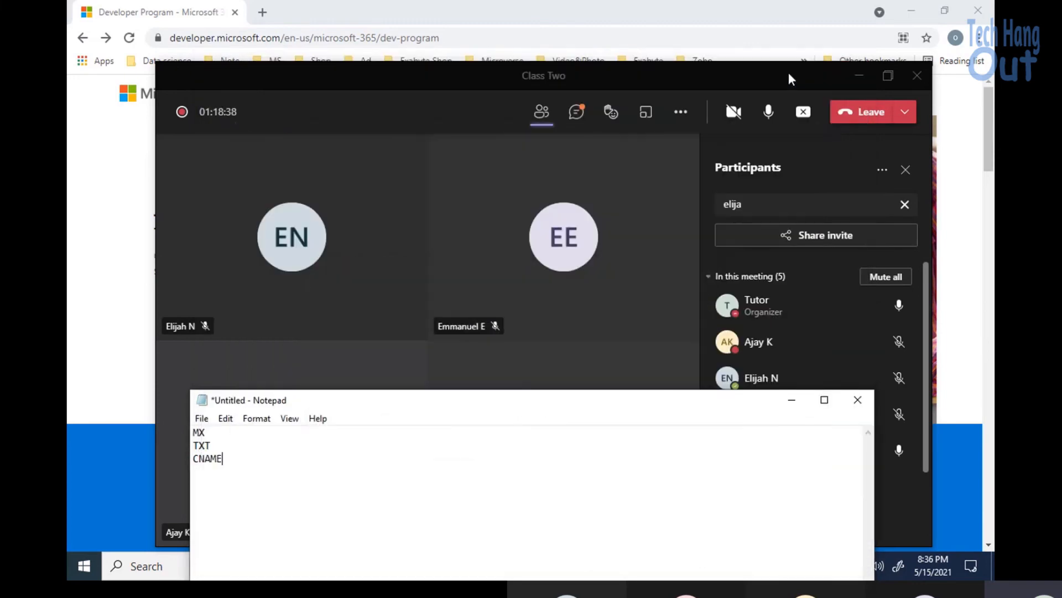
click(856, 77)
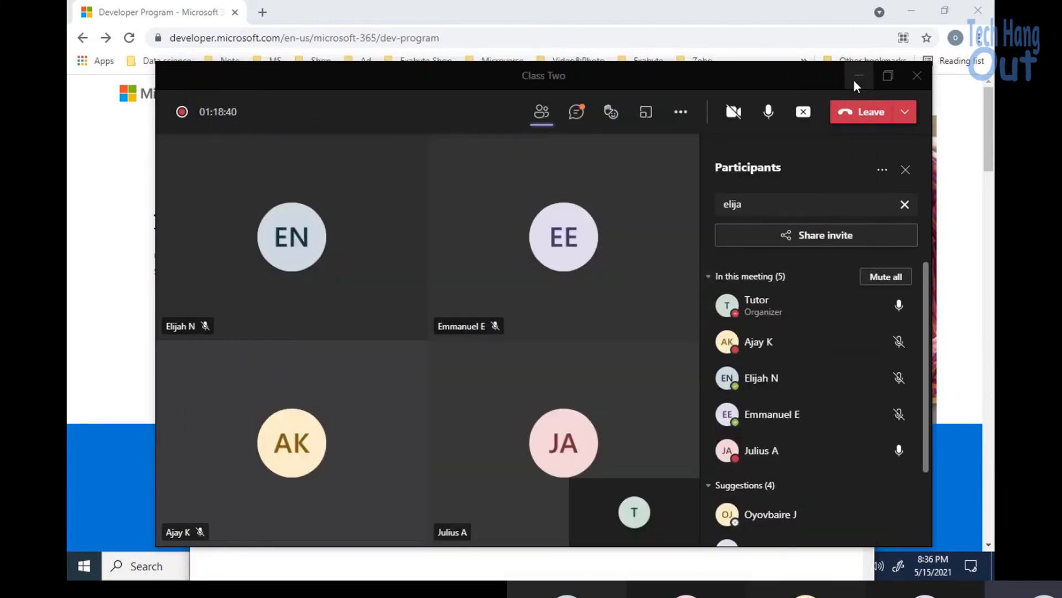
click(856, 78)
click(820, 181)
click(979, 37)
click(914, 91)
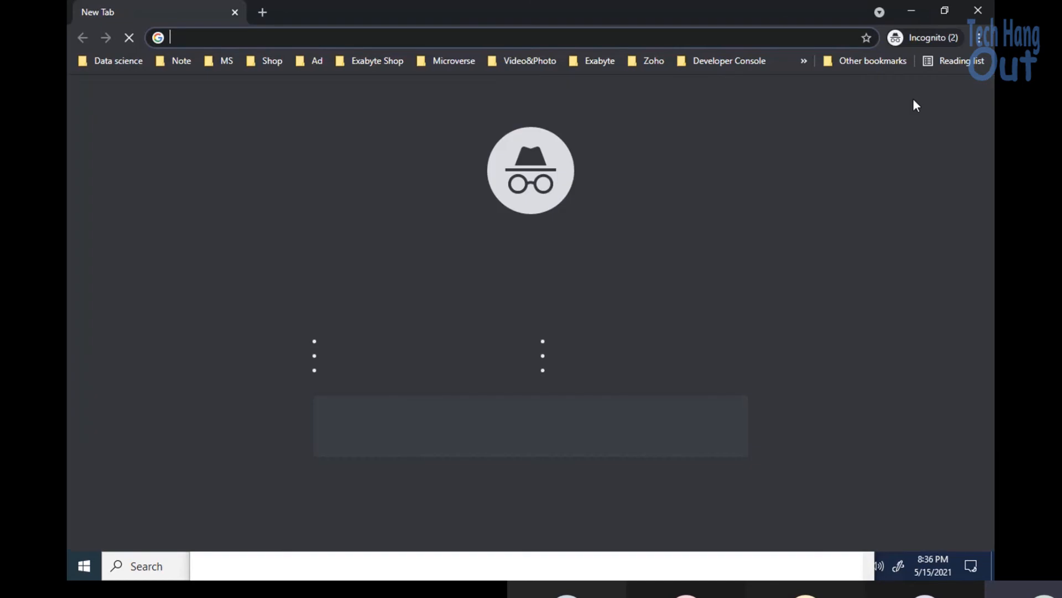
click(911, 11)
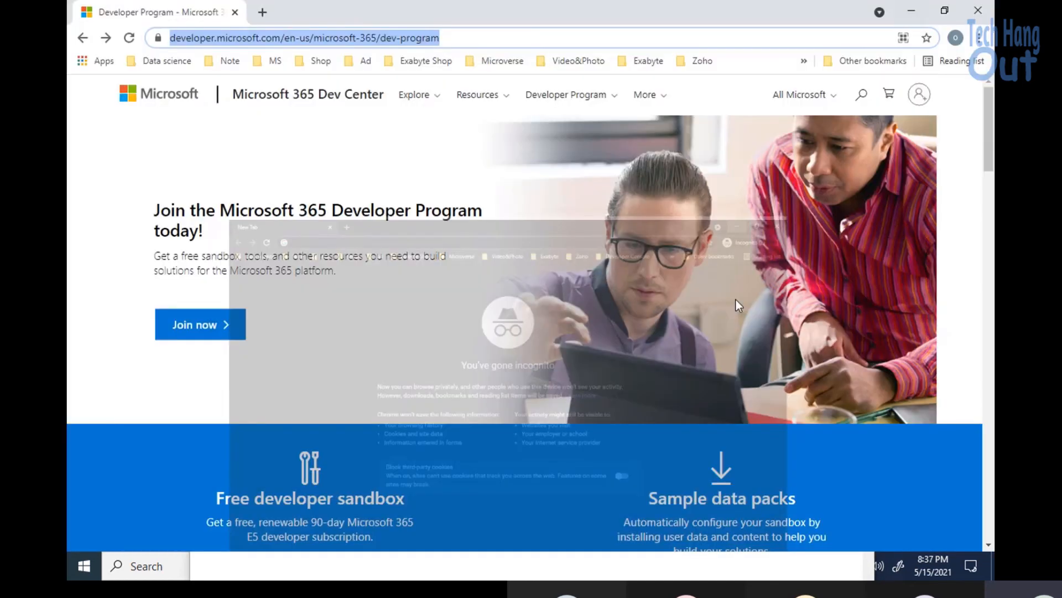
click(912, 11)
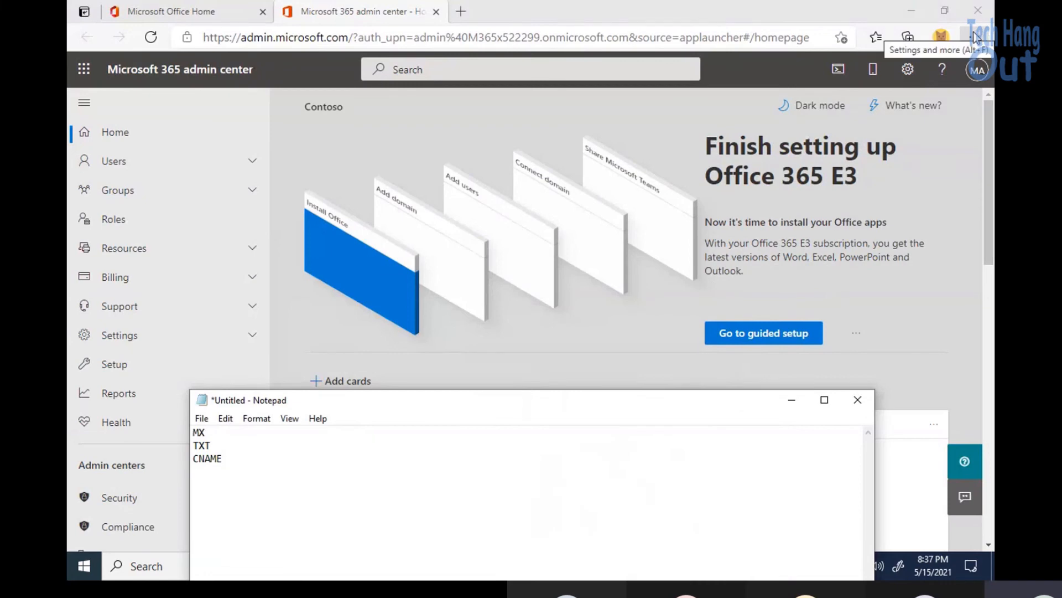
click(975, 37)
click(938, 37)
Step: Open an Edge guest window and go to office.com
click(940, 37)
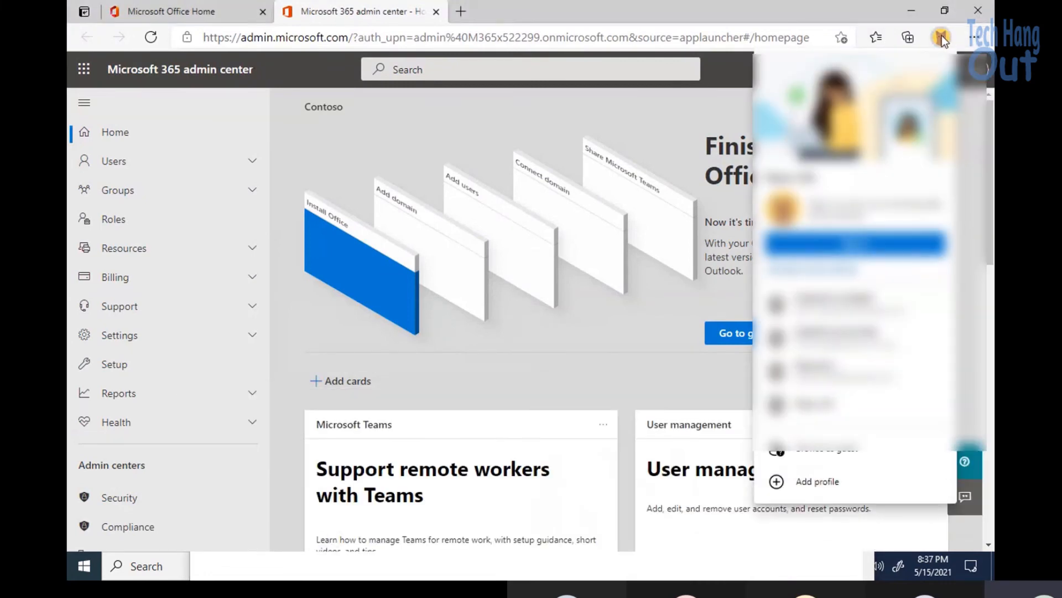
click(818, 450)
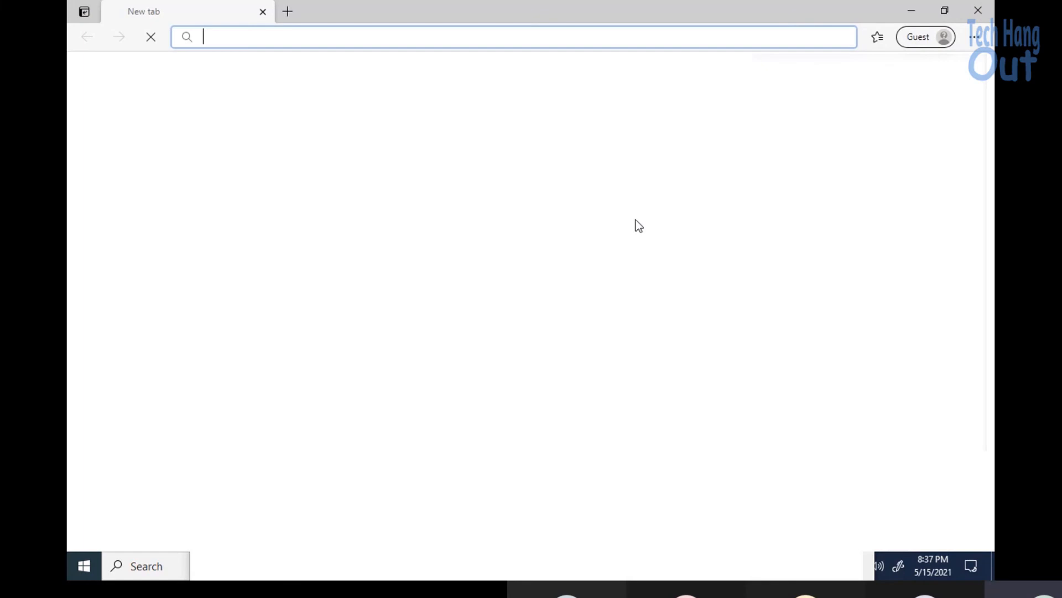
click(381, 44)
text(ofice)
key(BackSpace)
key(BackSpace)
key(BackSpace)
text(fice.c)
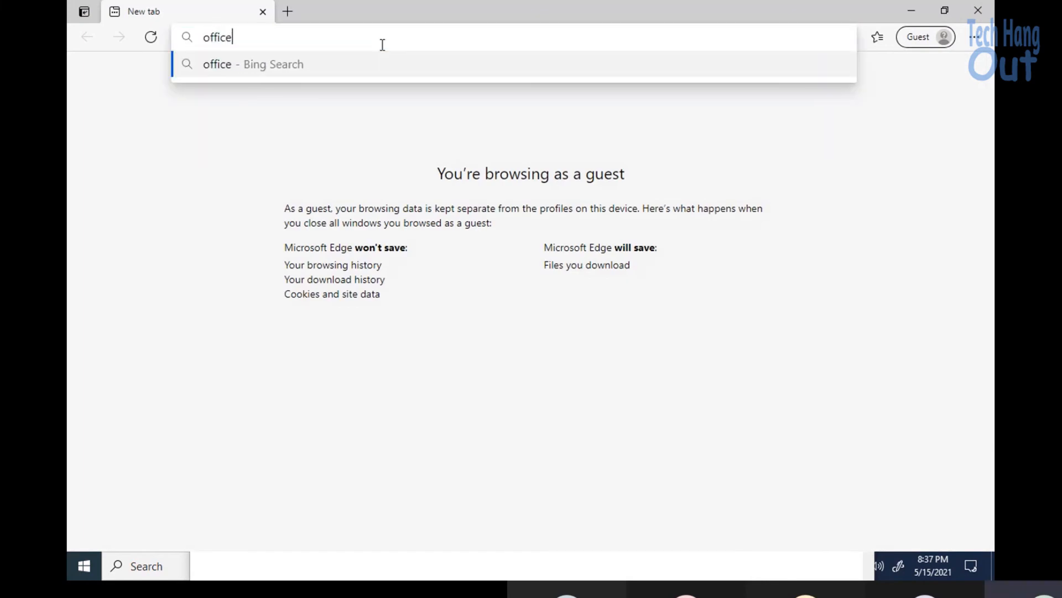
text(om)
key(Return)
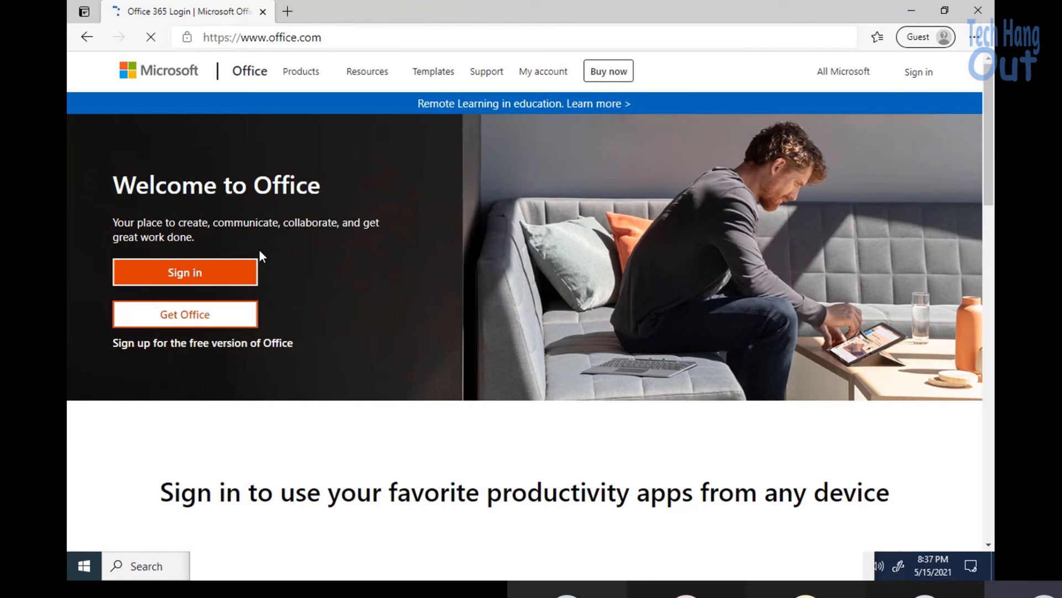
Step: Sign in as the new user with their password, stay signed in, and dismiss the welcome dialog and filter tip
click(197, 278)
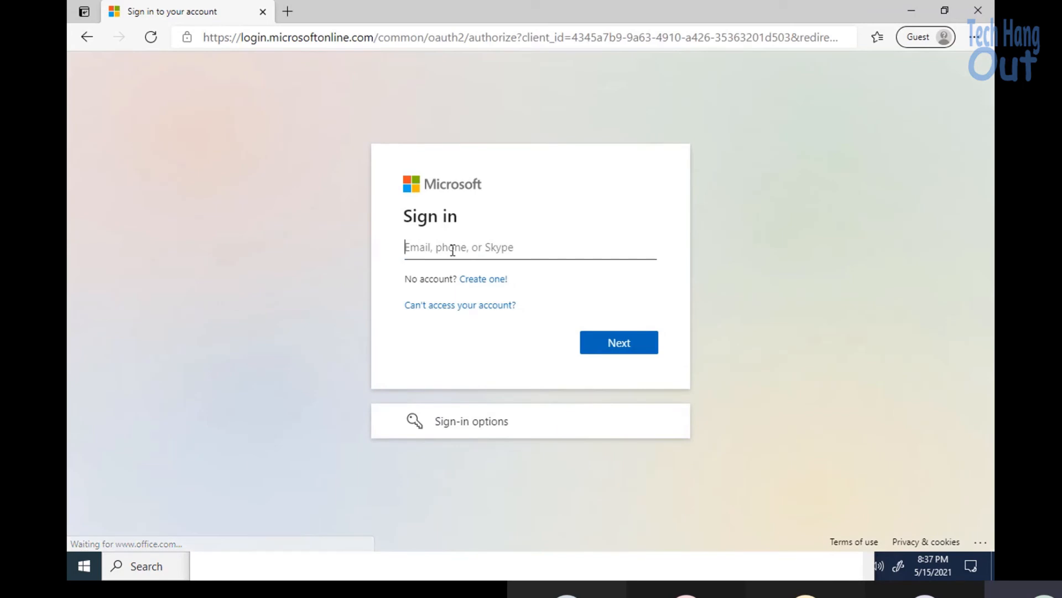
key(ctrl+v)
click(617, 343)
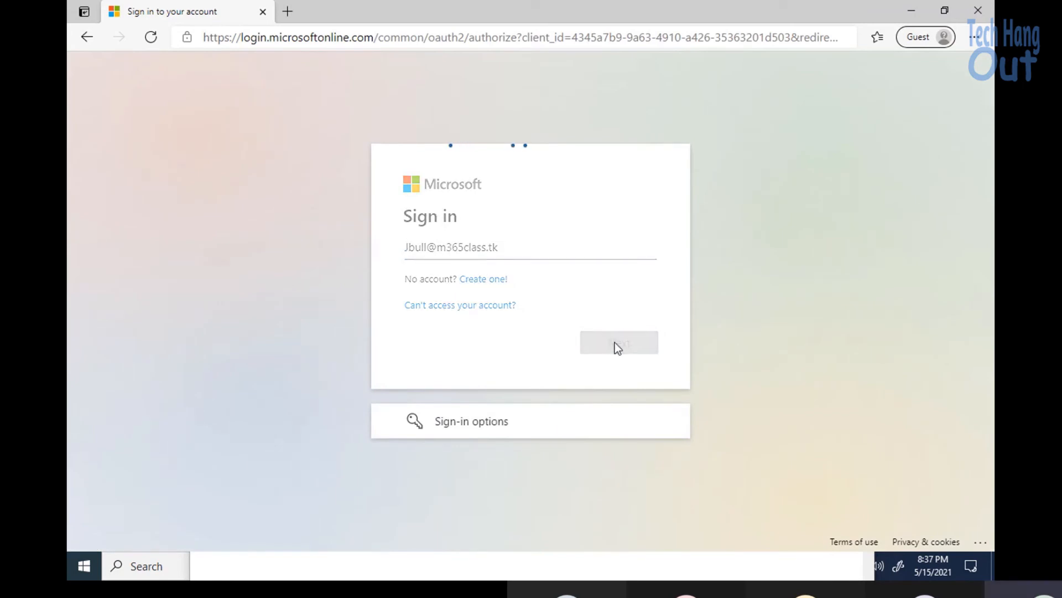
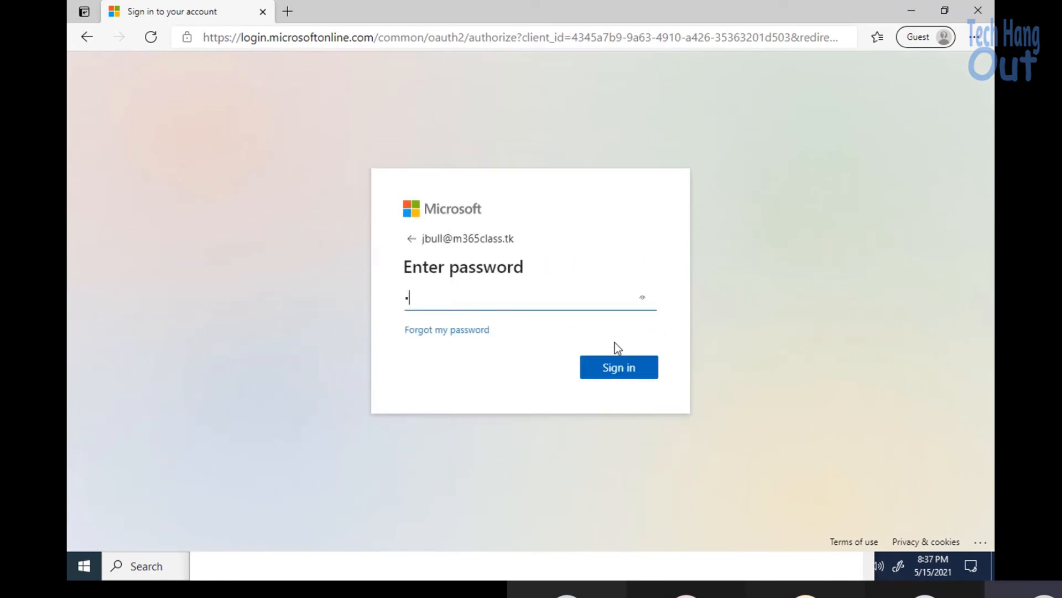
key(Return)
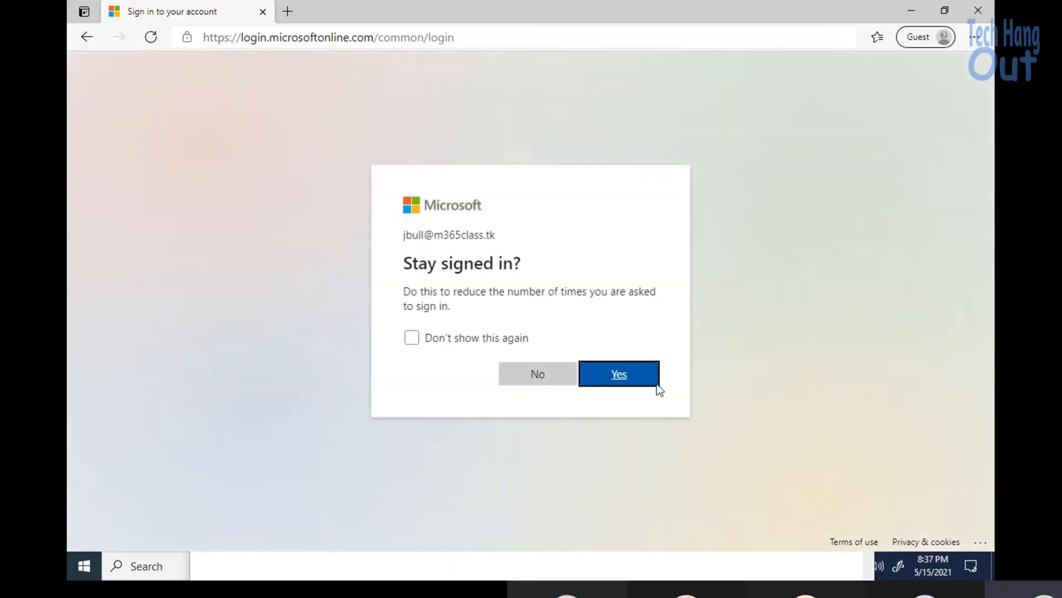
click(630, 378)
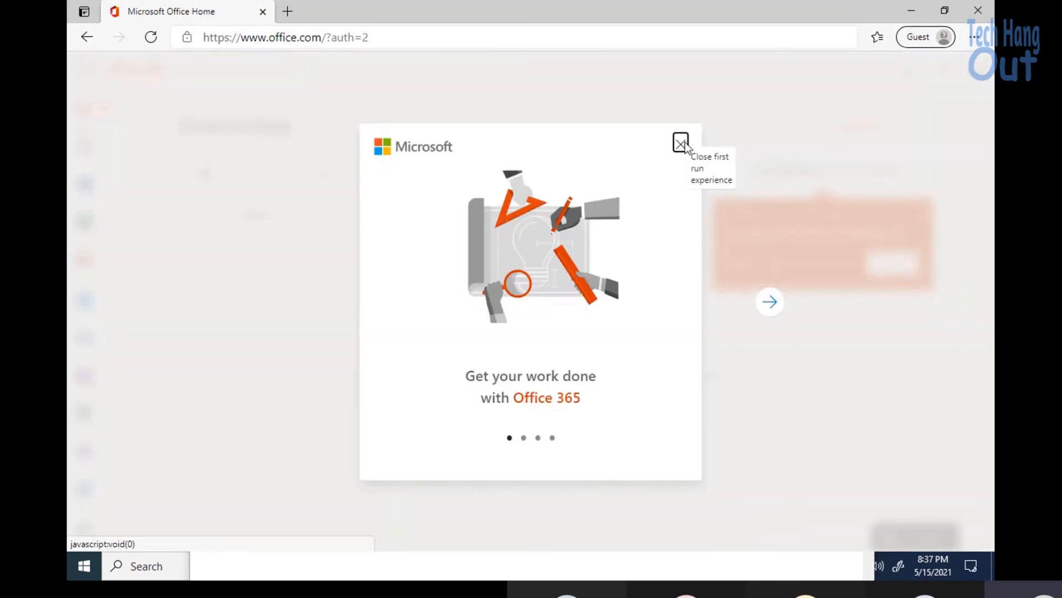
click(679, 184)
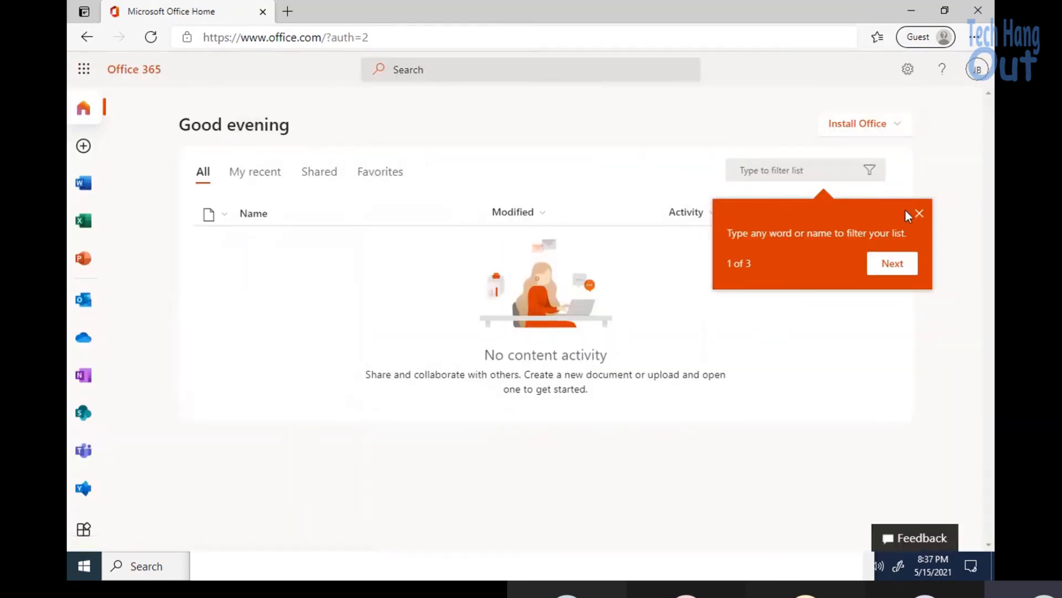
click(920, 214)
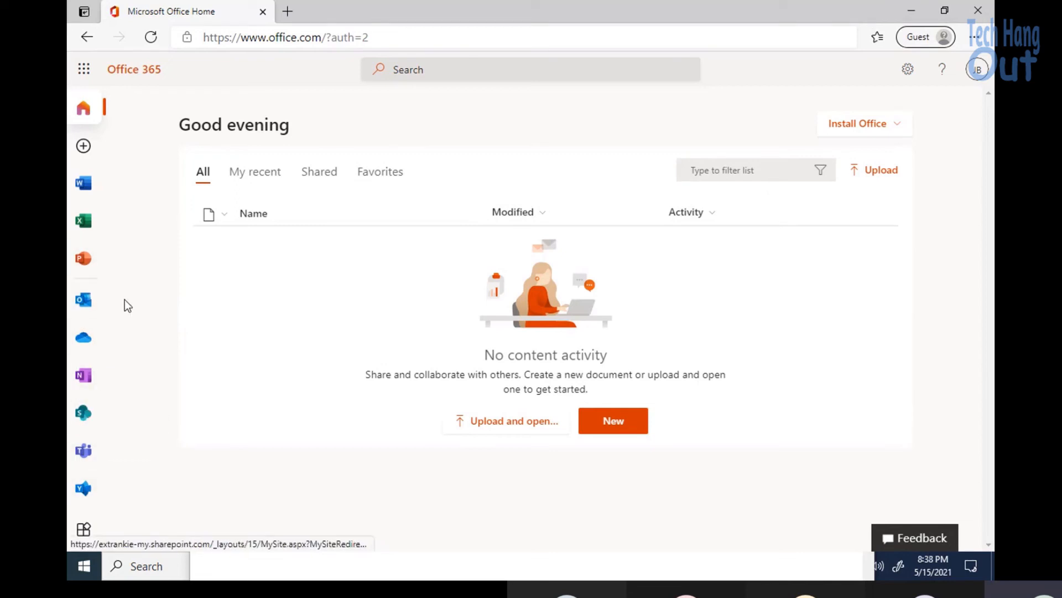
Step: Minimize the Office Home, admin center, Teams and Notepad windows
click(911, 17)
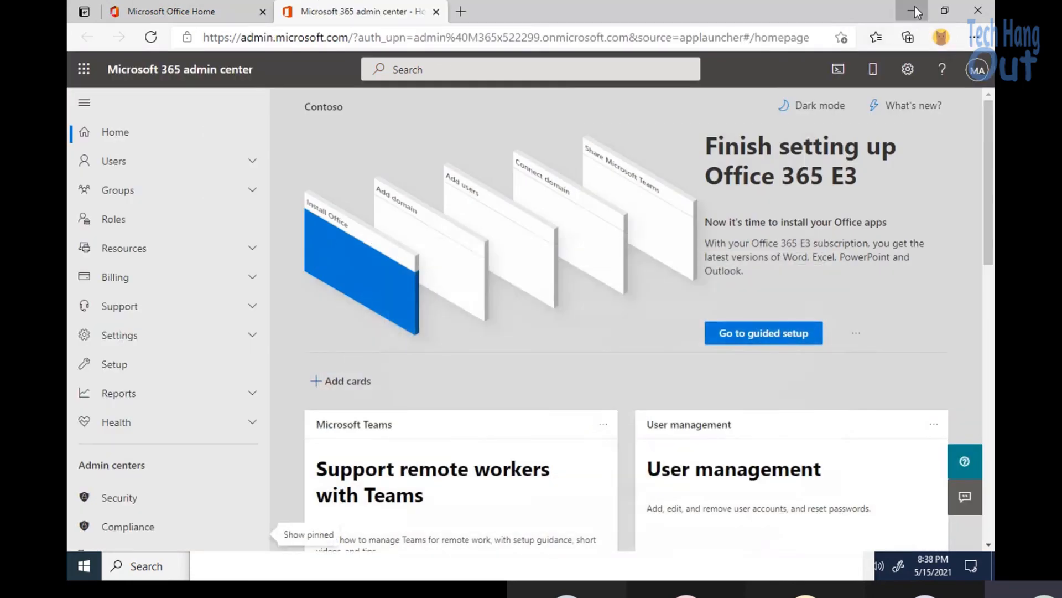
click(912, 11)
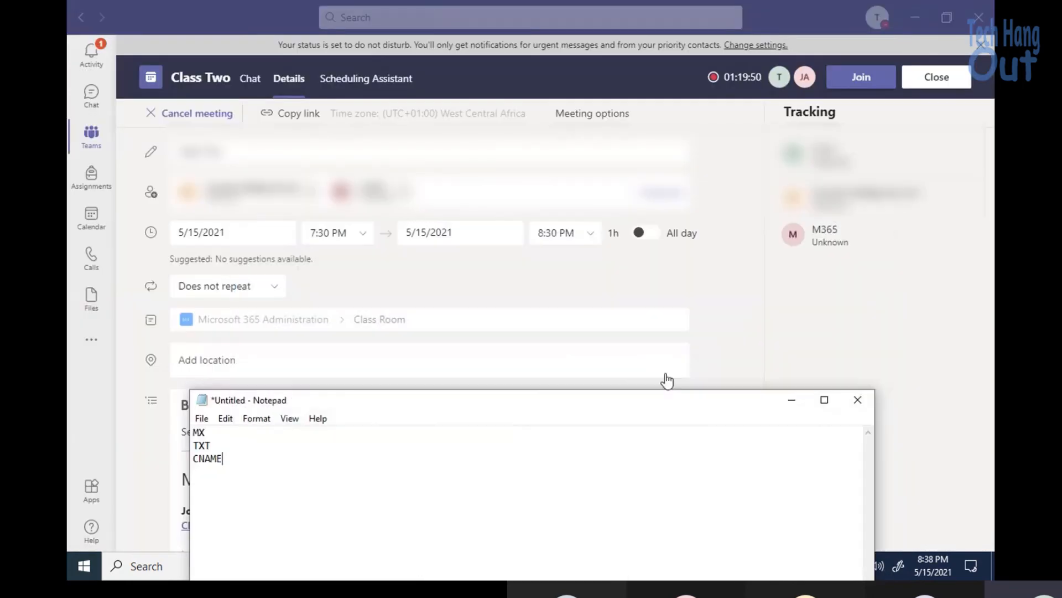
click(891, 349)
click(907, 20)
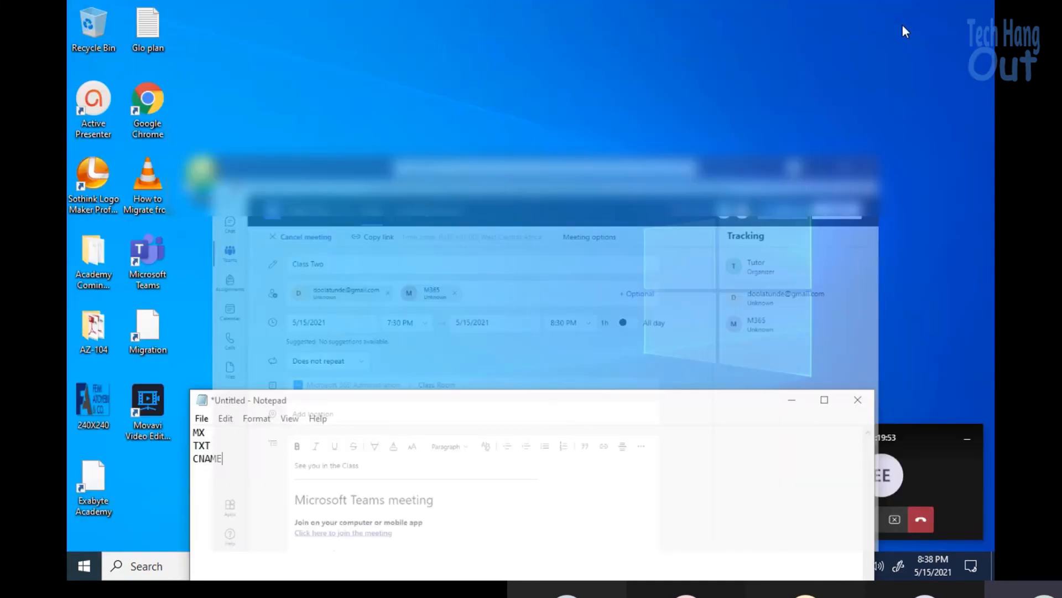
click(792, 399)
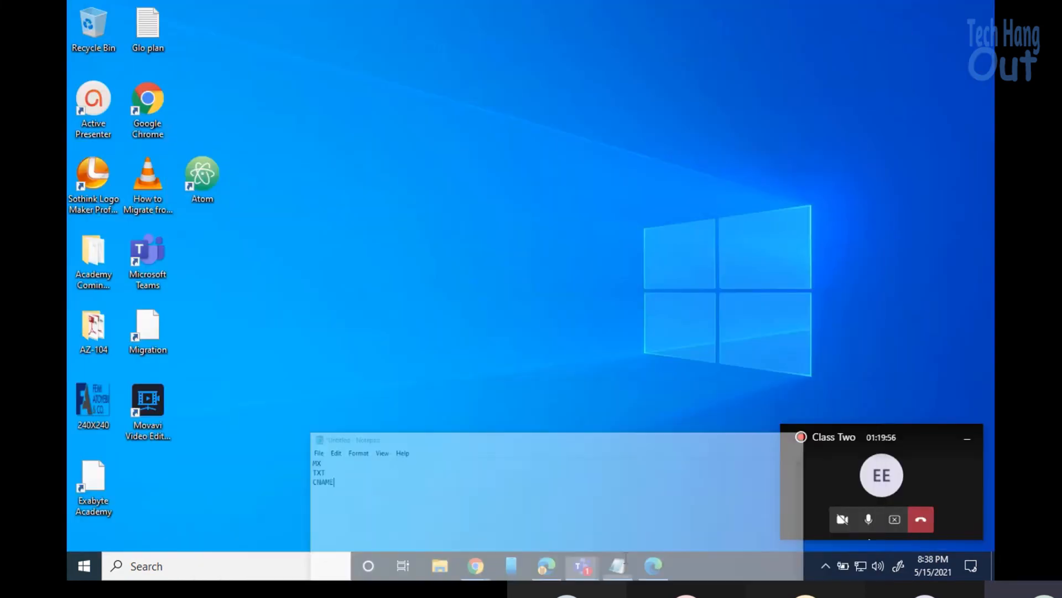
Step: Switch to the incognito admin center window from the taskbar and maximize it
click(551, 566)
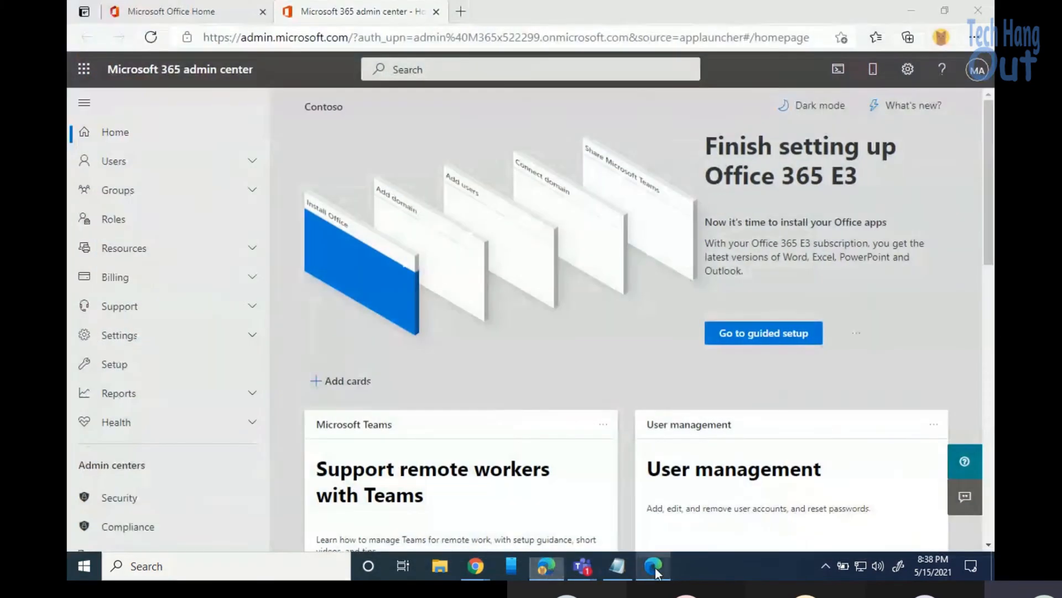
click(654, 566)
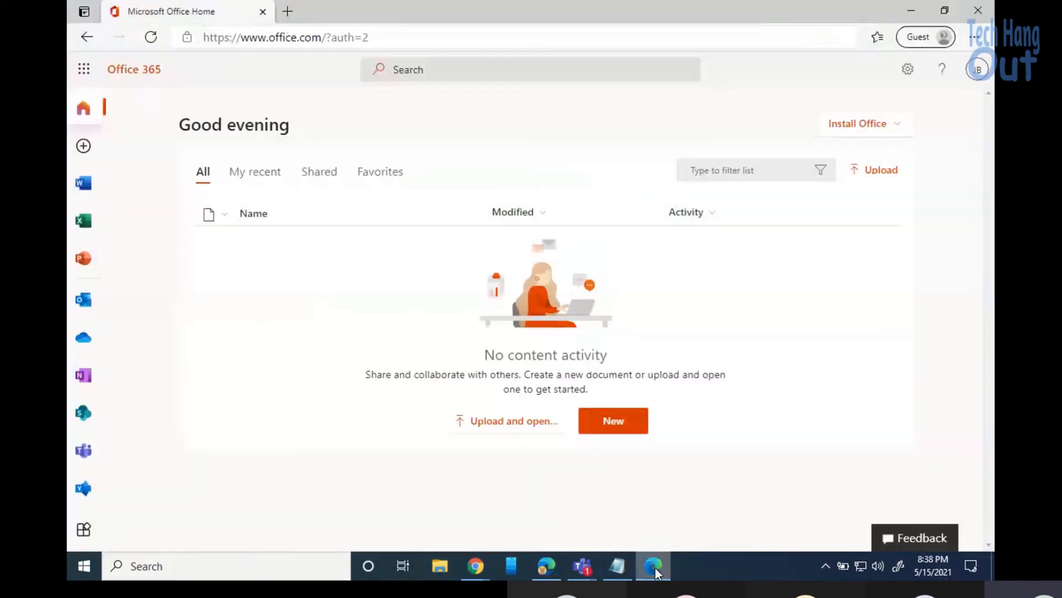
click(544, 569)
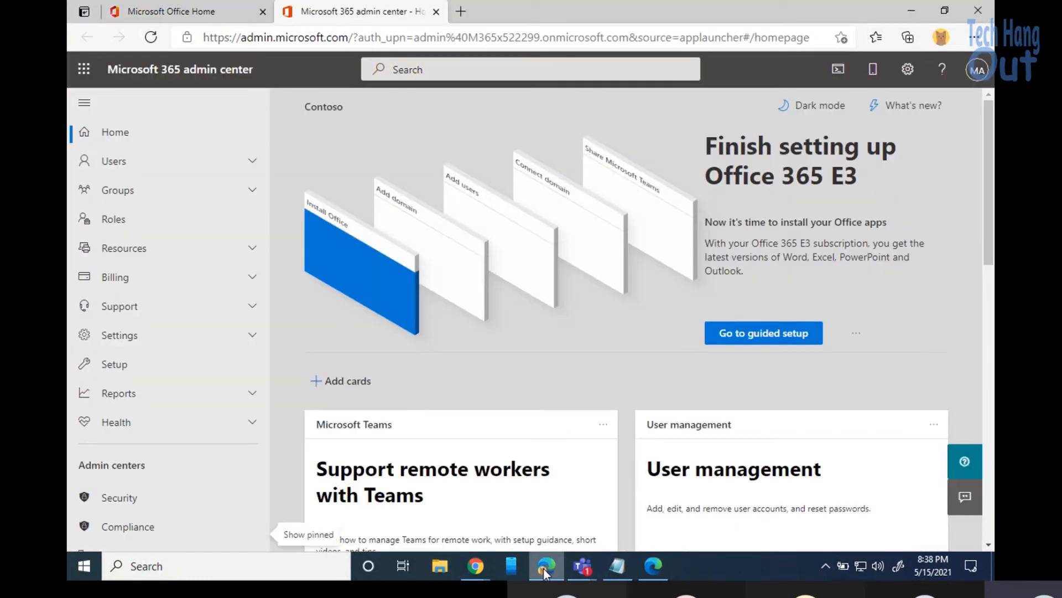
click(654, 575)
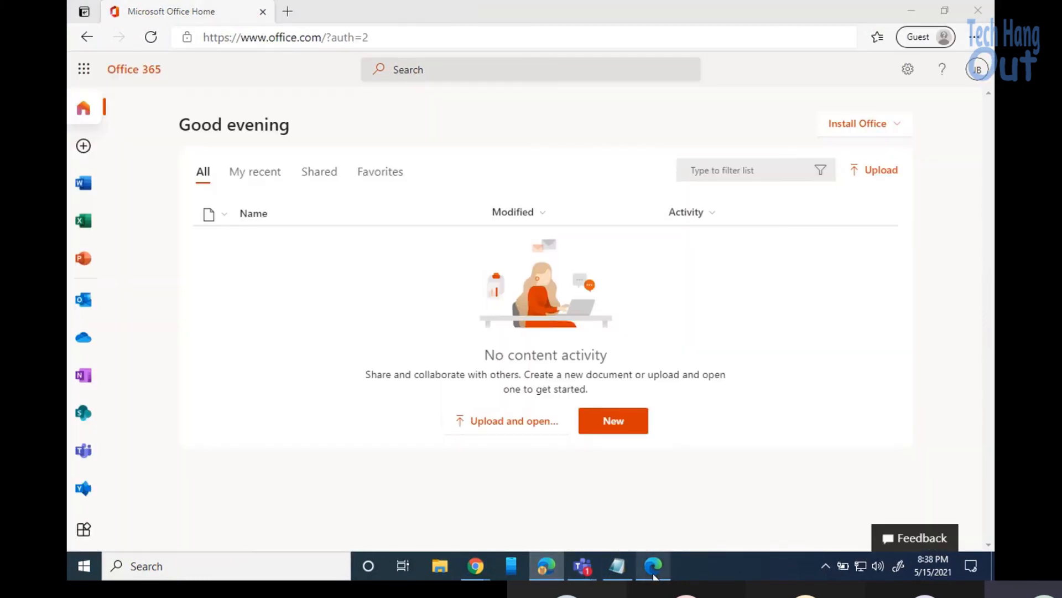
click(545, 570)
mouse_move(476, 566)
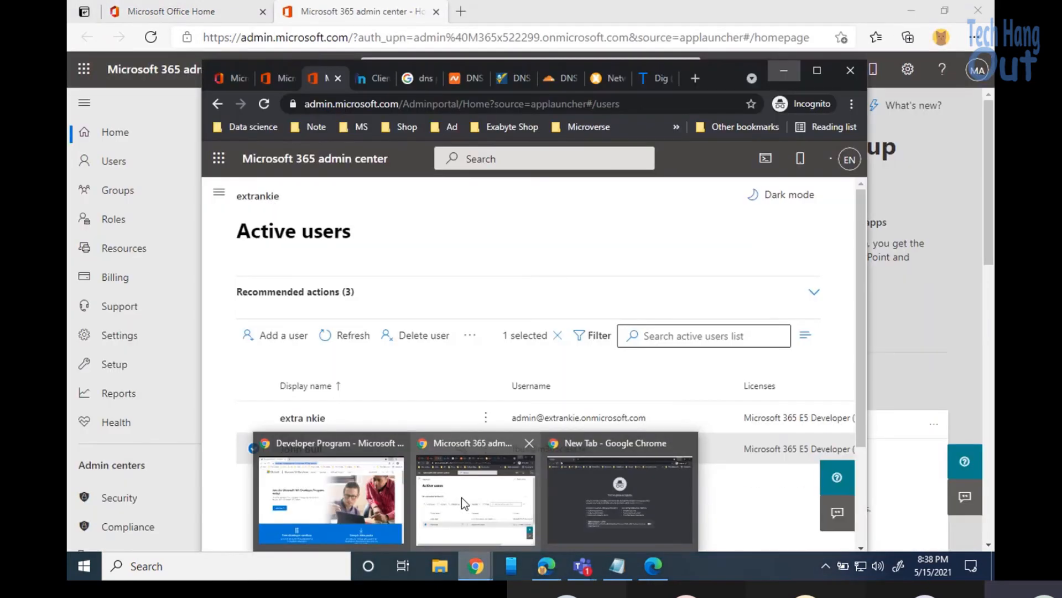
click(461, 497)
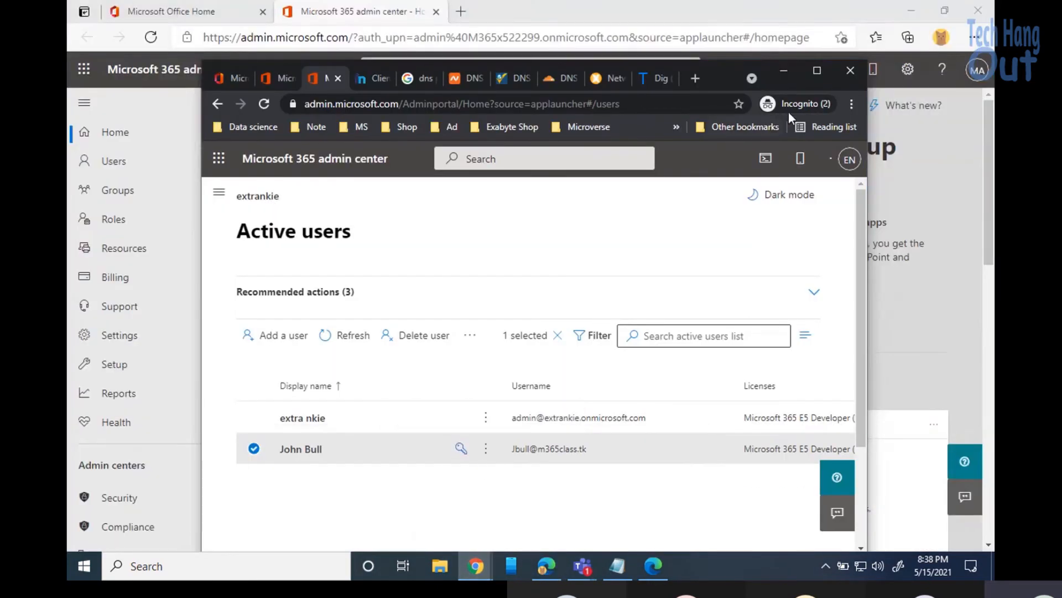
click(820, 72)
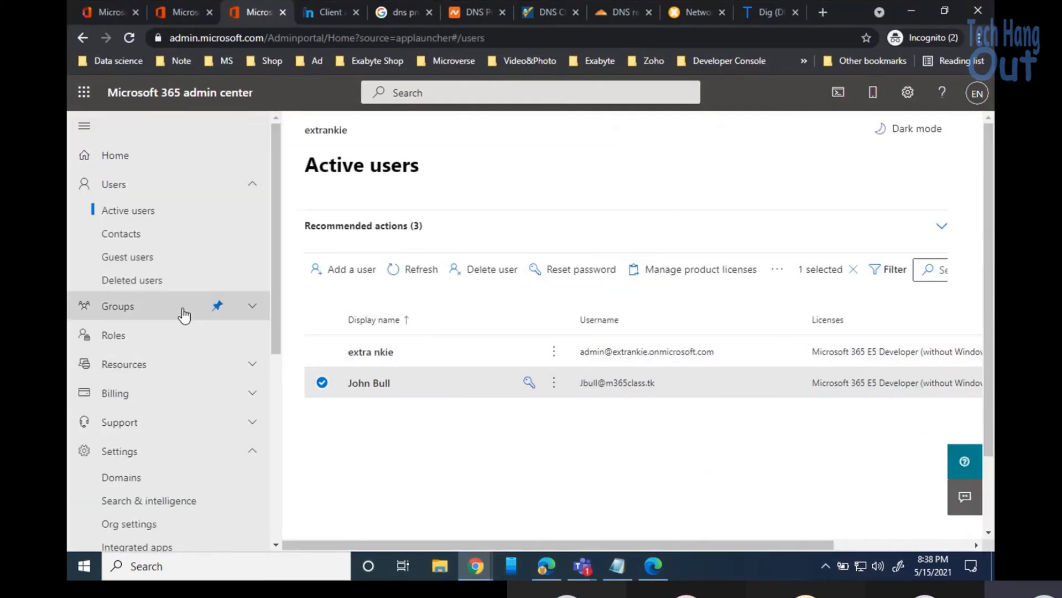
scroll(199, 314, down, 1)
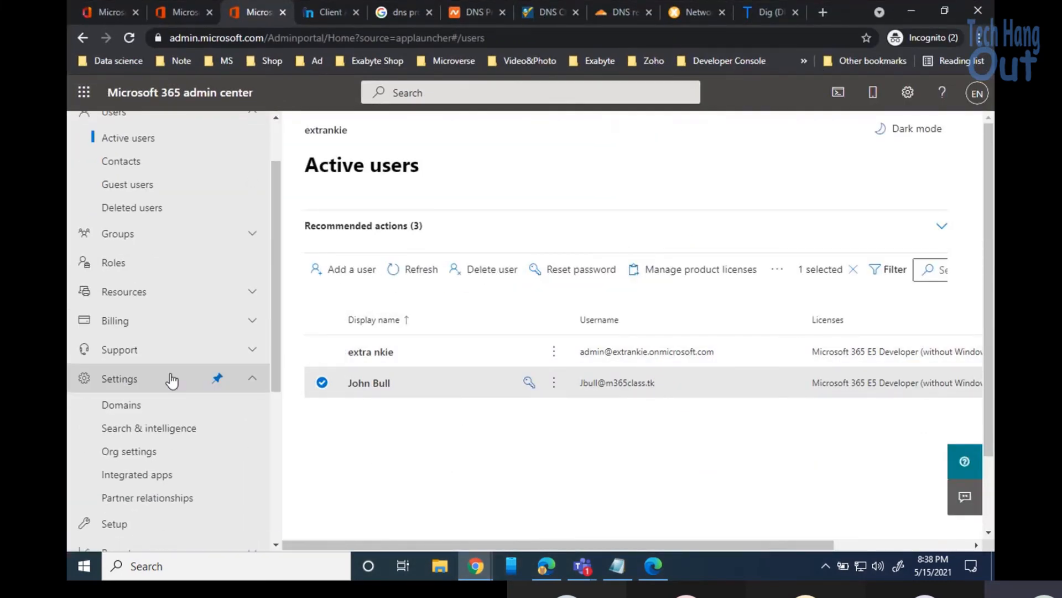
Step: Open Manage DNS for m365class.tk from Settings > Domains > DNS records
click(148, 410)
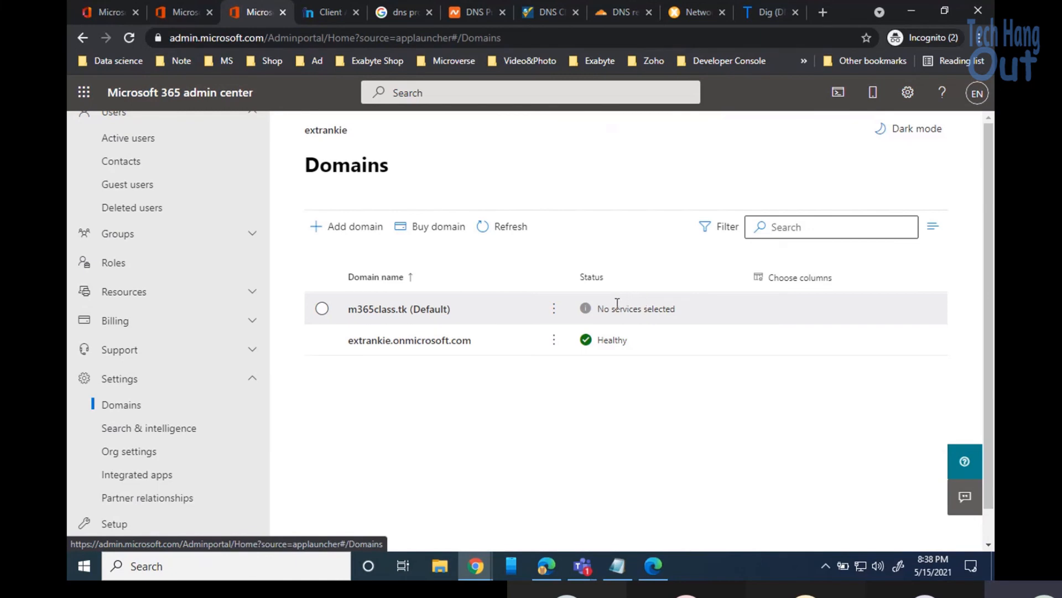
click(390, 313)
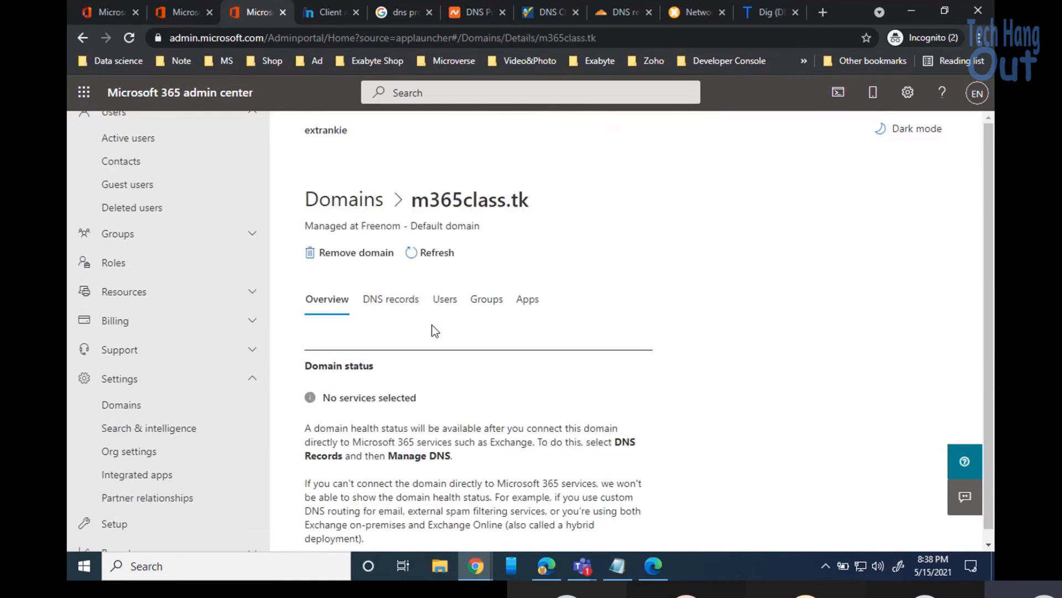
click(391, 307)
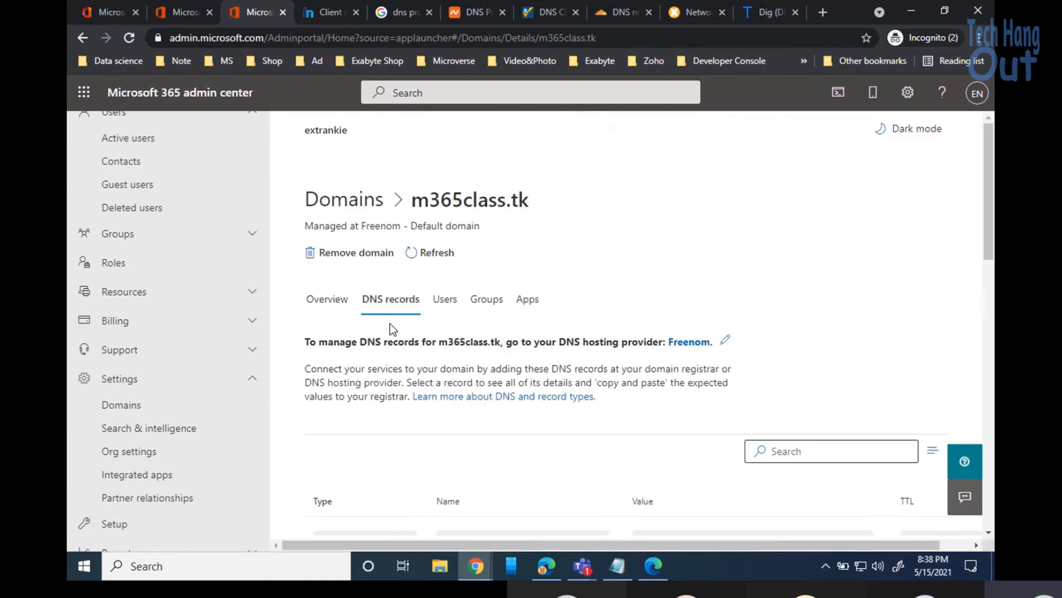
click(354, 451)
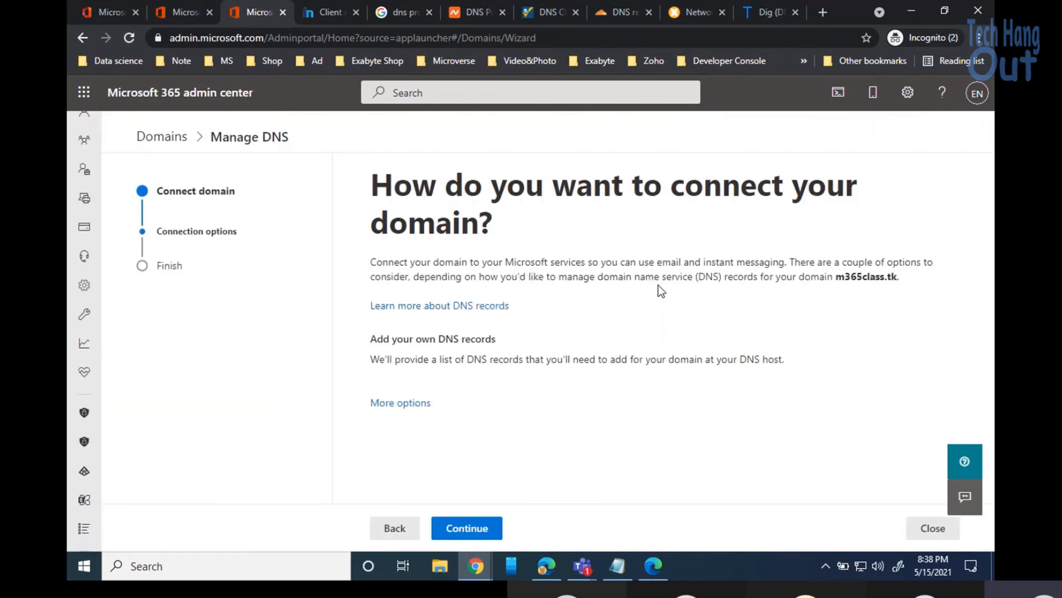
Step: Choose to add your own DNS records and include the Intune and Skype for Business records
click(401, 409)
click(467, 528)
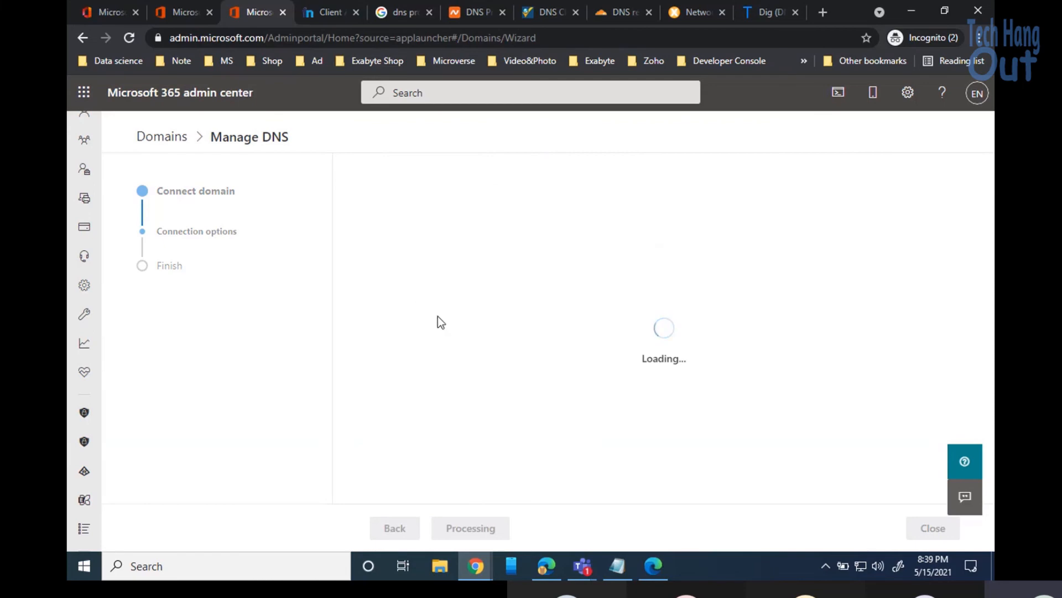
scroll(533, 373, down, 6)
scroll(651, 325, down, 2)
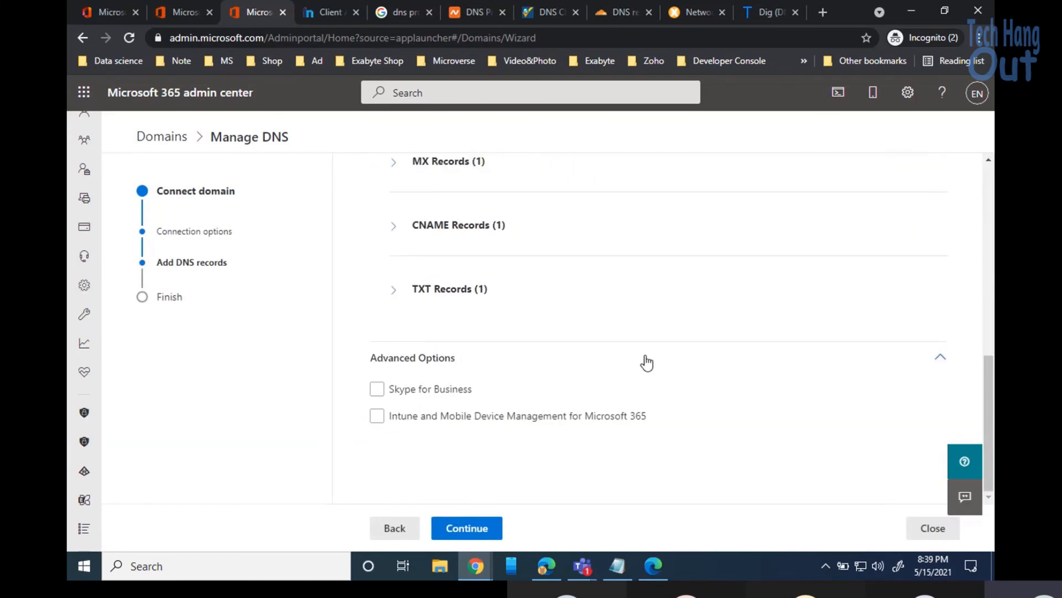
click(379, 417)
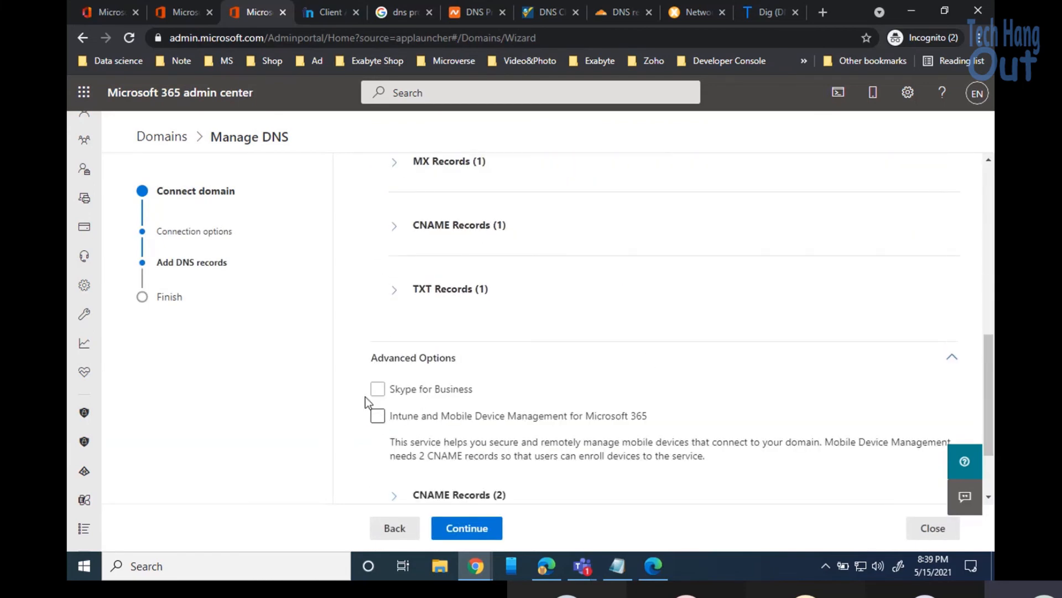
click(377, 392)
scroll(572, 400, down, 5)
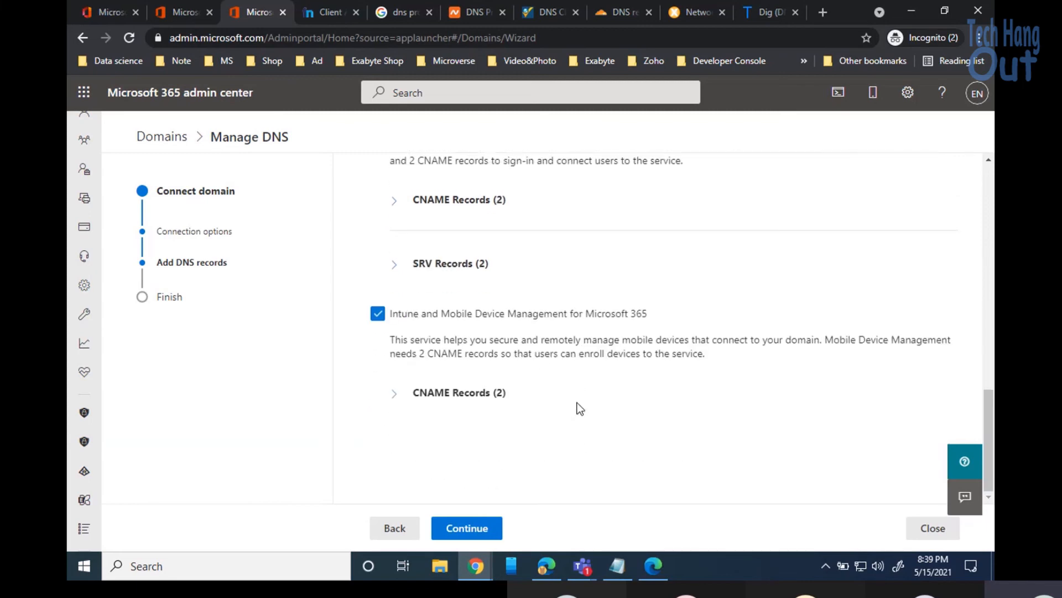
scroll(598, 403, up, 12)
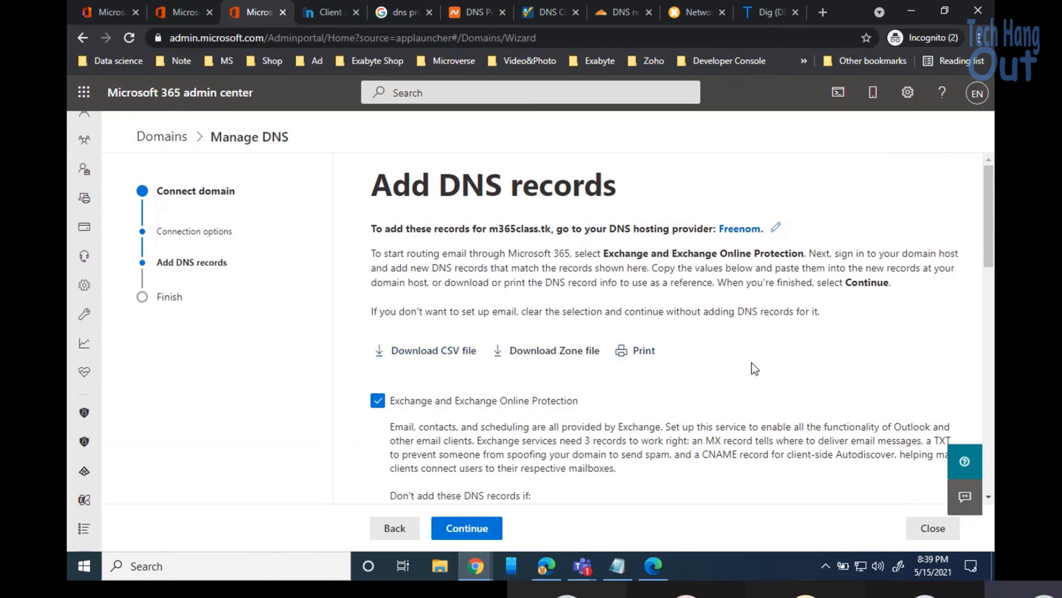
Step: Download the m365class.tk DNS records as CSV and open the file in Excel
click(450, 357)
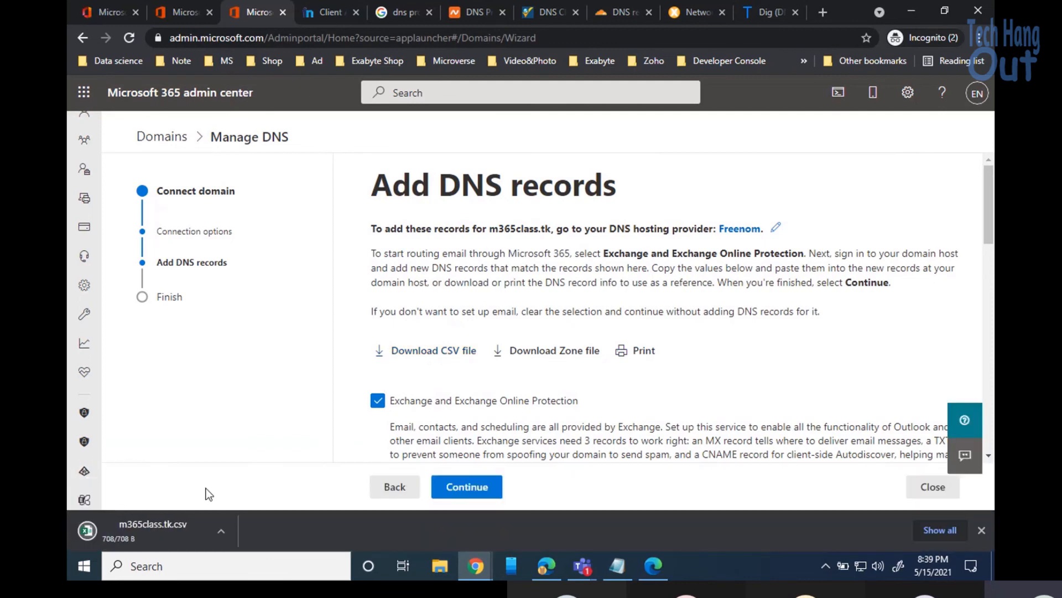
click(137, 526)
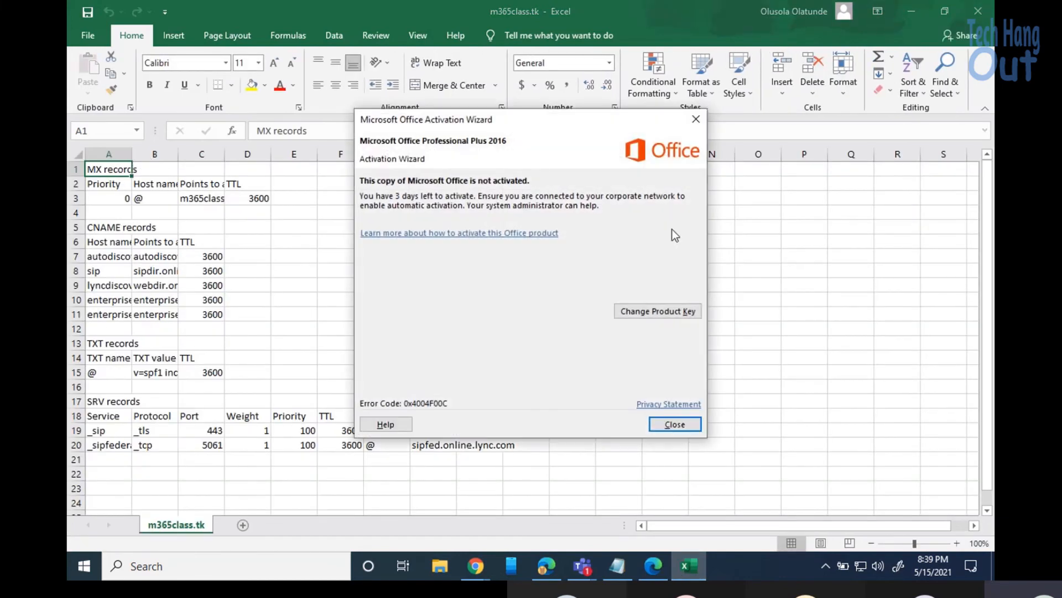
click(696, 120)
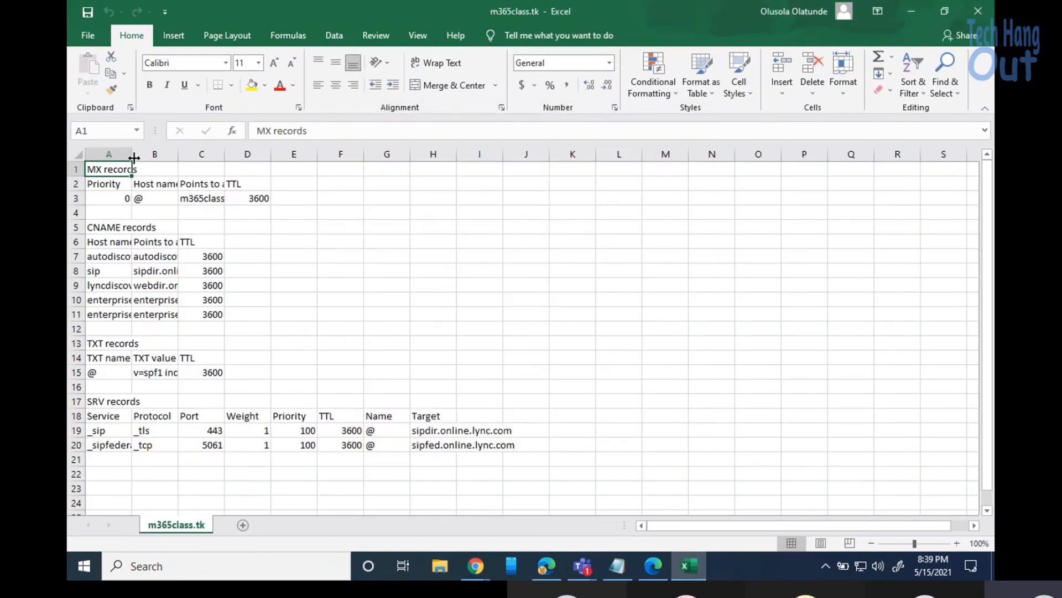
Step: Widen columns A and B, review the CNAME, TXT and SRV rows, then close without saving
drag(131, 157, 343, 159)
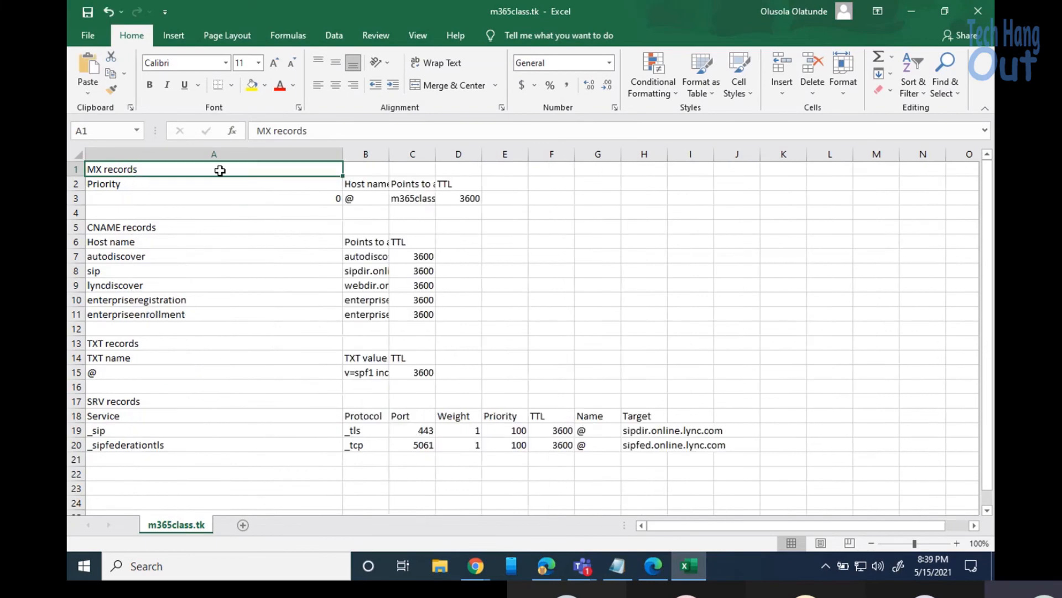
drag(389, 155, 811, 156)
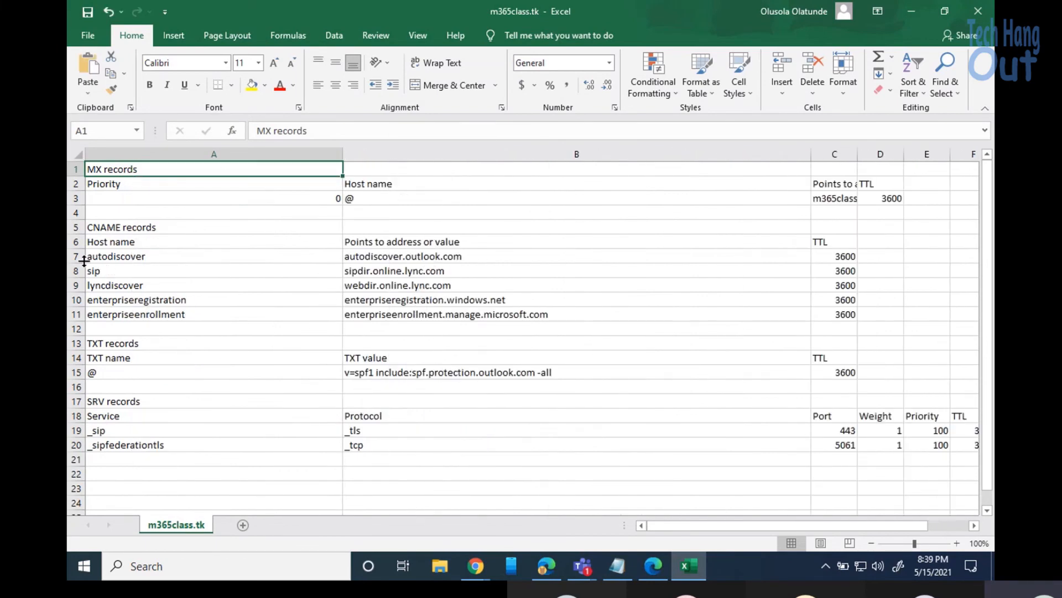
drag(76, 256, 71, 313)
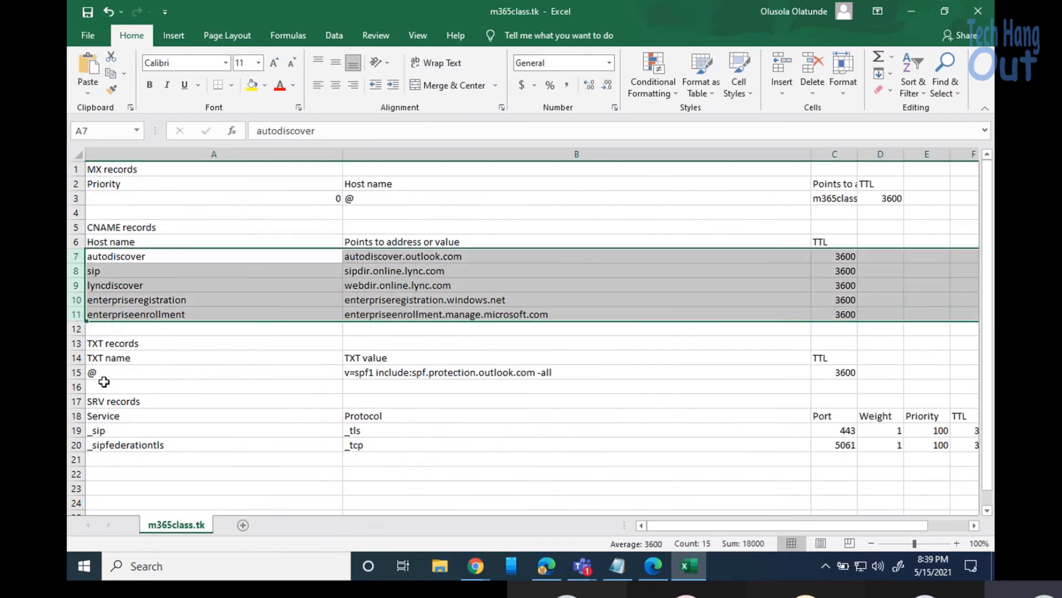
click(76, 357)
drag(76, 416, 76, 460)
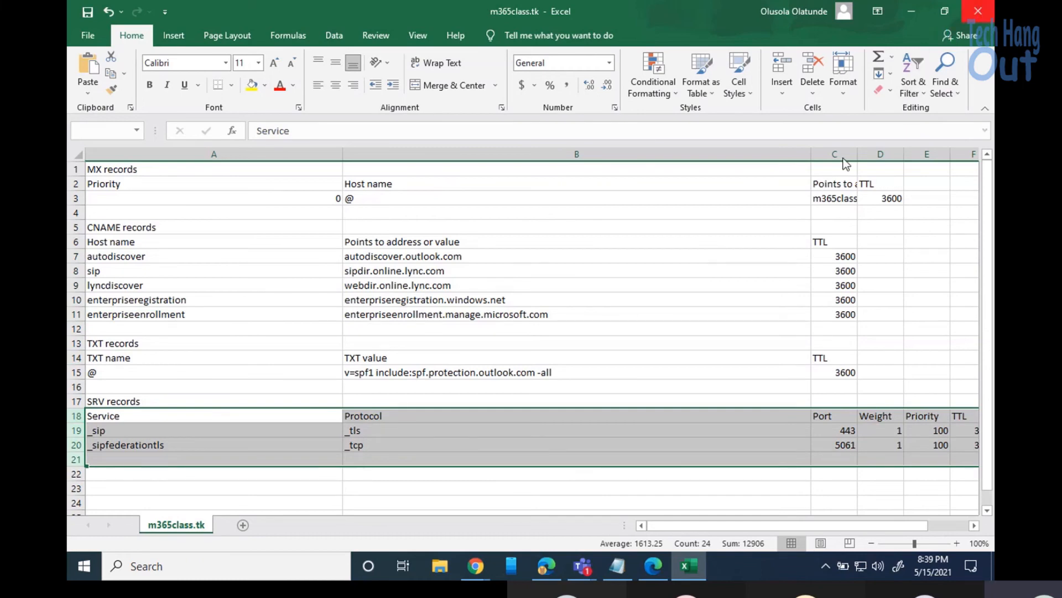
click(979, 11)
click(527, 298)
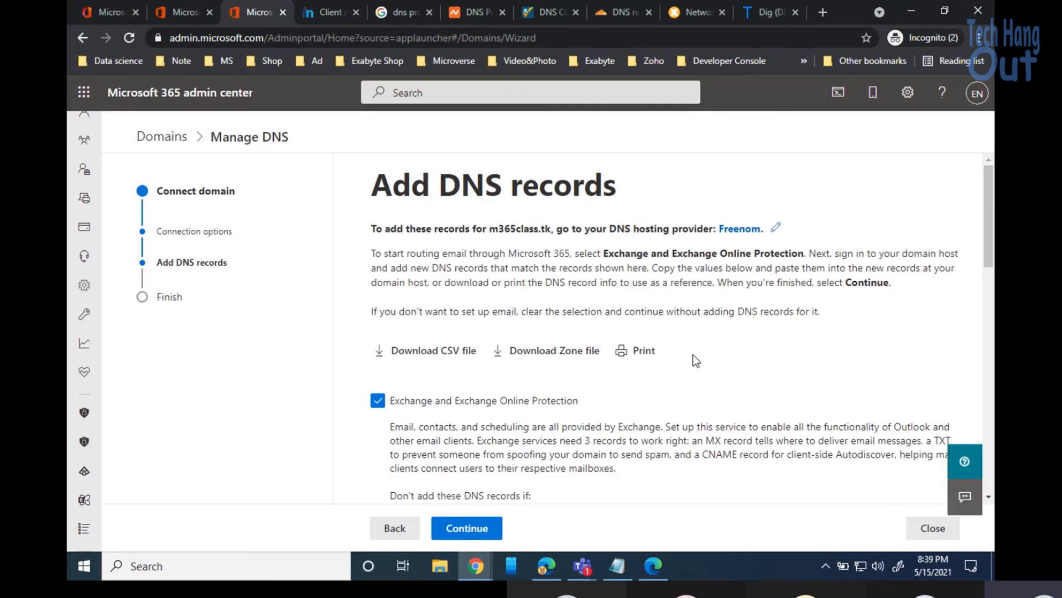
Step: Bring the Class Two Teams meeting window with its participant list to the front
click(583, 566)
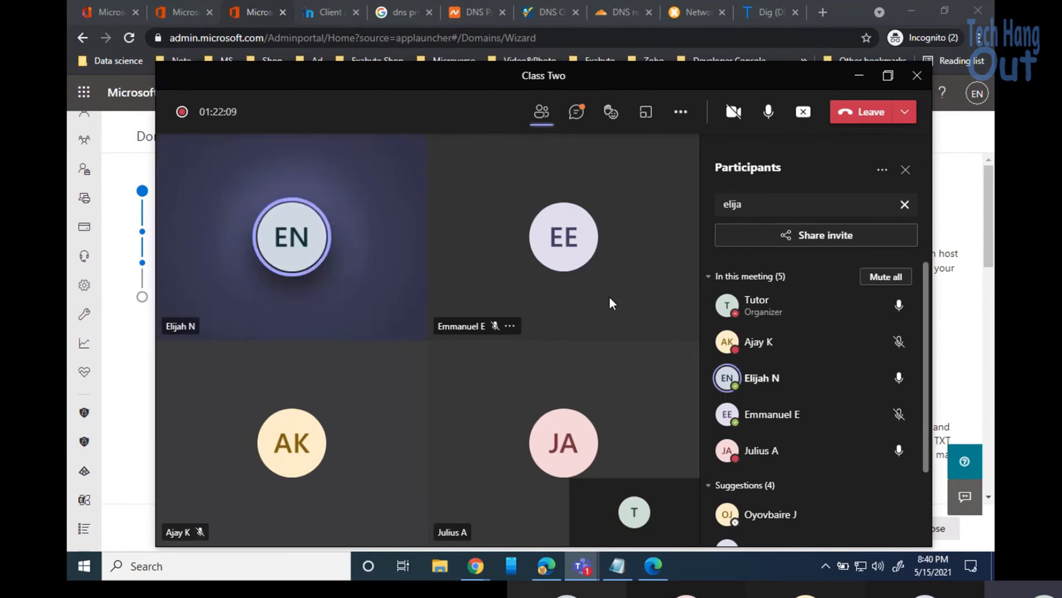
Step: Show the meeting chat in place of the participant list
click(583, 114)
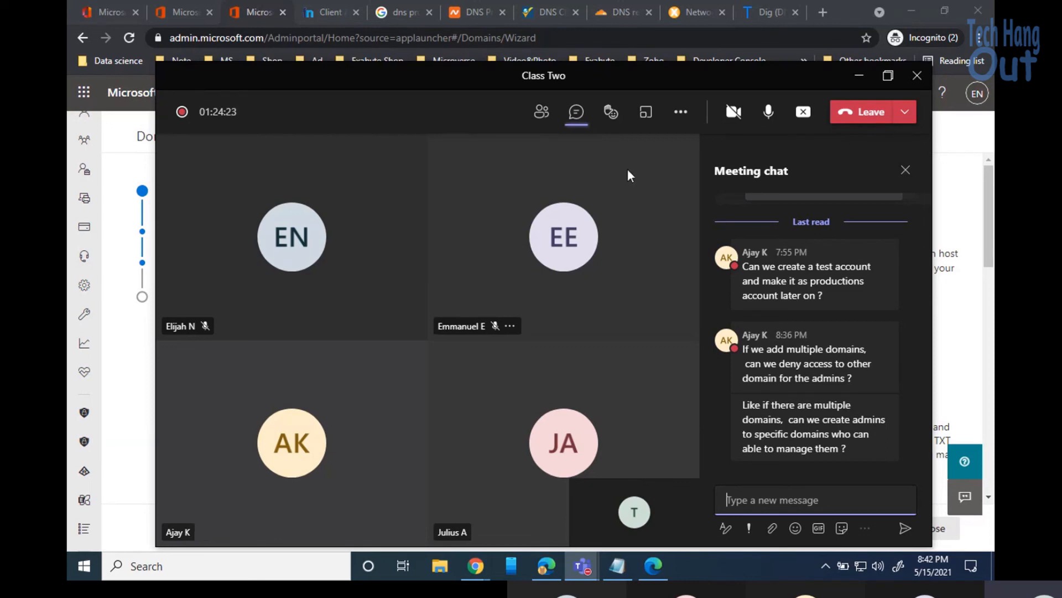
Step: Return to the admin center and open the second user's details under Users > Active users
mouse_move(822, 302)
click(548, 577)
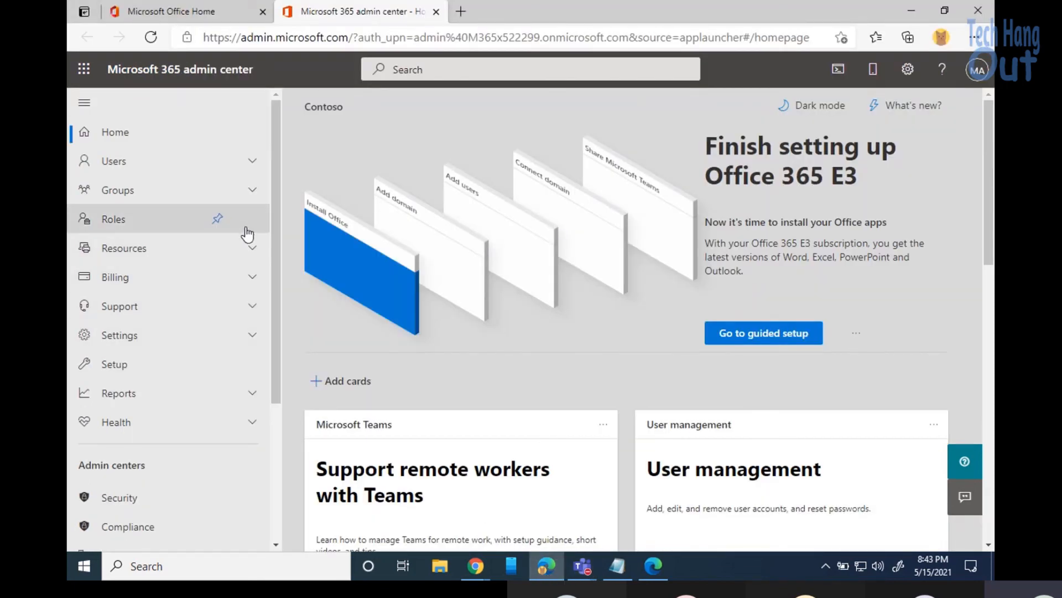
click(252, 165)
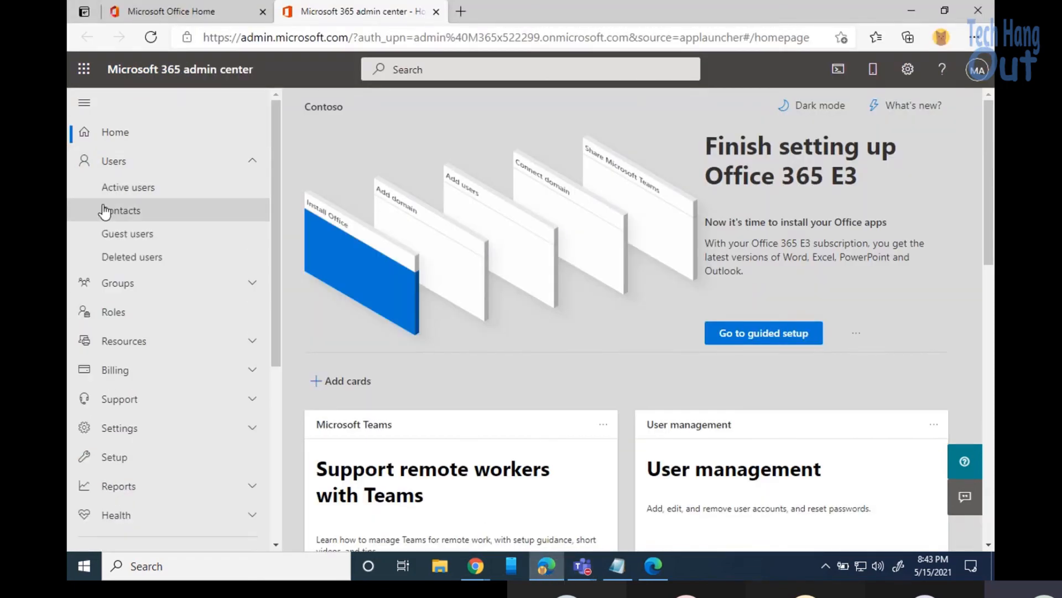
click(171, 190)
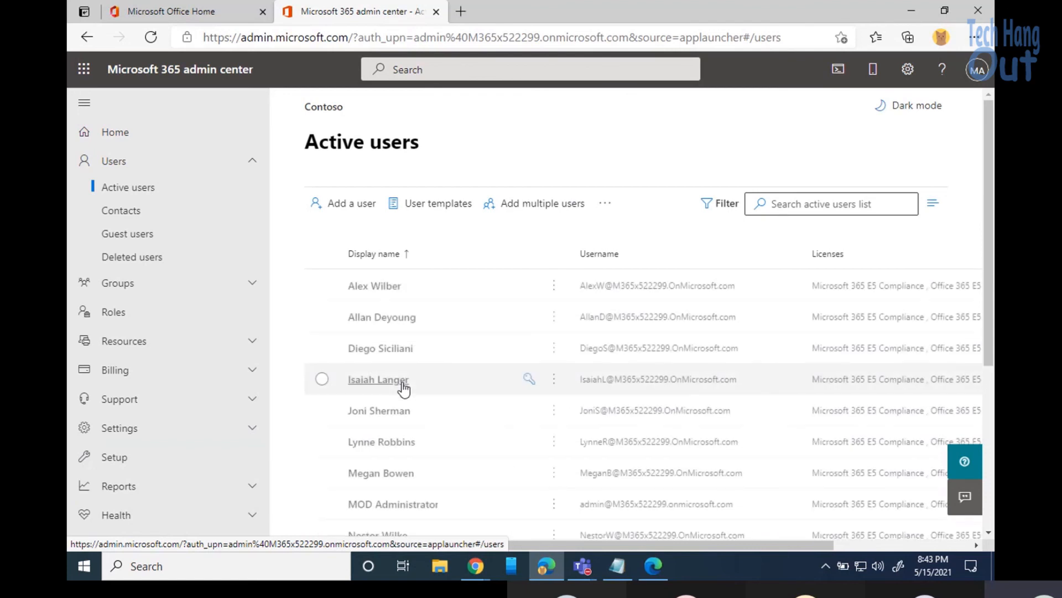
click(378, 320)
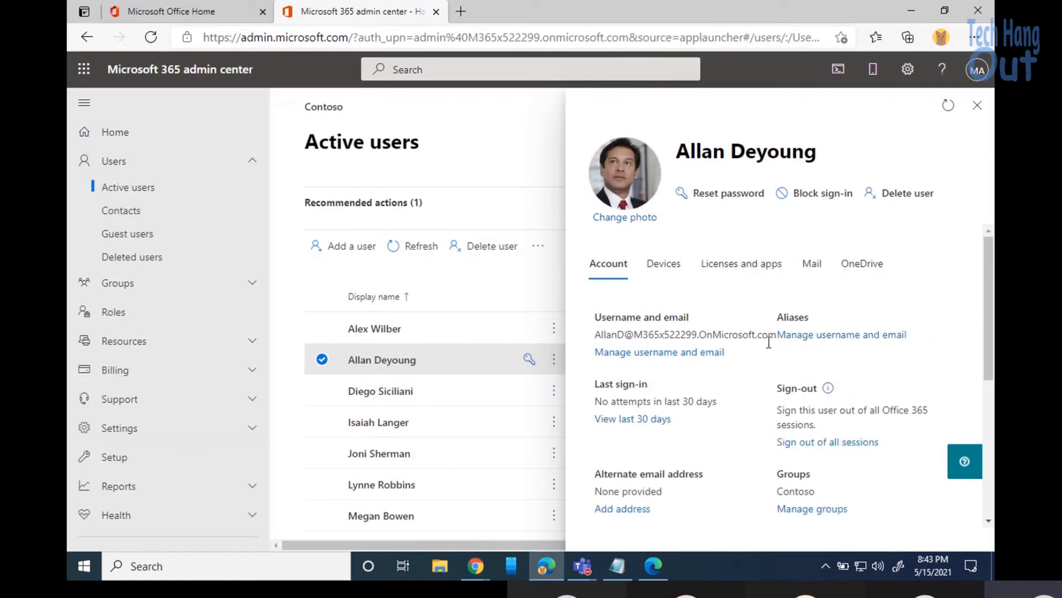
Step: In Manage roles, tick Admin center access with Exchange, SharePoint and Teams Administrator
scroll(768, 383, down, 5)
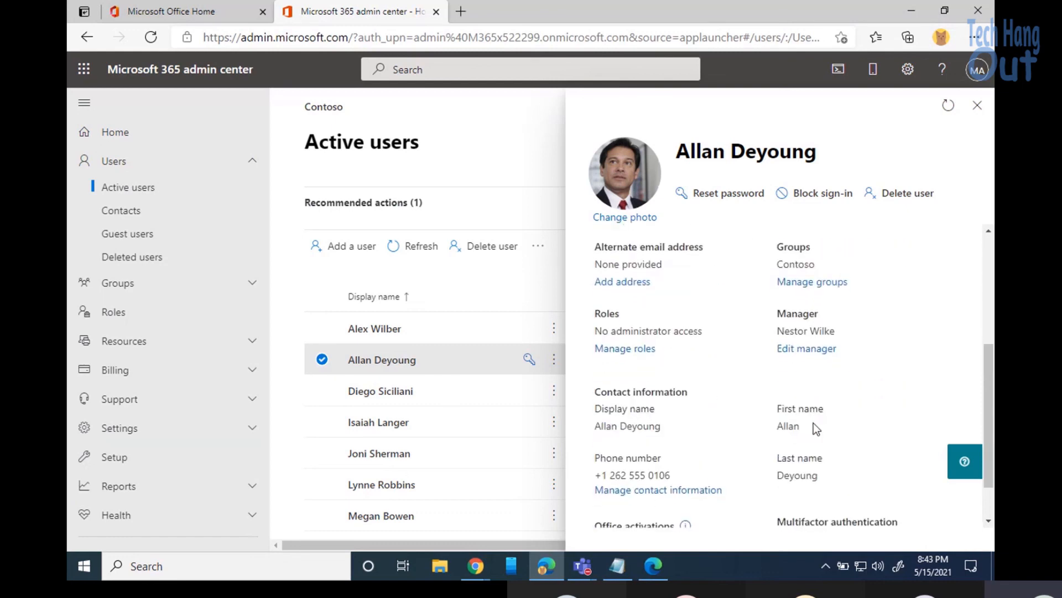
click(626, 348)
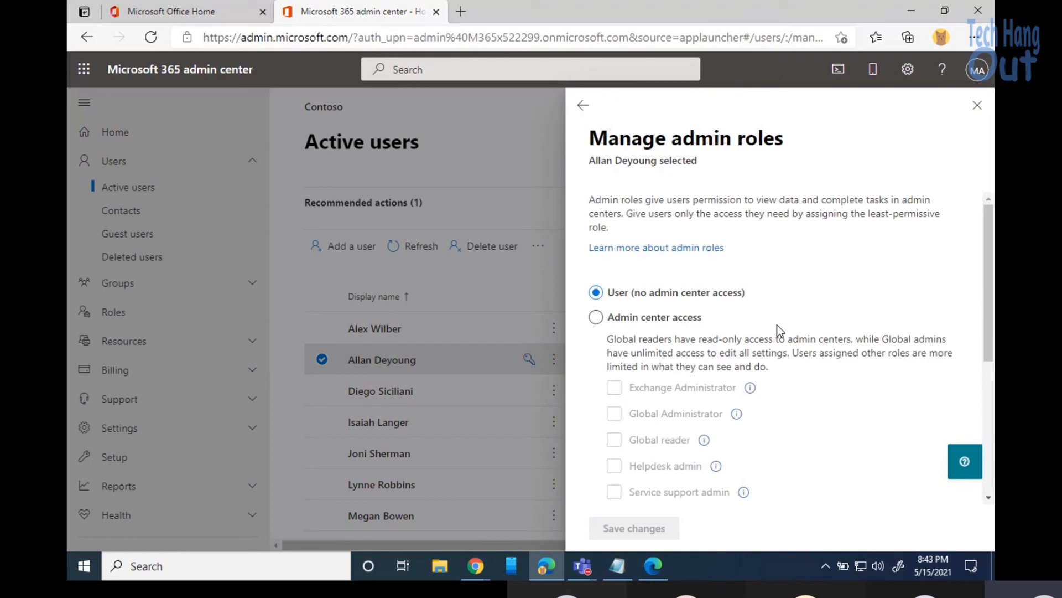
scroll(823, 327, down, 2)
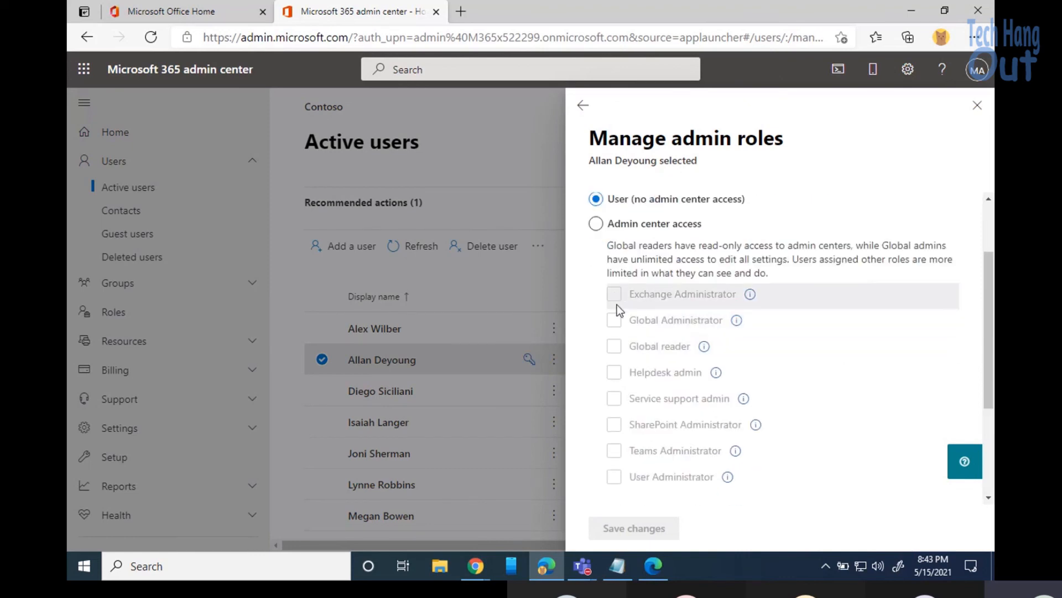
click(596, 224)
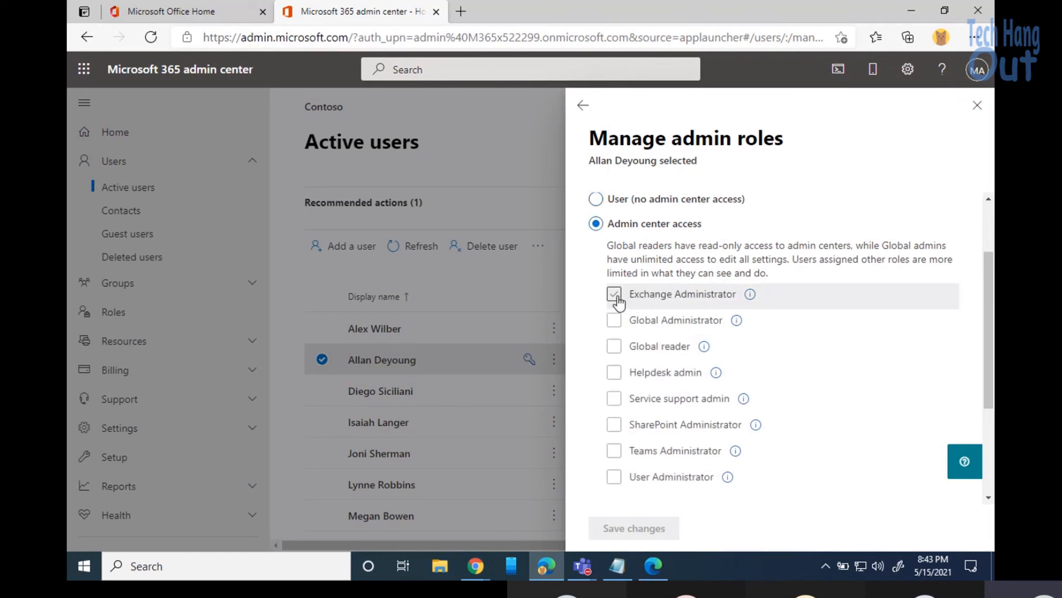
click(614, 294)
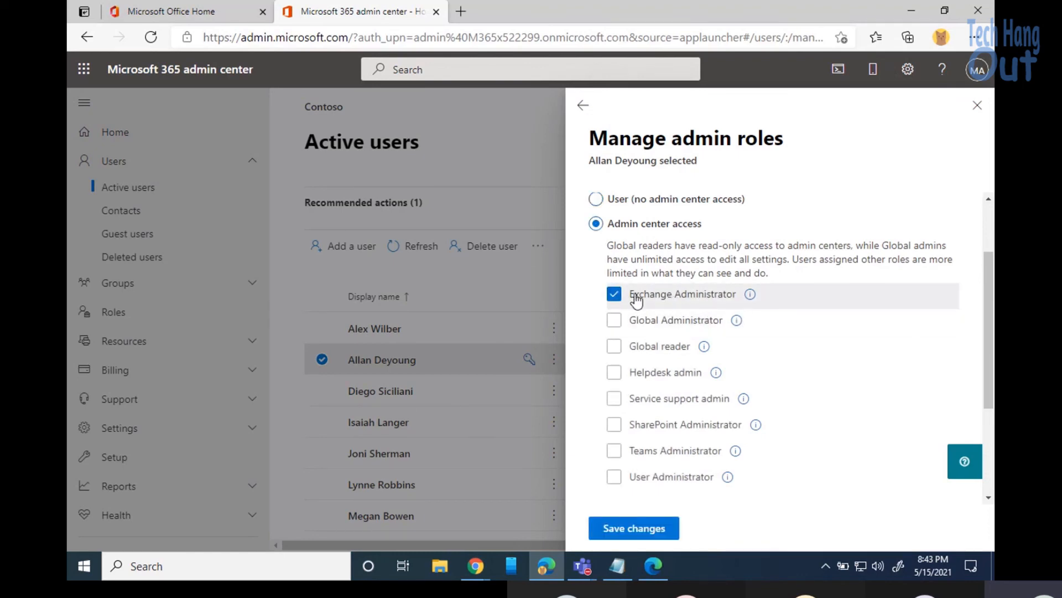
scroll(775, 330, down, 2)
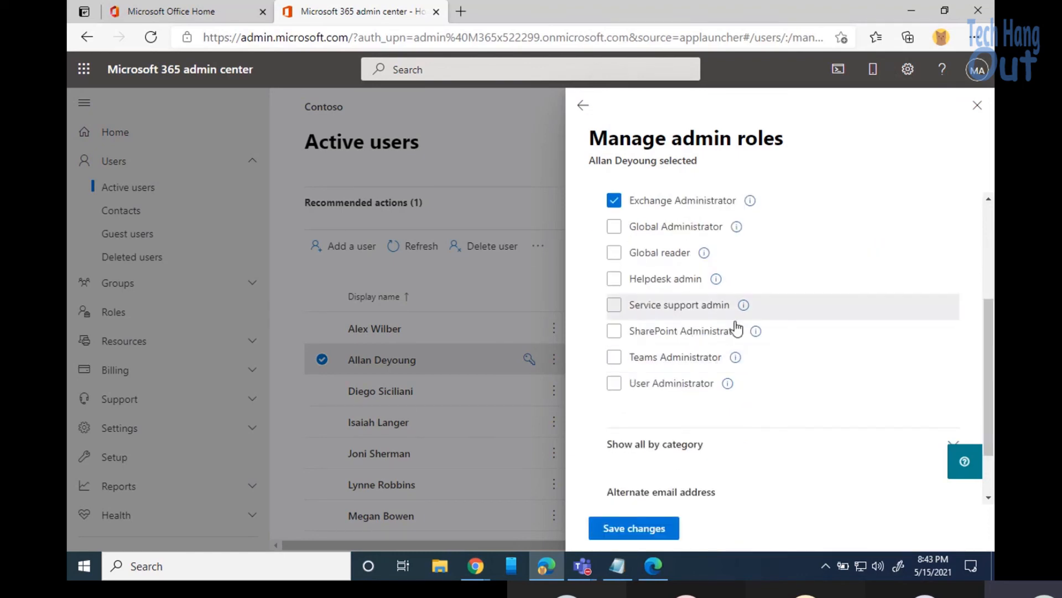
click(615, 332)
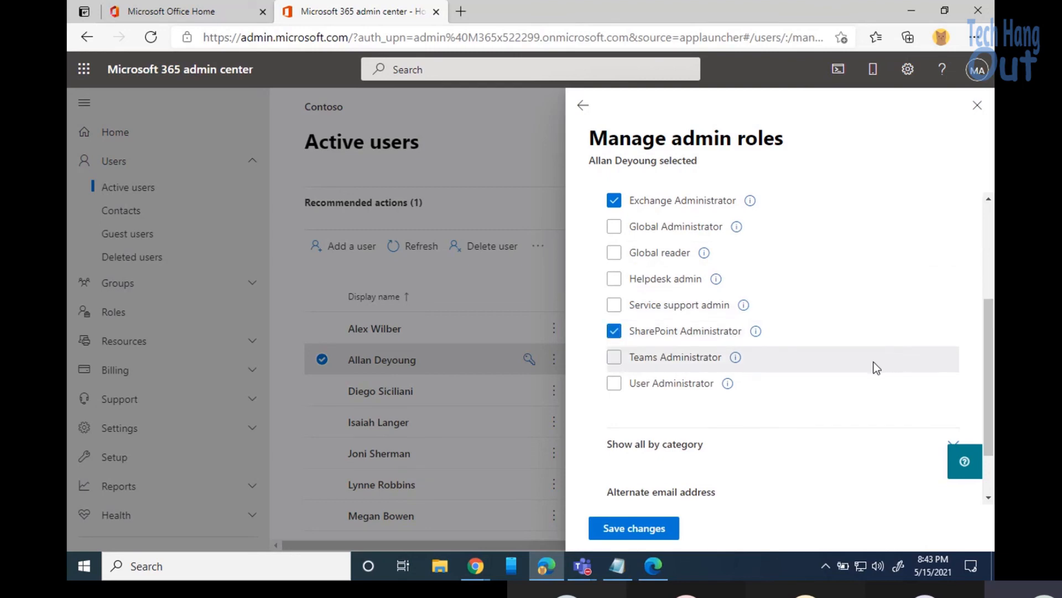
click(614, 358)
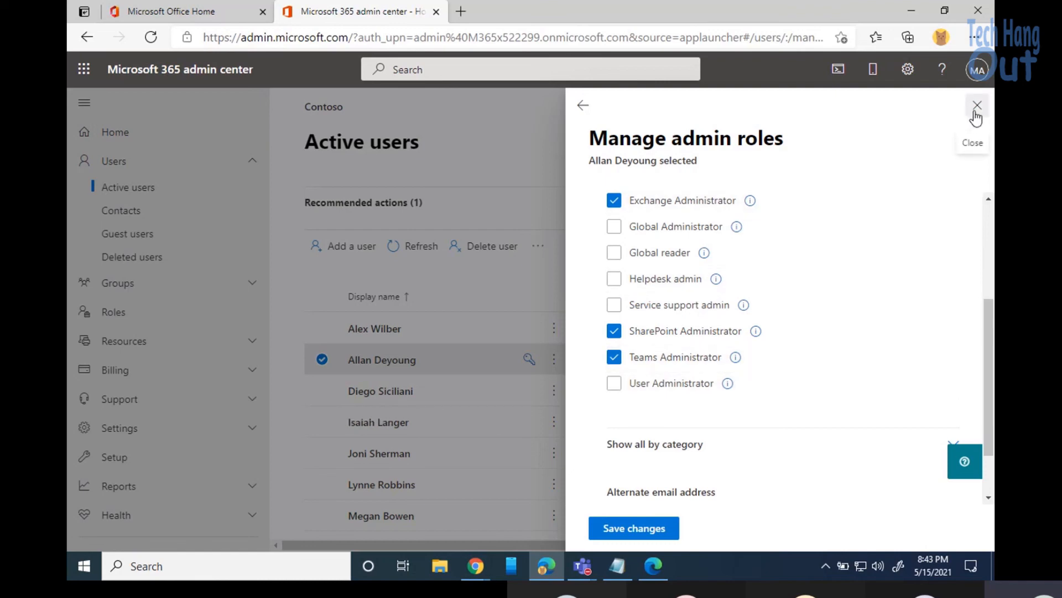
Step: Close the admin roles pane and leave, discarding the unsaved role changes
scroll(807, 279, up, 1)
scroll(807, 287, up, 1)
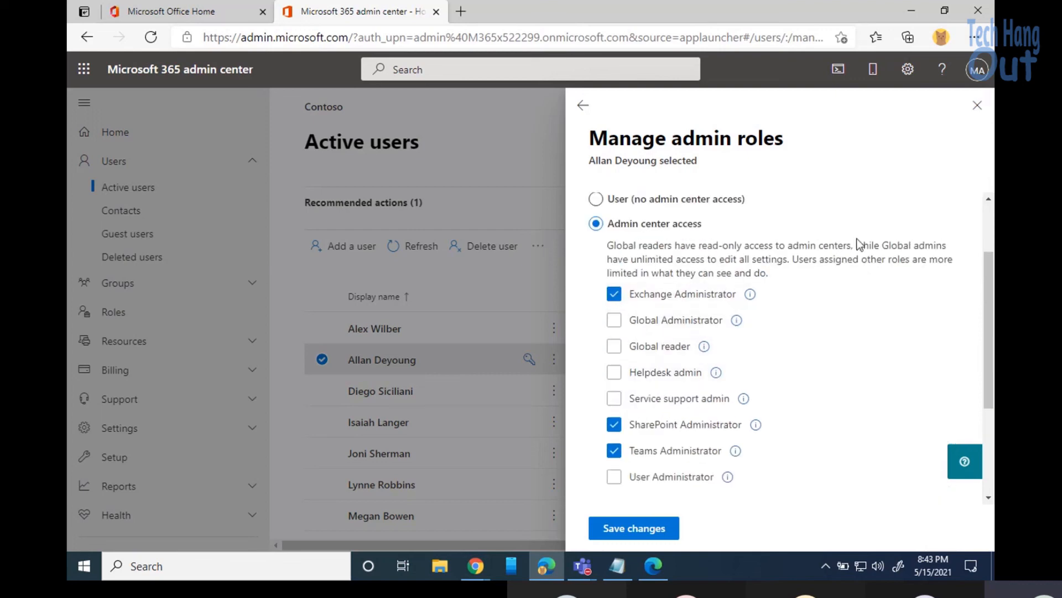
click(614, 323)
click(977, 106)
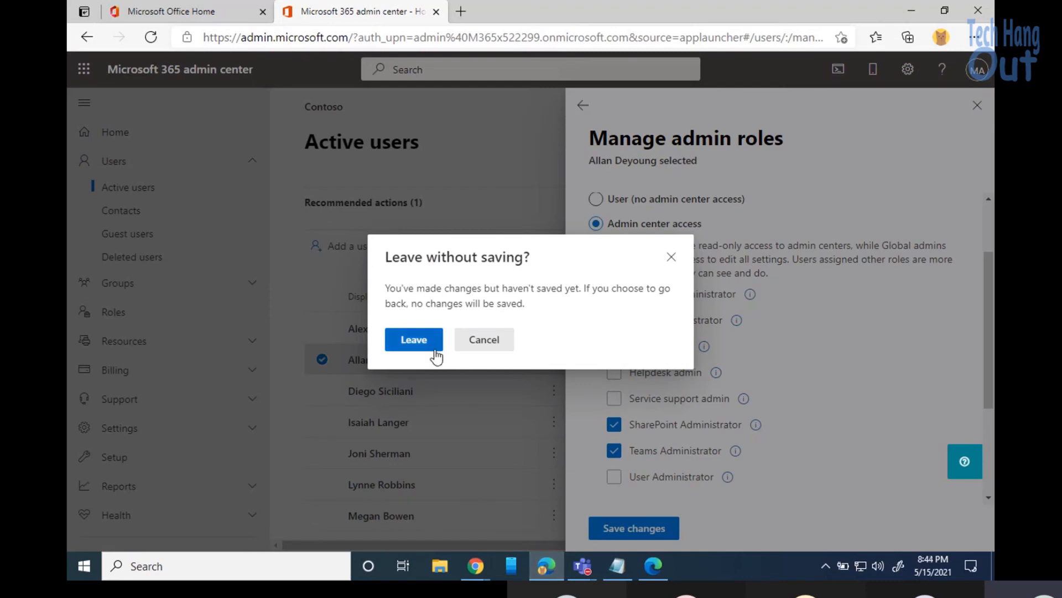
click(422, 343)
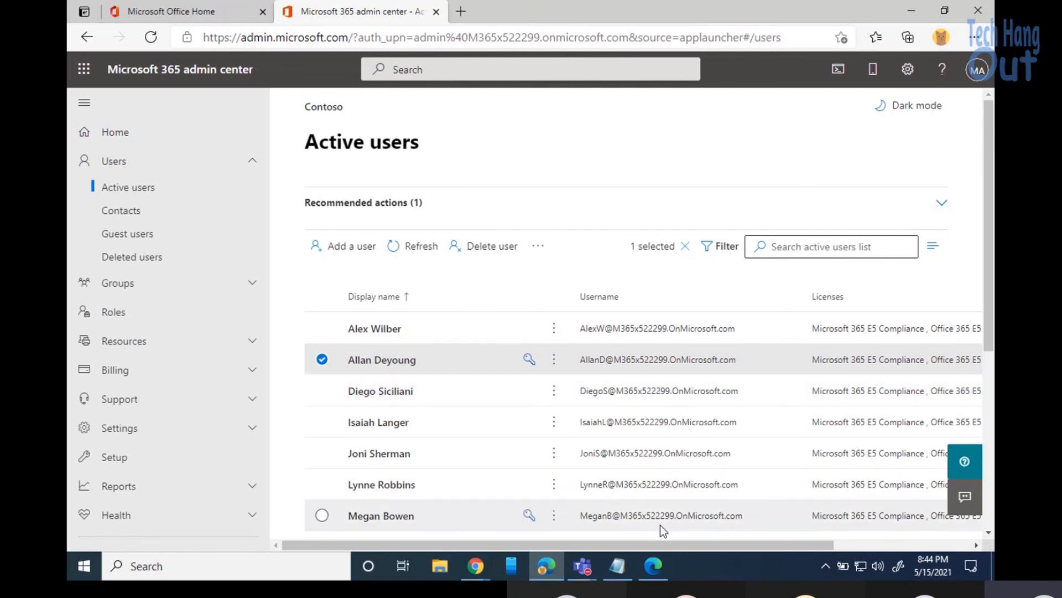
Step: Bring the Class Two Teams meeting chat back in front of the admin center
click(582, 565)
click(657, 499)
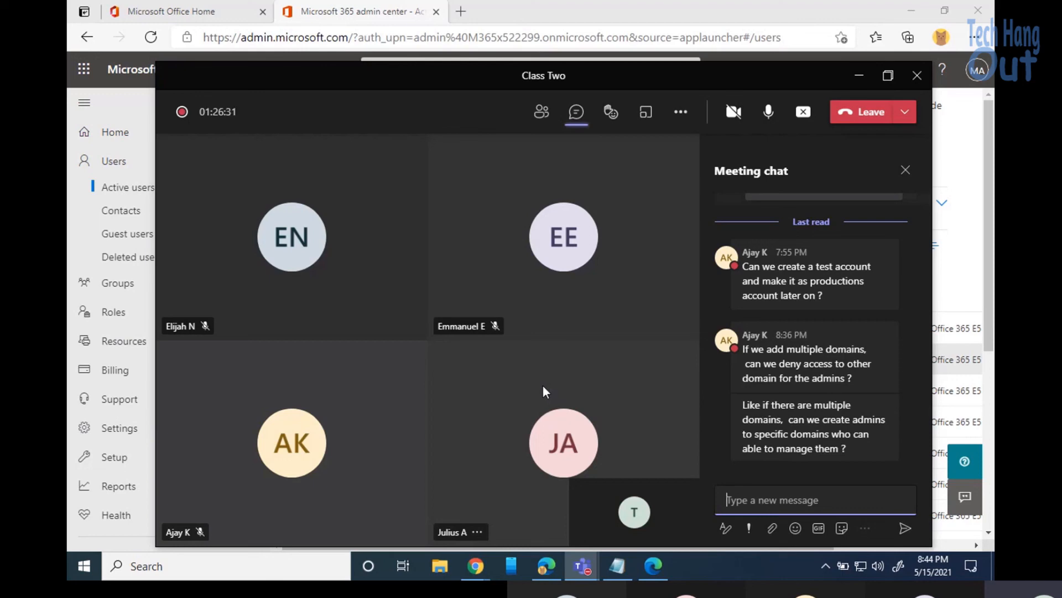
Step: Switch back to Edge and open the second user's account details
click(549, 564)
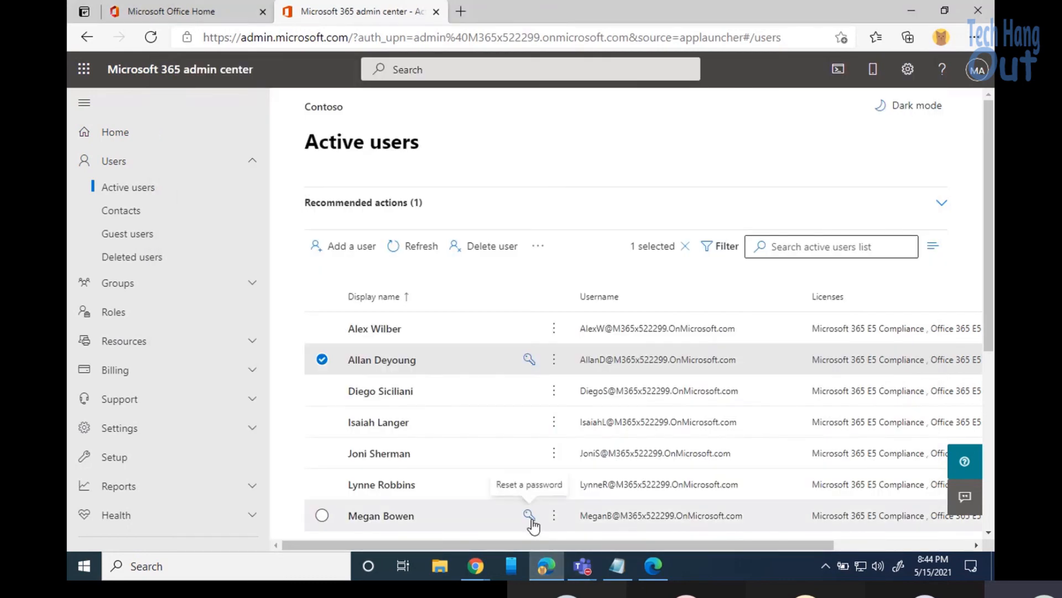
click(405, 364)
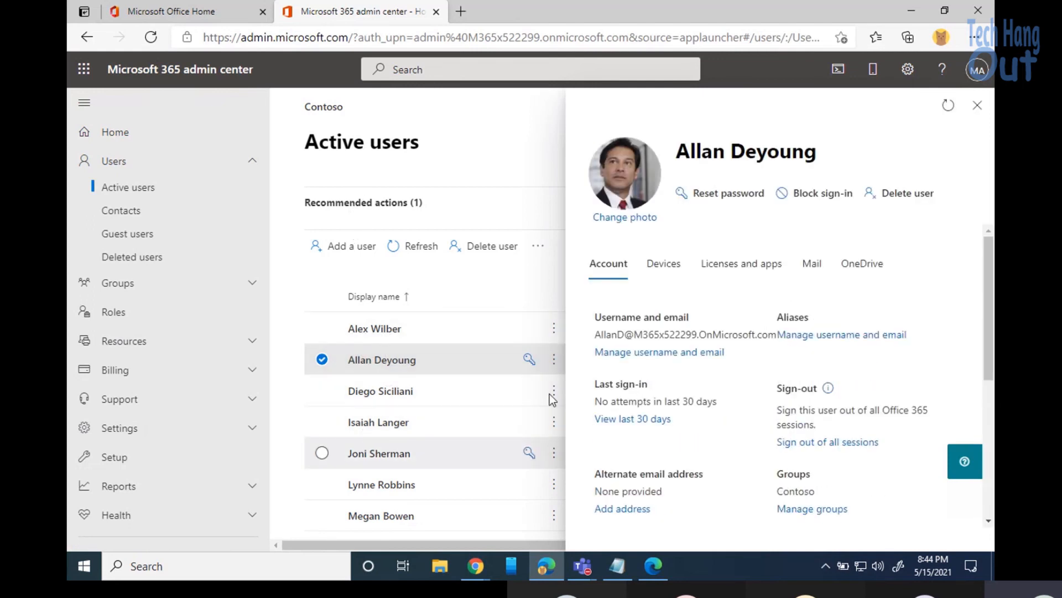
Step: Open Manage username and email and inspect the domain options for the primary address
click(680, 353)
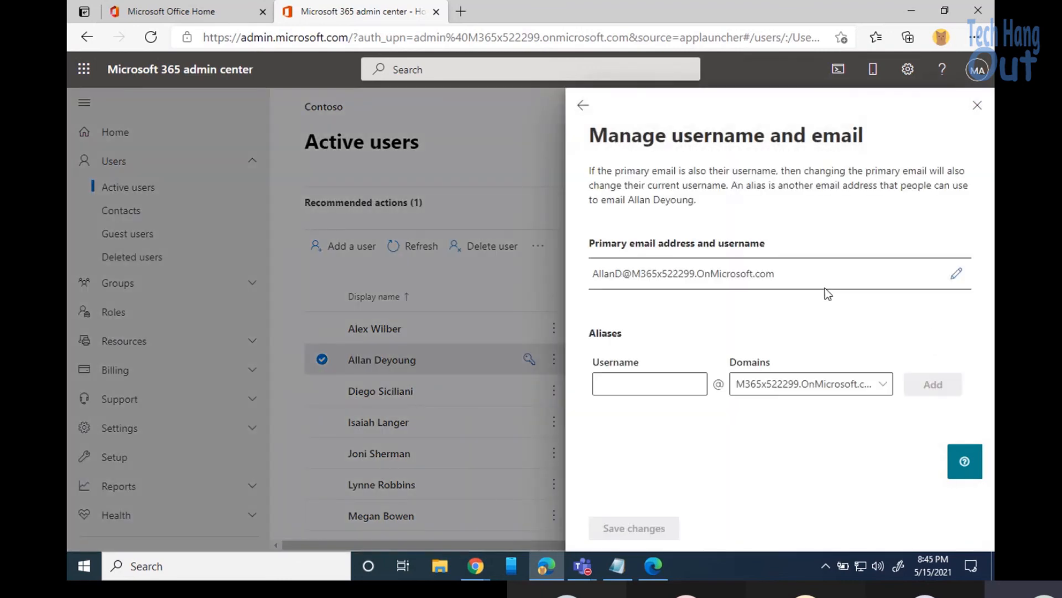
click(957, 274)
click(888, 298)
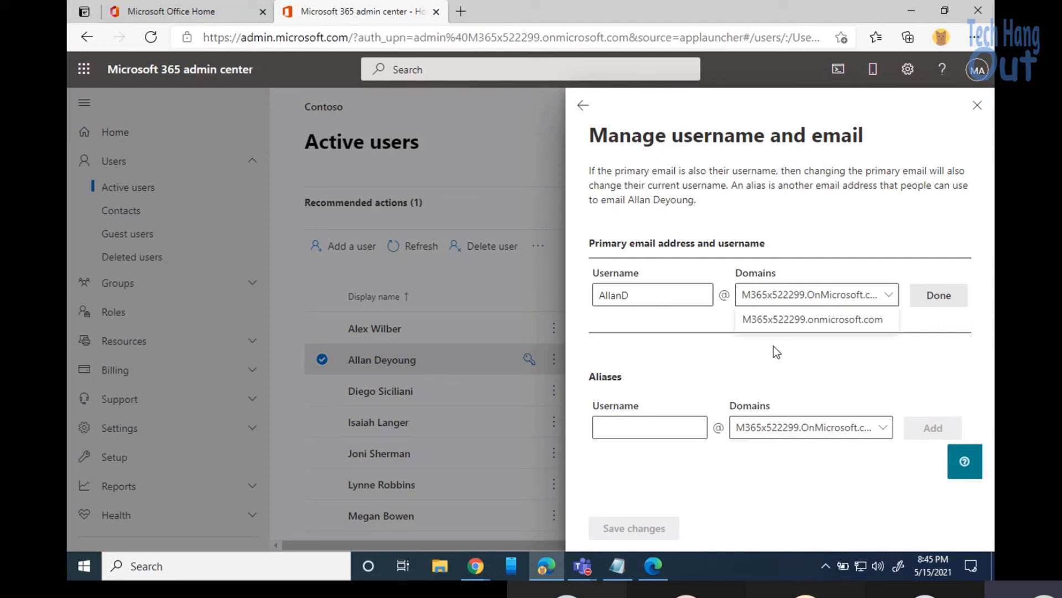
click(776, 369)
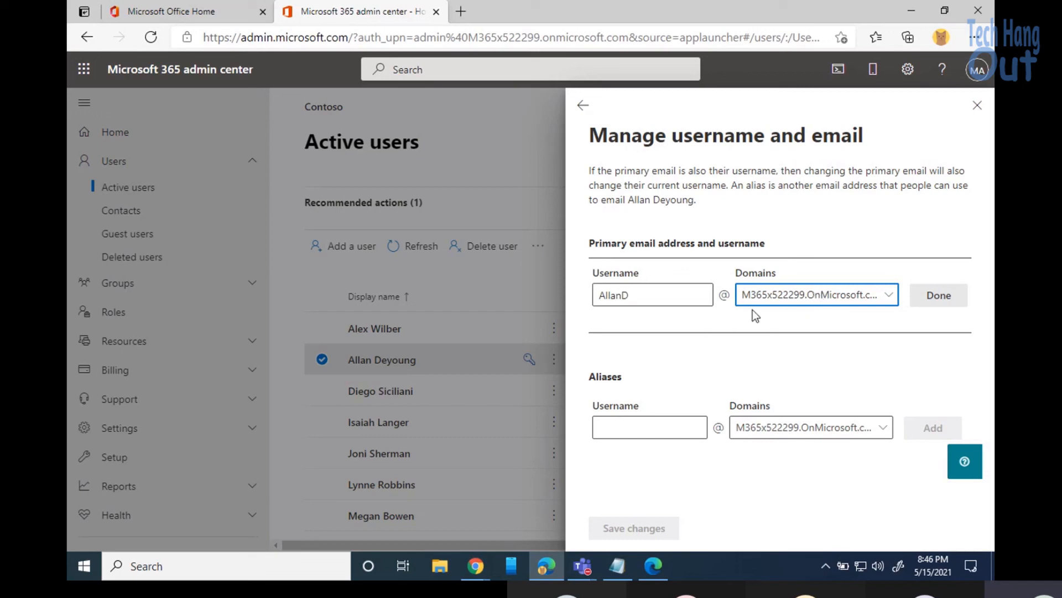
Step: Close the username editor unchanged, reopen the user's account details, then show Teams windows
click(976, 107)
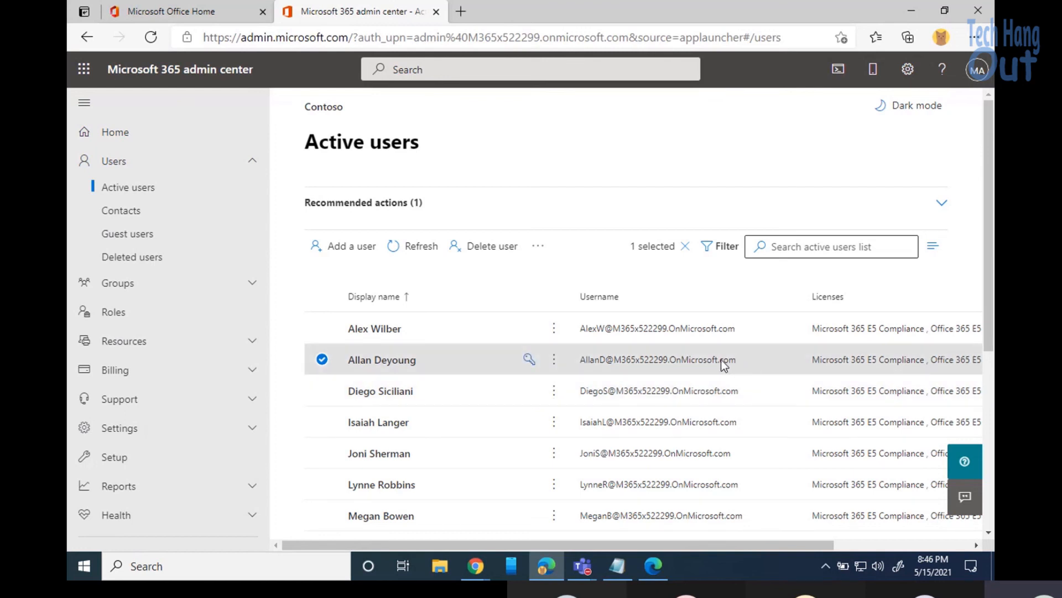
click(658, 360)
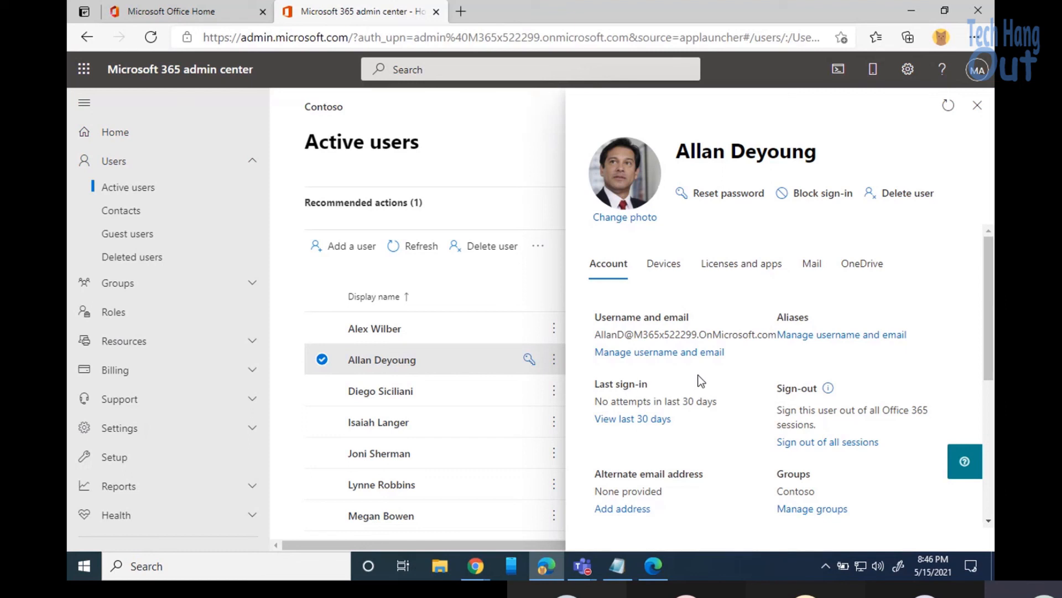
click(582, 566)
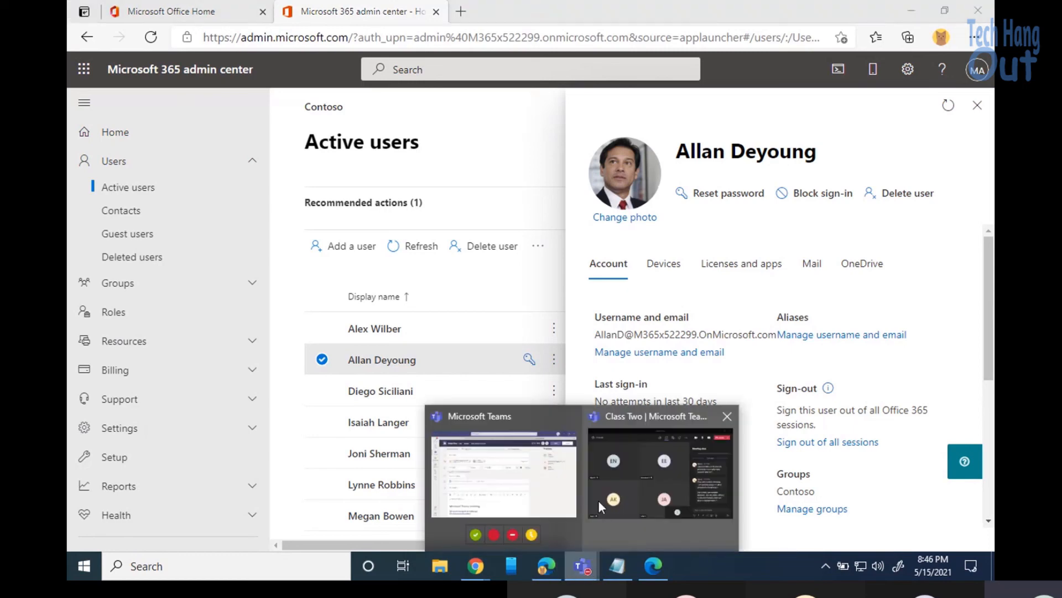
Step: Bring the Class Two Teams meeting forward and close its meeting chat pane so only the video grid shows
click(628, 471)
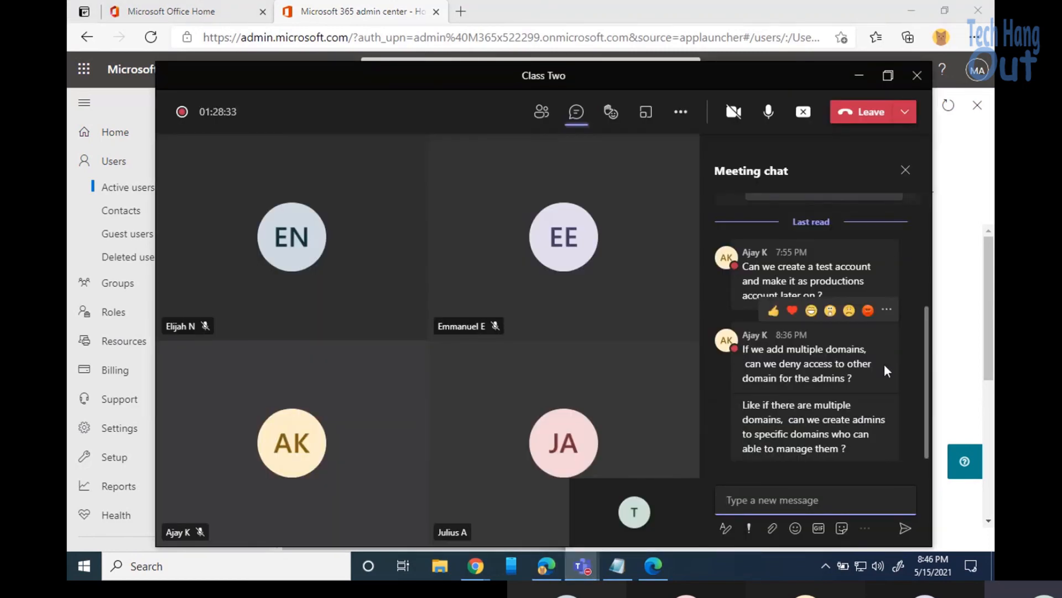
click(905, 170)
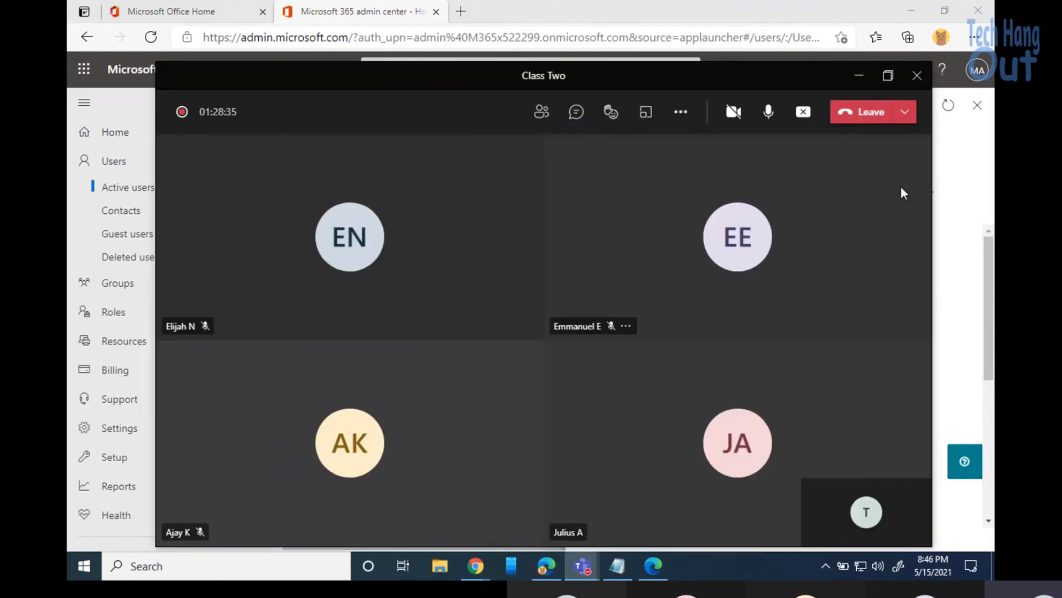